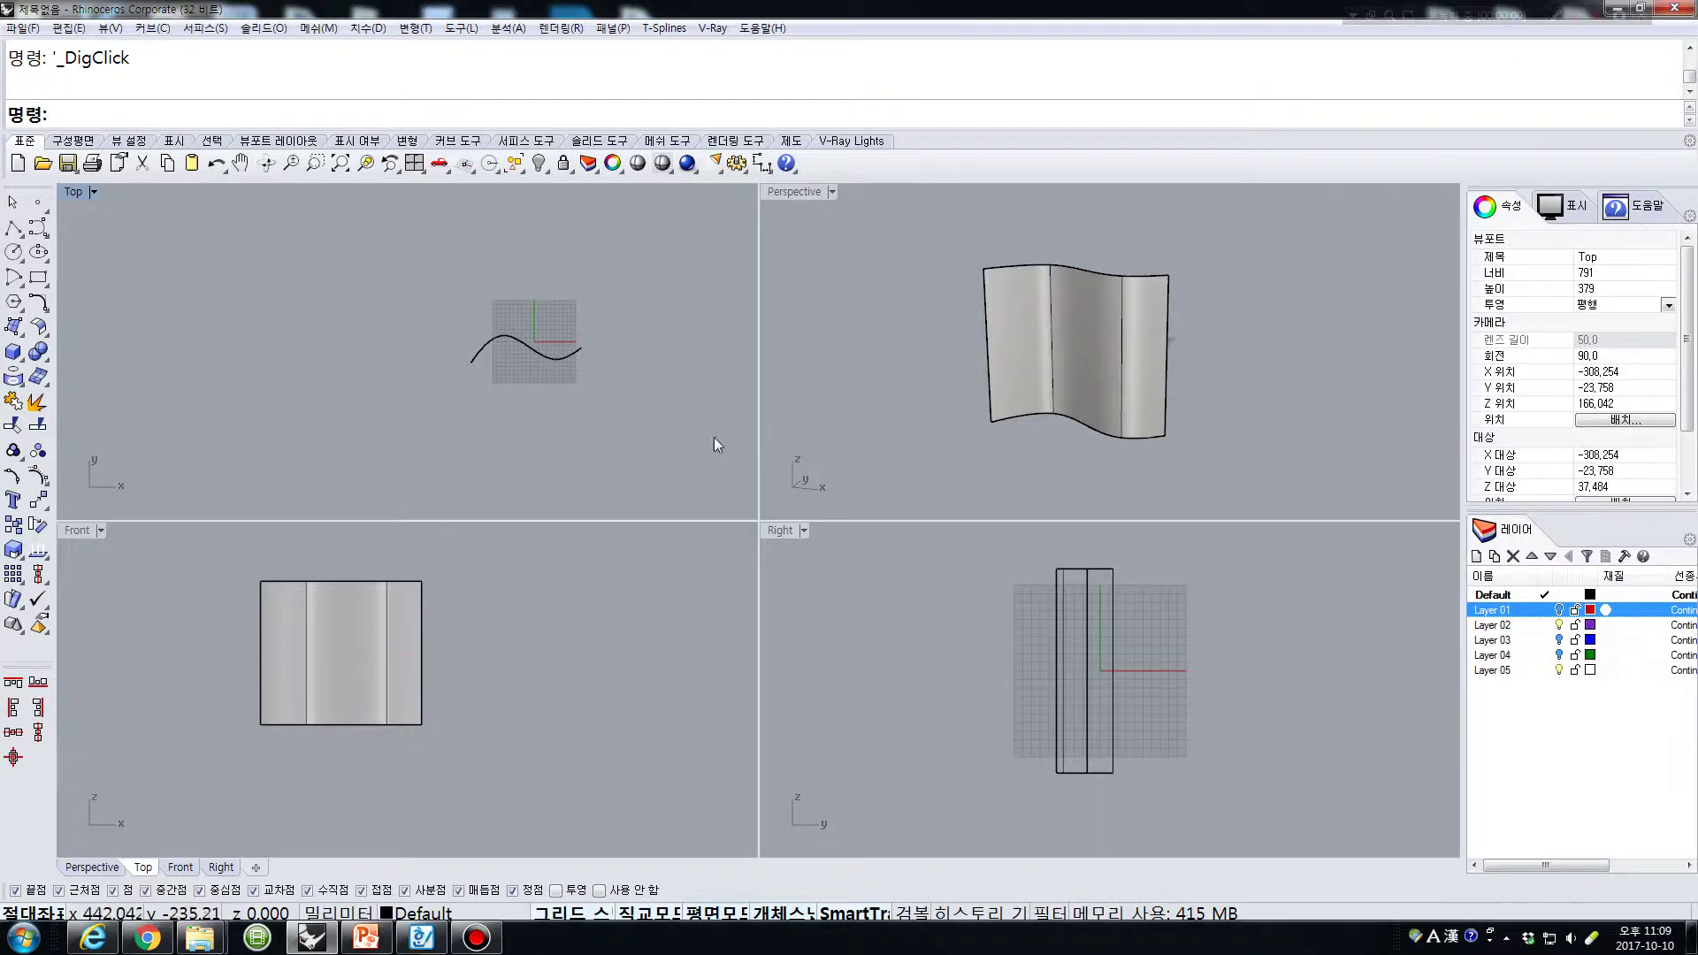
- Detach the curve-from-objects tool set as a floating palette over the Top viewport and start the Project command
right_click_drag(629, 428, 520, 428)
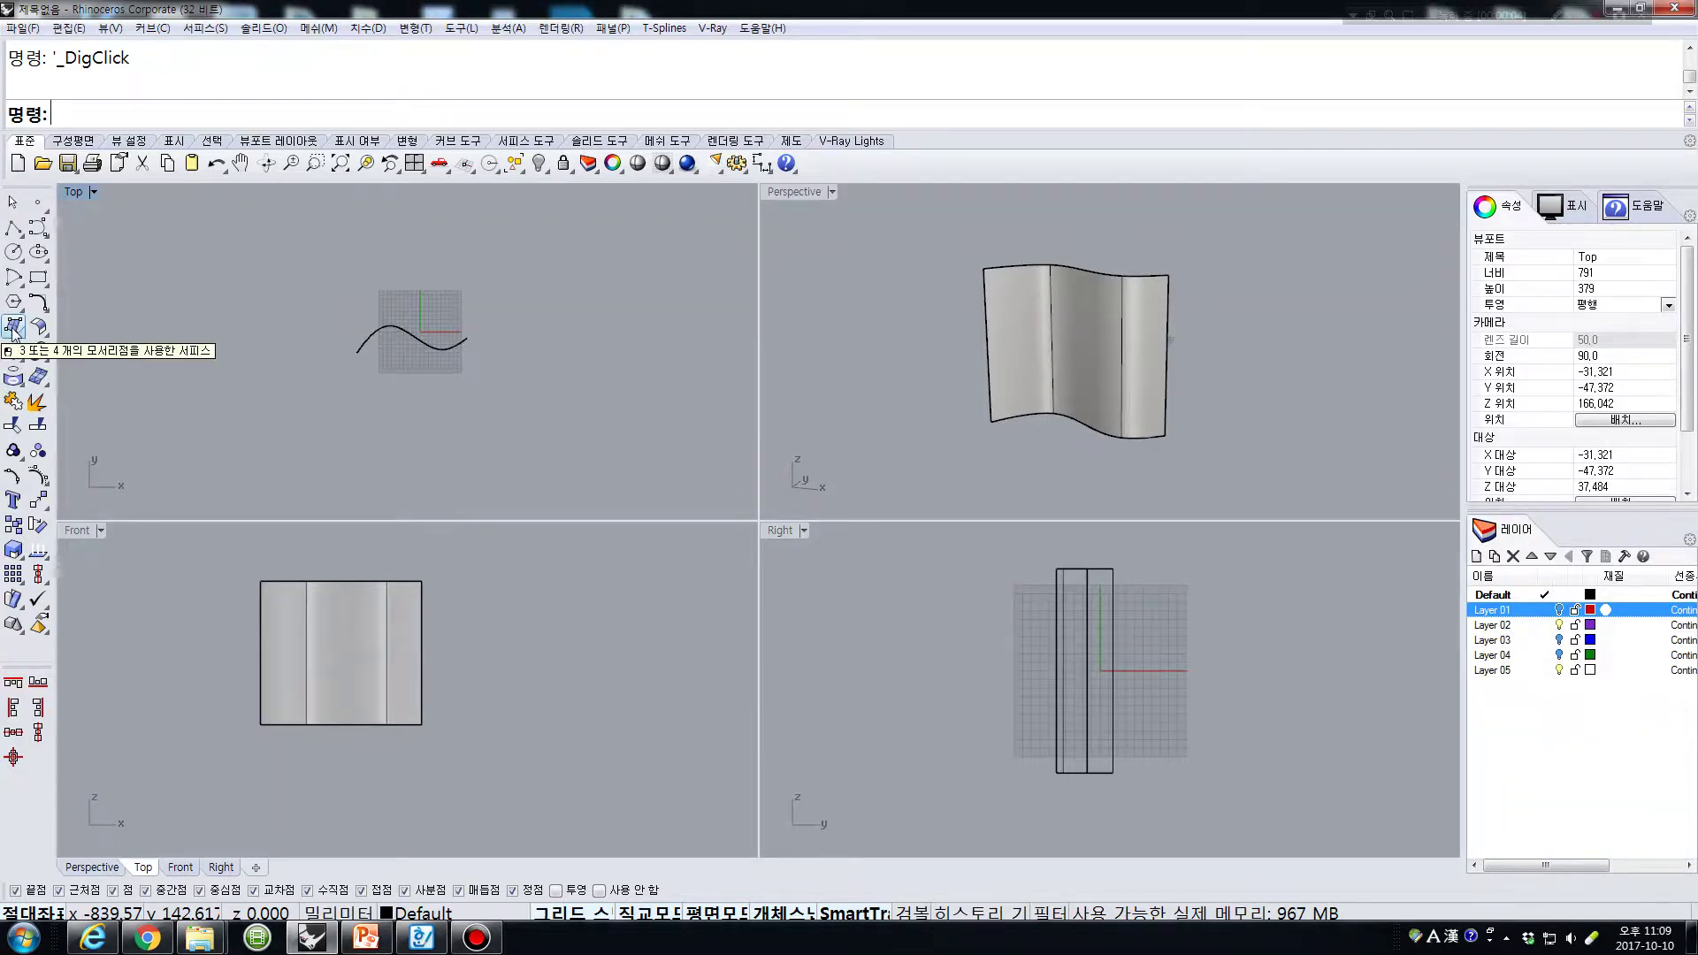
left_click(15, 380)
left_click_drag(80, 364, 563, 206)
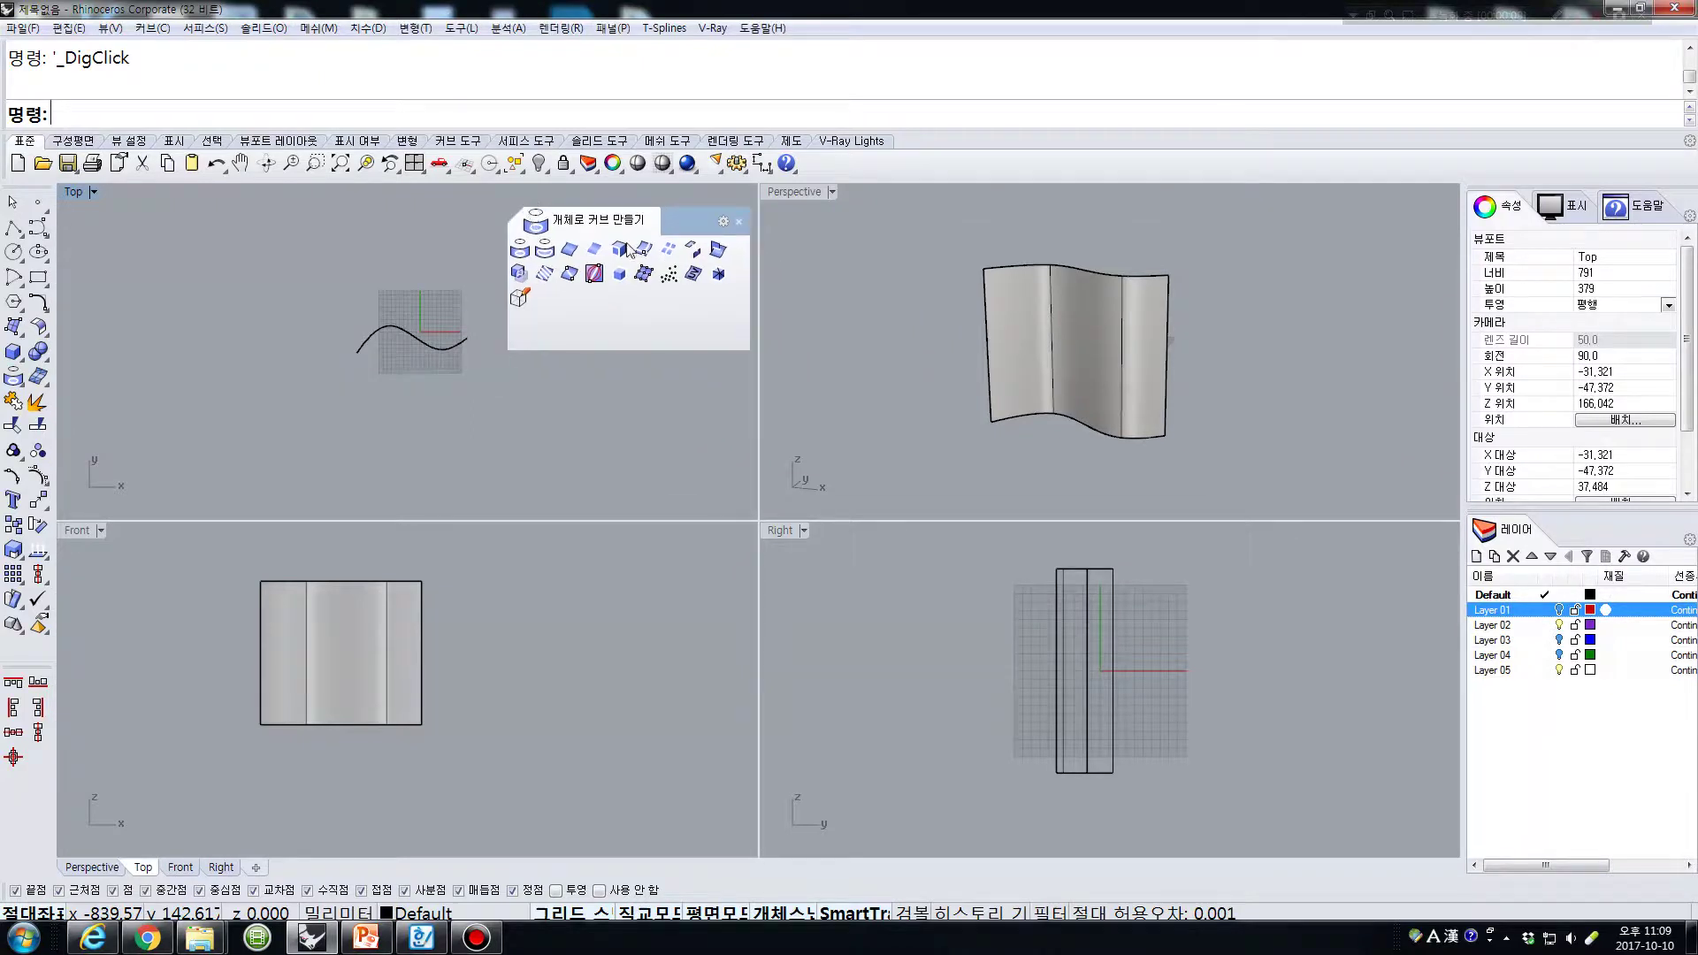
left_click(520, 250)
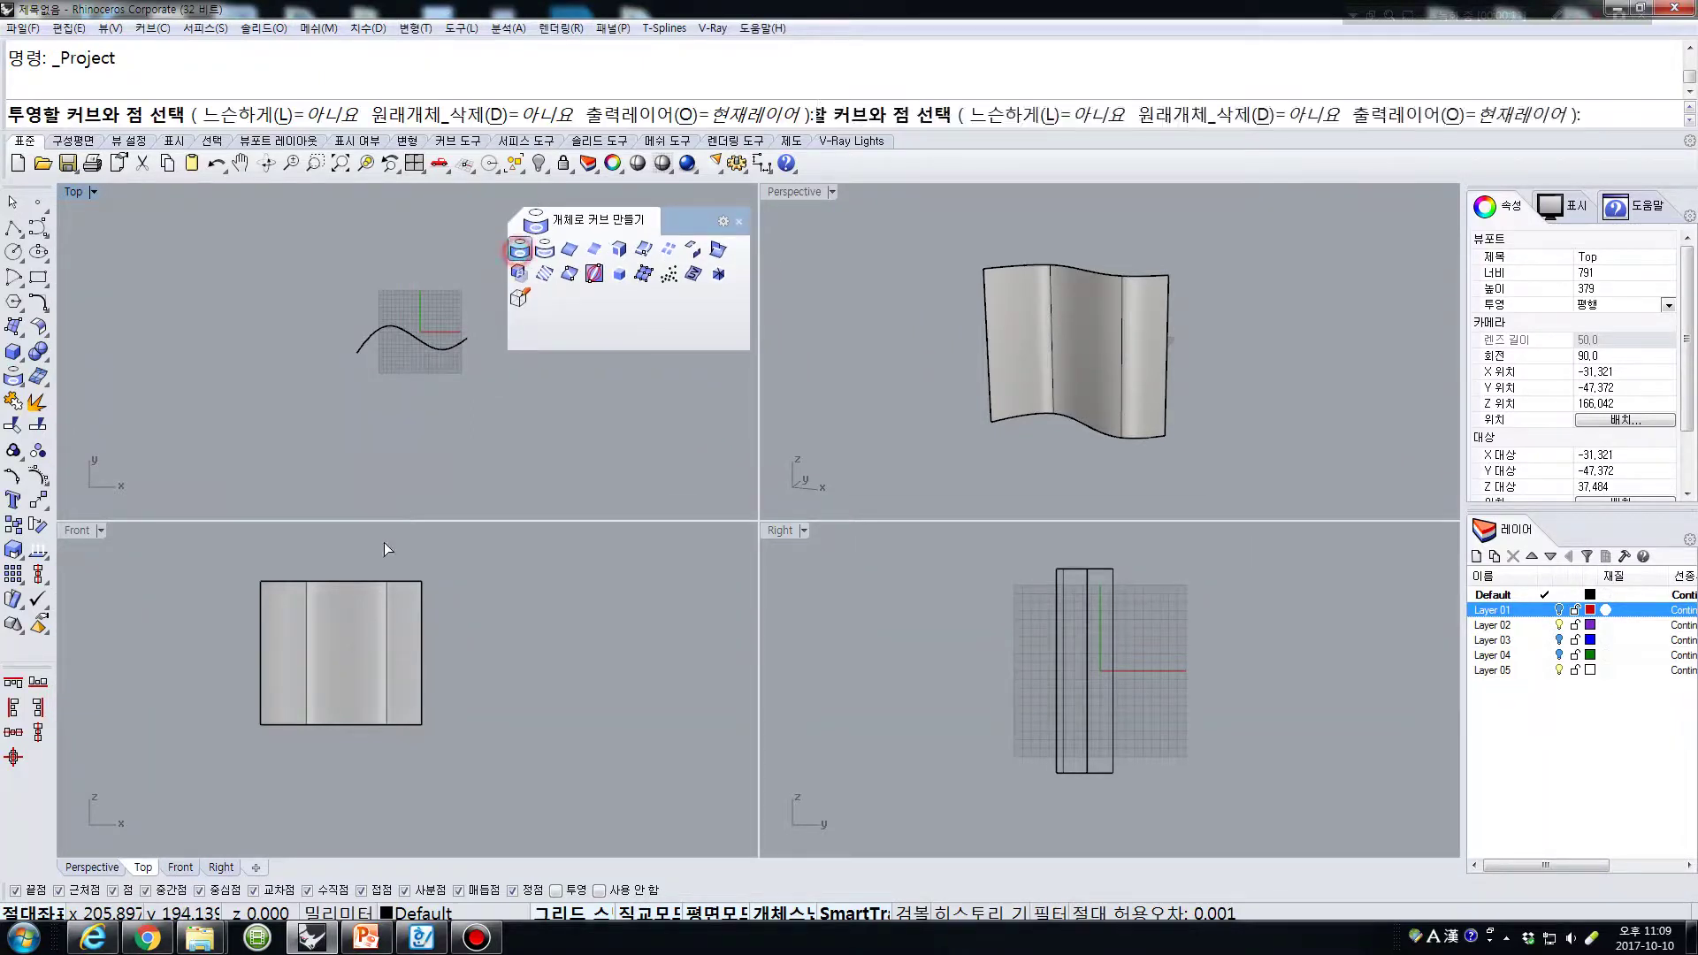
- Draw a six-sided polygon beside the curved surface in the Front viewport
left_click(14, 304)
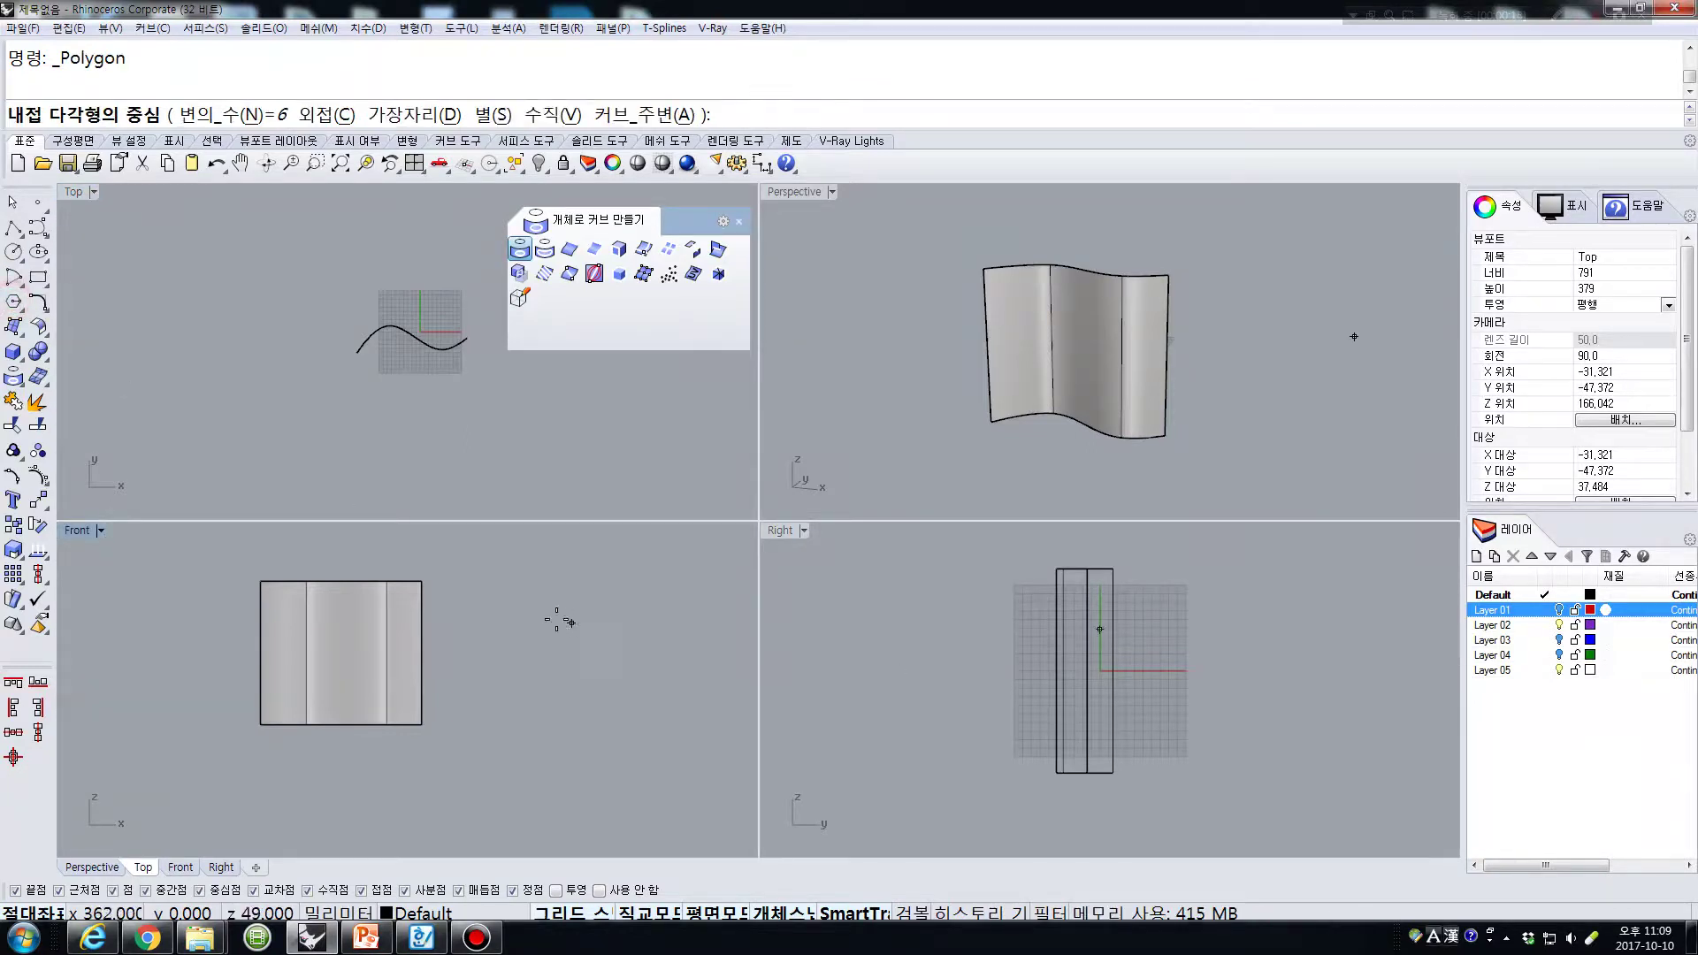
left_click(491, 635)
left_click(528, 674)
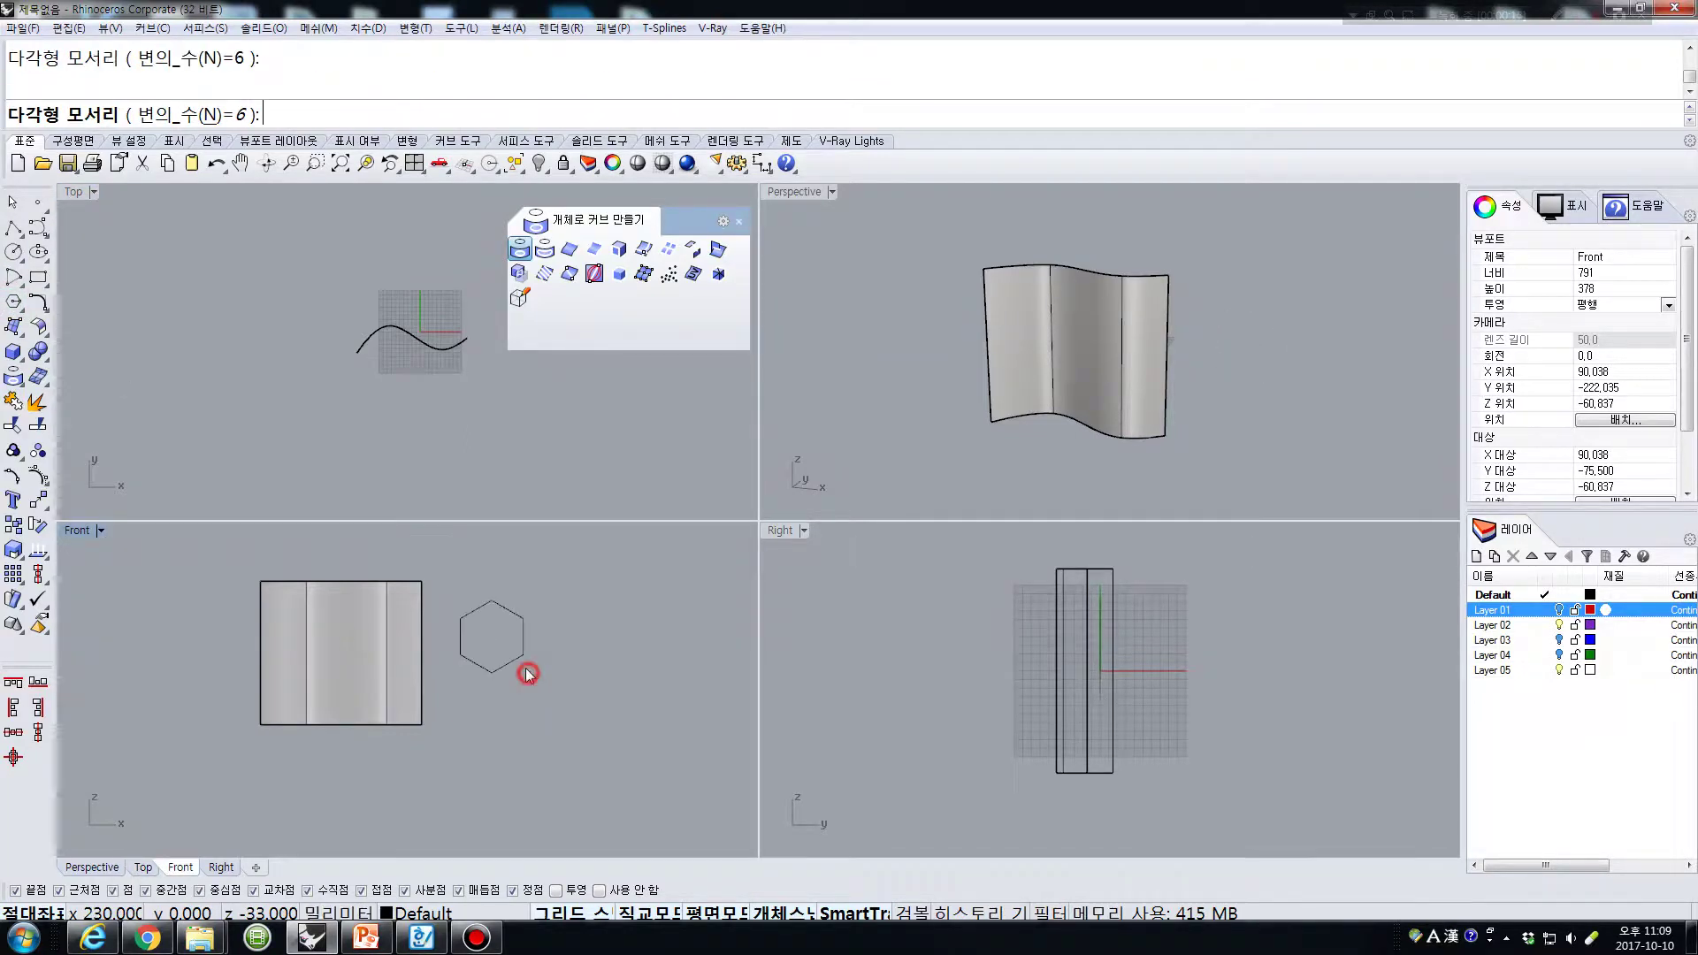
- Move the hexagon about 257 mm horizontally in the Front viewport so it overlaps the curved surface
left_click(523, 664)
key("m")
key("Return")
left_click(561, 788)
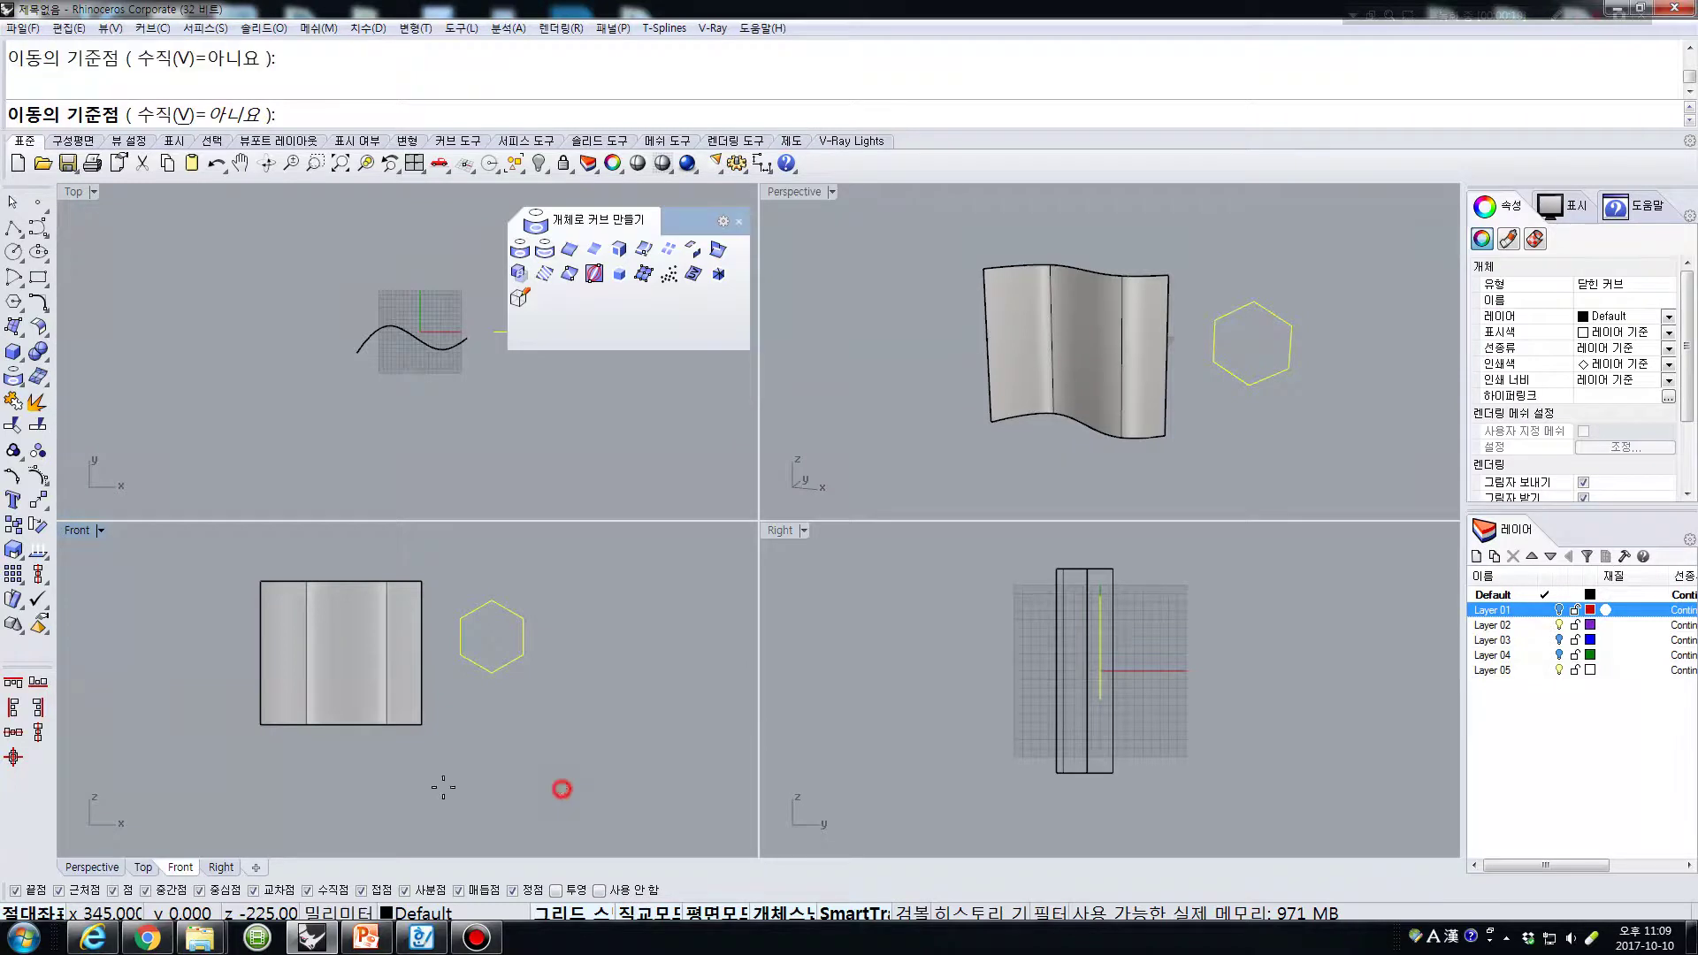
left_click(406, 784)
- Try moving the hexagon about 86 mm behind the surface in the Top viewport, and undo that move
right_click(284, 424)
left_click(282, 396)
key("Escape")
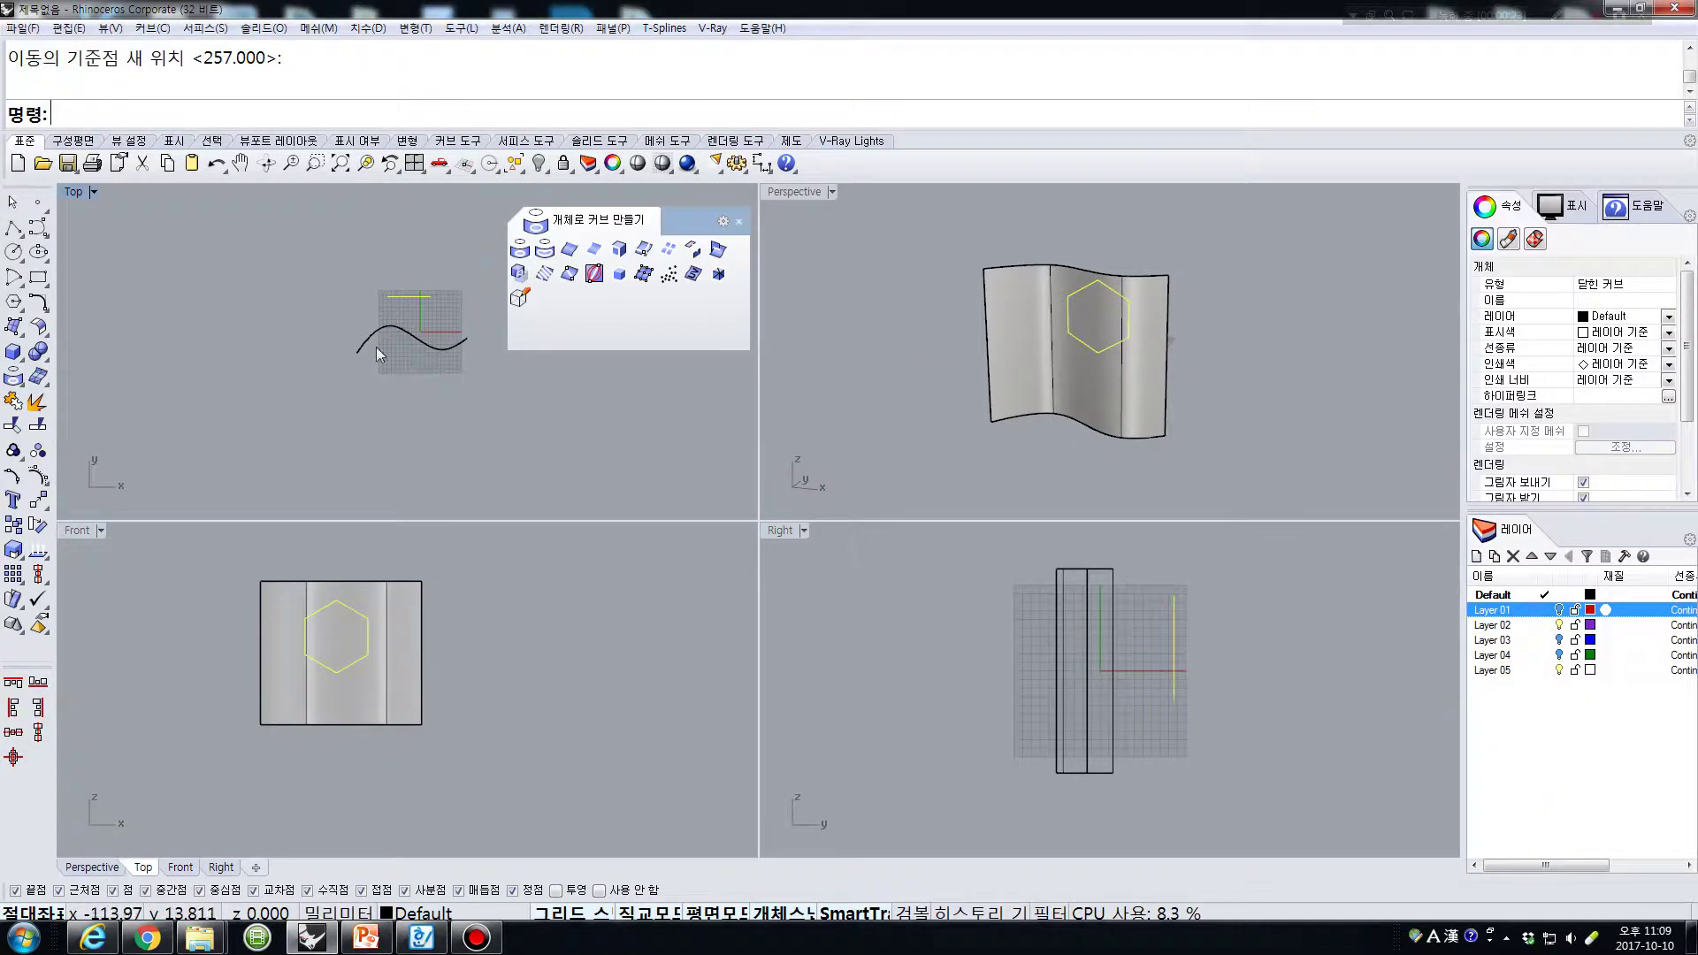
key("ctrl+z")
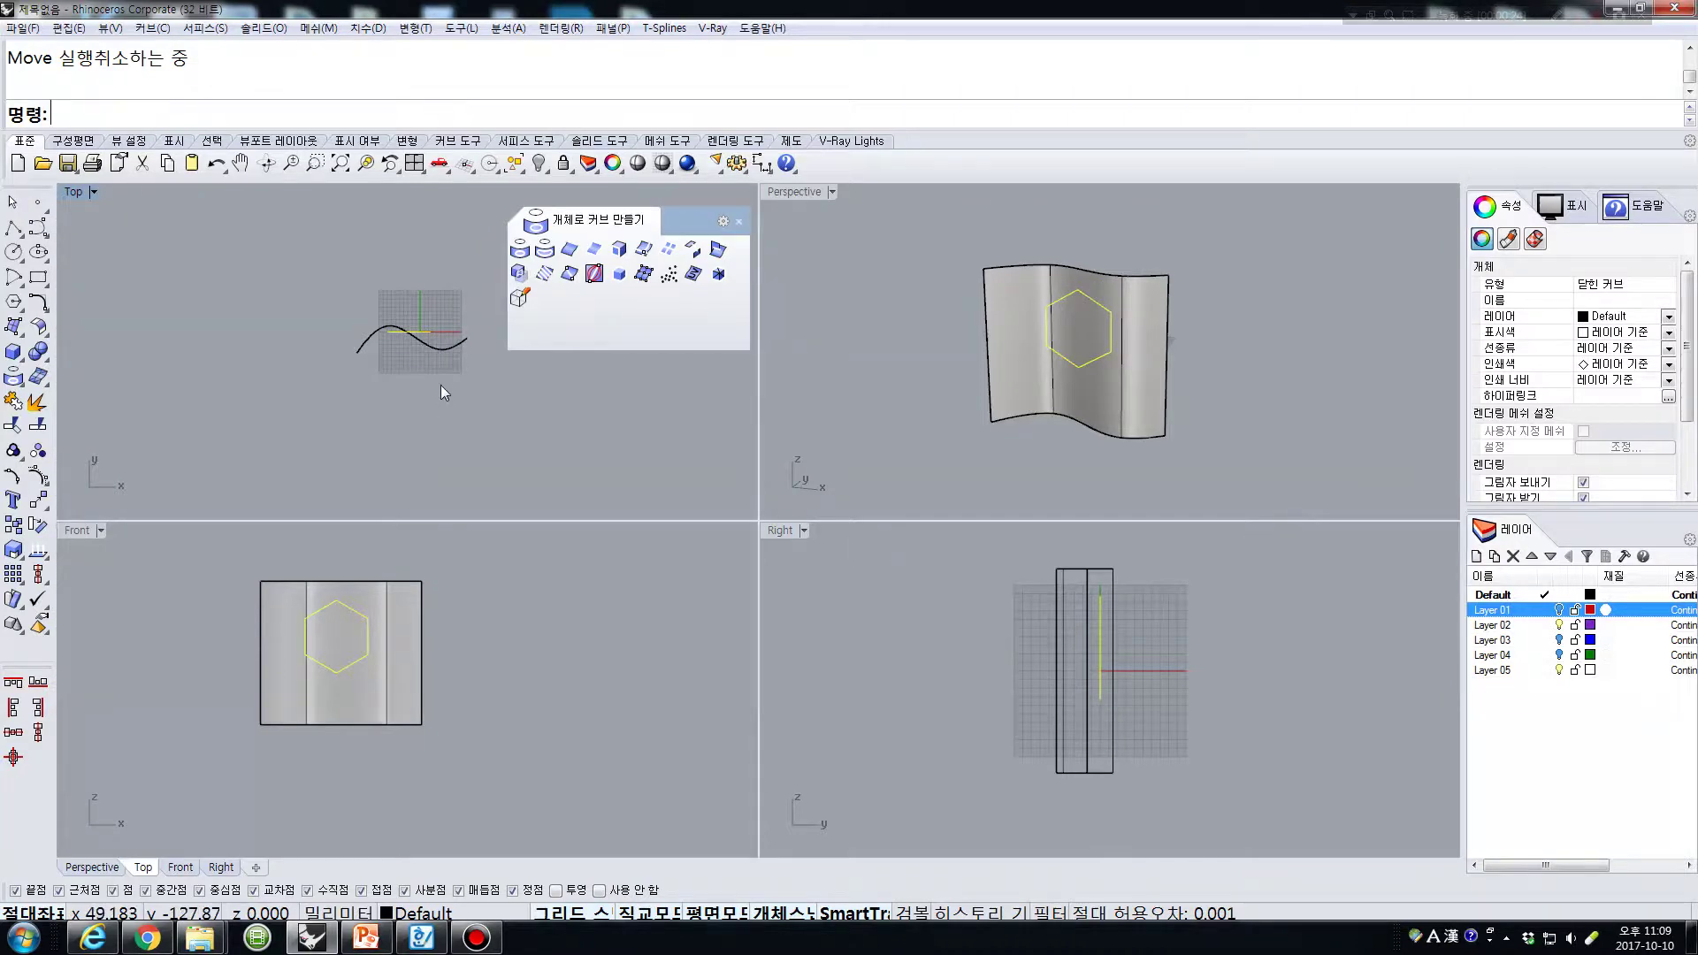
- Move the hexagon about 105 mm behind the curved surface in the Top viewport
right_click(433, 373)
left_click(270, 344)
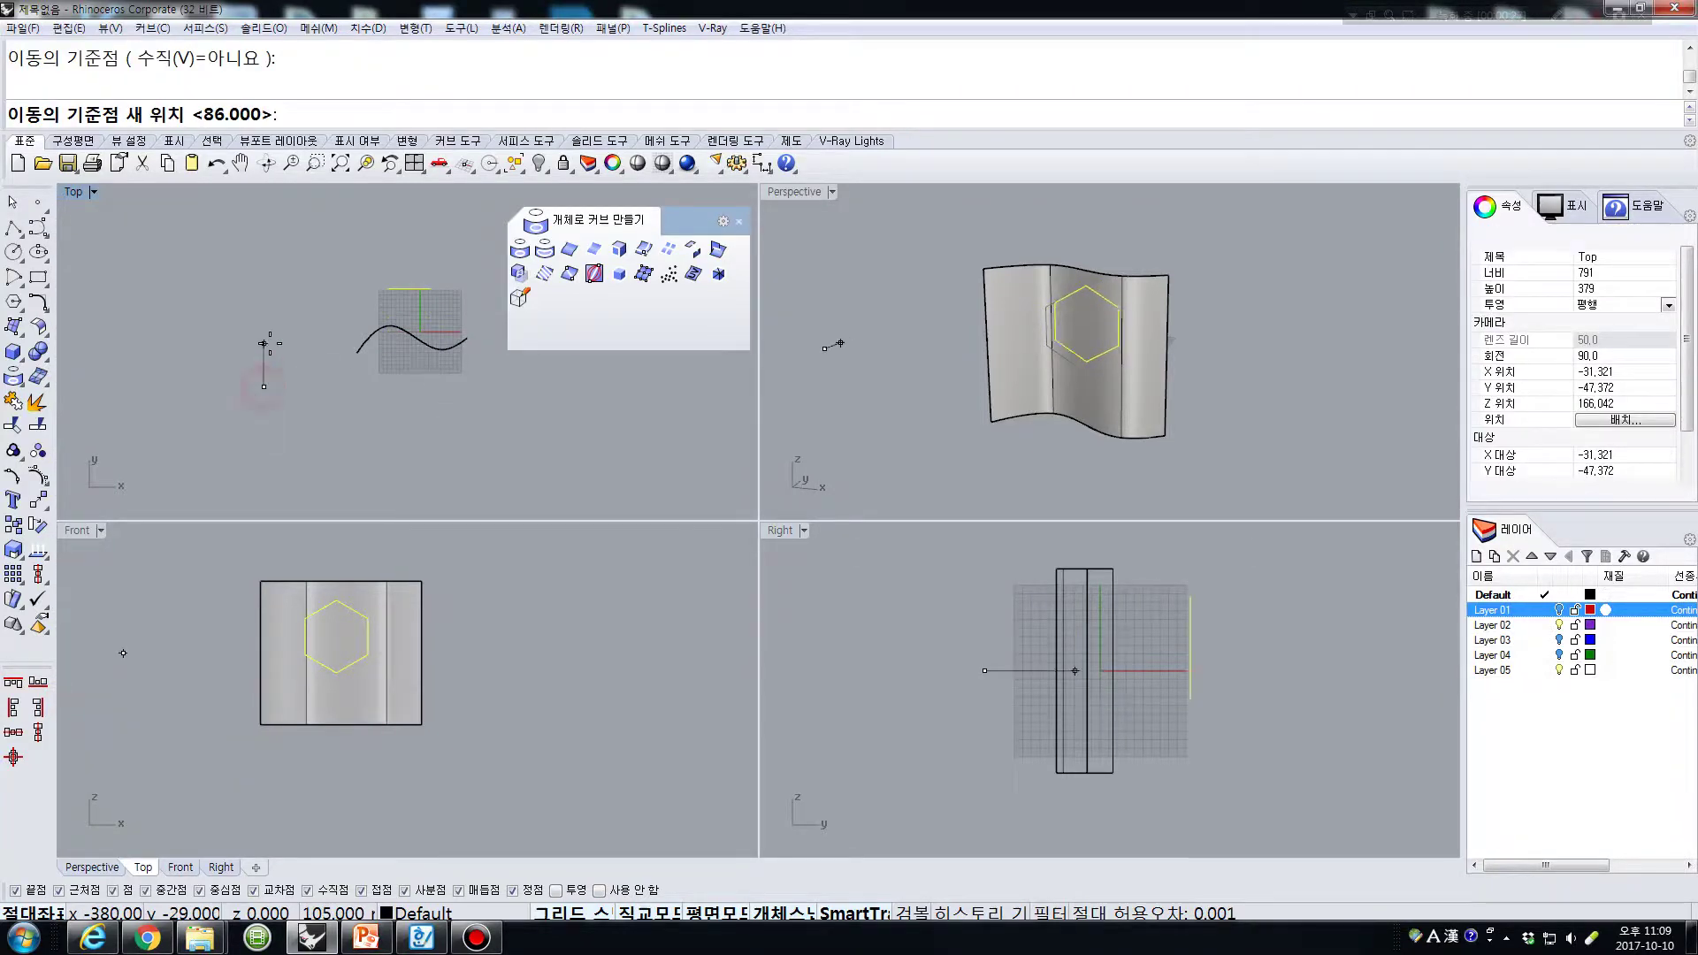
left_click(271, 373)
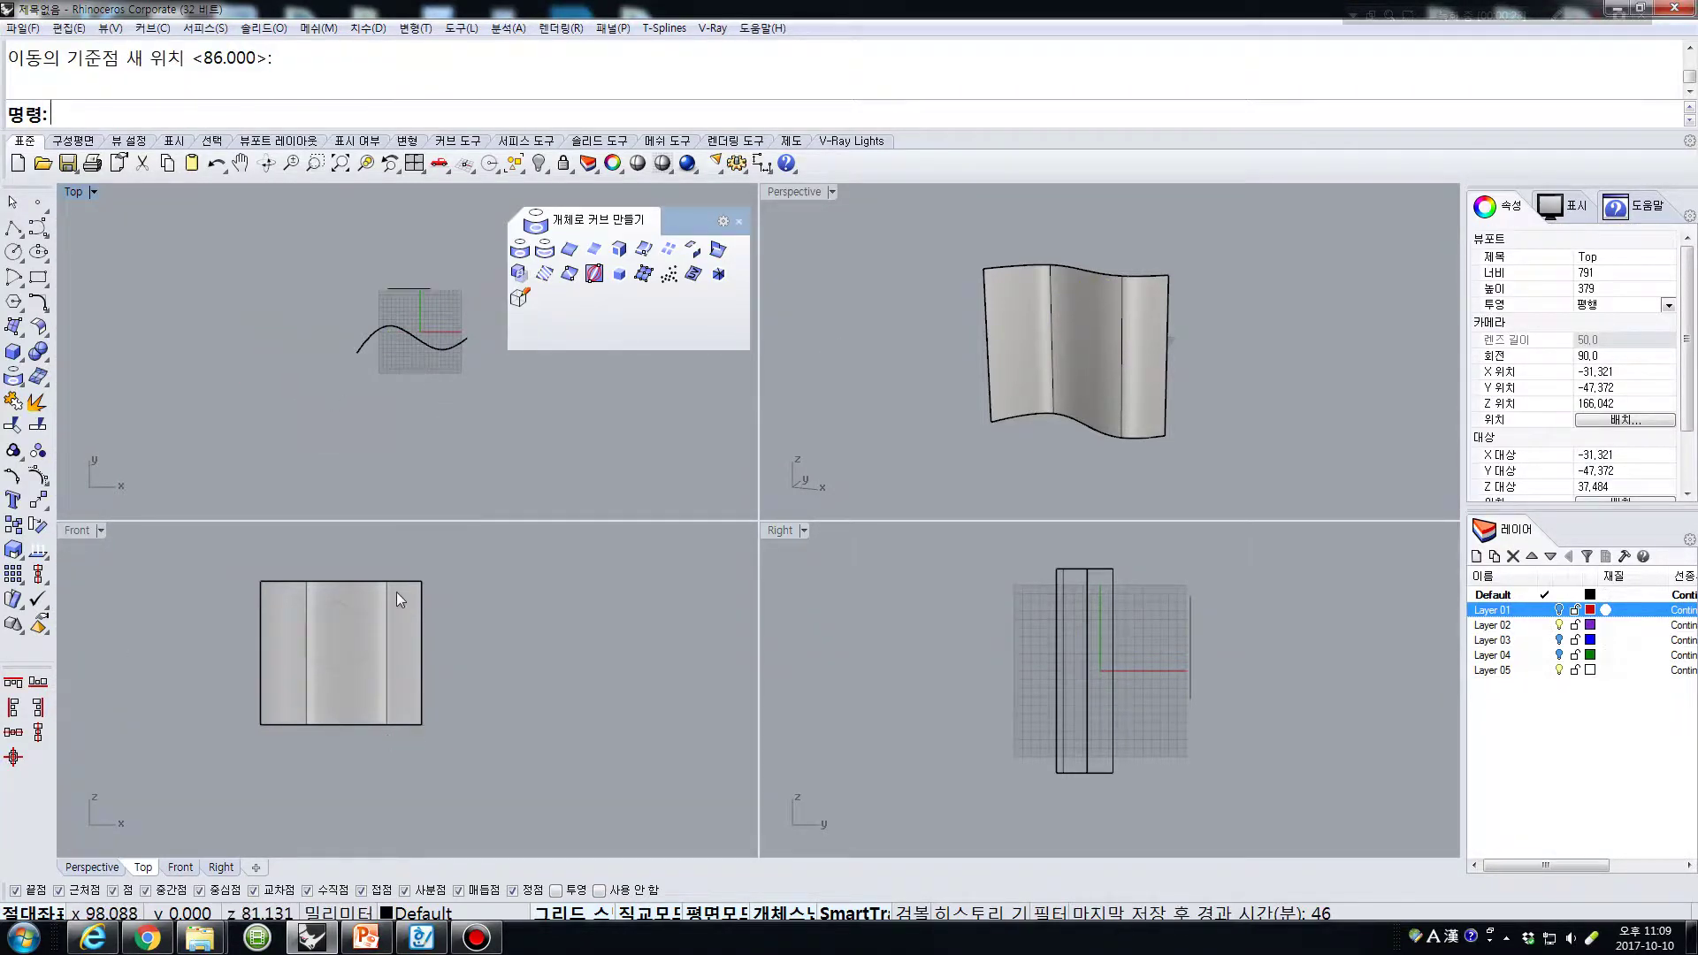
- Project the hexagon onto the curved surface from the Front viewport, and delete the projected curve
left_click(520, 248)
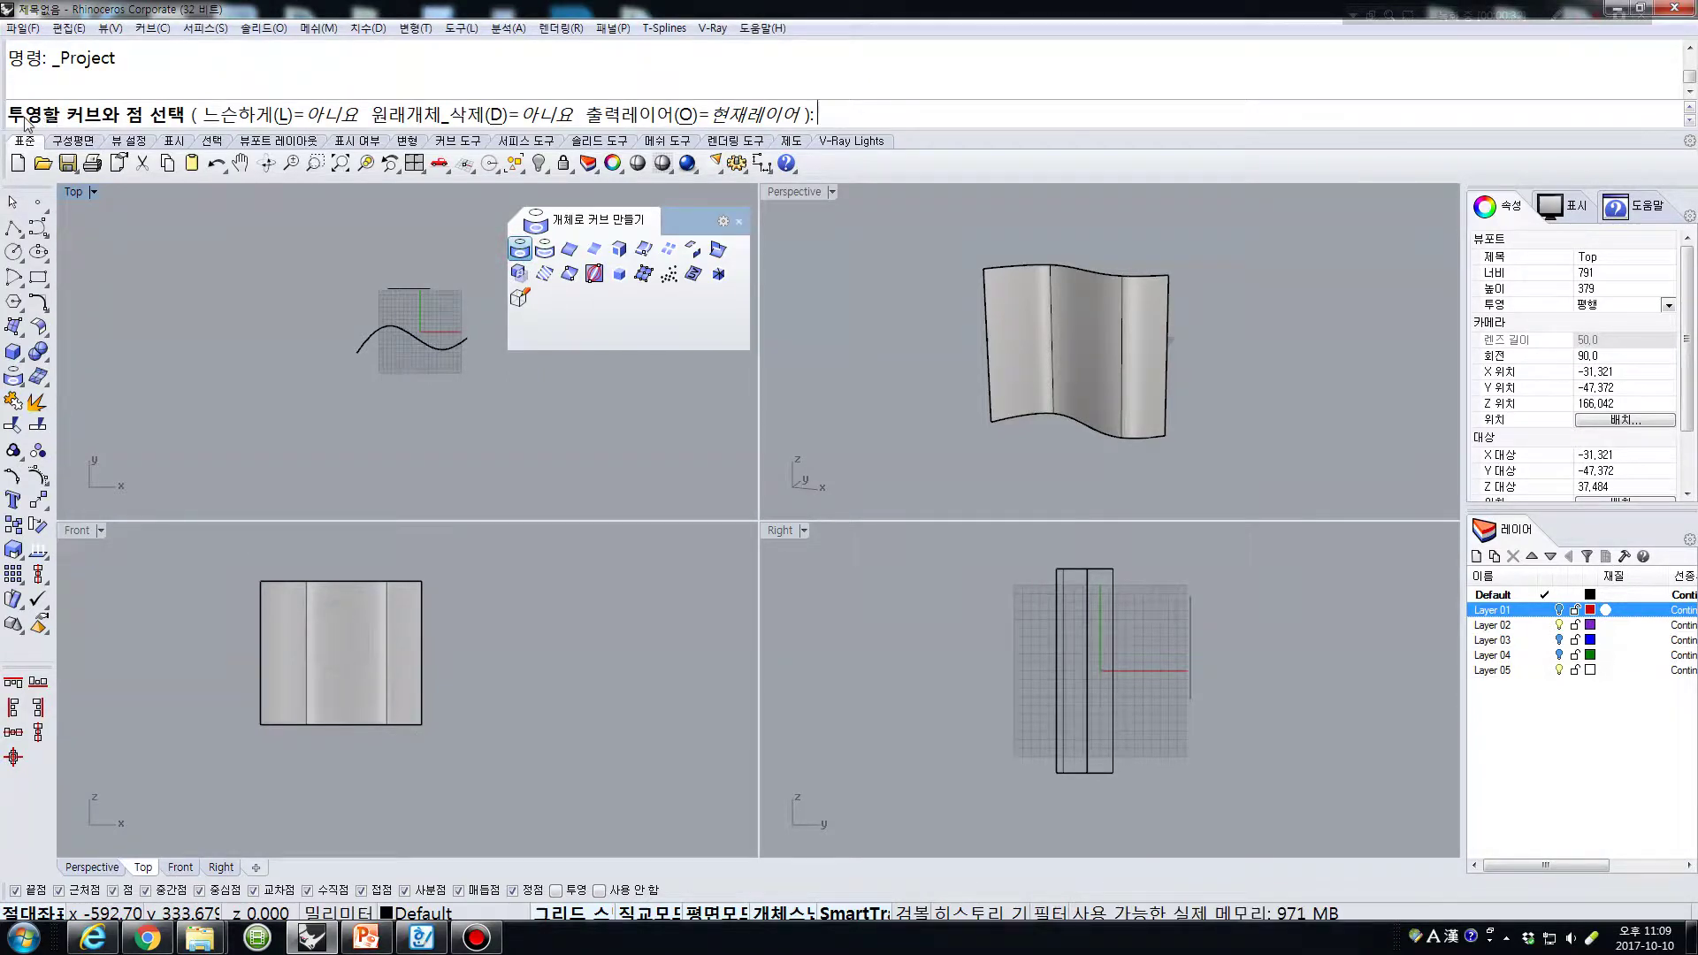
left_click(350, 610)
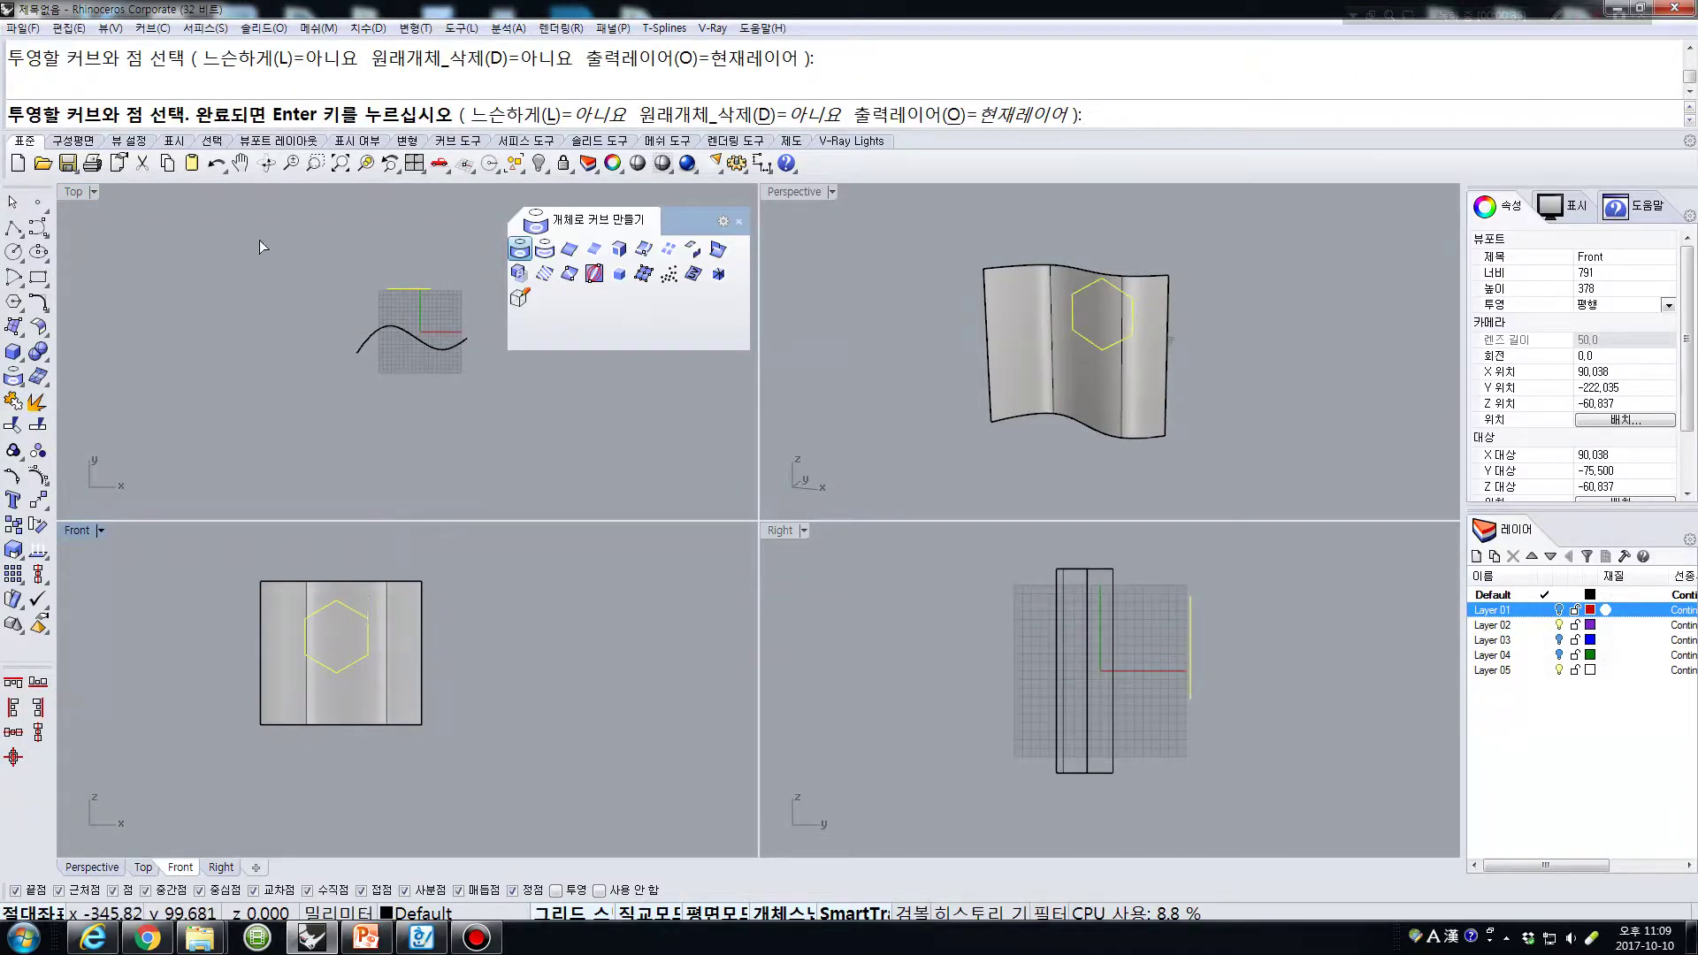
key("Return")
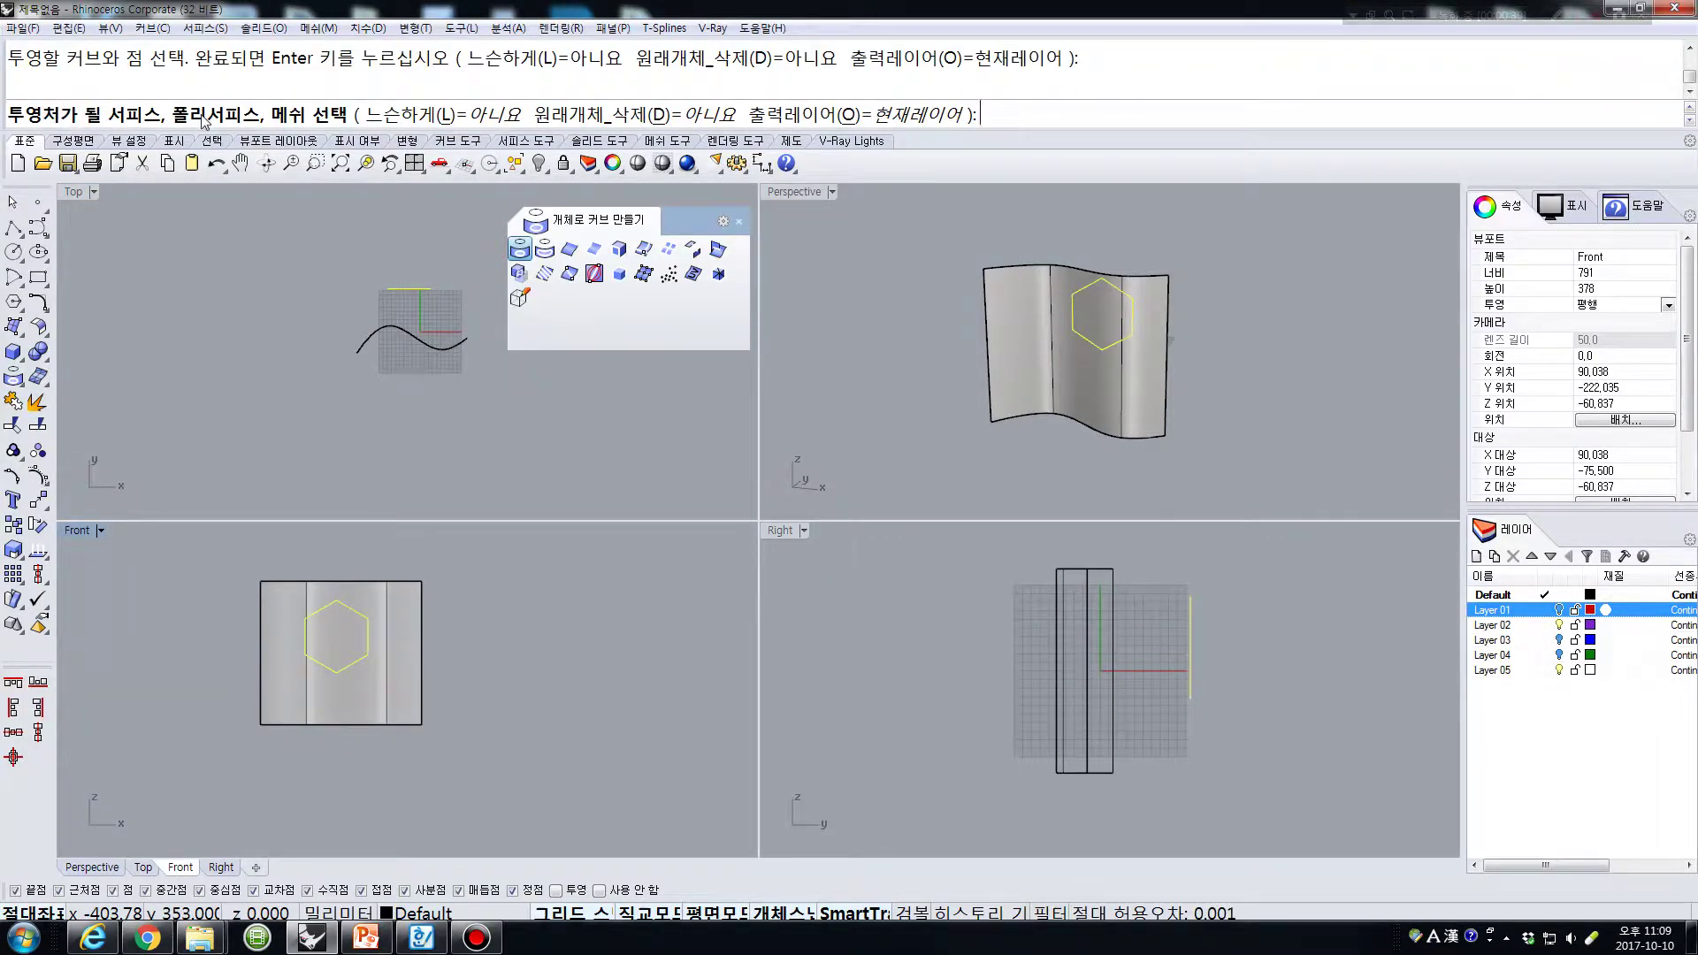
left_click(400, 619)
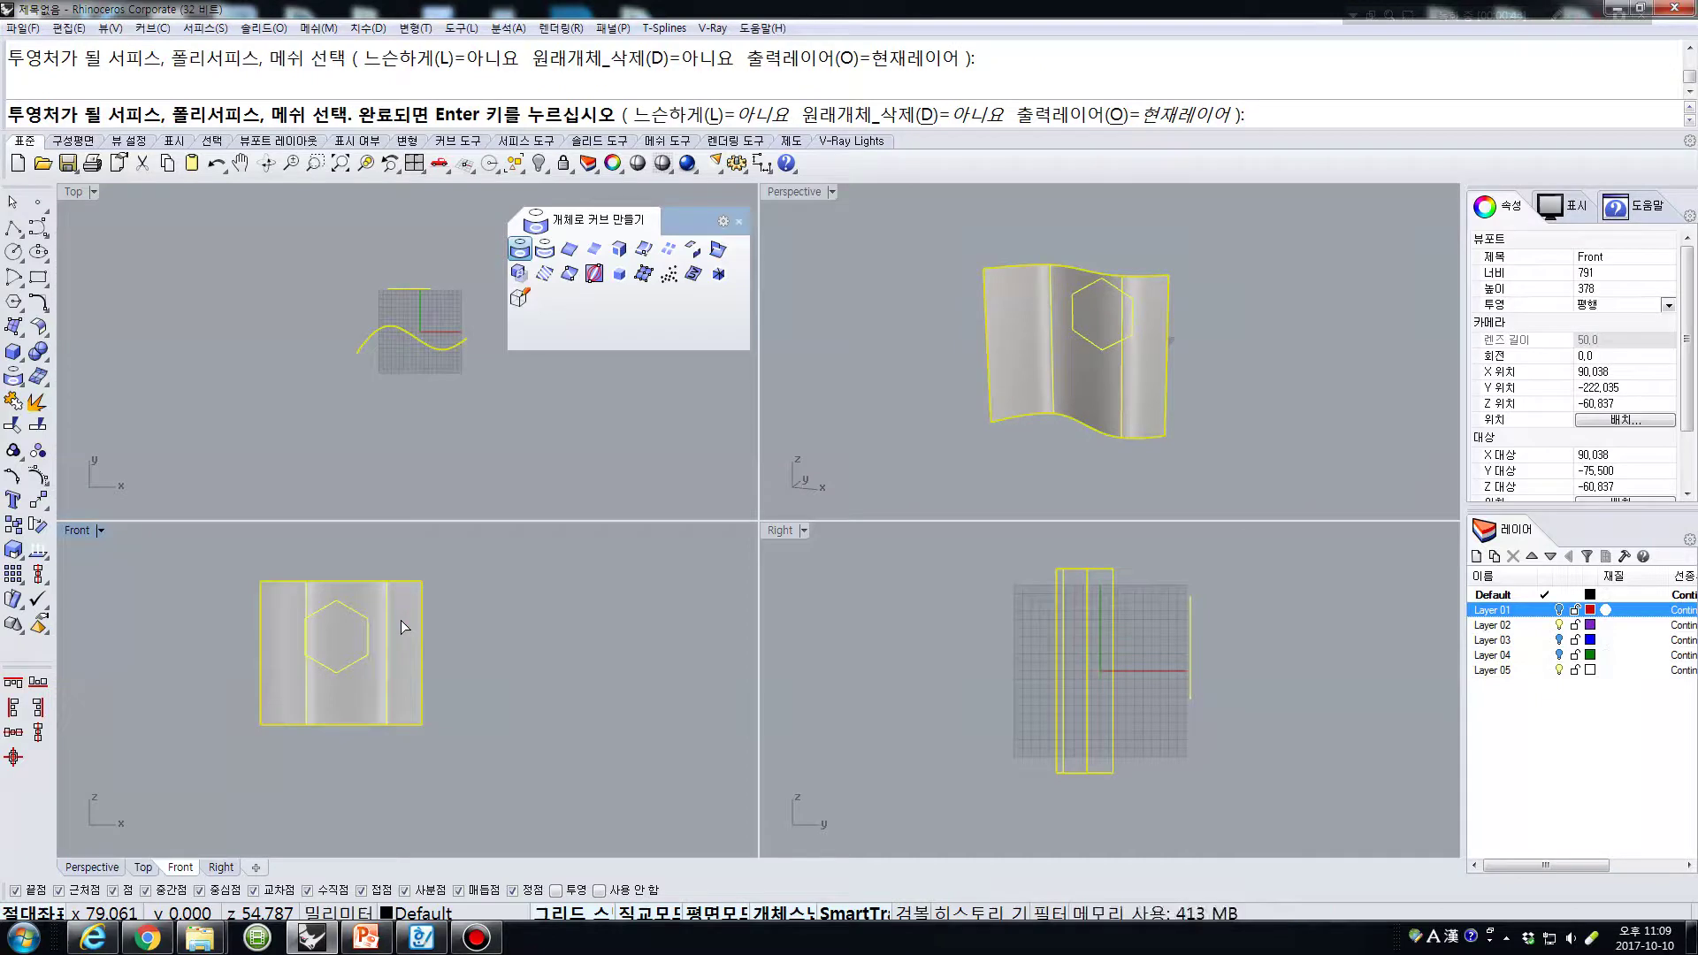
key("Return")
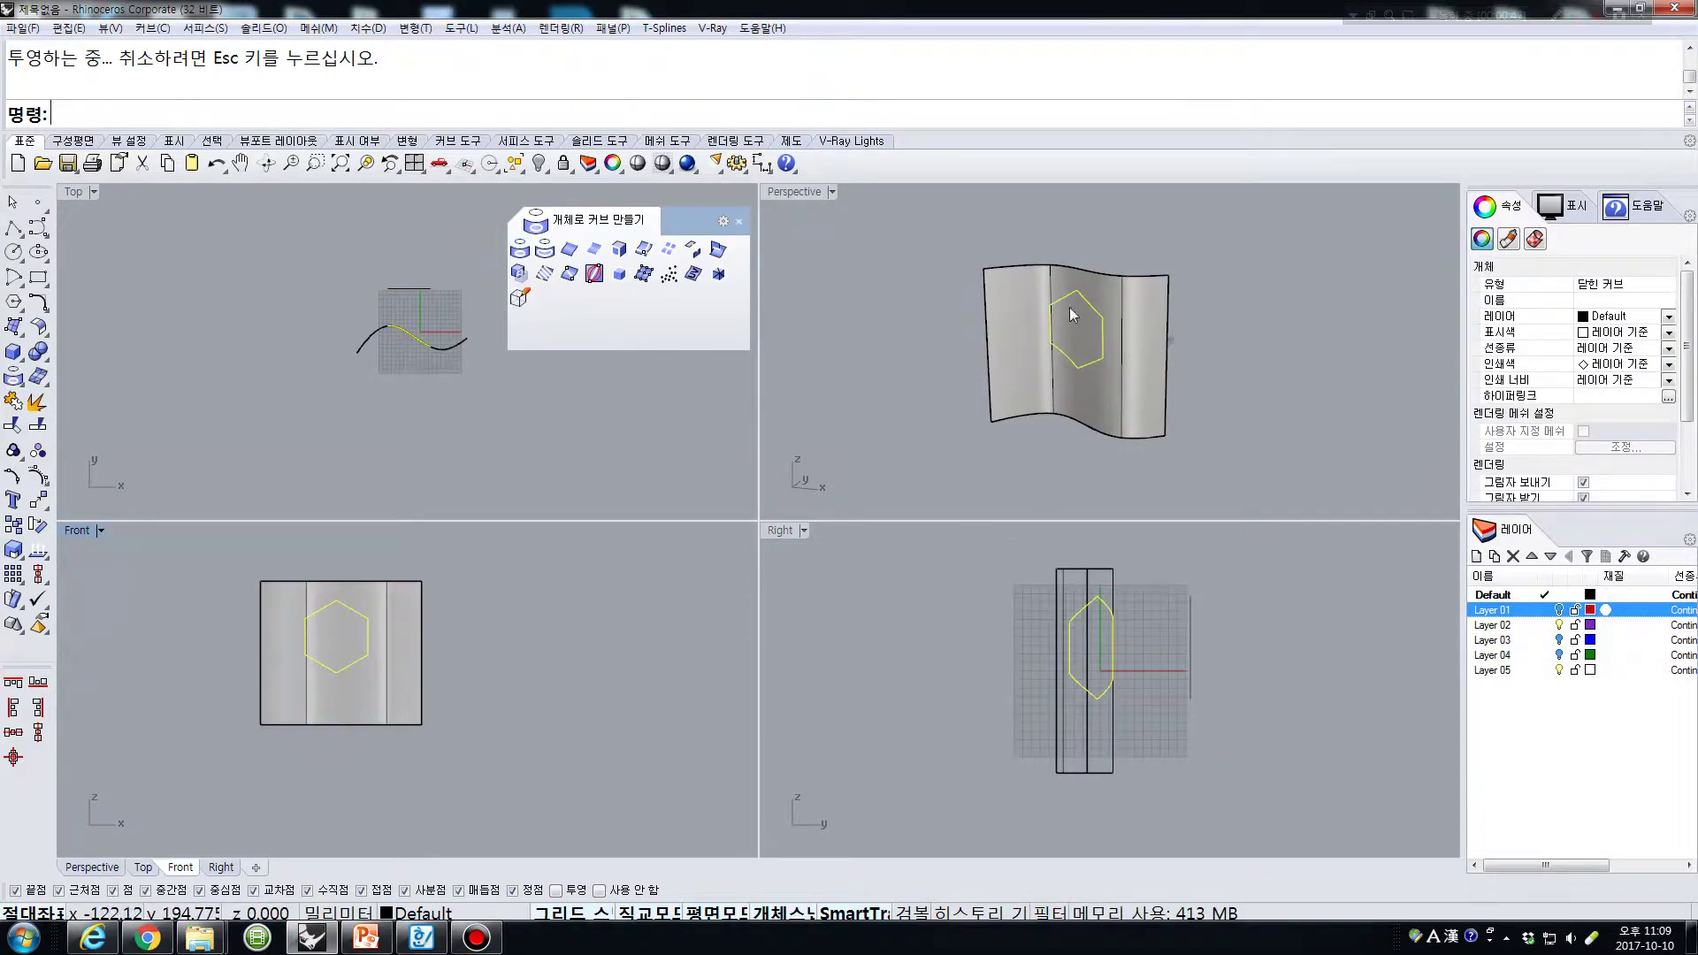
mouse_move(1177, 362)
right_mouse_down()
mouse_move(1112, 313)
mouse_move(947, 379)
mouse_move(1159, 280)
right_mouse_up()
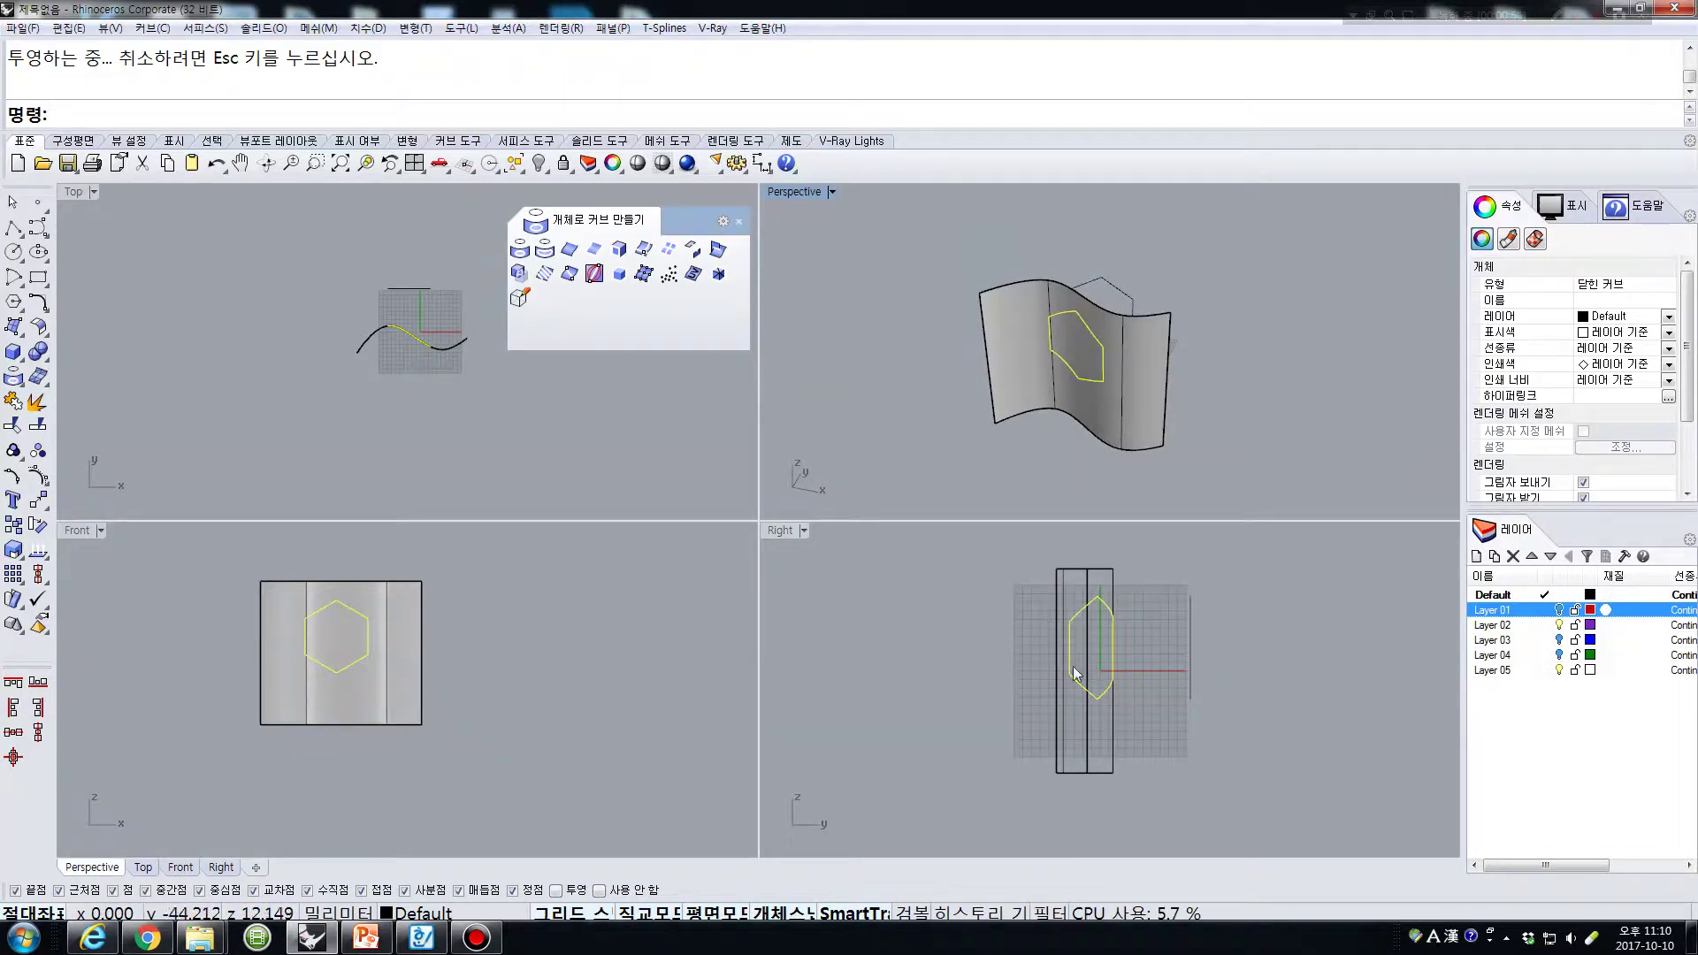
key("Delete")
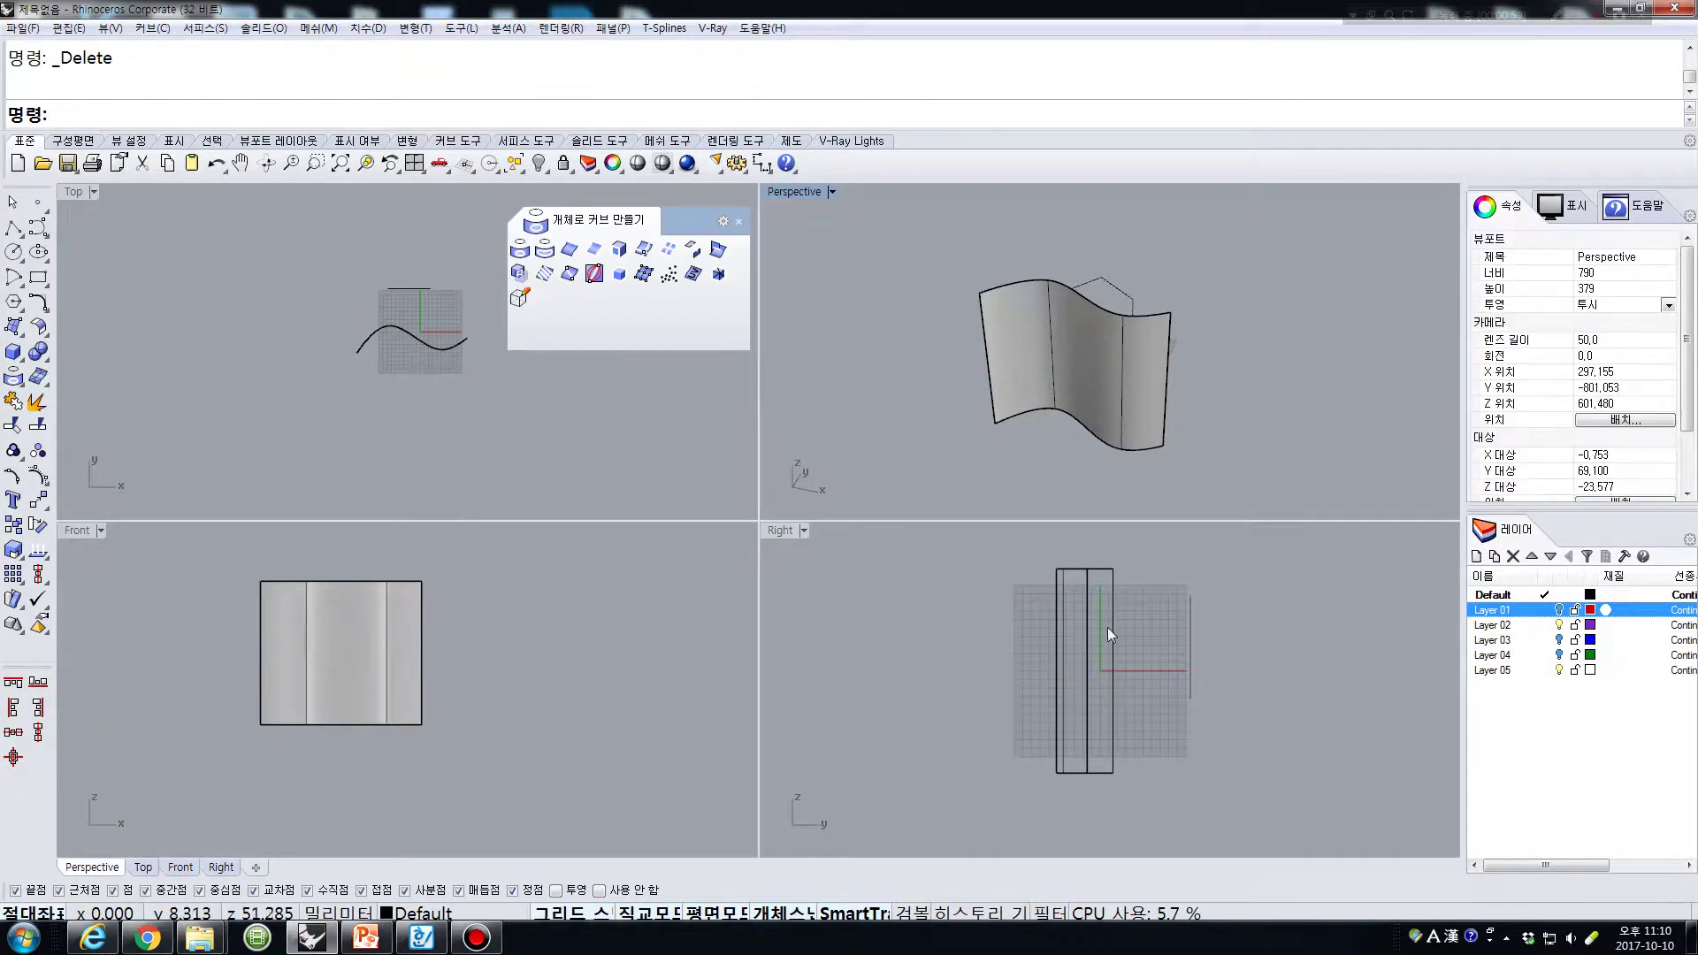
- Try to project the hexagon onto the curved surface from the Right viewport
left_click(1189, 626)
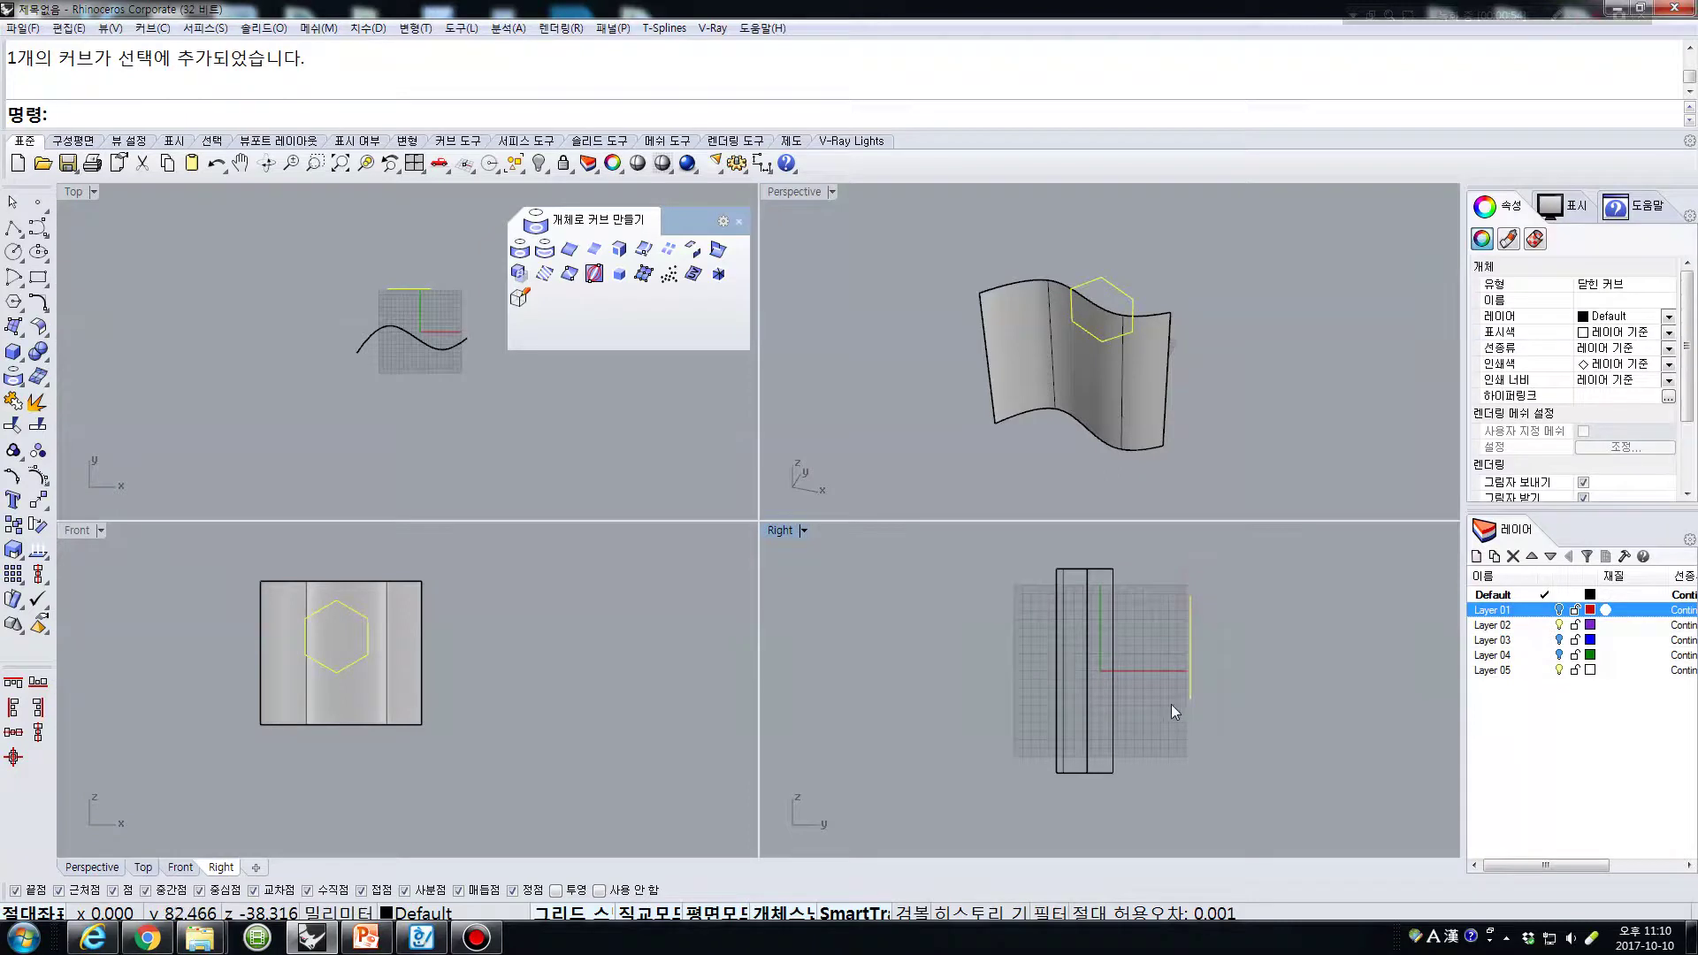
right_click(1212, 688)
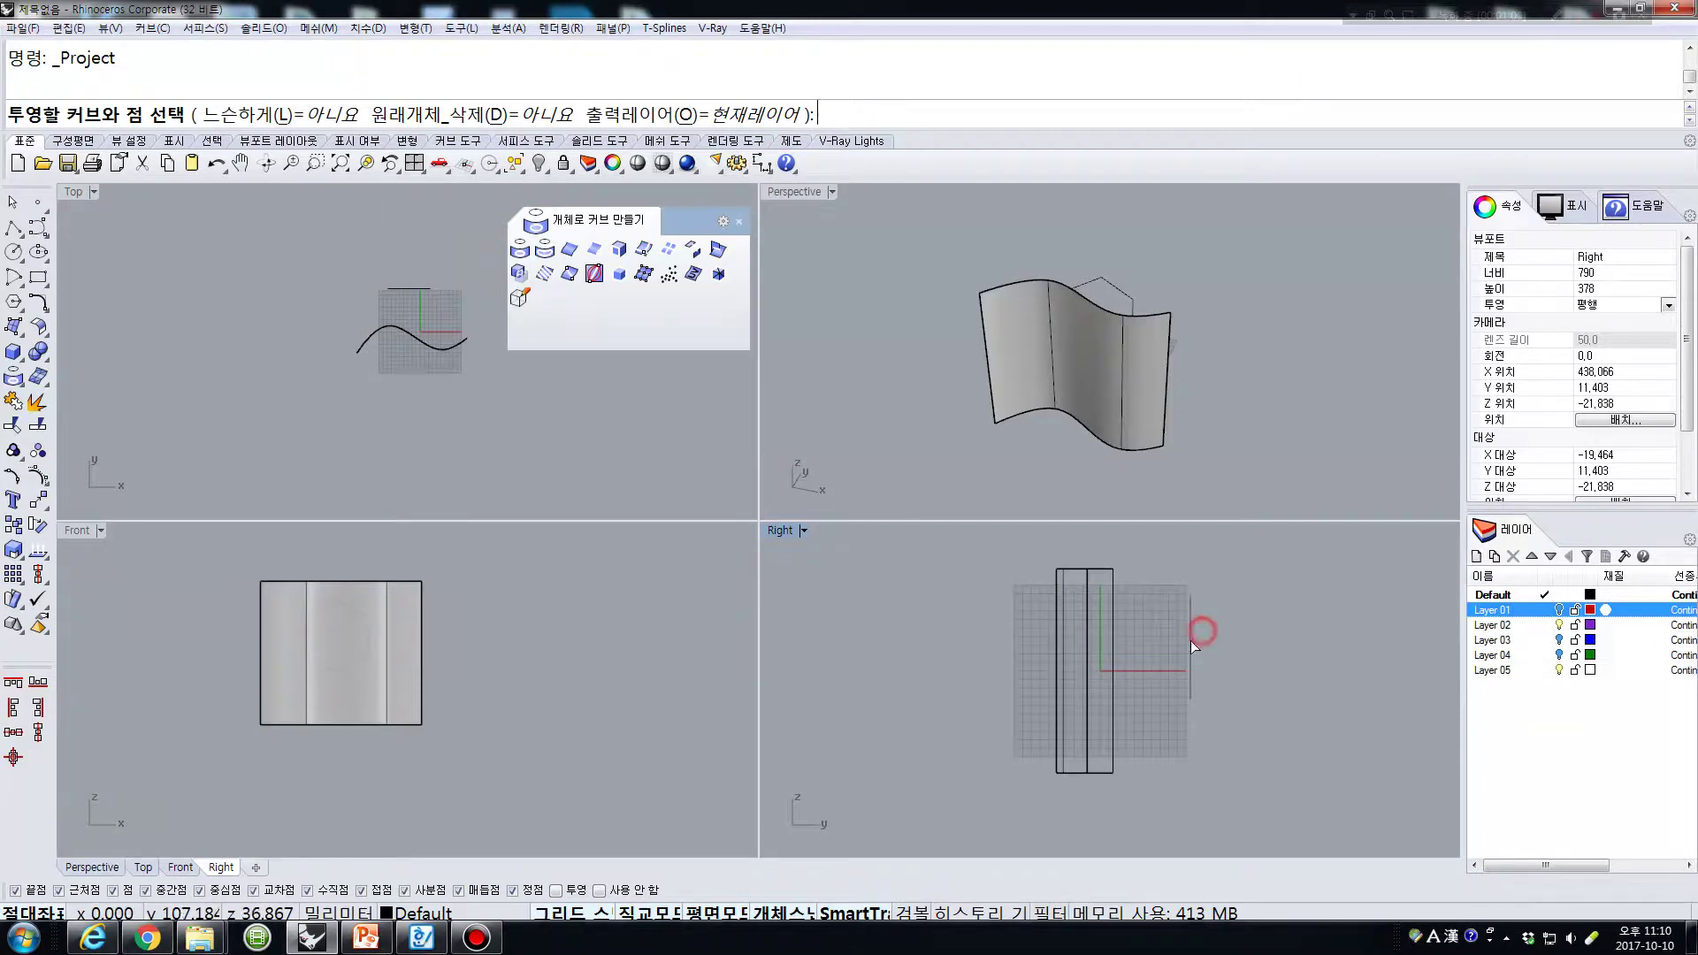
left_click(1194, 637)
right_click(1106, 654)
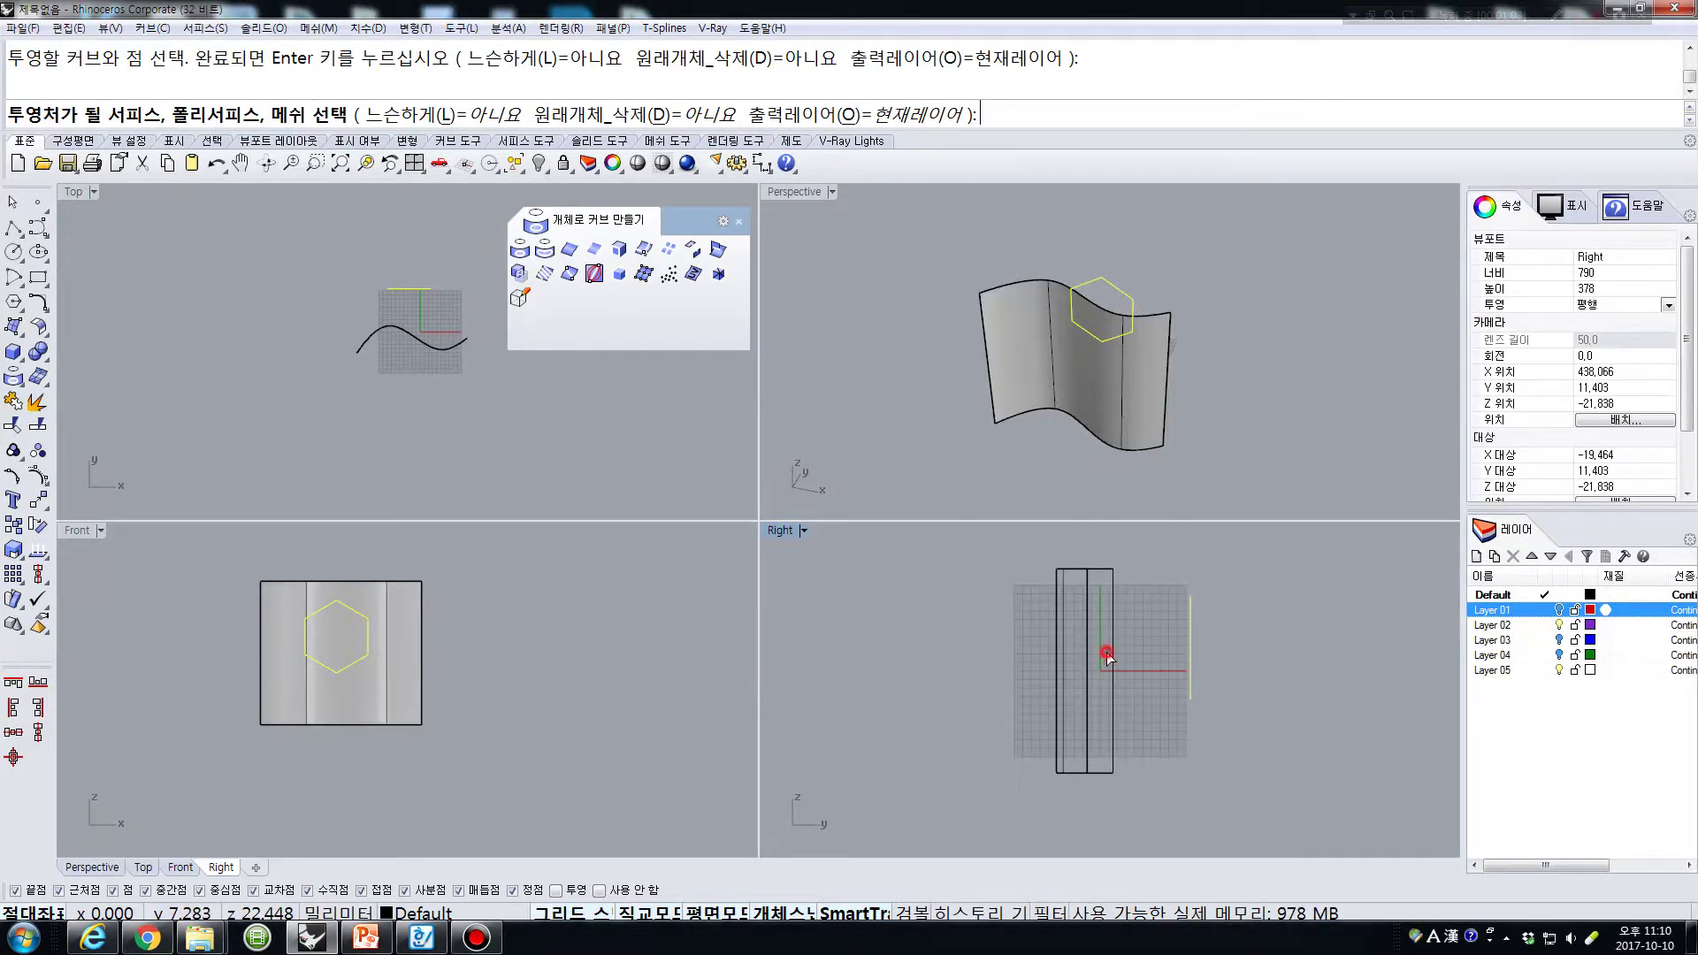
left_click(1113, 642)
right_click(1113, 642)
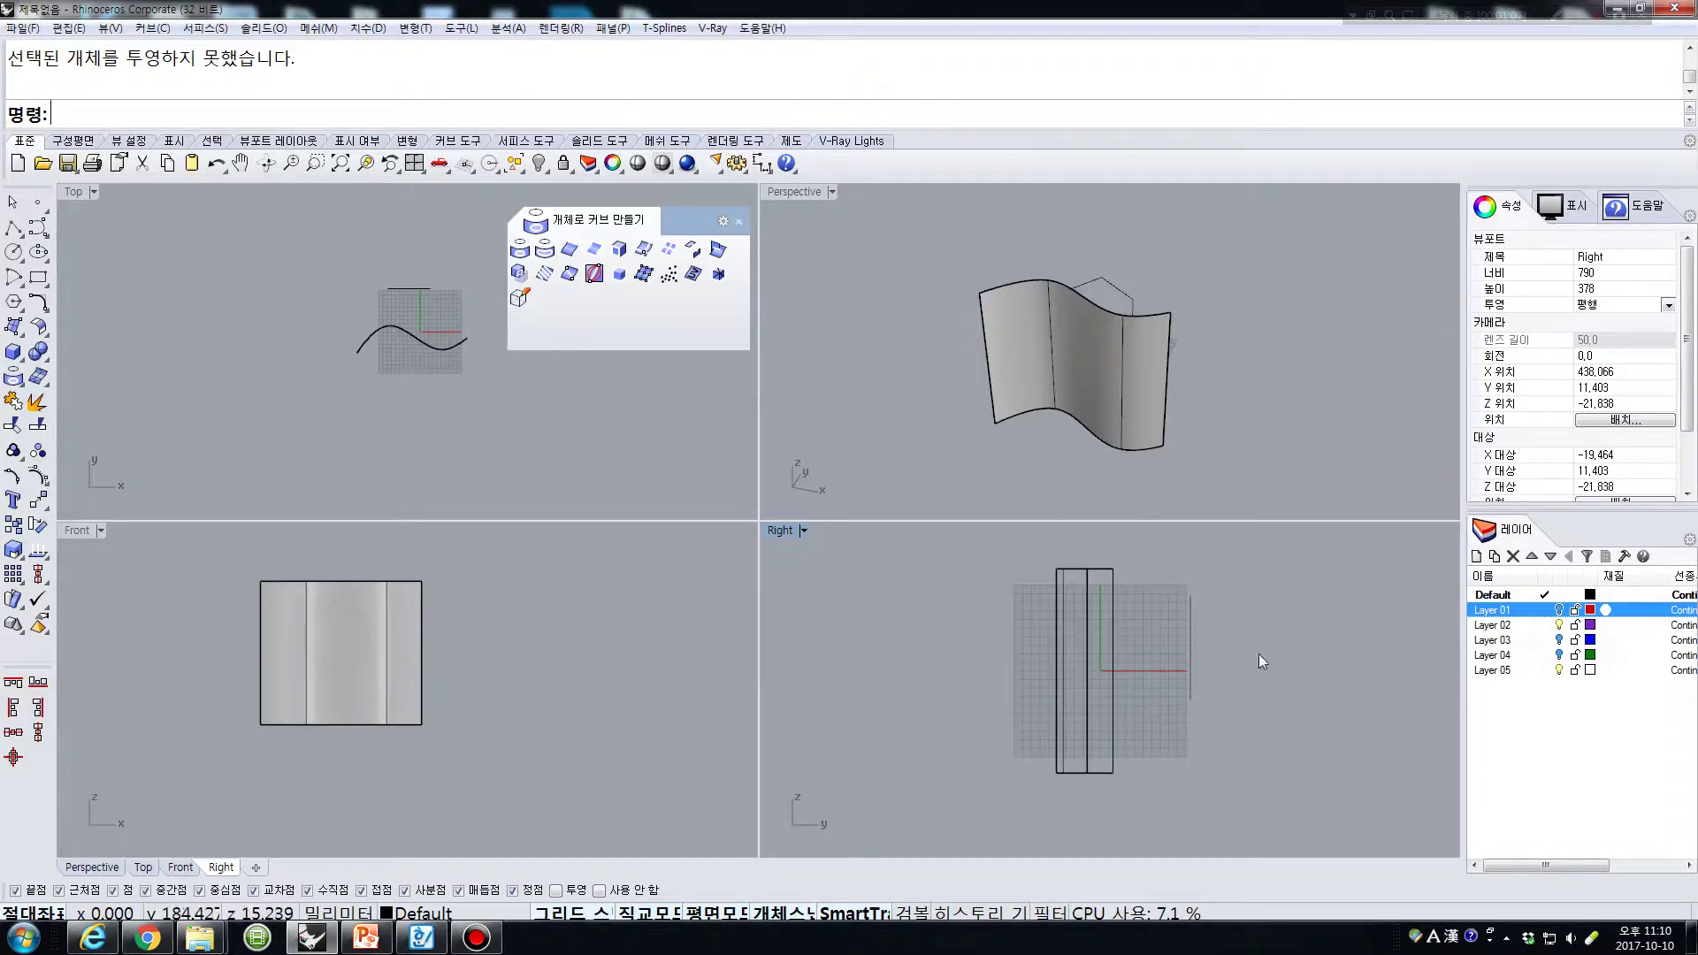
- Examine how the hexagon lines up with the surface in the Front, Right and Perspective viewports
left_click_drag(1148, 750, 1150, 748)
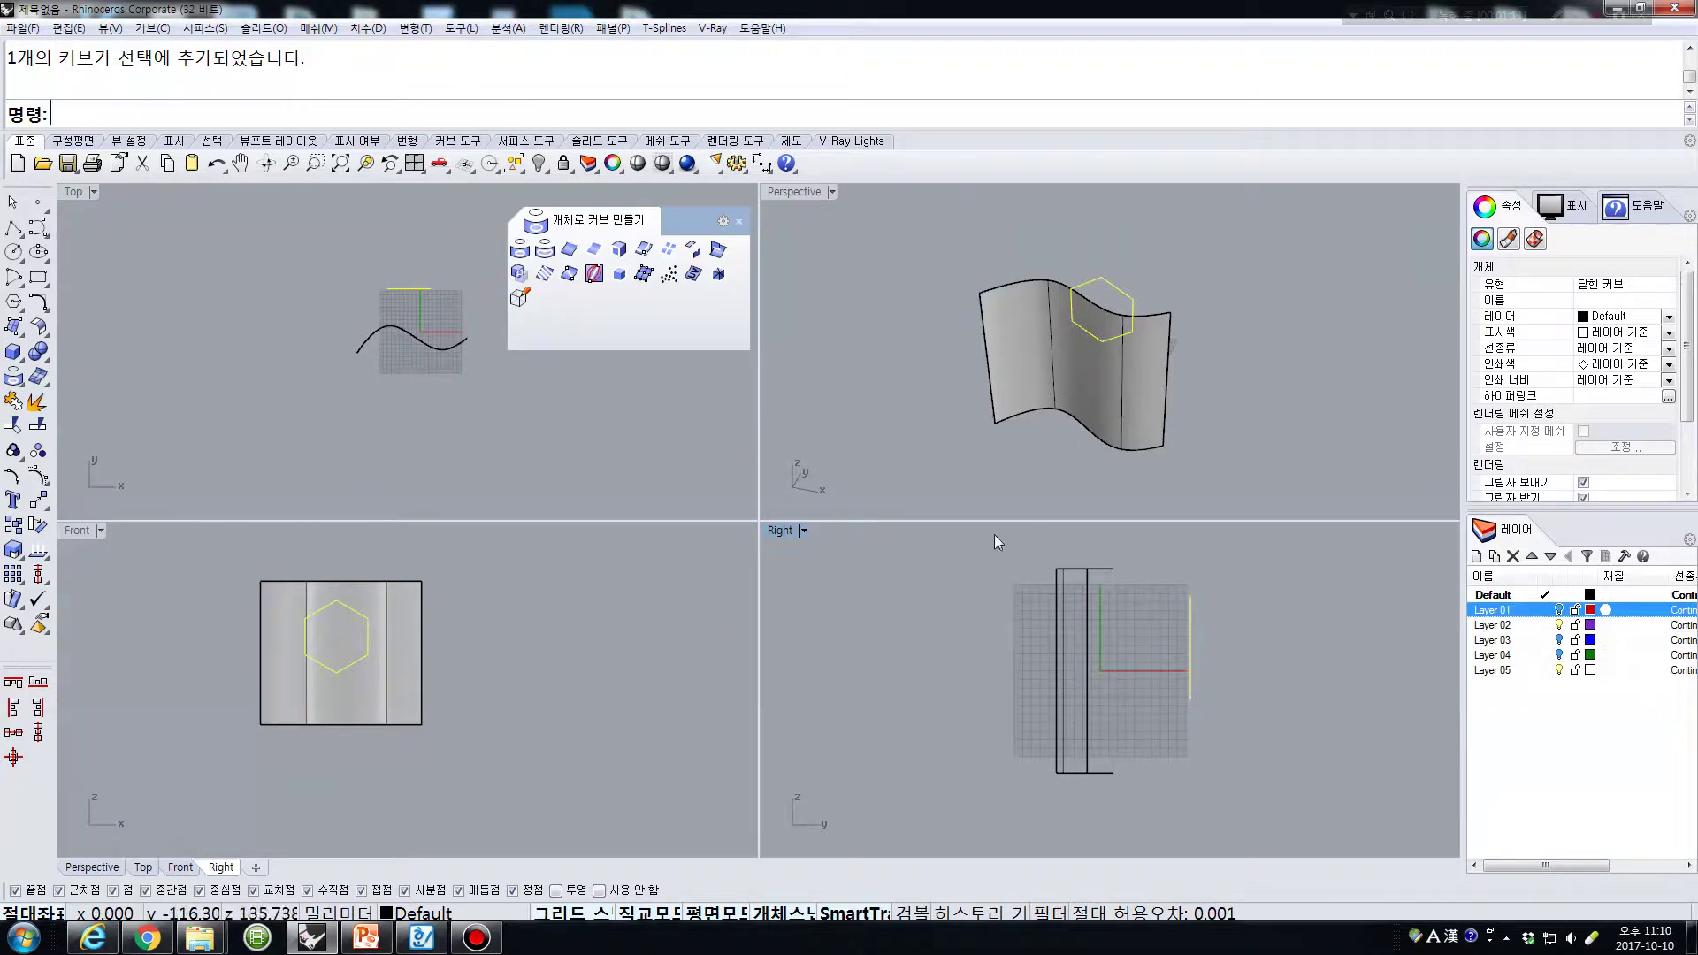
right_click_drag(985, 422, 992, 361, "shift")
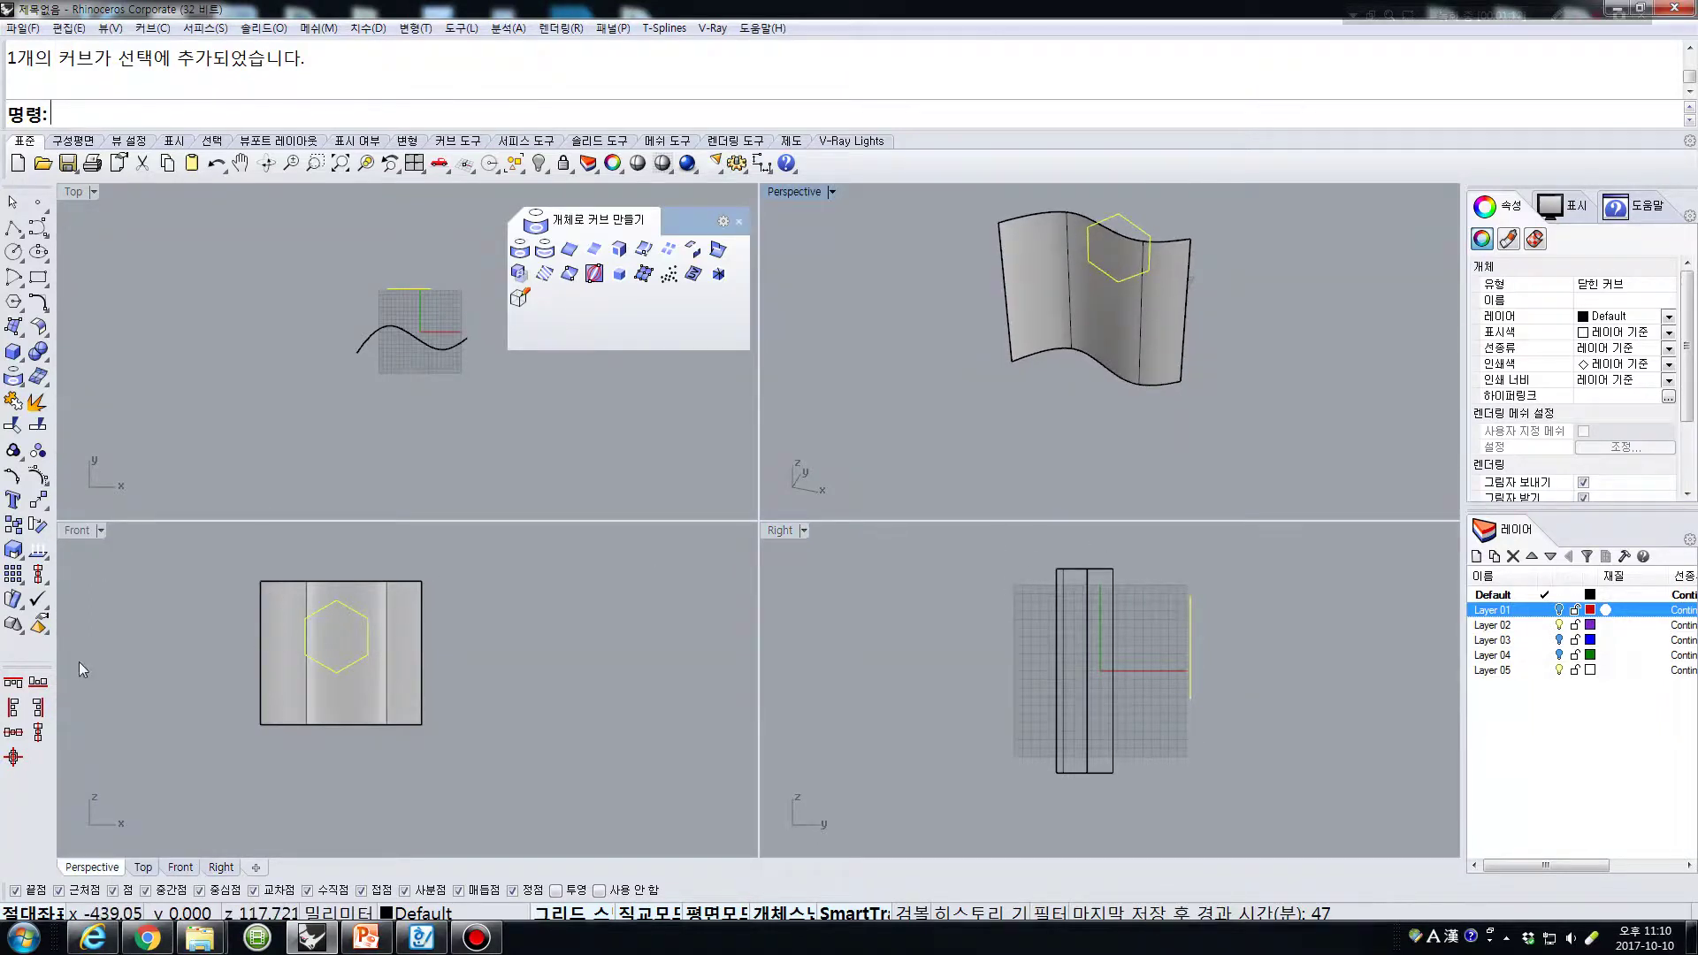
left_click(77, 530)
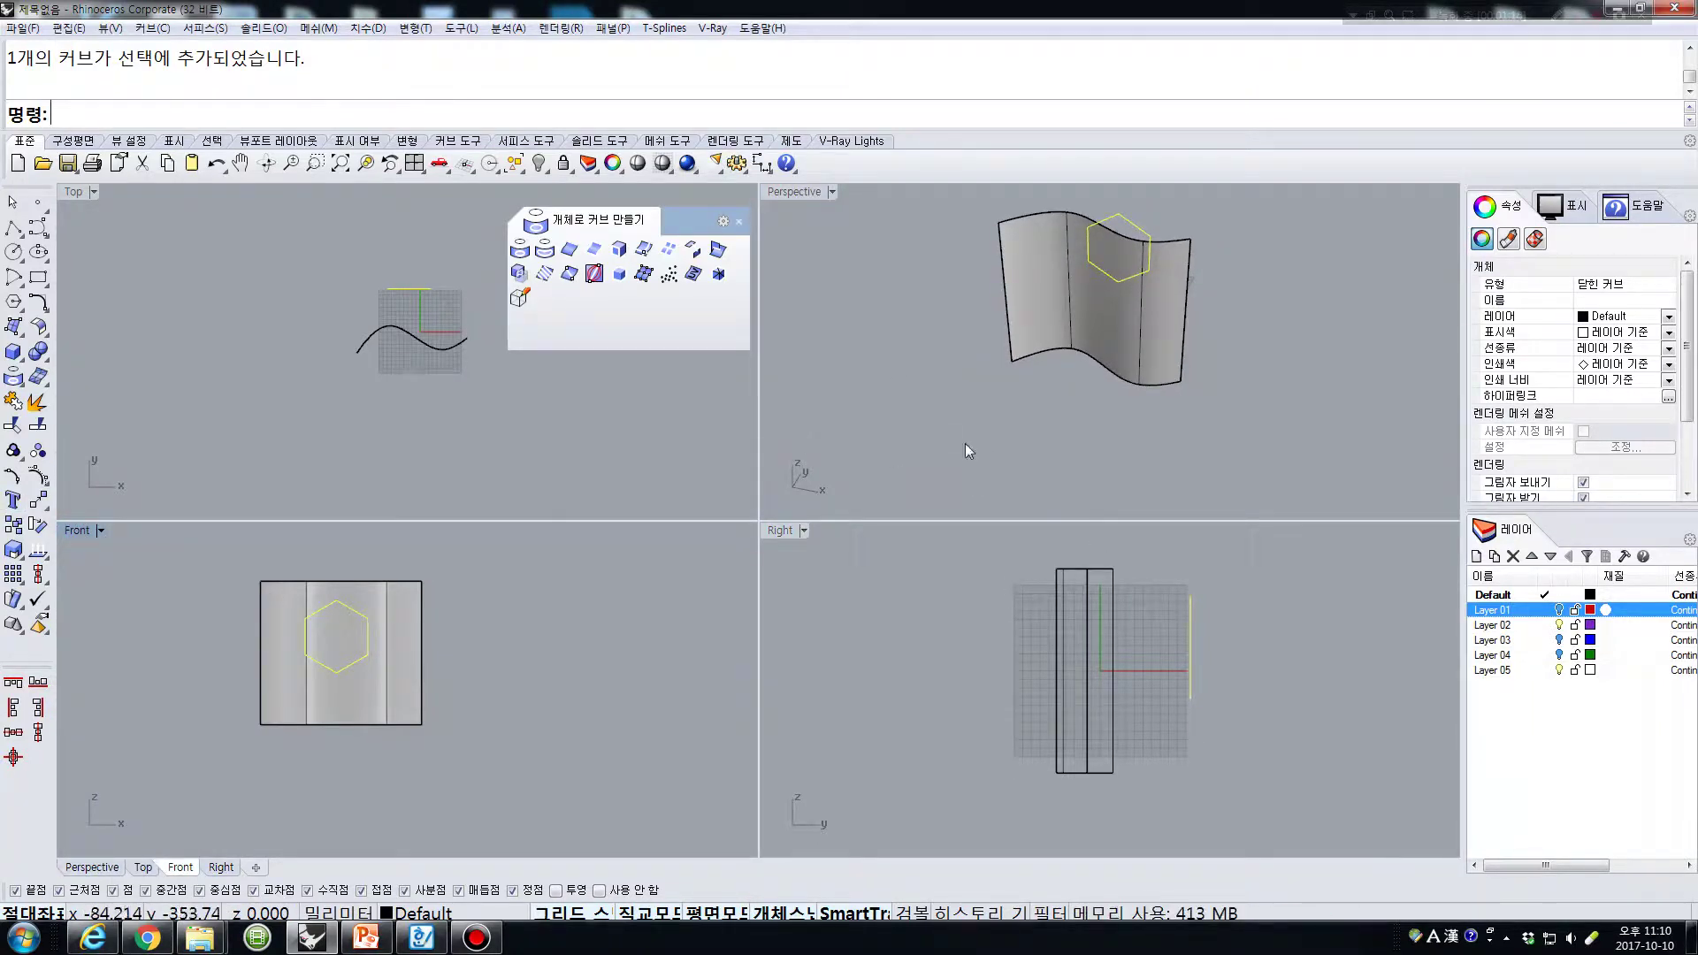
left_click(789, 193)
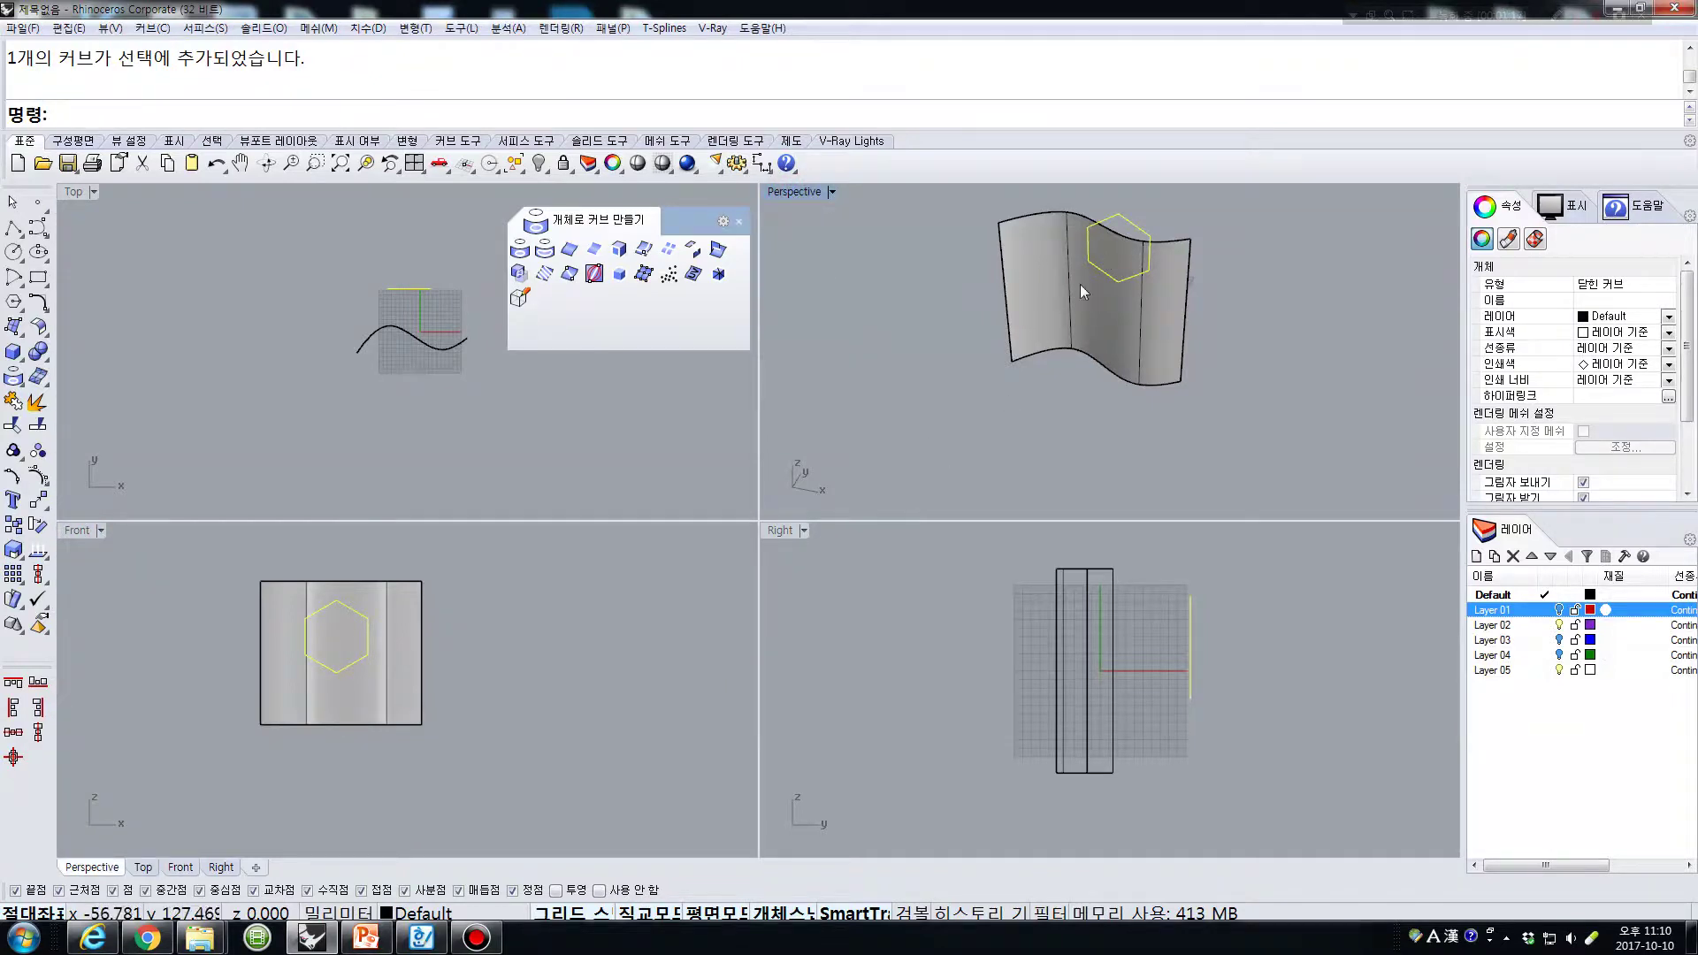
left_click(969, 734)
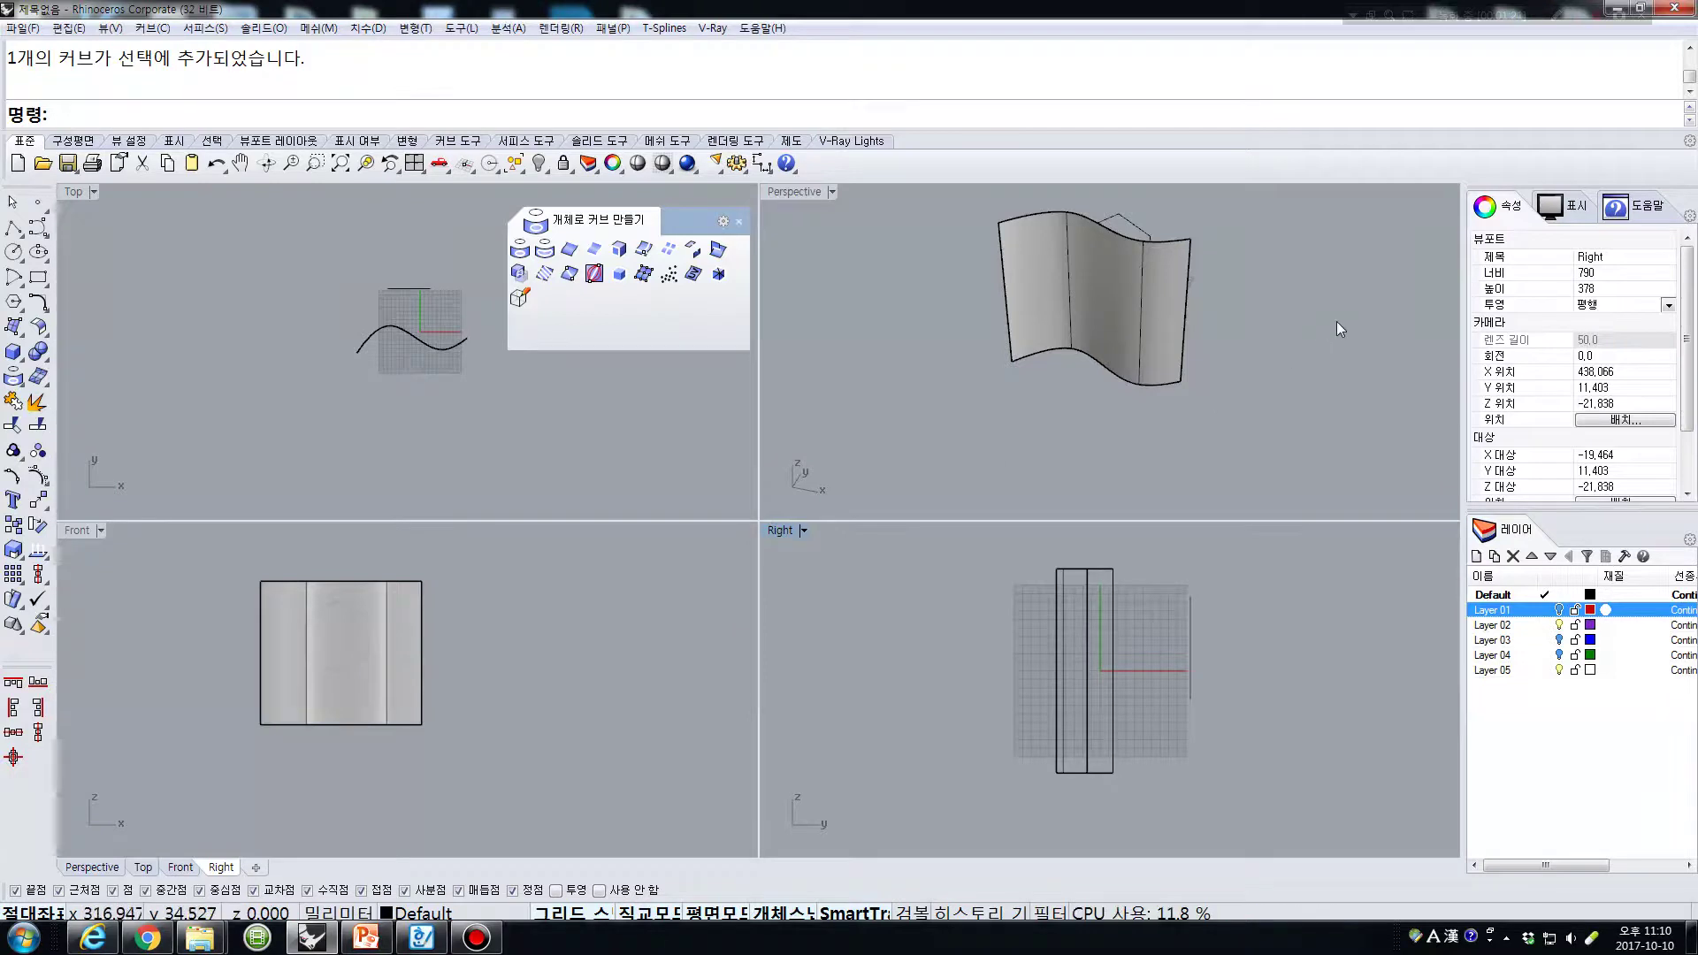
right_click_drag(1326, 322, 1154, 328)
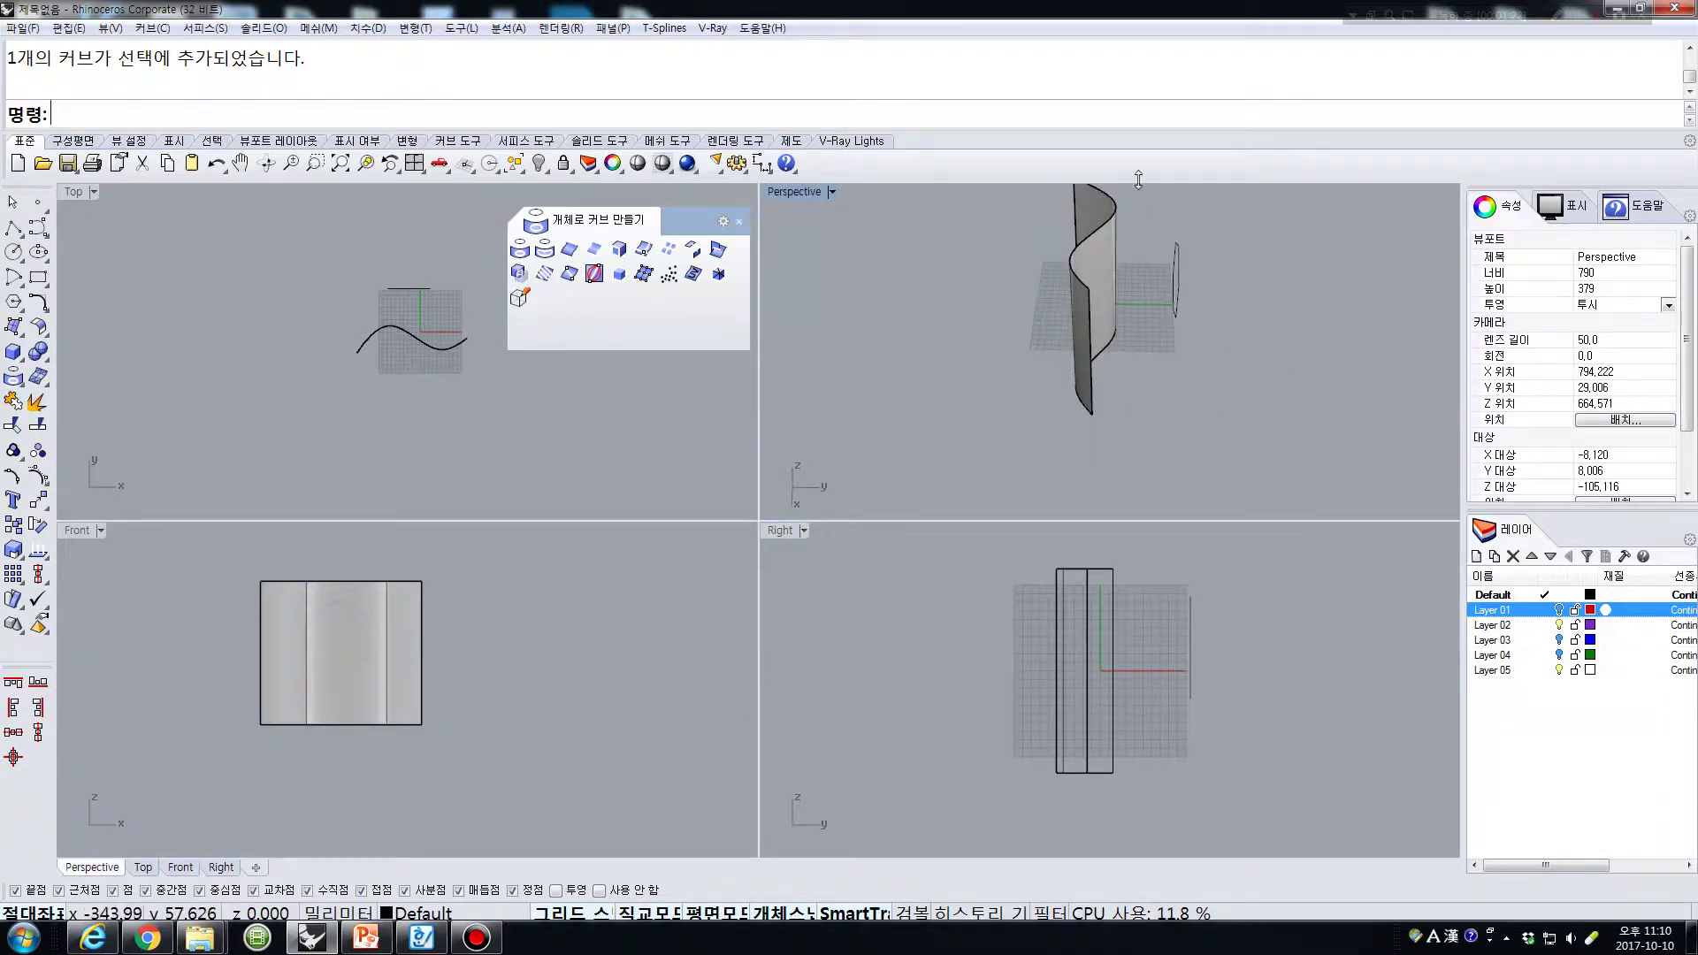
- Move the hexagon about 114 mm toward the surface in the Right viewport so it lies within the surface's depth
left_click(1183, 275)
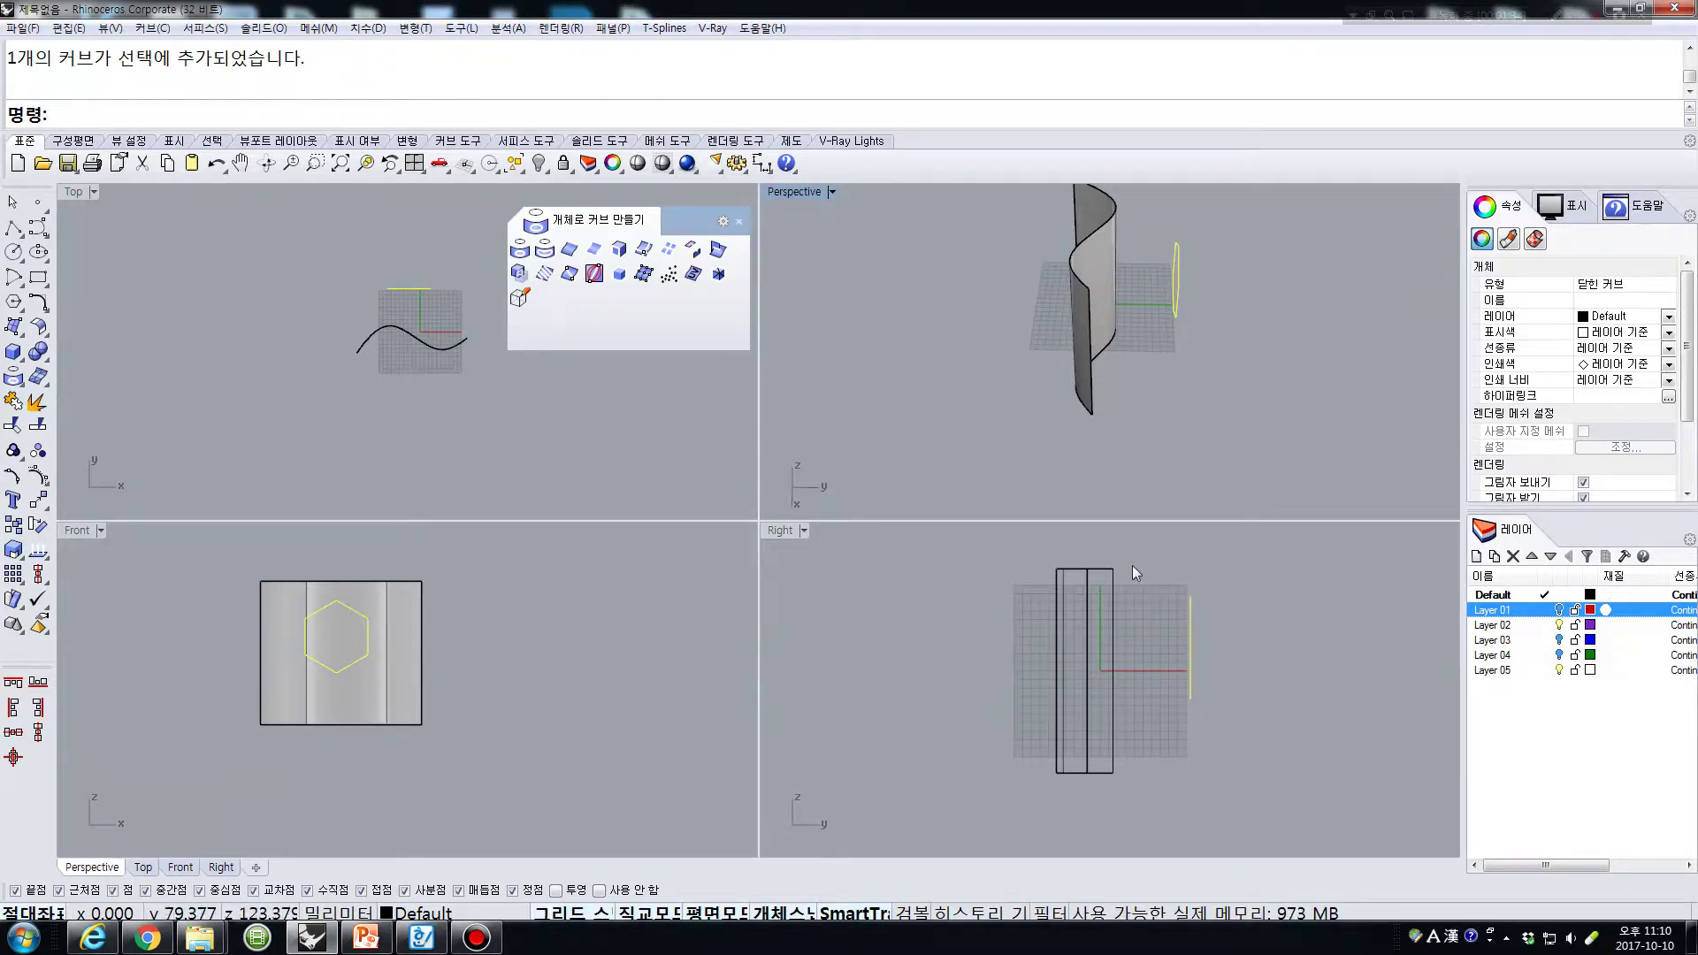
right_click(1219, 728)
left_click(1281, 779)
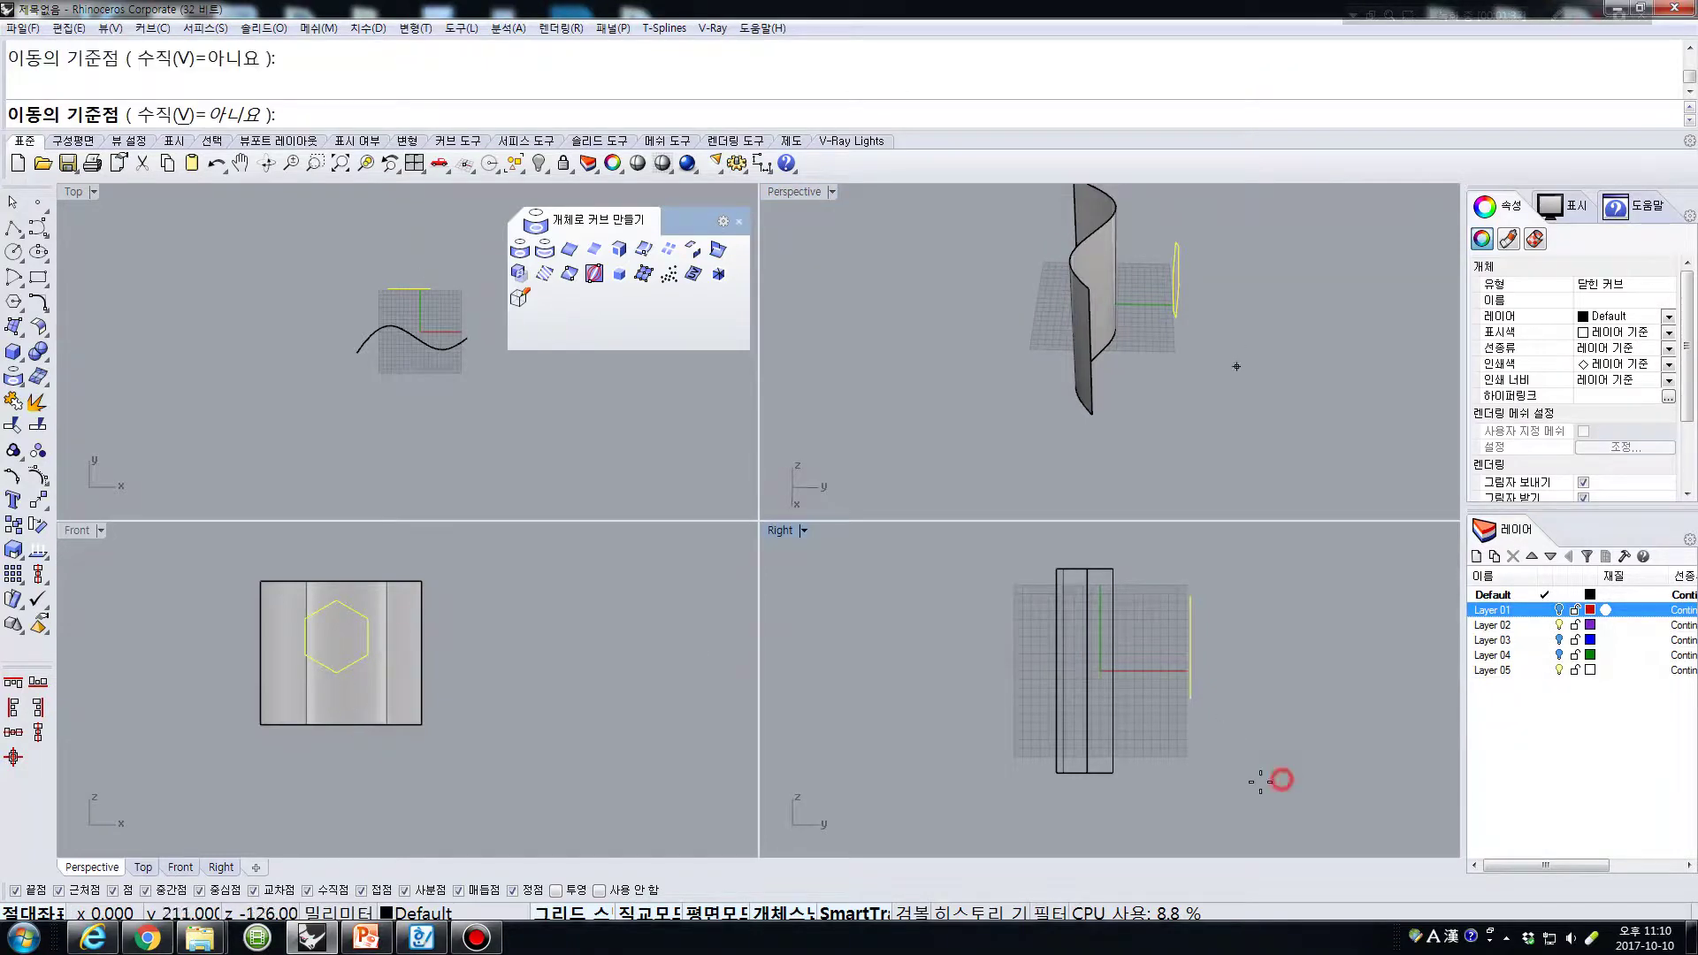
left_click(1184, 799)
left_click(1213, 735)
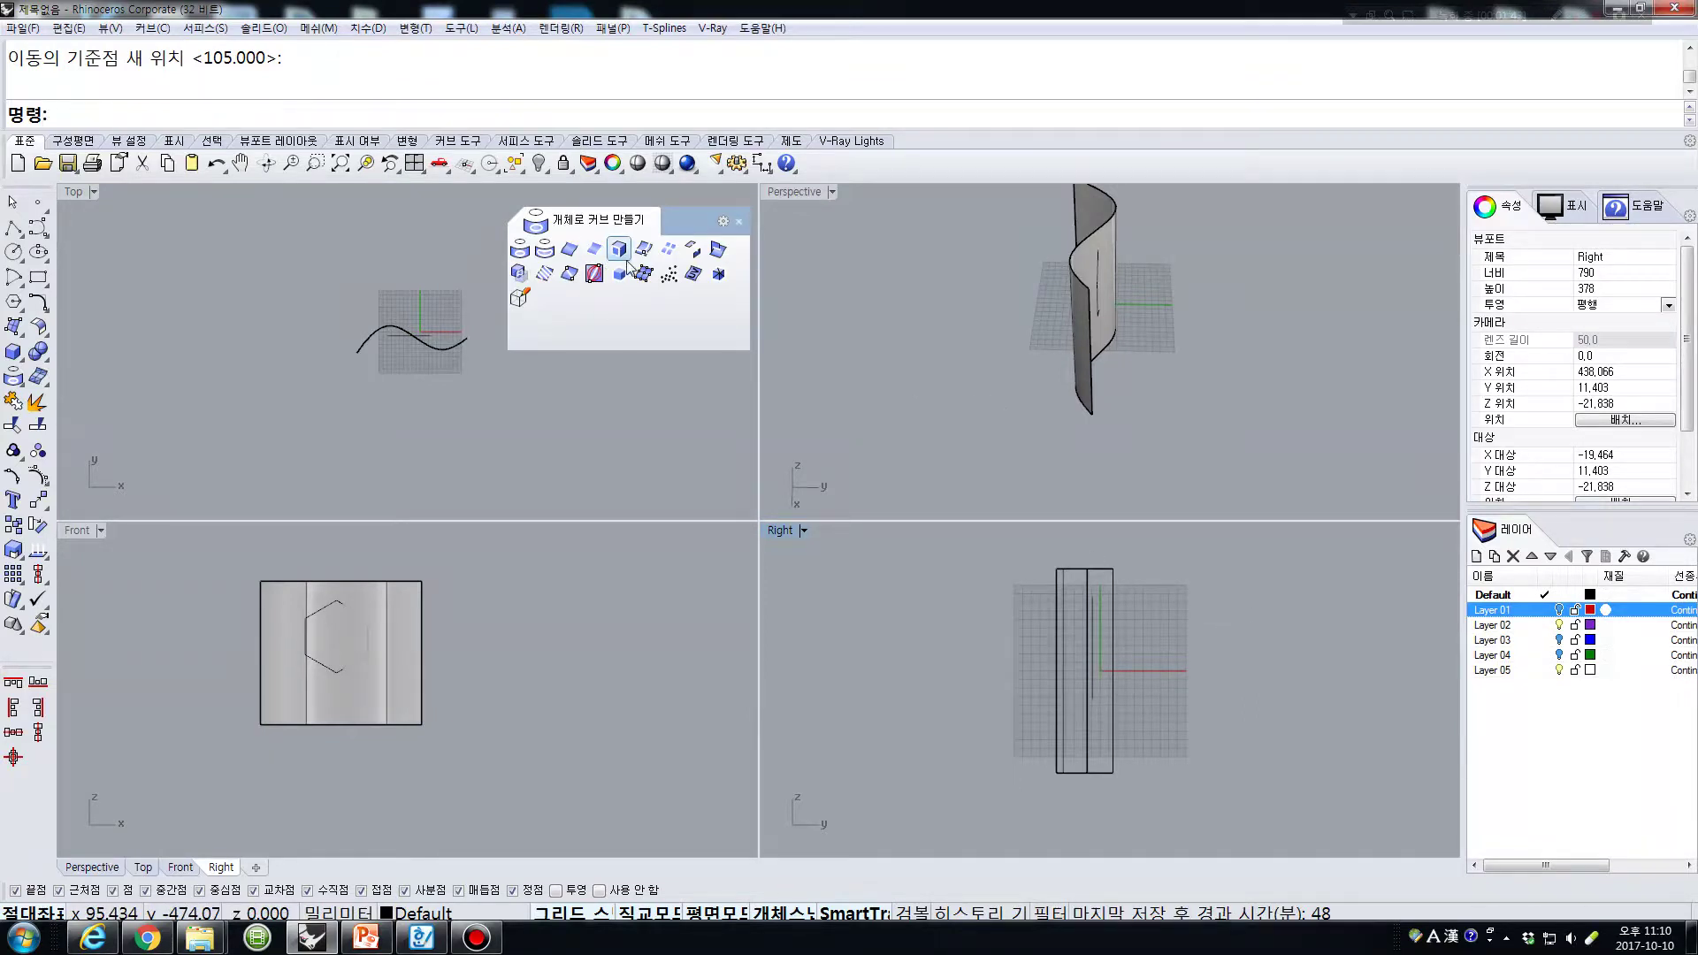
- Project the hexagon onto the curved surface from the Right viewport, and delete the resulting projected lines
left_click(522, 250)
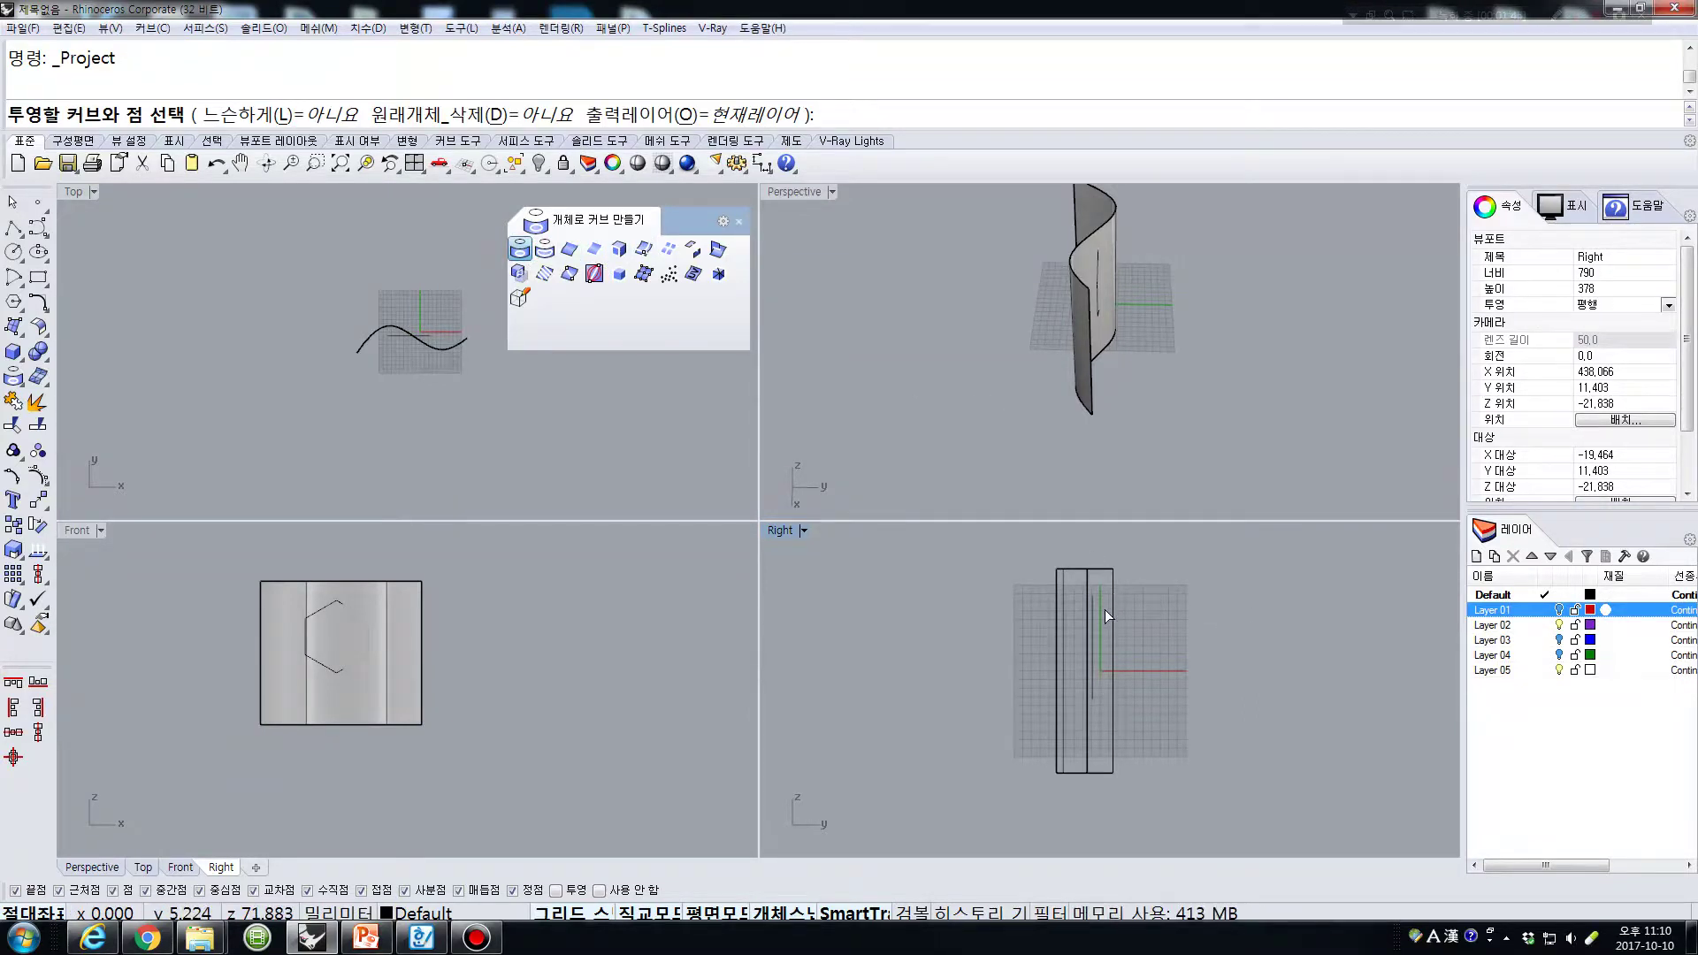
left_click(1093, 609)
key("Return")
left_click(1105, 579)
key("Return")
right_click_drag(1138, 451, 1073, 291)
scroll(1143, 290, "up", 3)
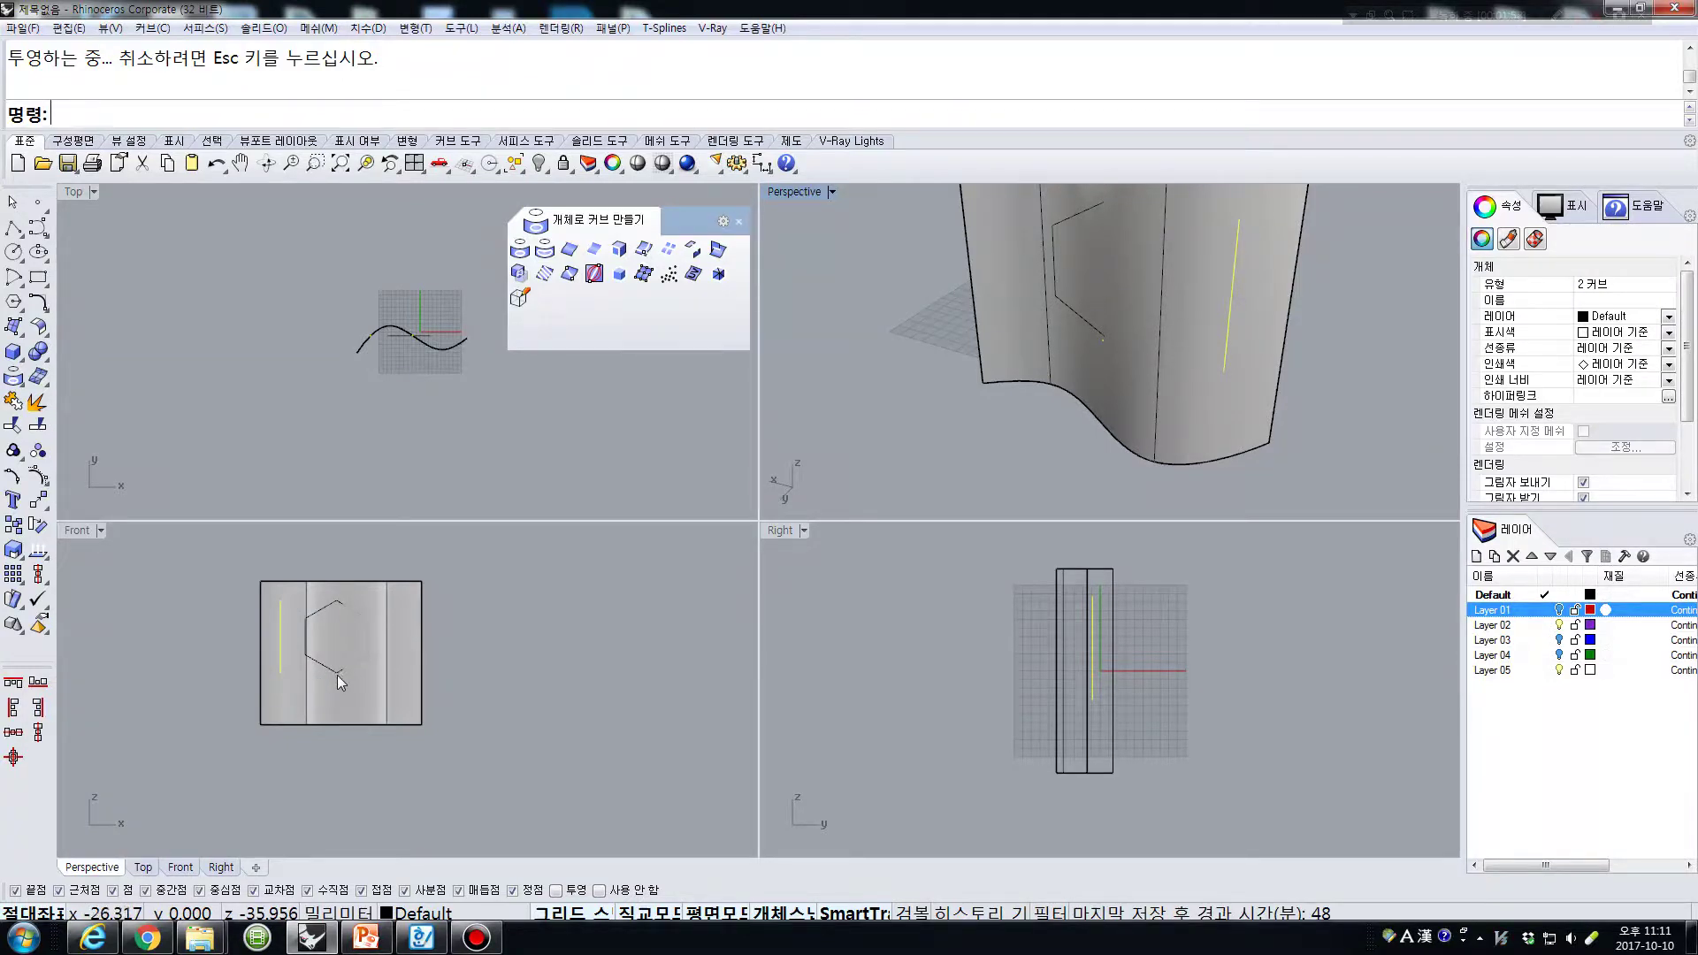
key("Delete")
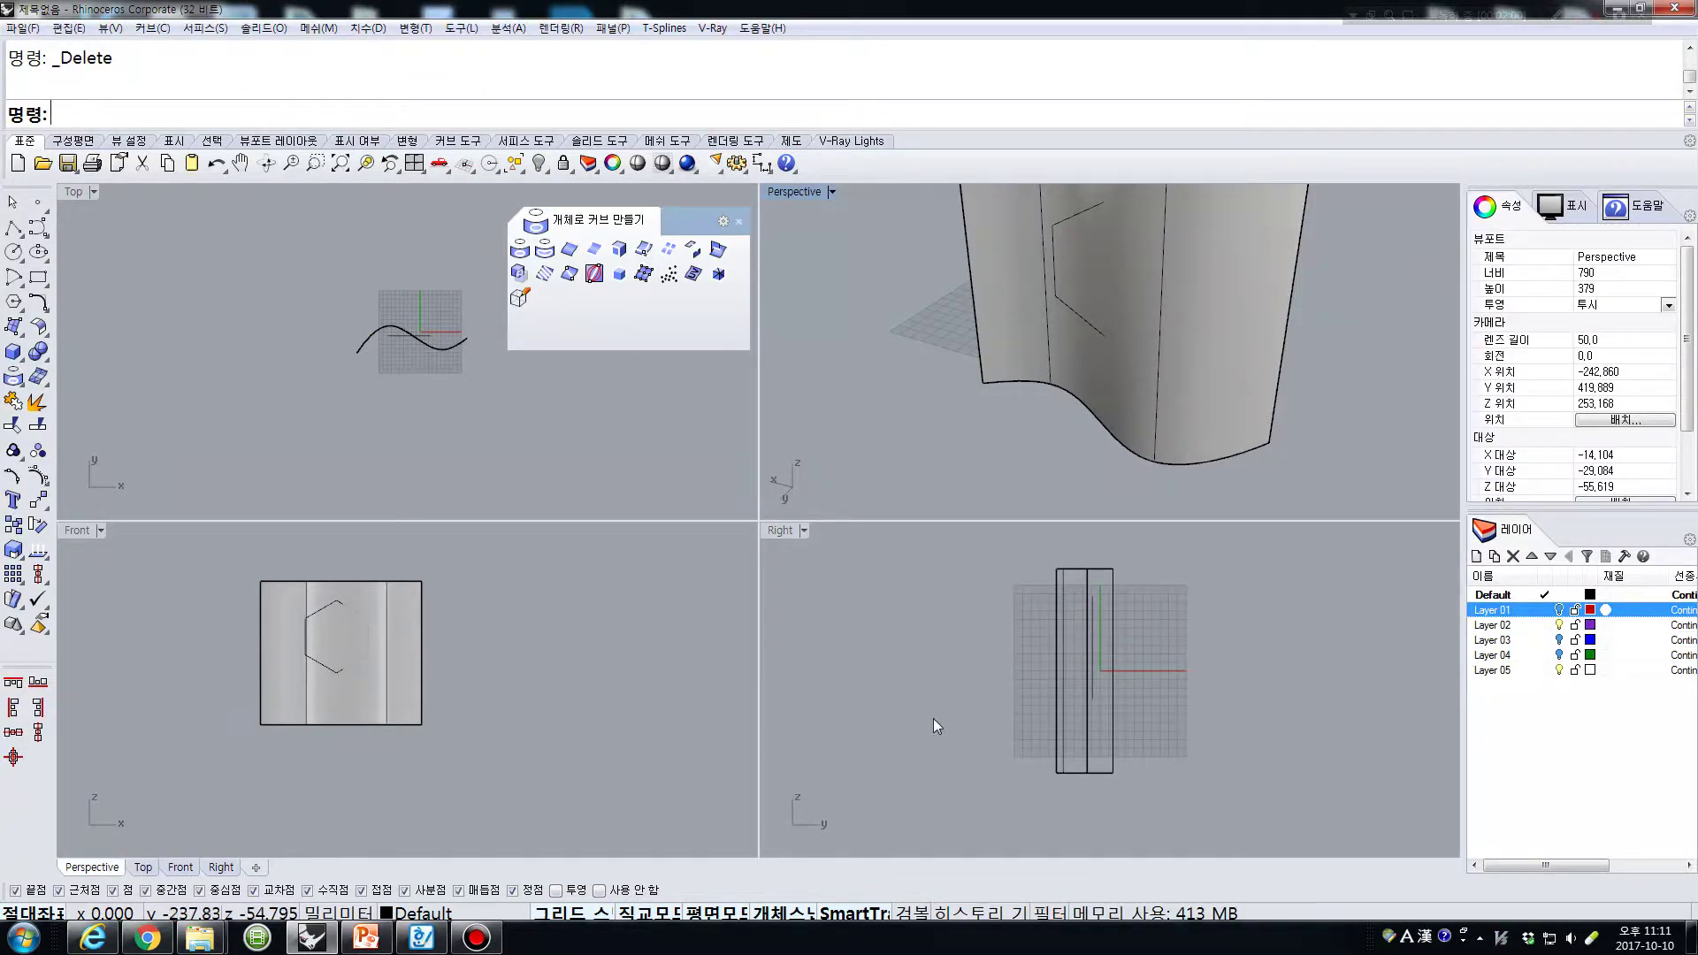
- Move the hexagon about 36 mm away from the curved surface in the Right viewport
type("m")
key("Return")
left_click(1094, 662)
left_click(1095, 661)
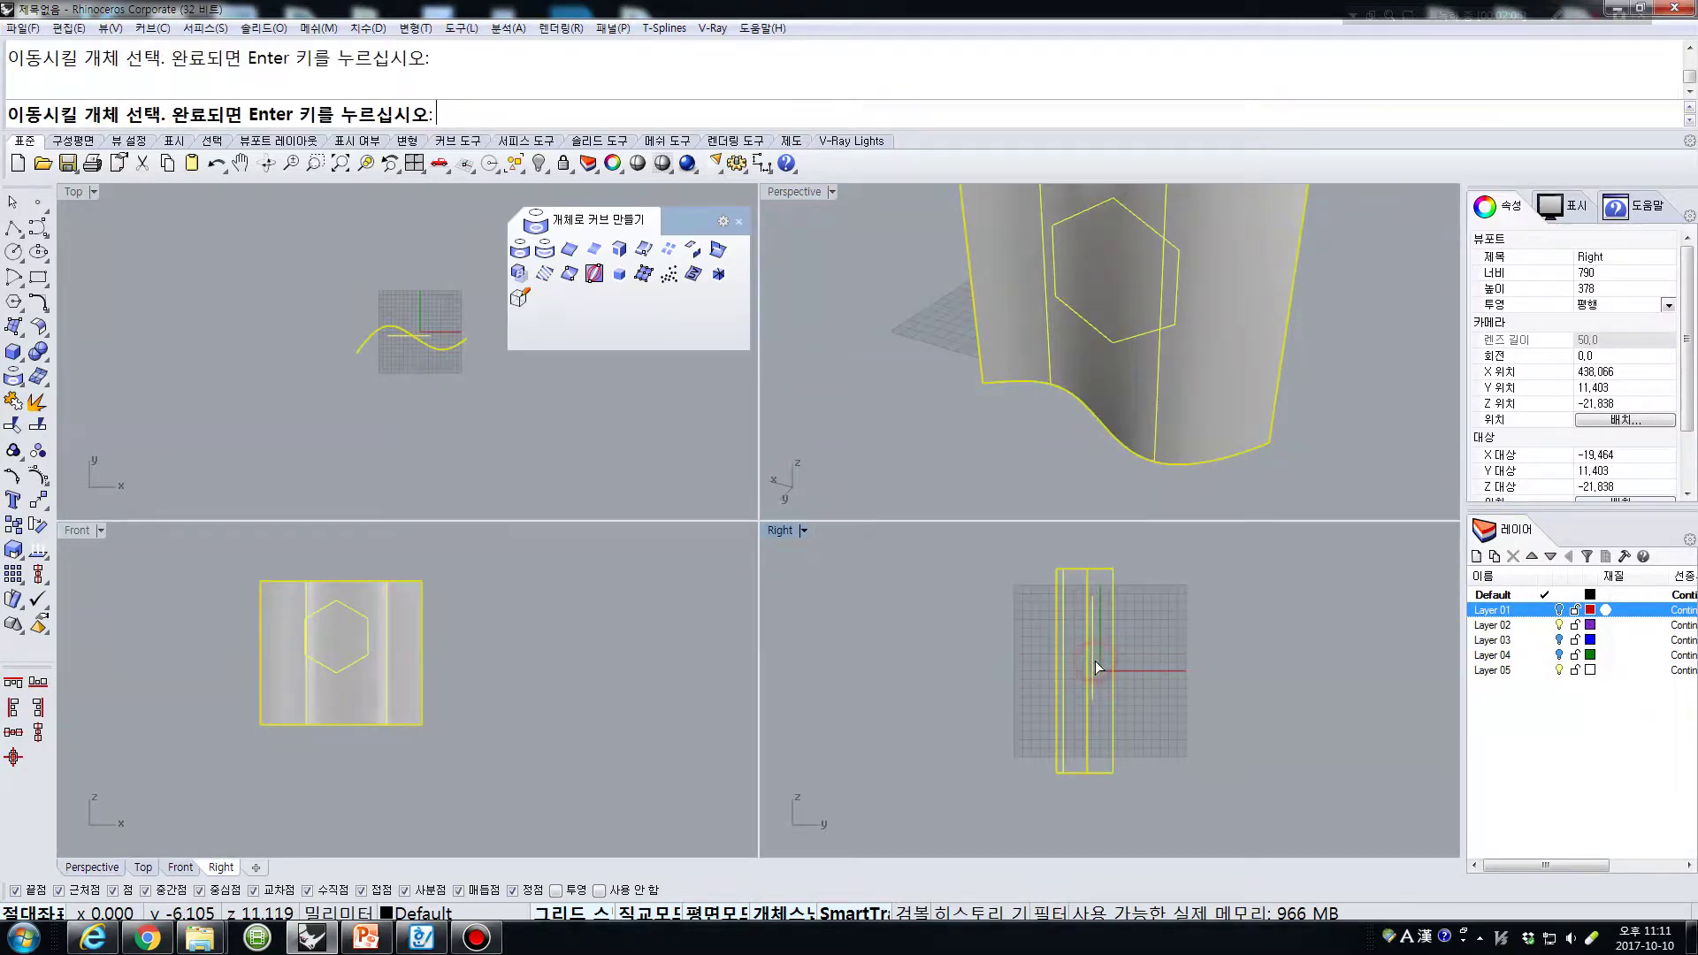
key("Escape")
left_click(1095, 660)
key("Return")
left_click(984, 784)
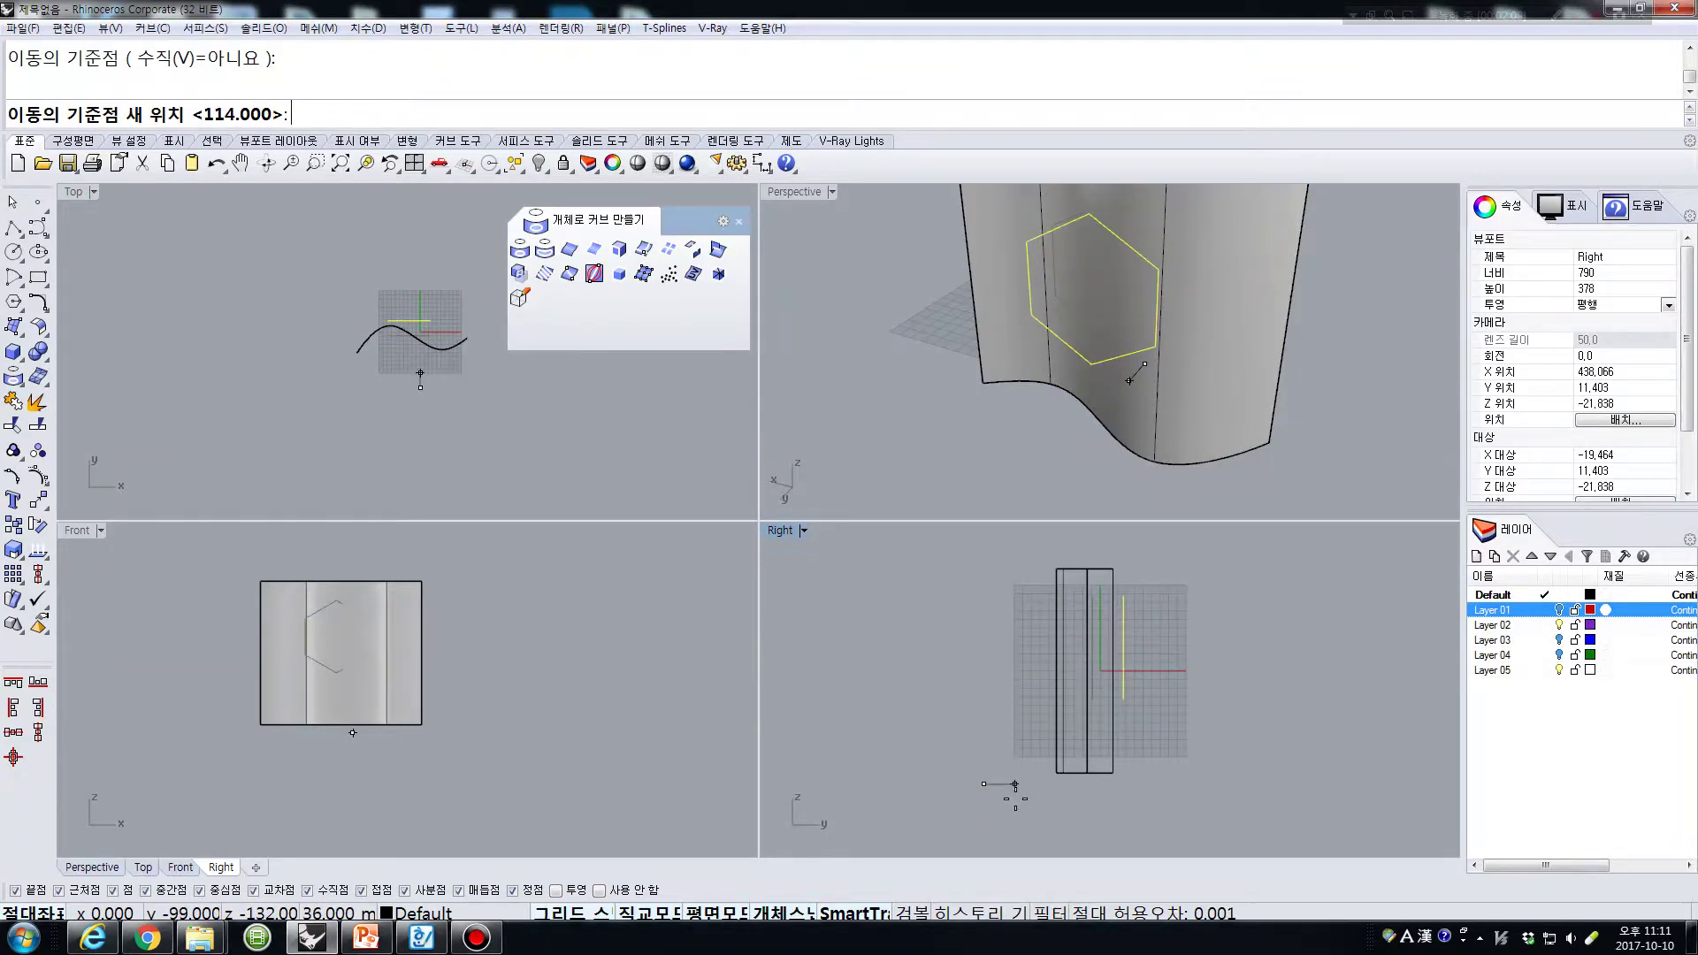
left_click(1015, 802)
- Delete the hexagon curve, leaving only the wavy surface in the scene
left_click(926, 745)
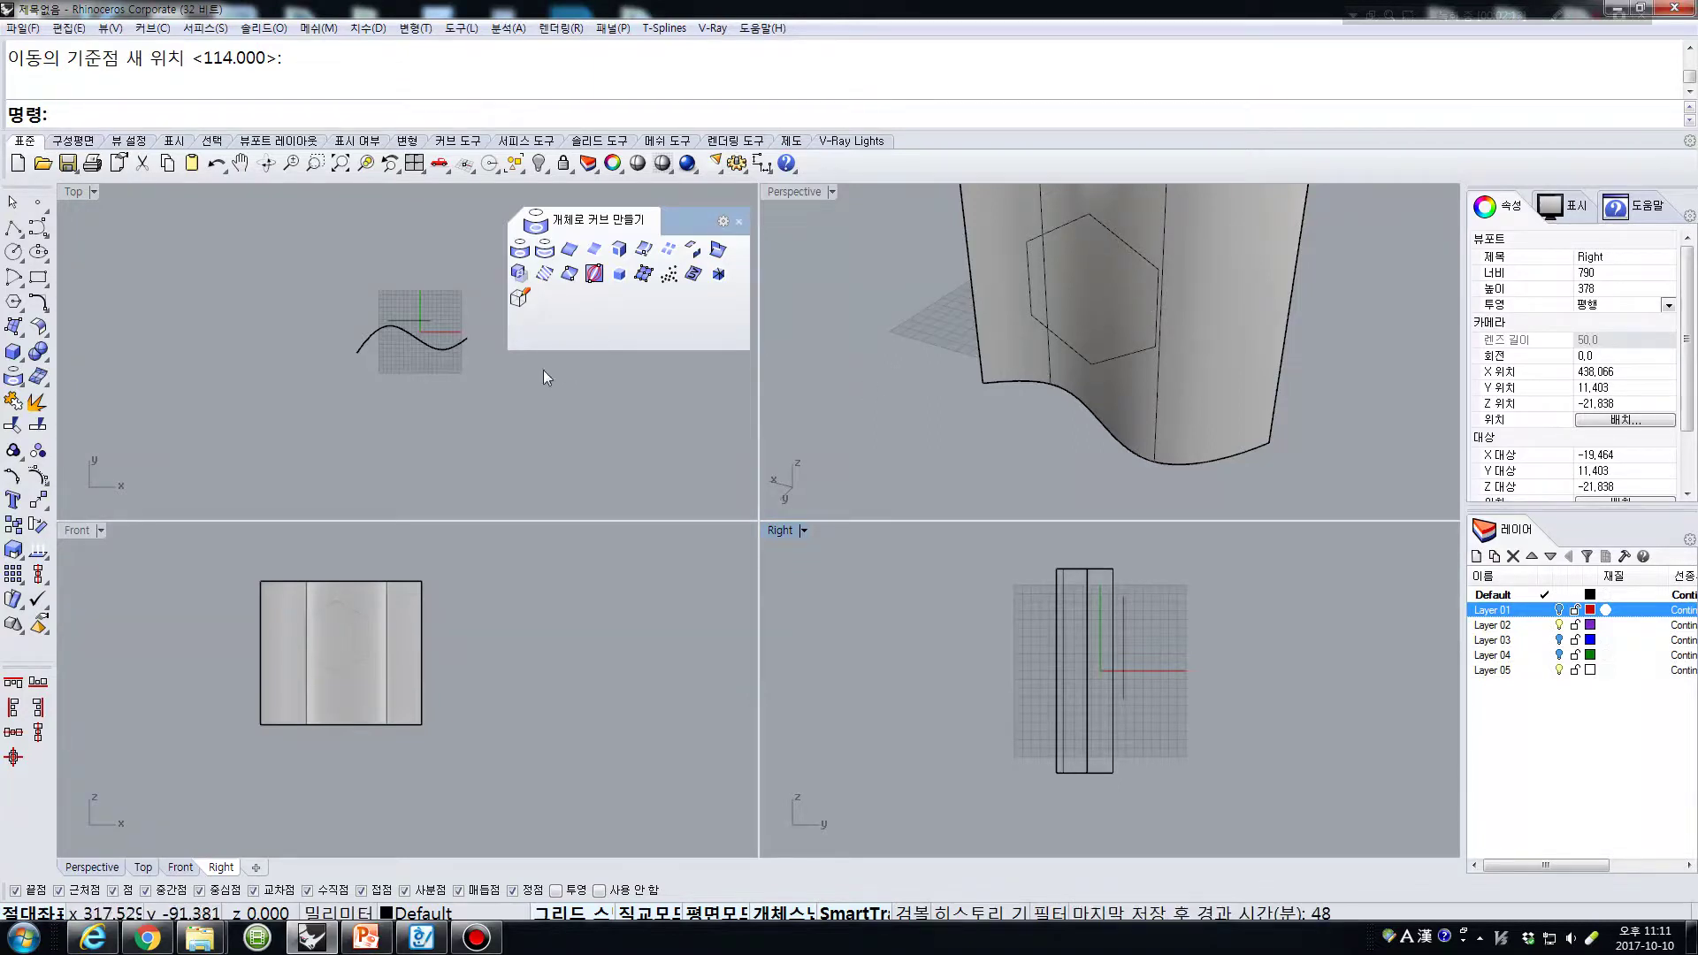
left_click(423, 319)
key("Delete")
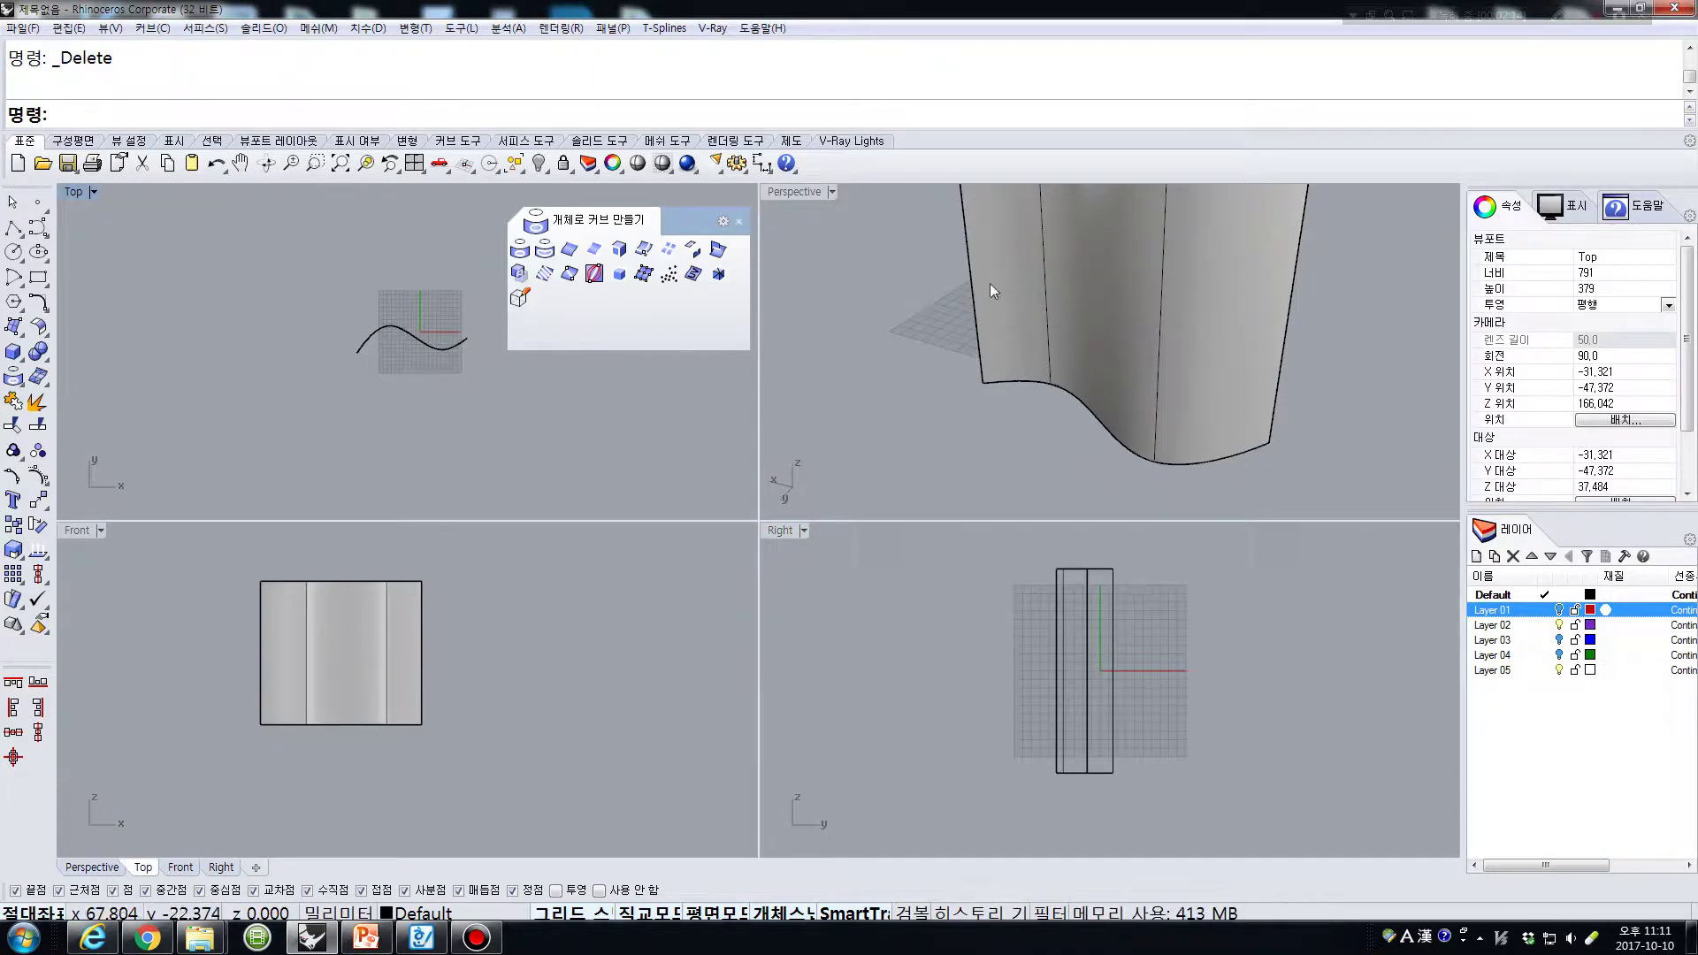
- Duplicate the upper edge and one vertical side edge of the curved surface as curves
left_click(569, 250)
right_click_drag(1049, 406, 1176, 352)
left_click(1160, 272)
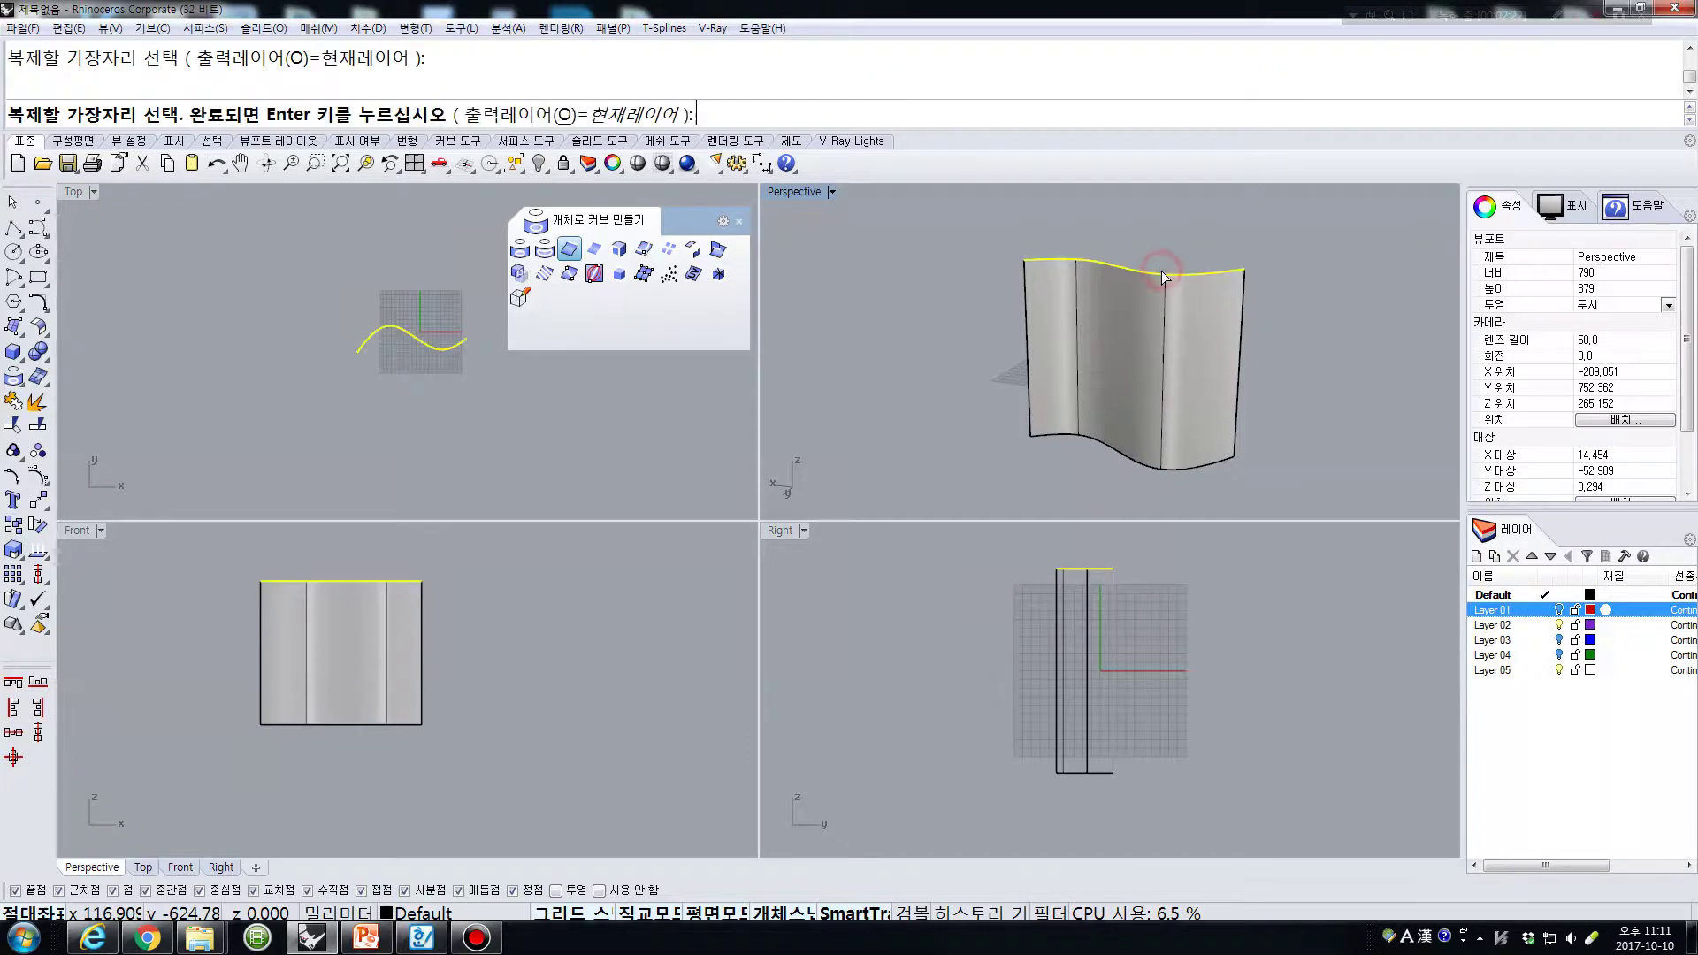
left_click(1024, 311)
right_click(931, 390)
left_click(973, 239)
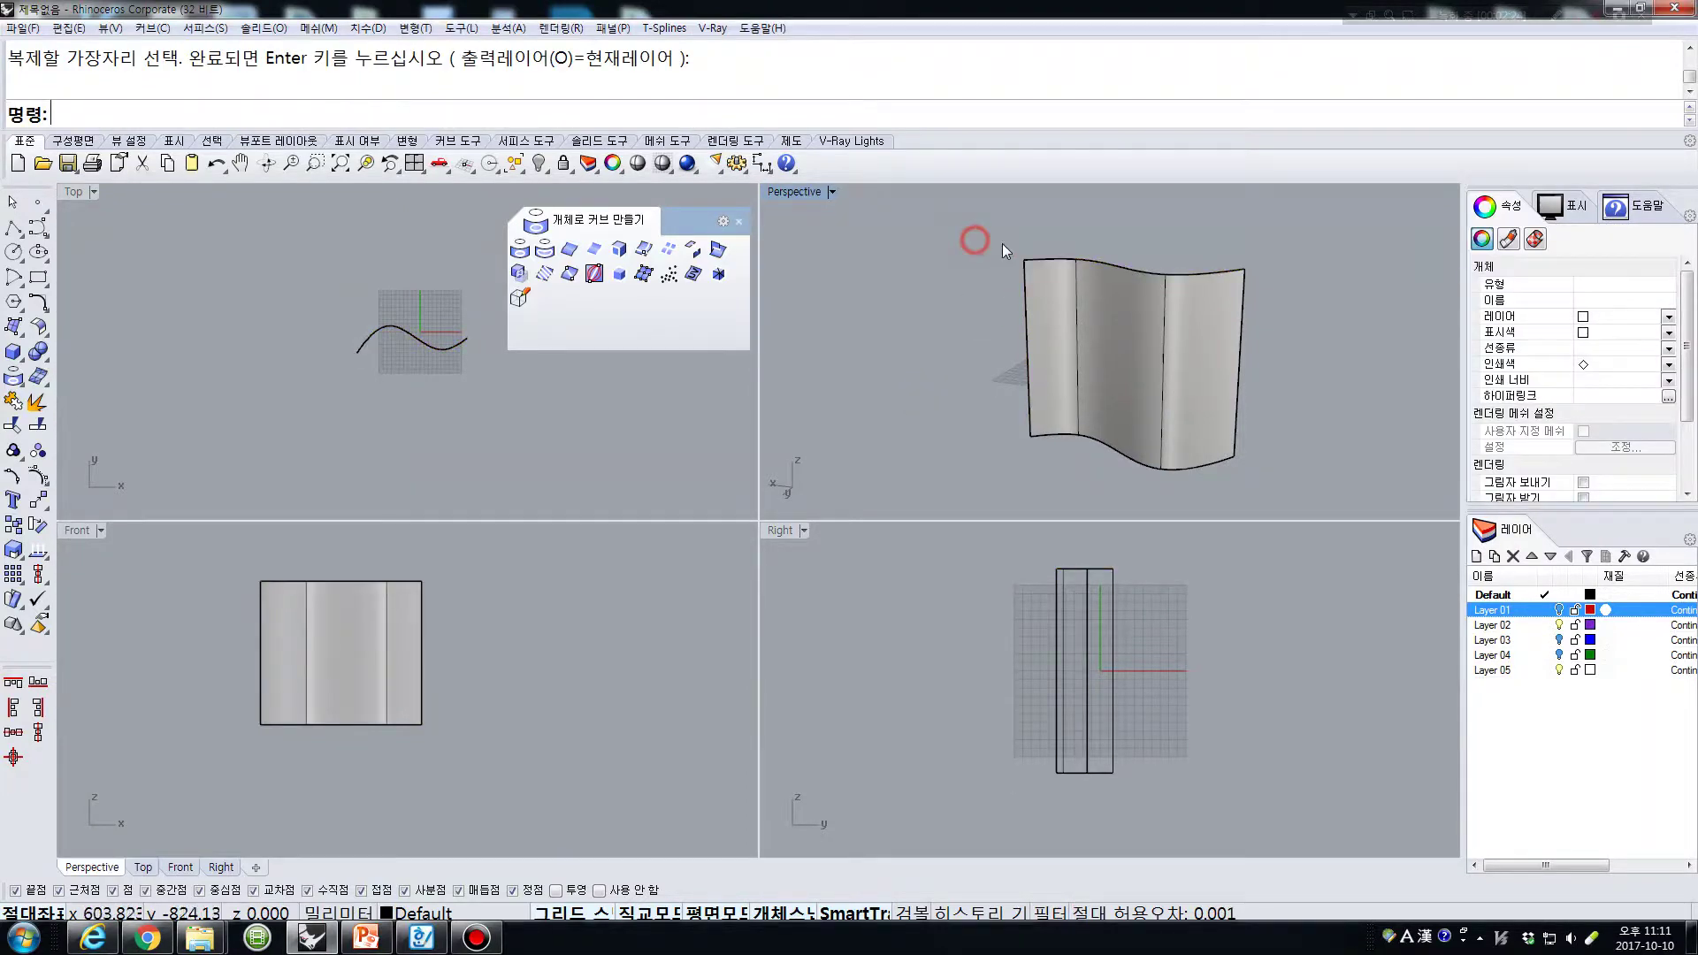
- Select the two duplicated edge curves on the curved surface and delete them
left_click(1061, 260)
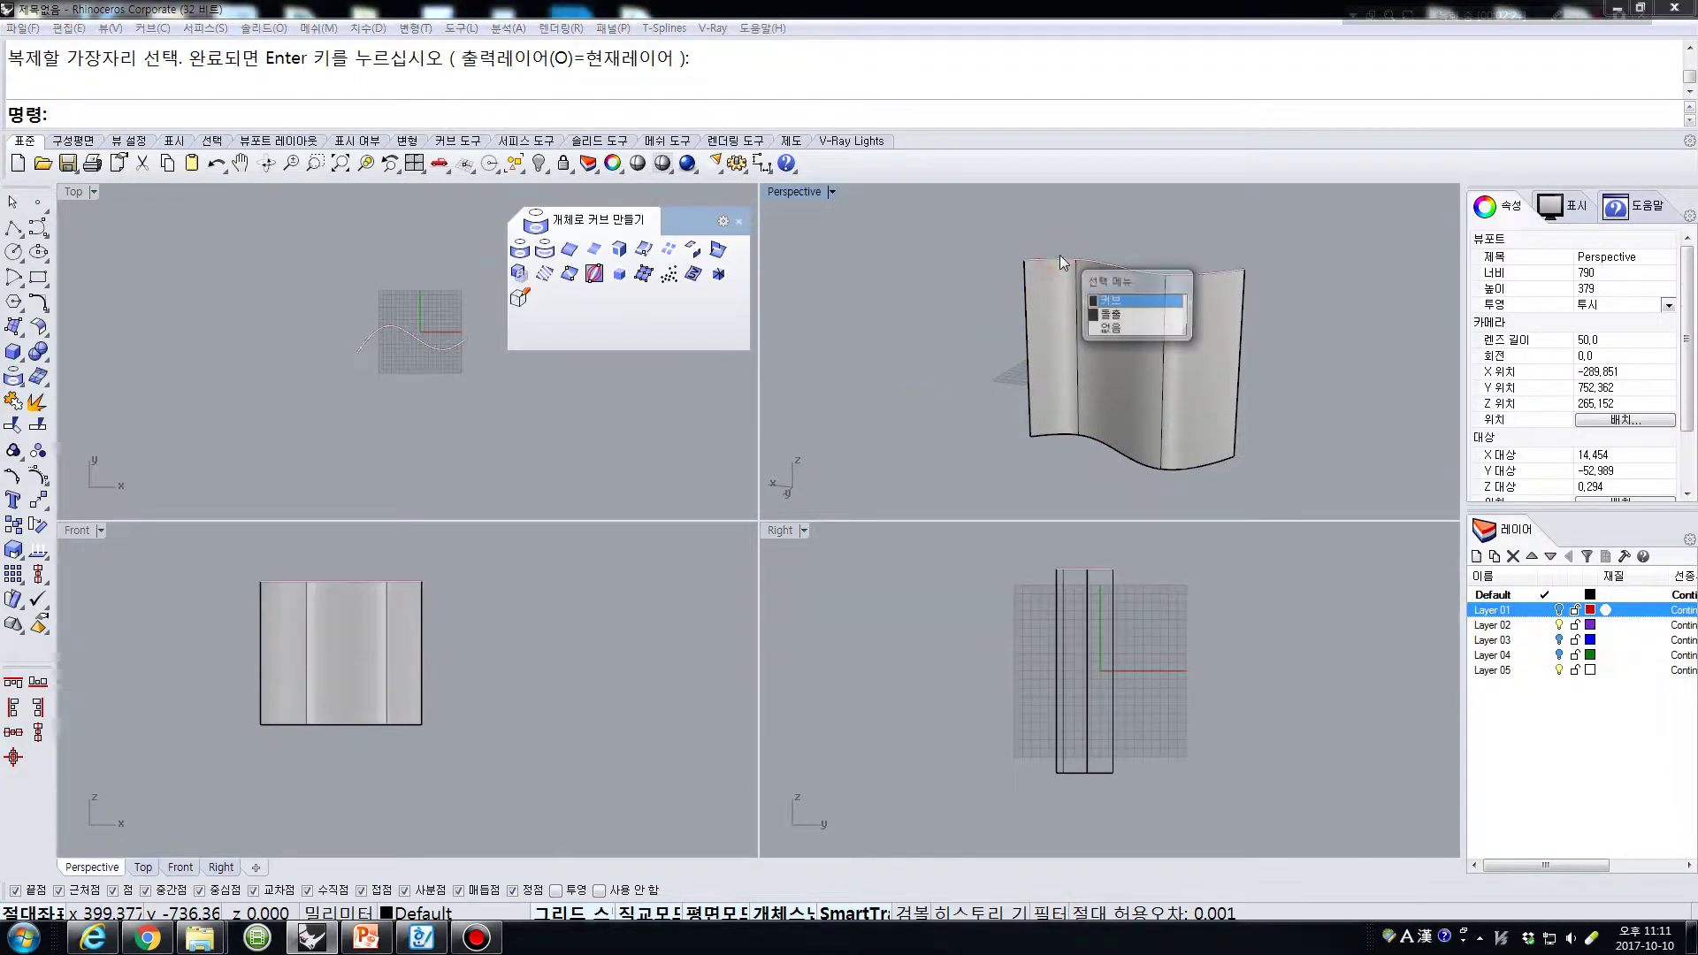
left_click(1101, 299)
left_click(1021, 278)
left_click(989, 283)
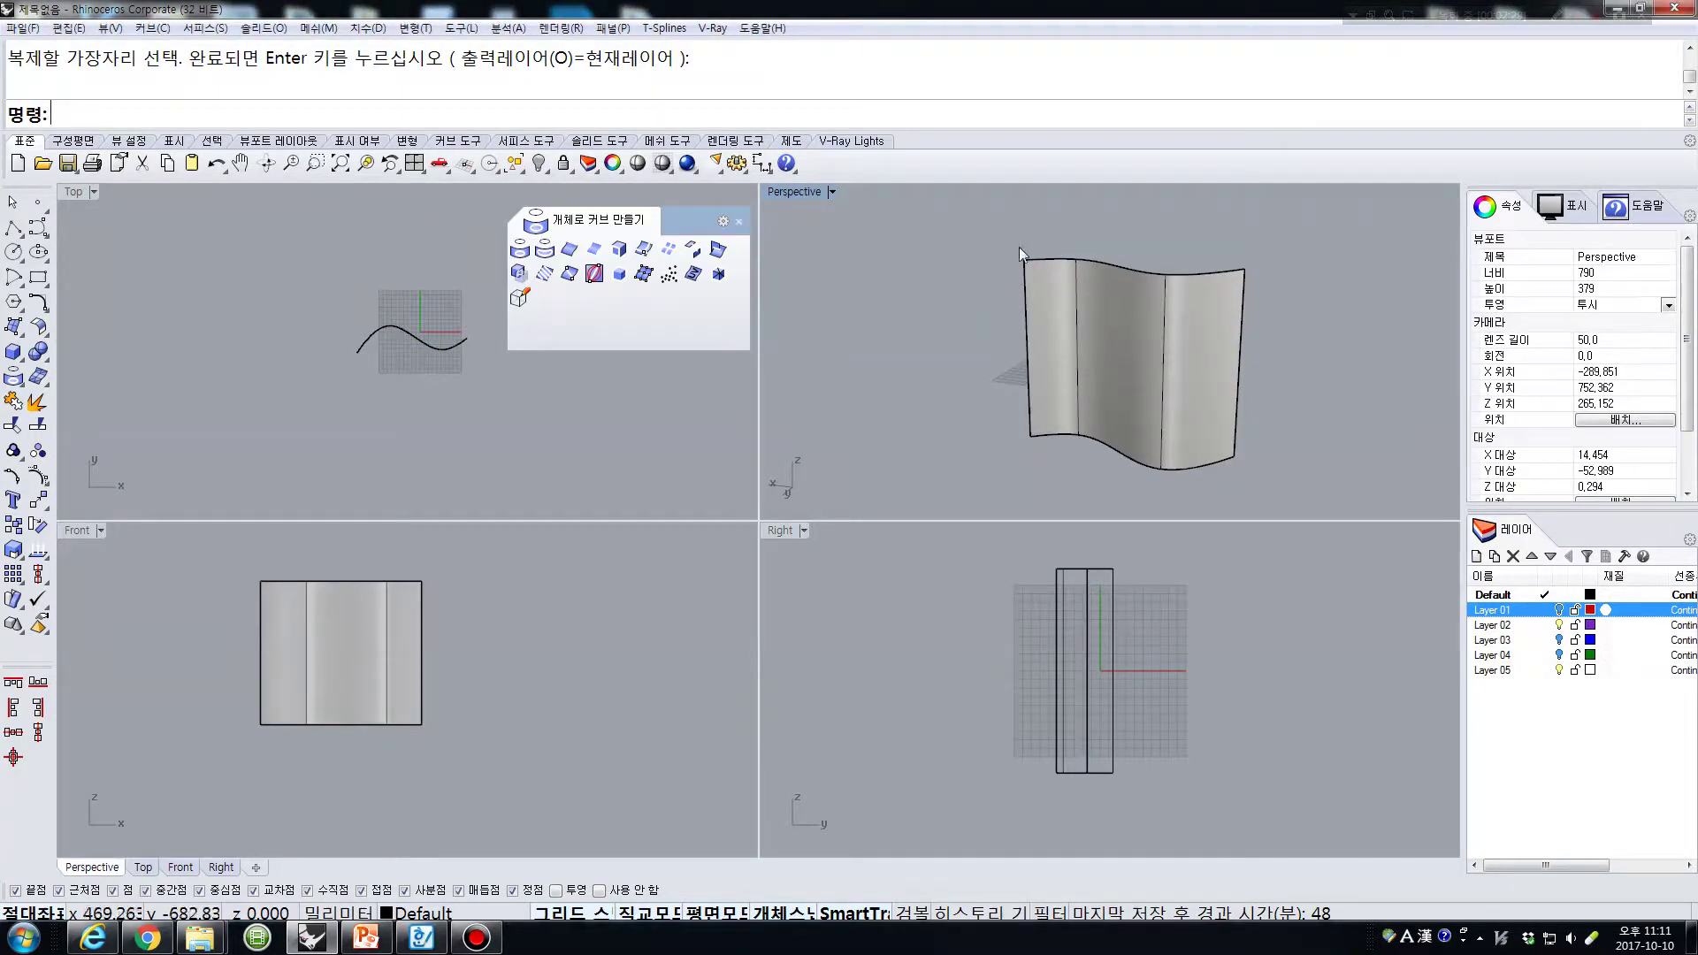
left_click(1182, 367)
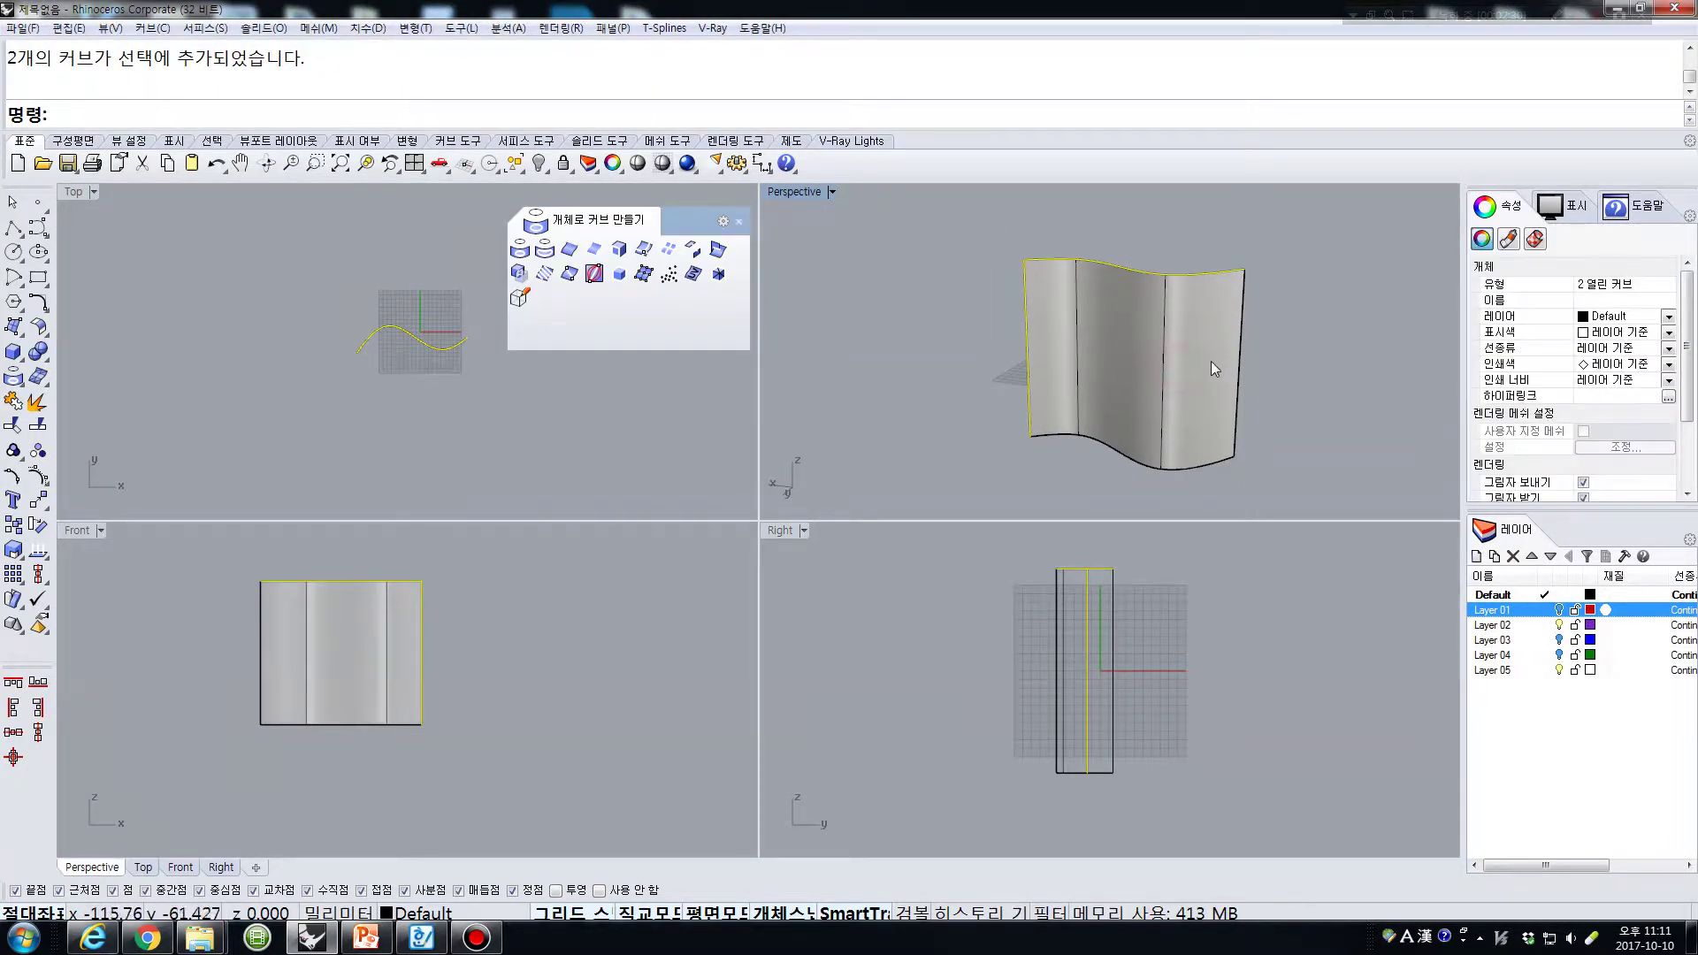
key("Delete")
- Duplicate the whole border of the curved surface as a curve with Duplicate Border
key("Return")
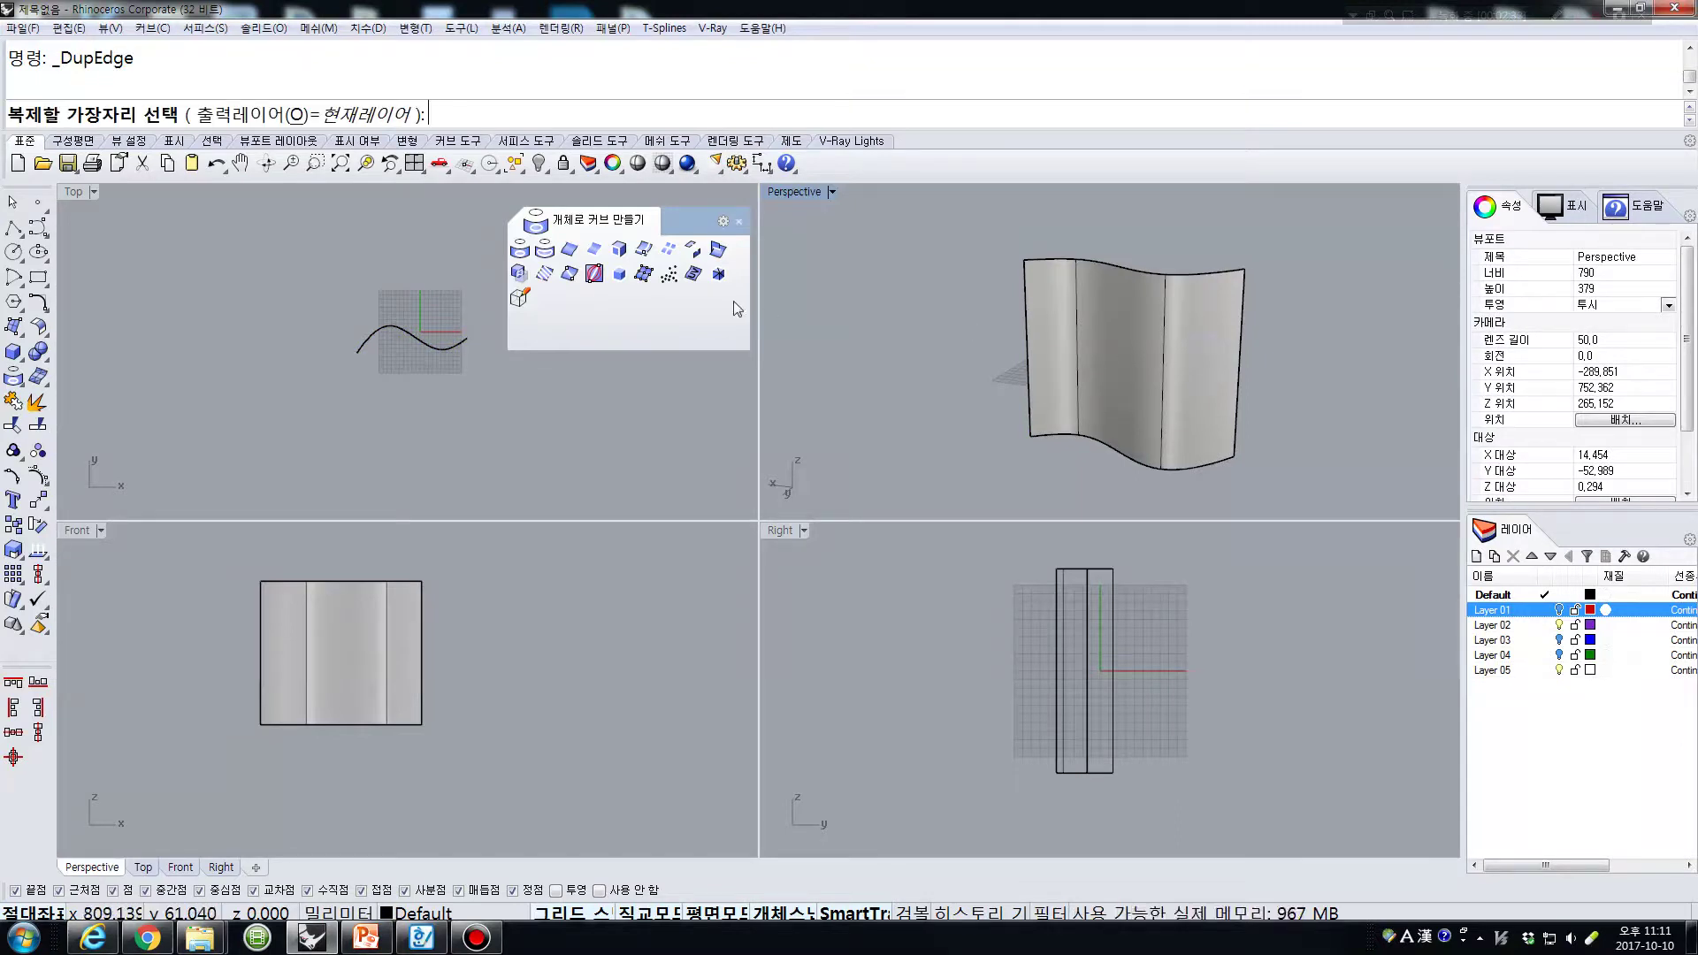
left_click(594, 249)
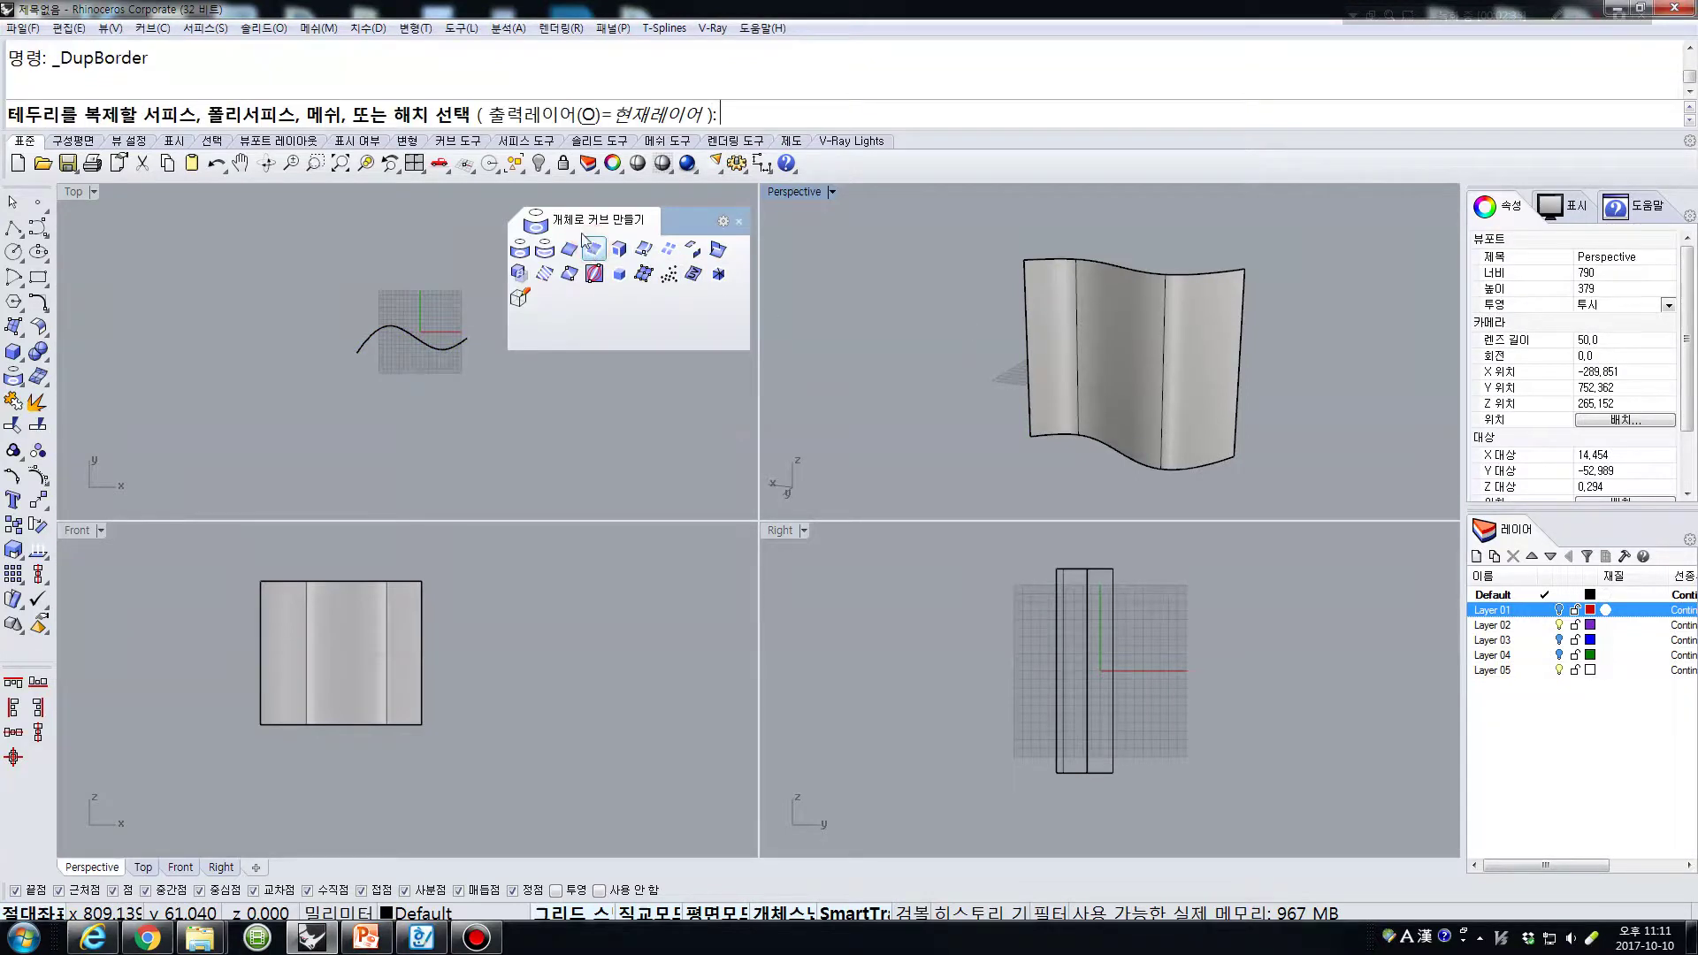
left_click(1122, 407)
key("Return")
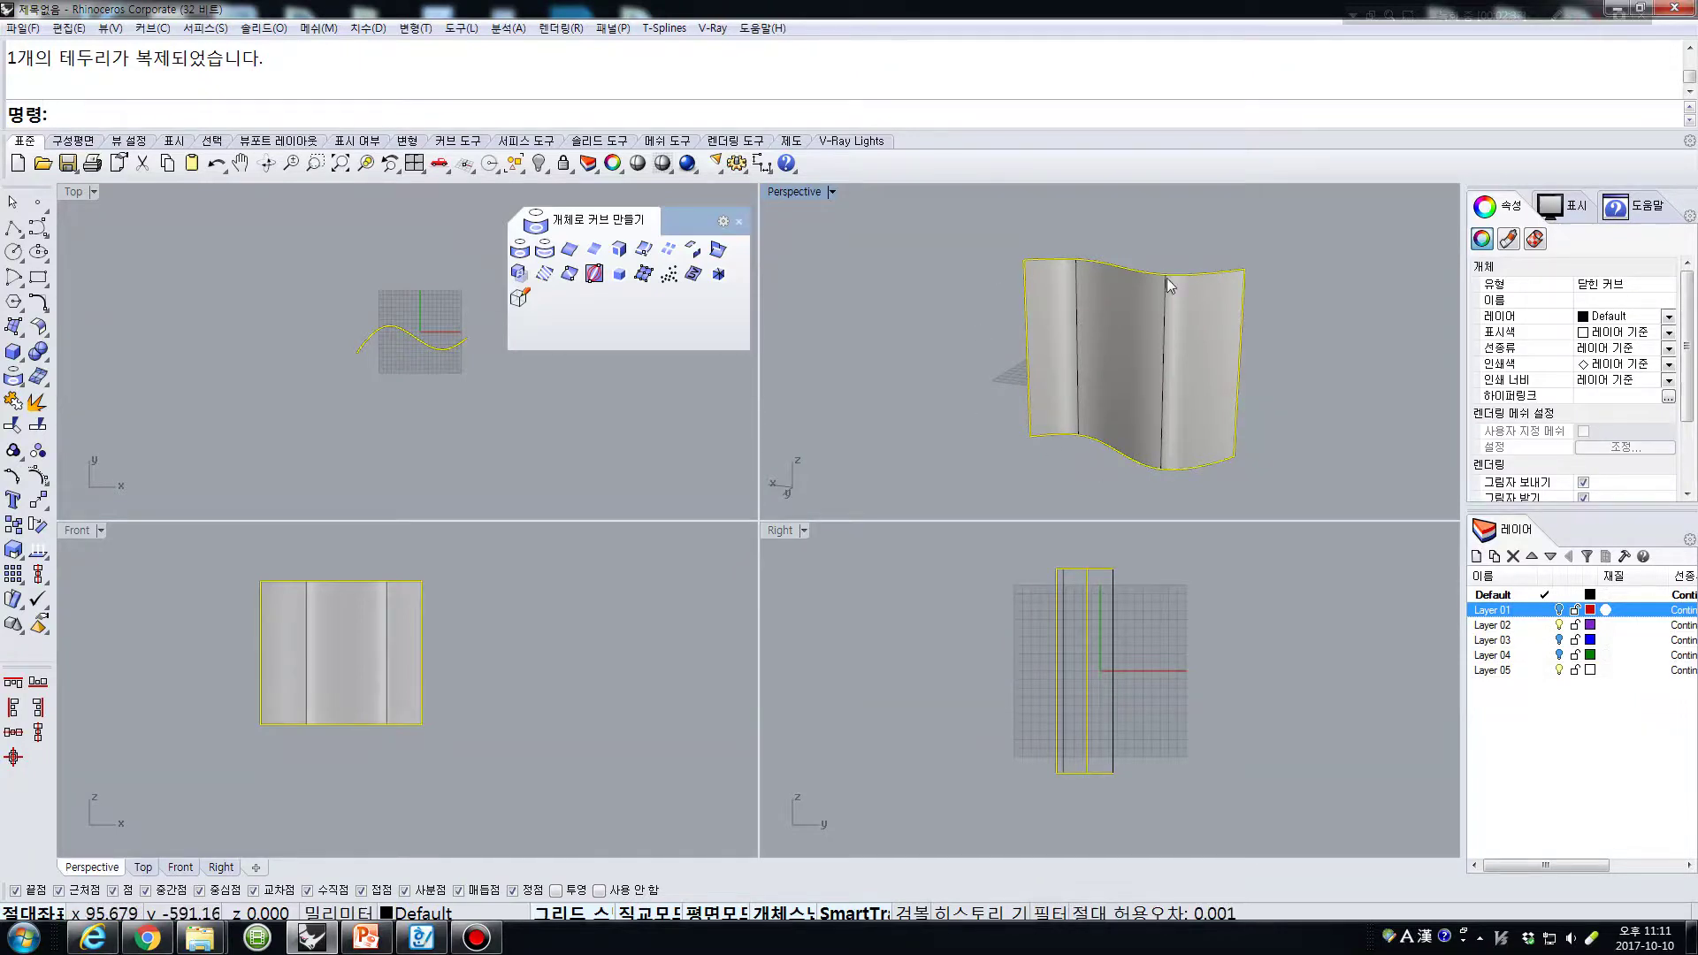
left_click(1320, 311)
- Delete the duplicated border curve while keeping the curved surface itself
left_click(1185, 340)
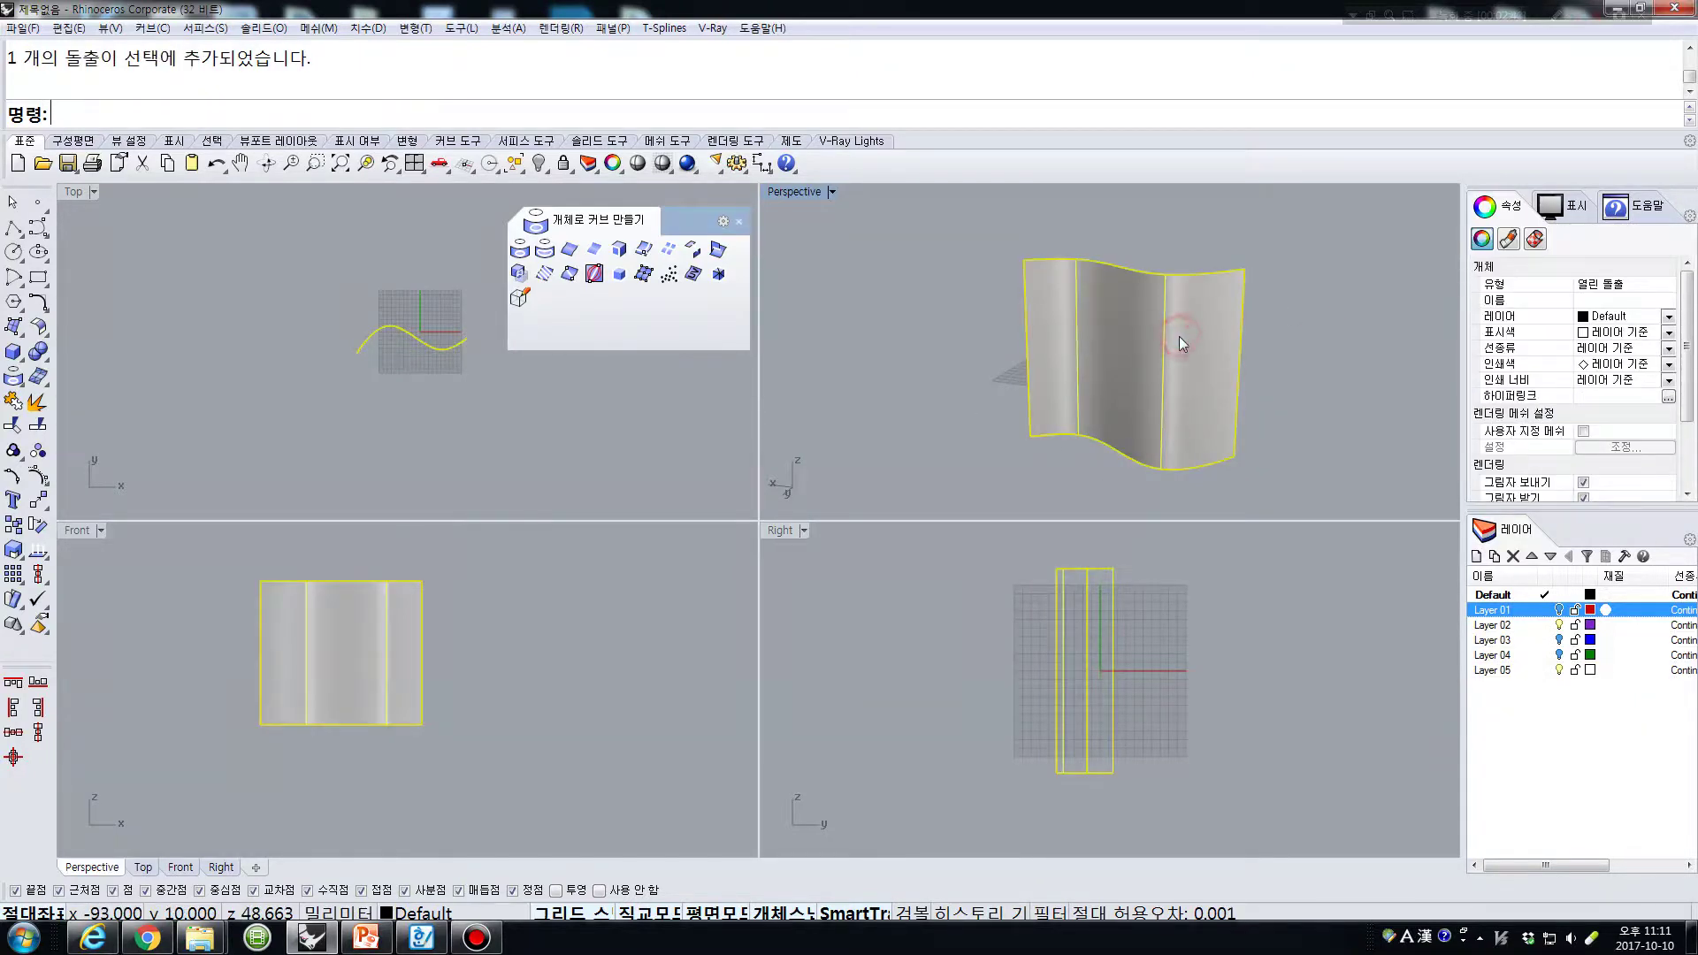
left_click_drag(941, 193, 1277, 502)
left_click(1145, 358, "ctrl")
key("Delete")
left_click(1172, 362)
left_click(1286, 326)
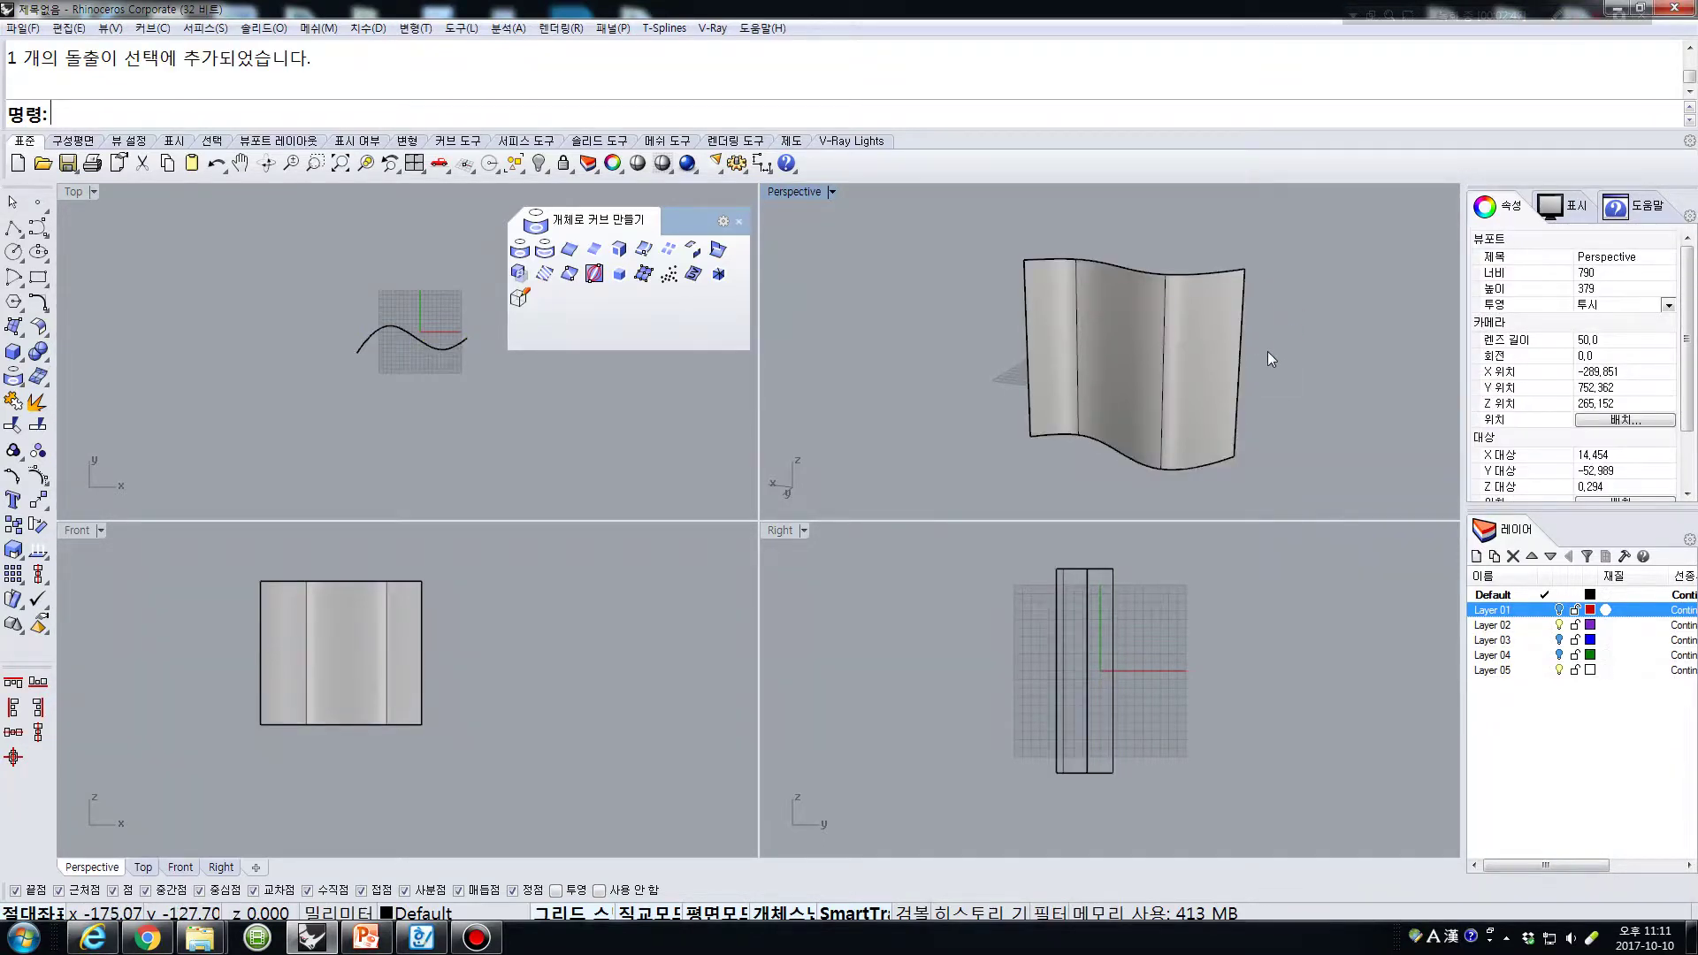
- Duplicate the face border of the curved surface with Duplicate Face Border, and undo it
left_click(619, 251)
left_click(1106, 356)
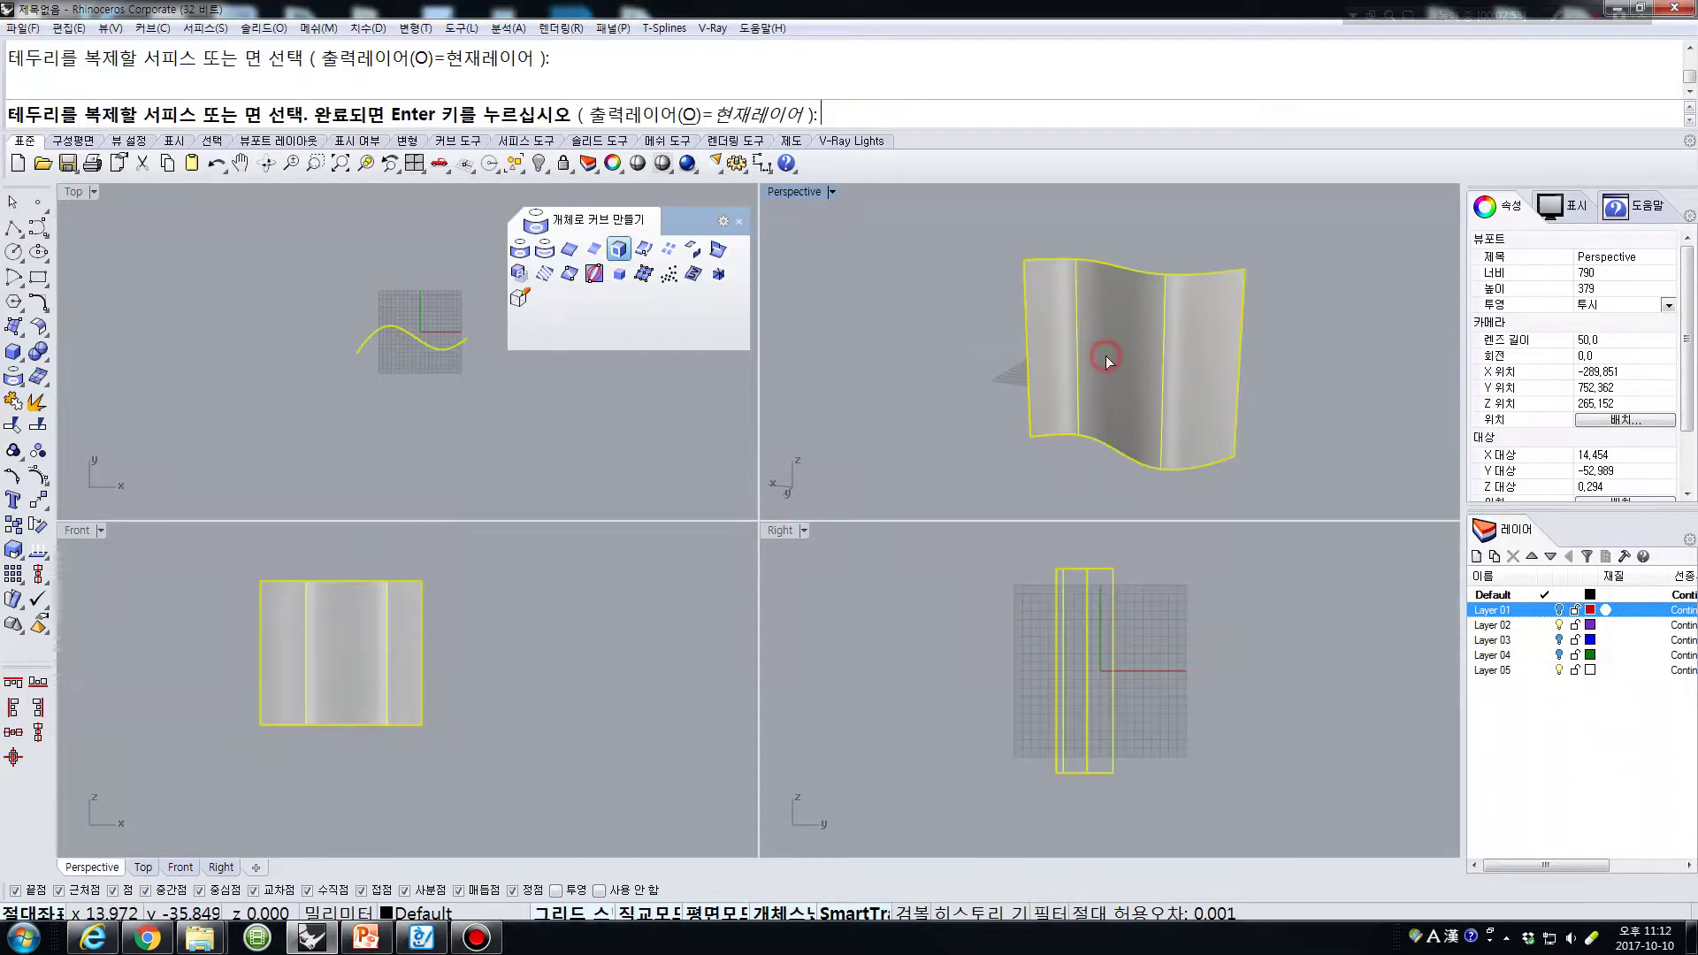
key("Return")
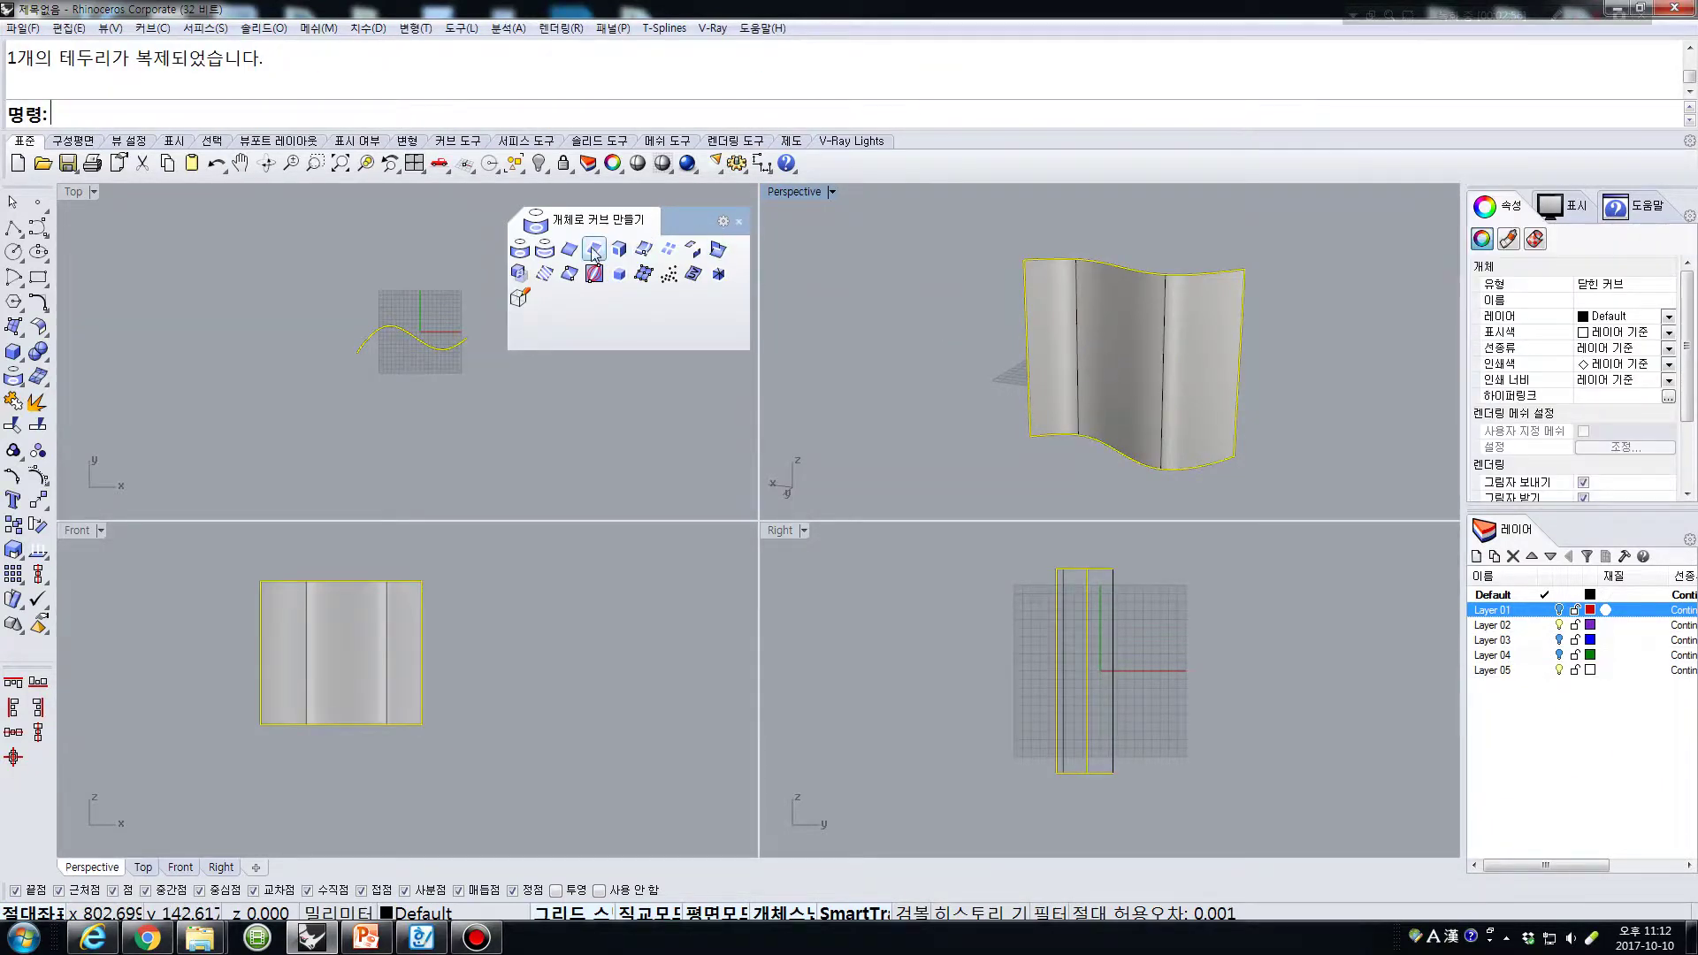
key("ctrl+z")
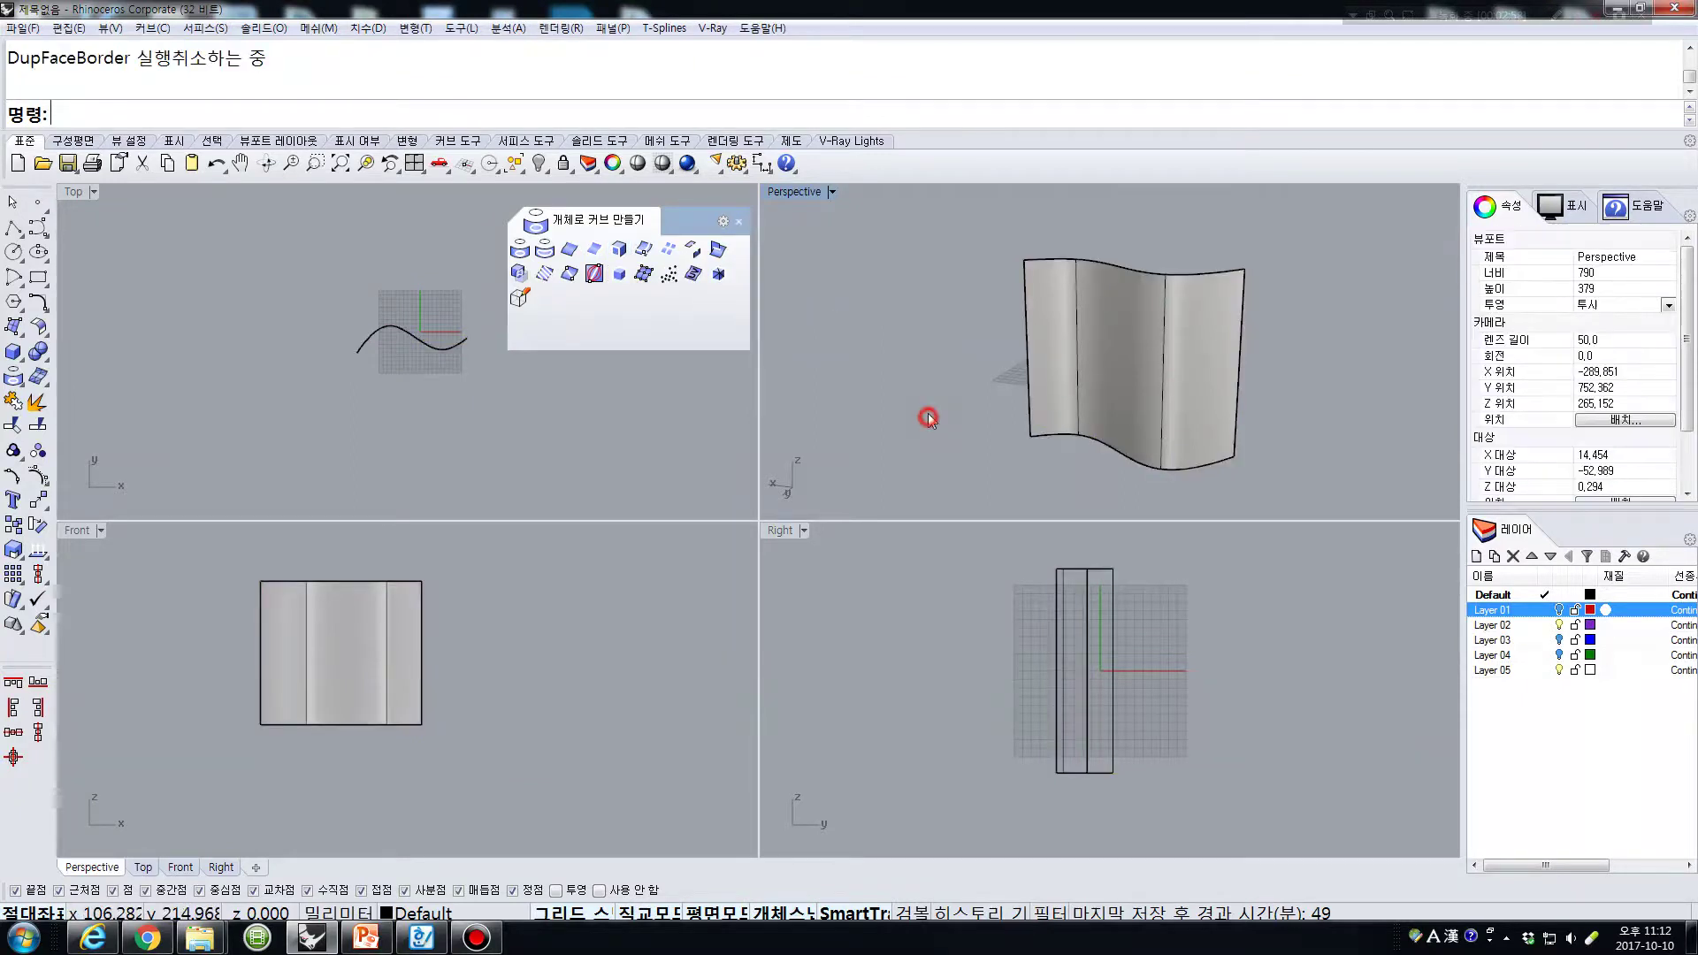
- Create a box about 165 mm high beside the curved surface, with its base drawn in the Top viewport
left_click(13, 352)
left_click(256, 302)
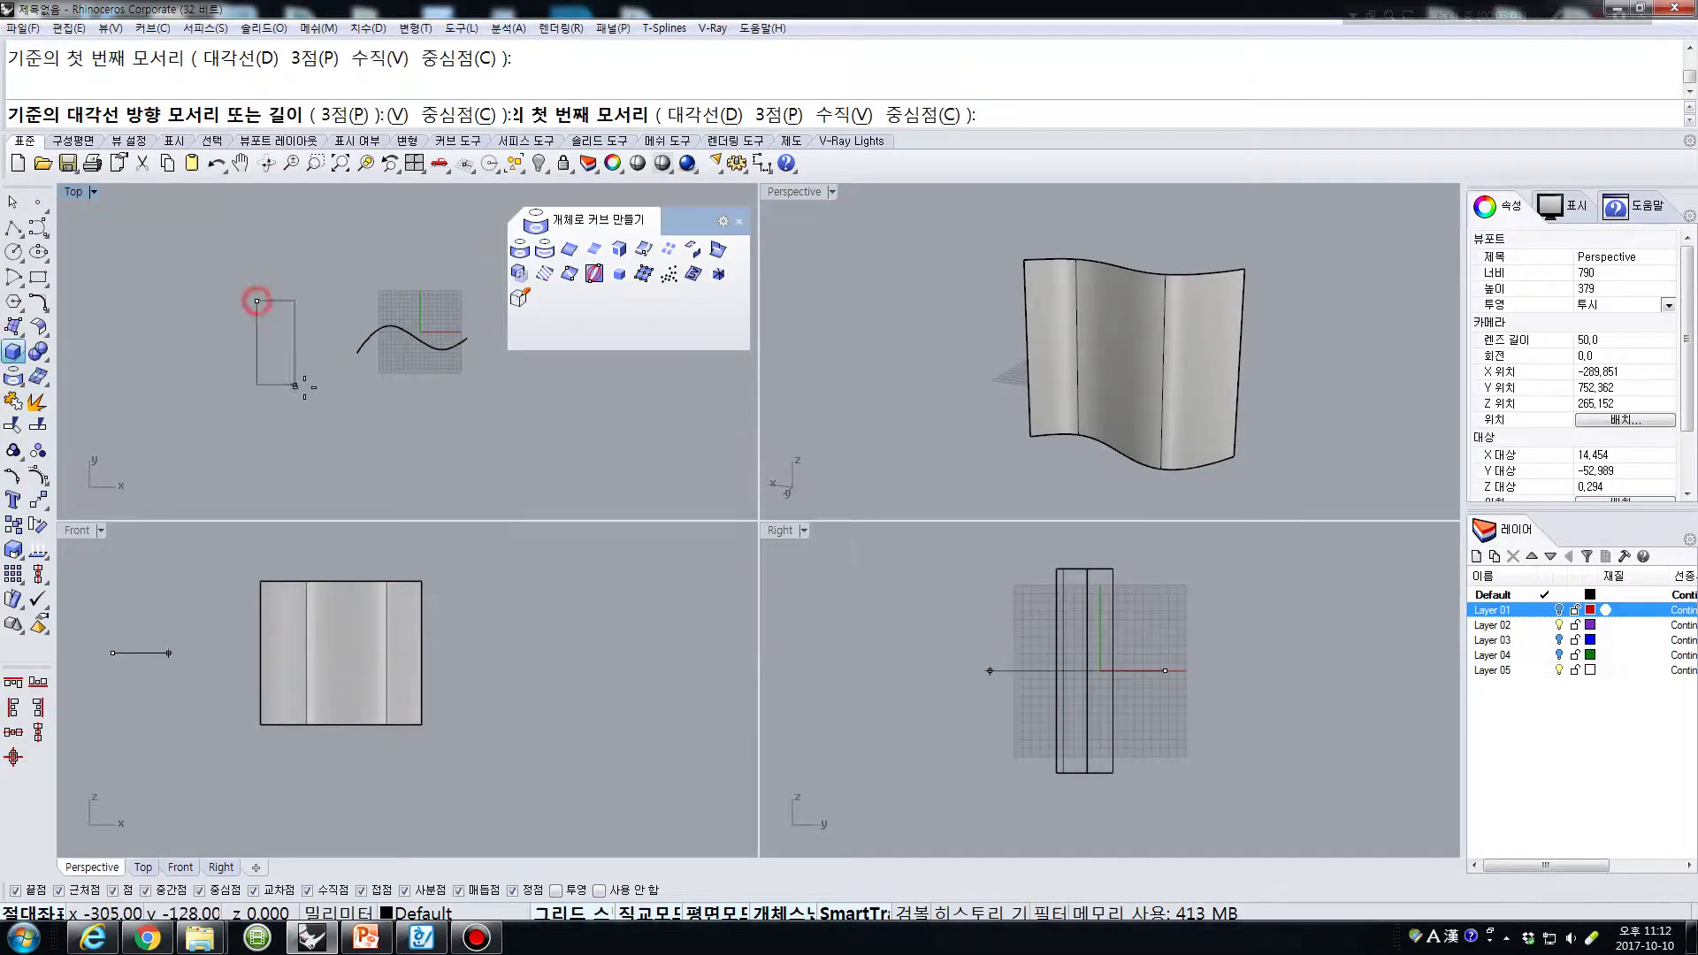
left_click(323, 392)
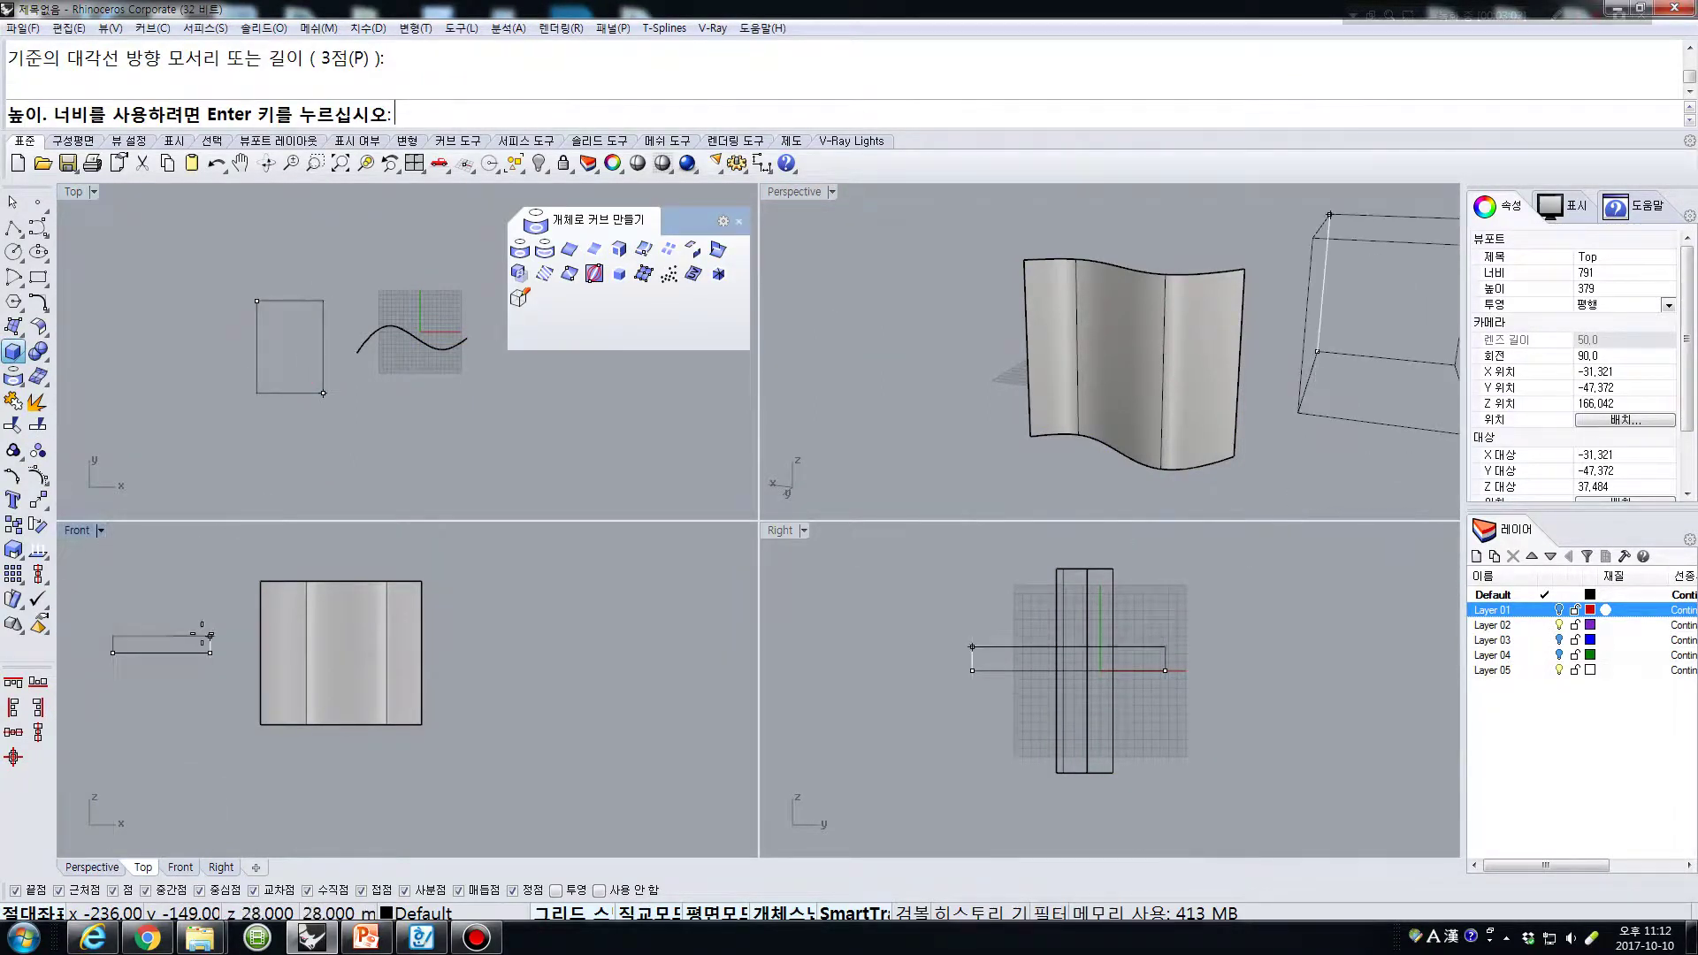
left_click(203, 553)
right_click_drag(927, 368, 1214, 427)
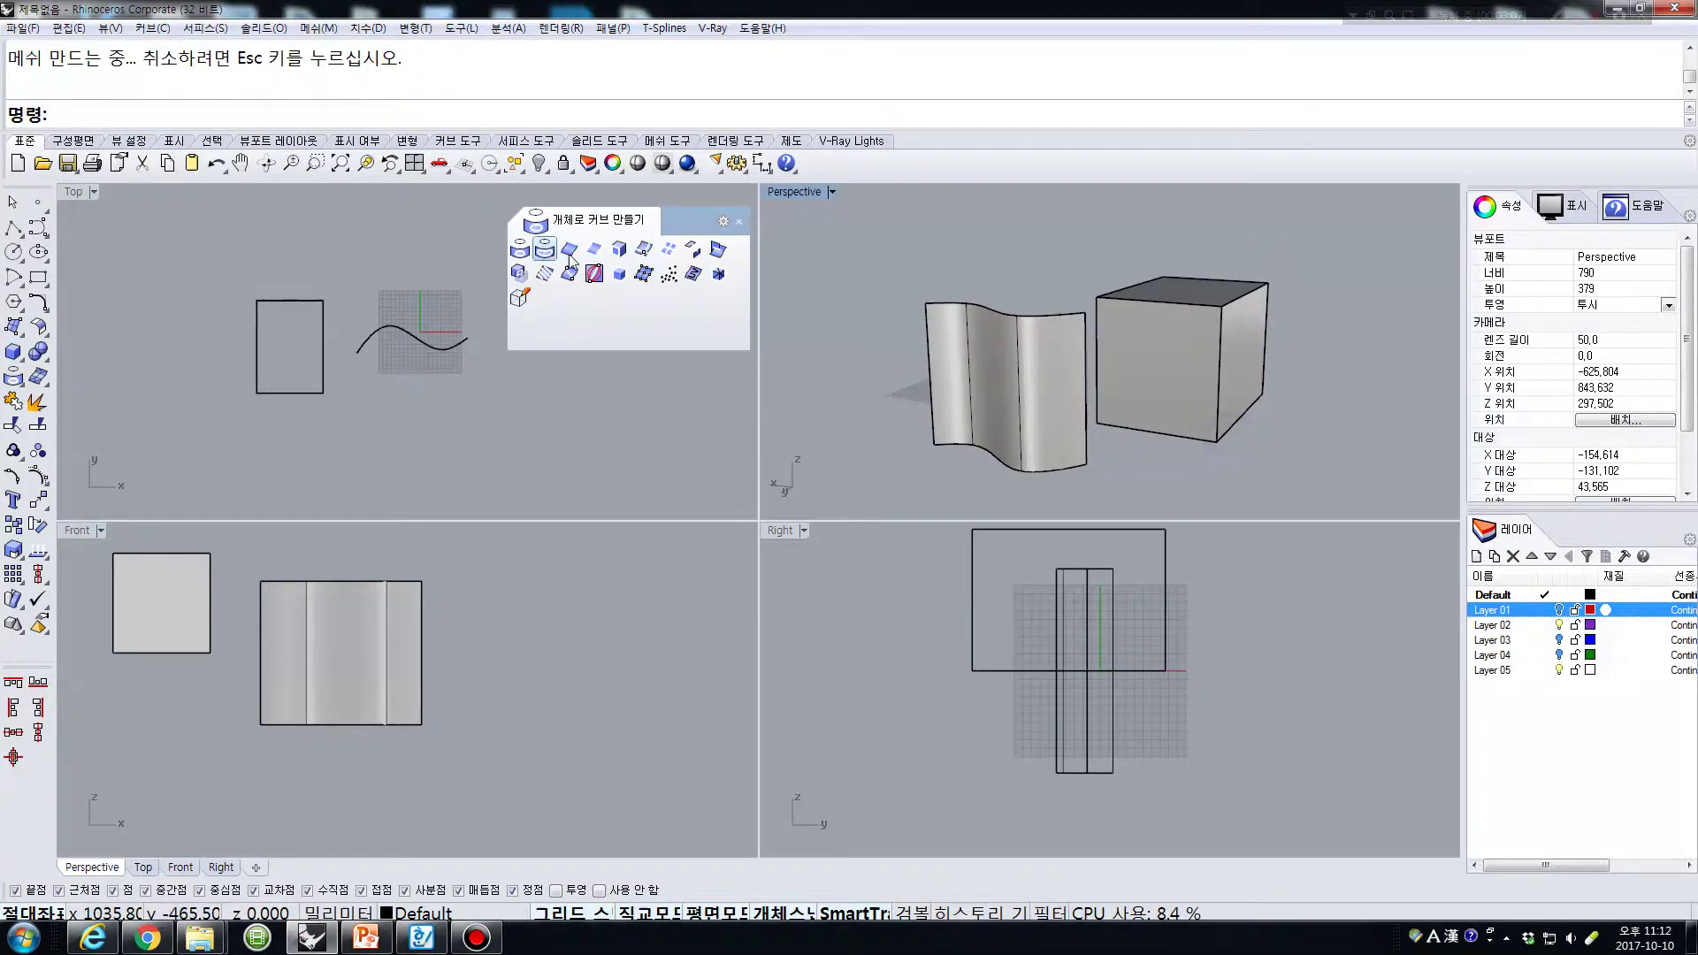
- Try to duplicate the border of the closed box with Duplicate Border
left_click(595, 254)
left_click(1149, 383)
key("Return")
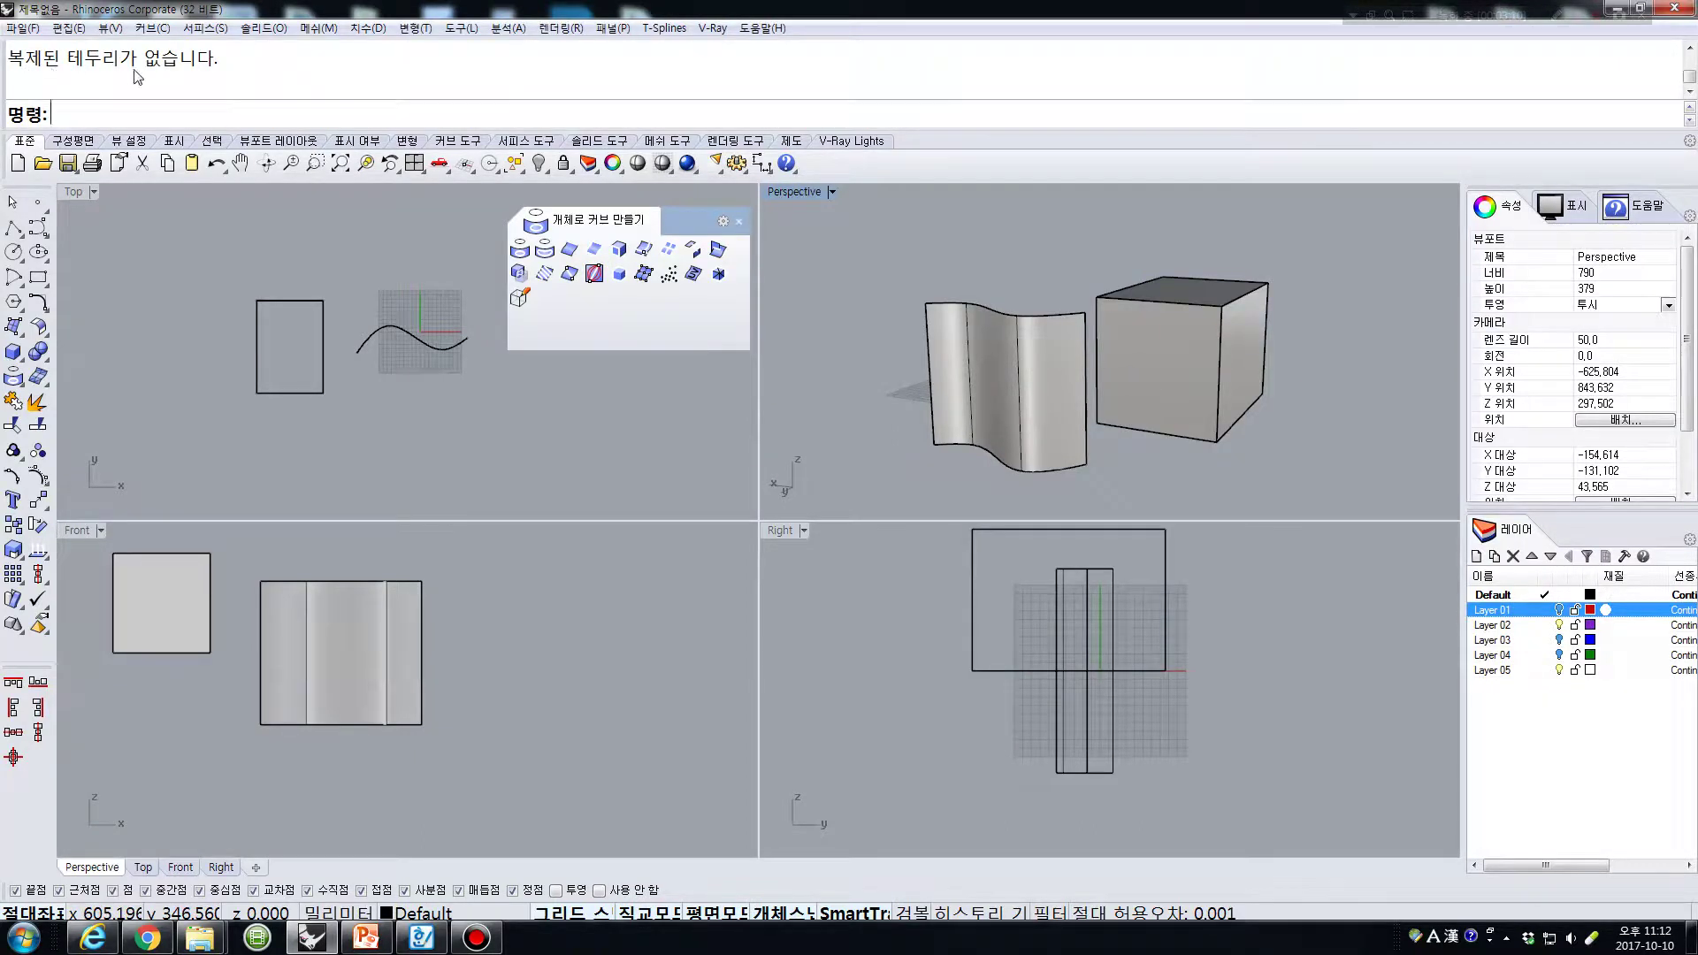
left_click(1169, 365)
left_click(1309, 412)
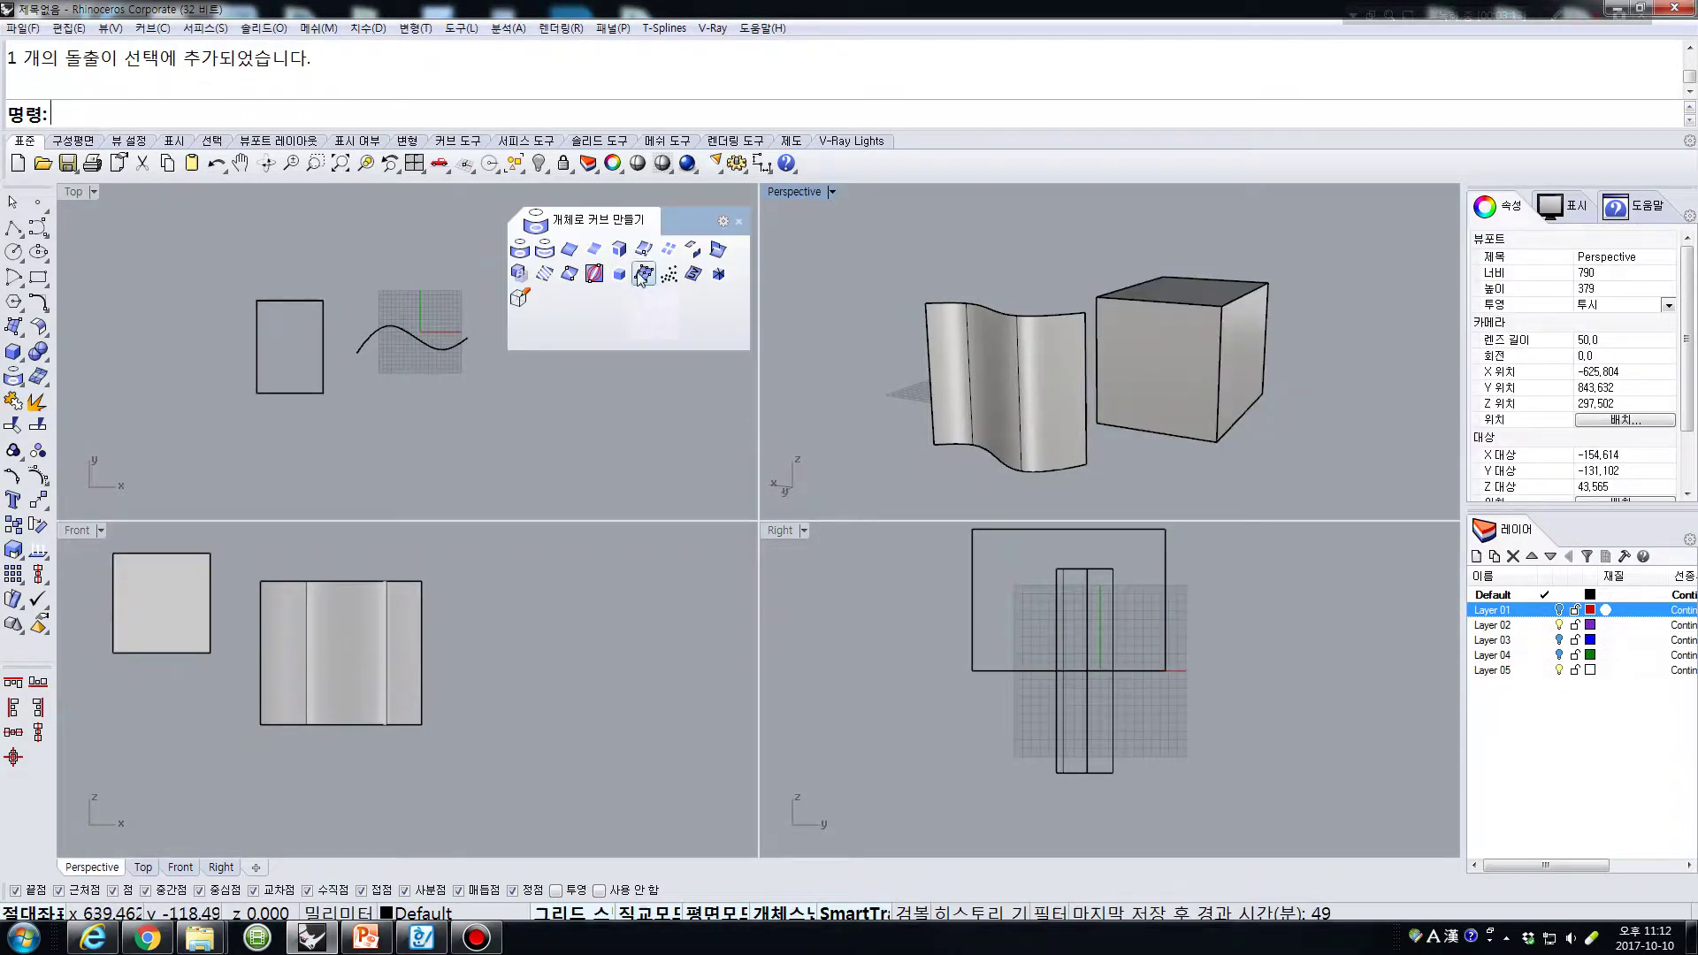
- Duplicate the border of the box's side face nearest the curved surface with Duplicate Face Border, and undo it
left_click(619, 249)
left_click(1168, 365)
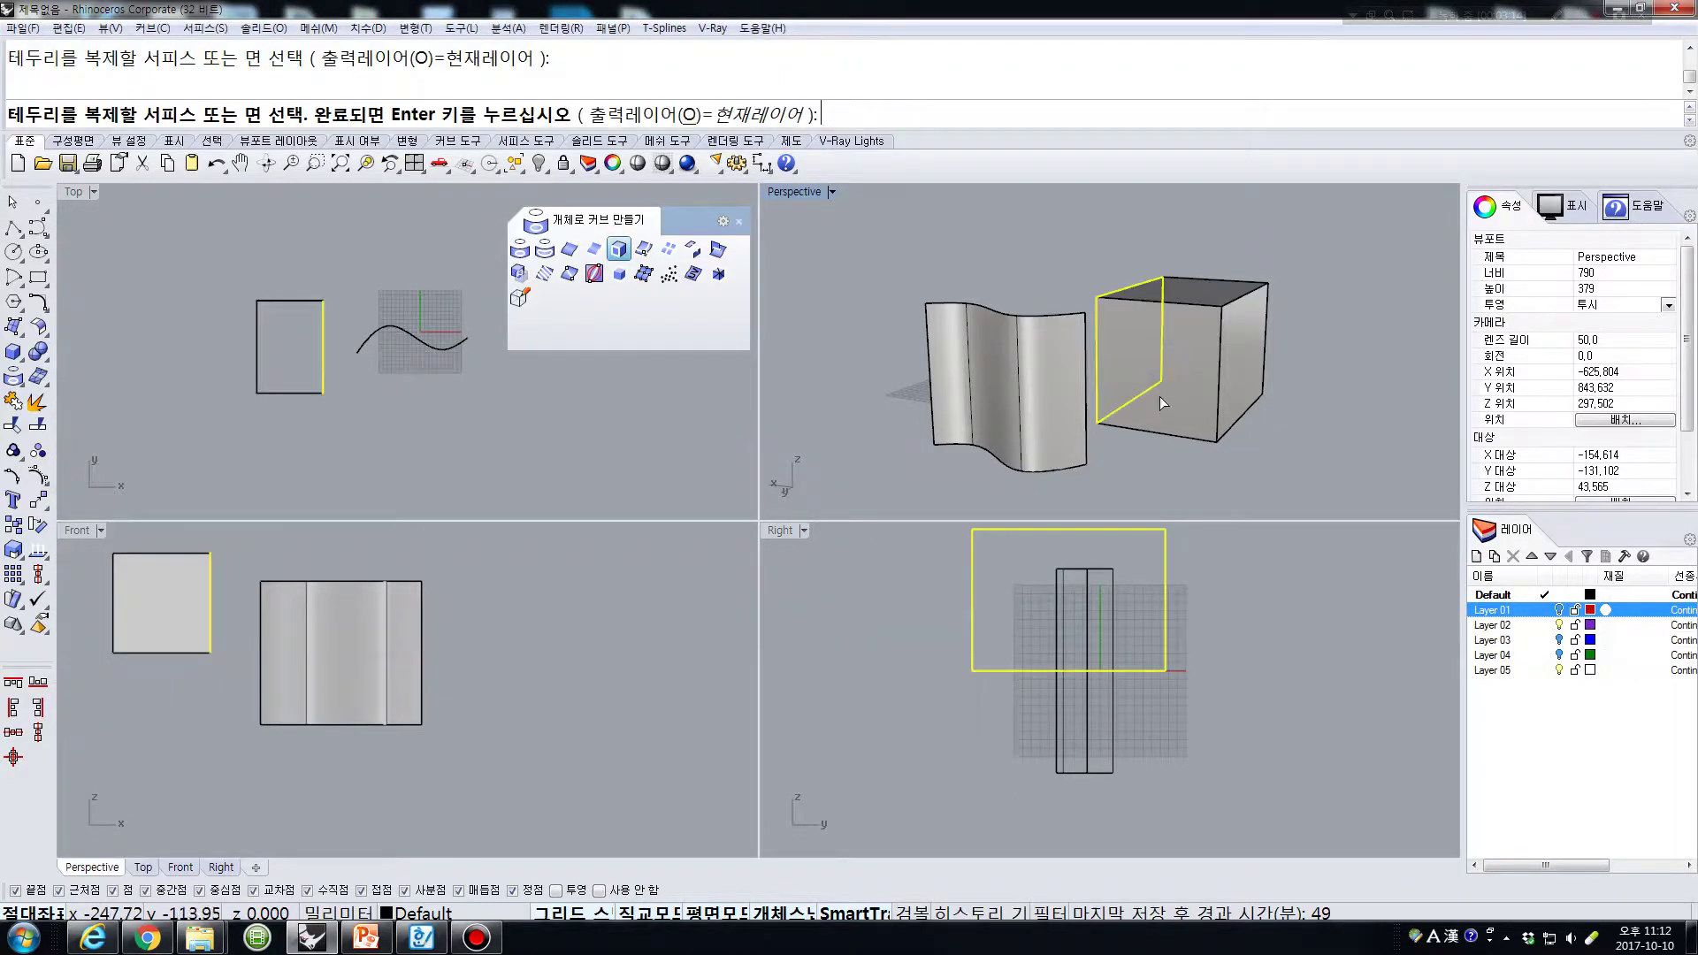
mouse_move(1324, 434)
right_mouse_down()
mouse_move(1409, 425)
mouse_move(1307, 428)
right_mouse_up()
key("Return")
key("ctrl+z")
- Duplicate the border of the box's other vertical face, the one facing along the Front view
key("Return")
left_click(1239, 389)
key("Return")
right_click_drag(1372, 363, 1345, 368)
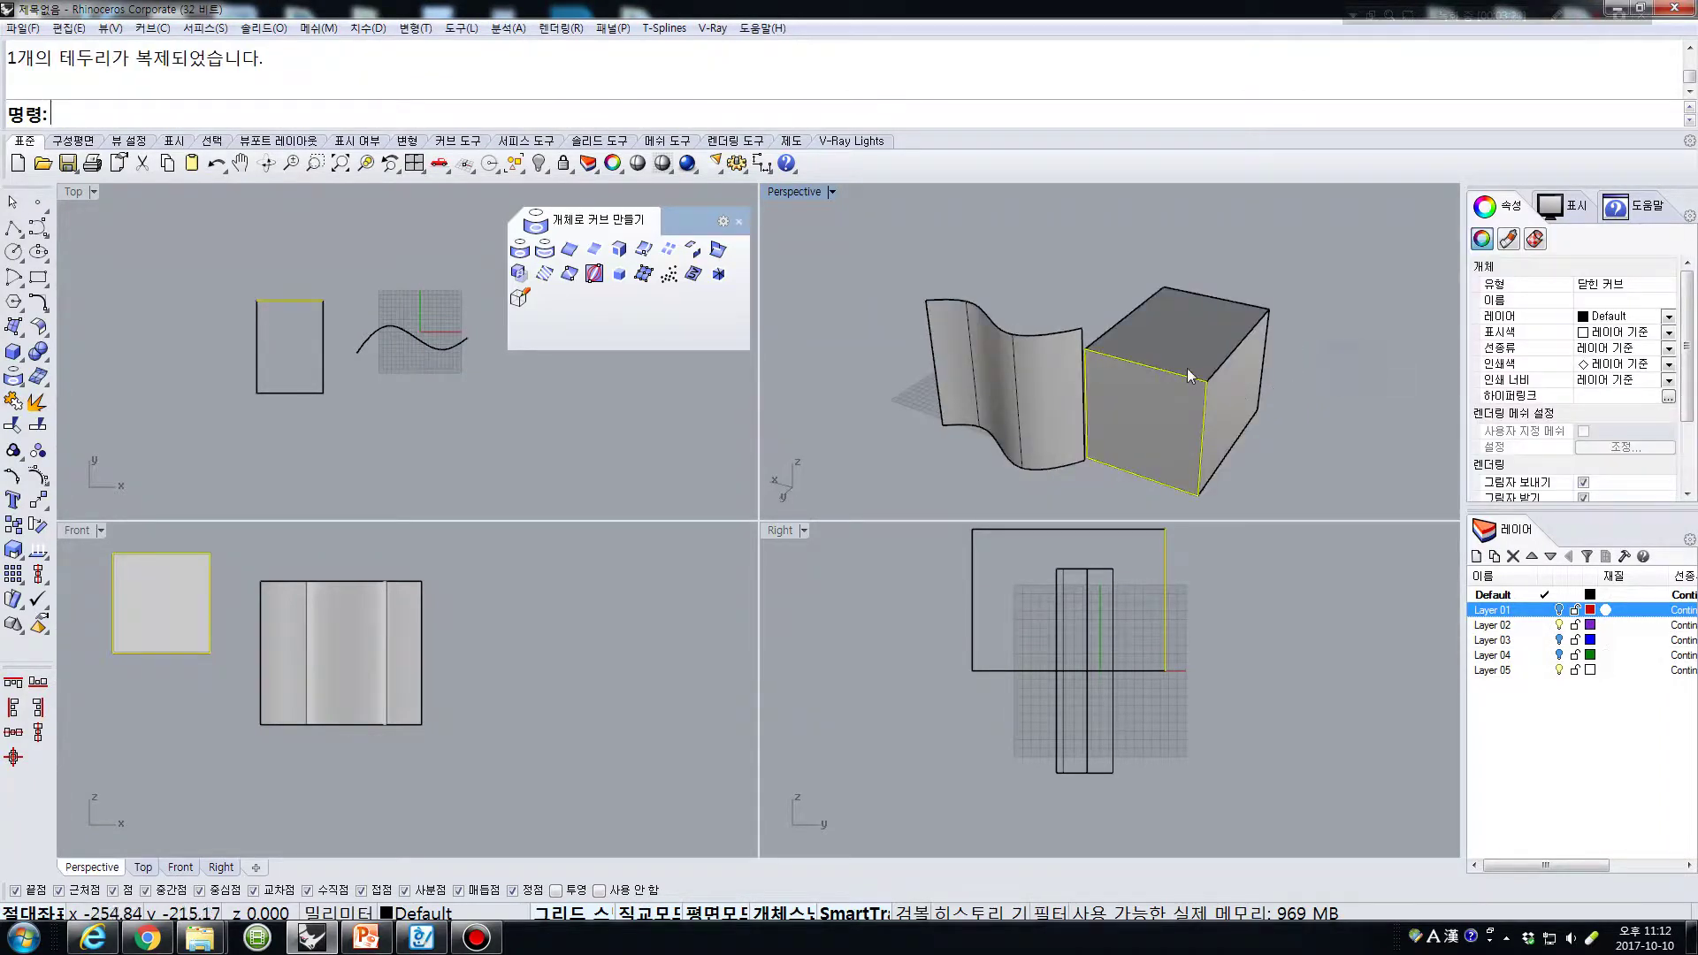
- Duplicate the border of the box's top face with Duplicate Face Border
left_click(1177, 370)
key("Return")
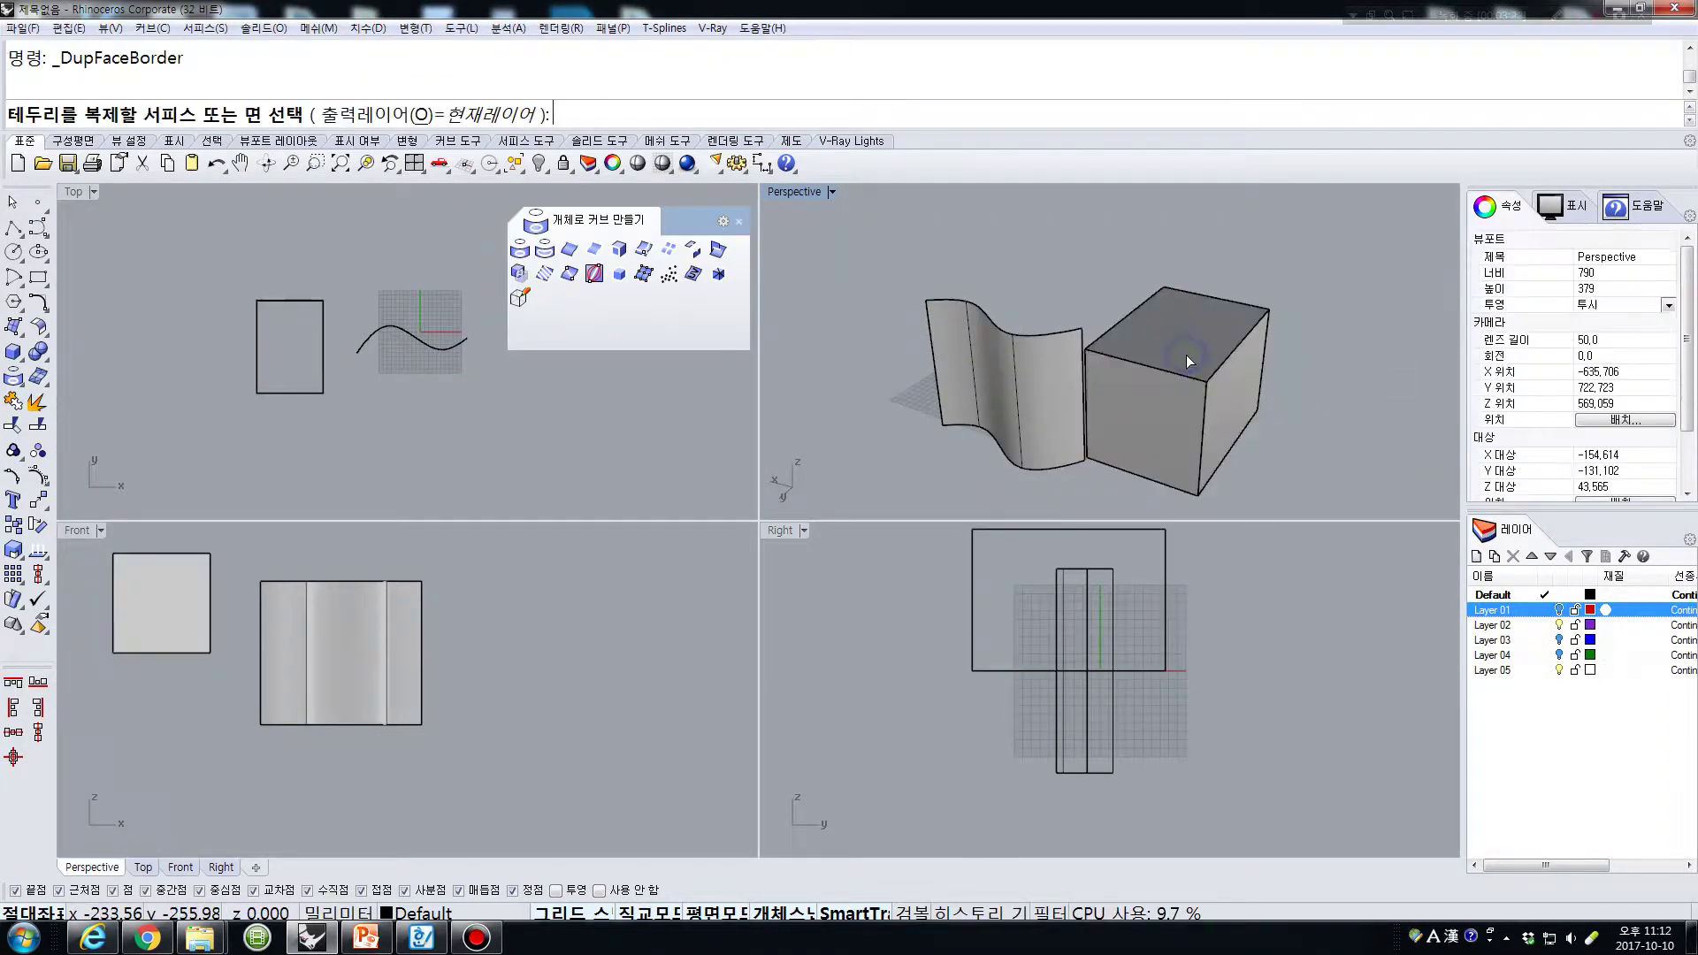
left_click(1186, 350)
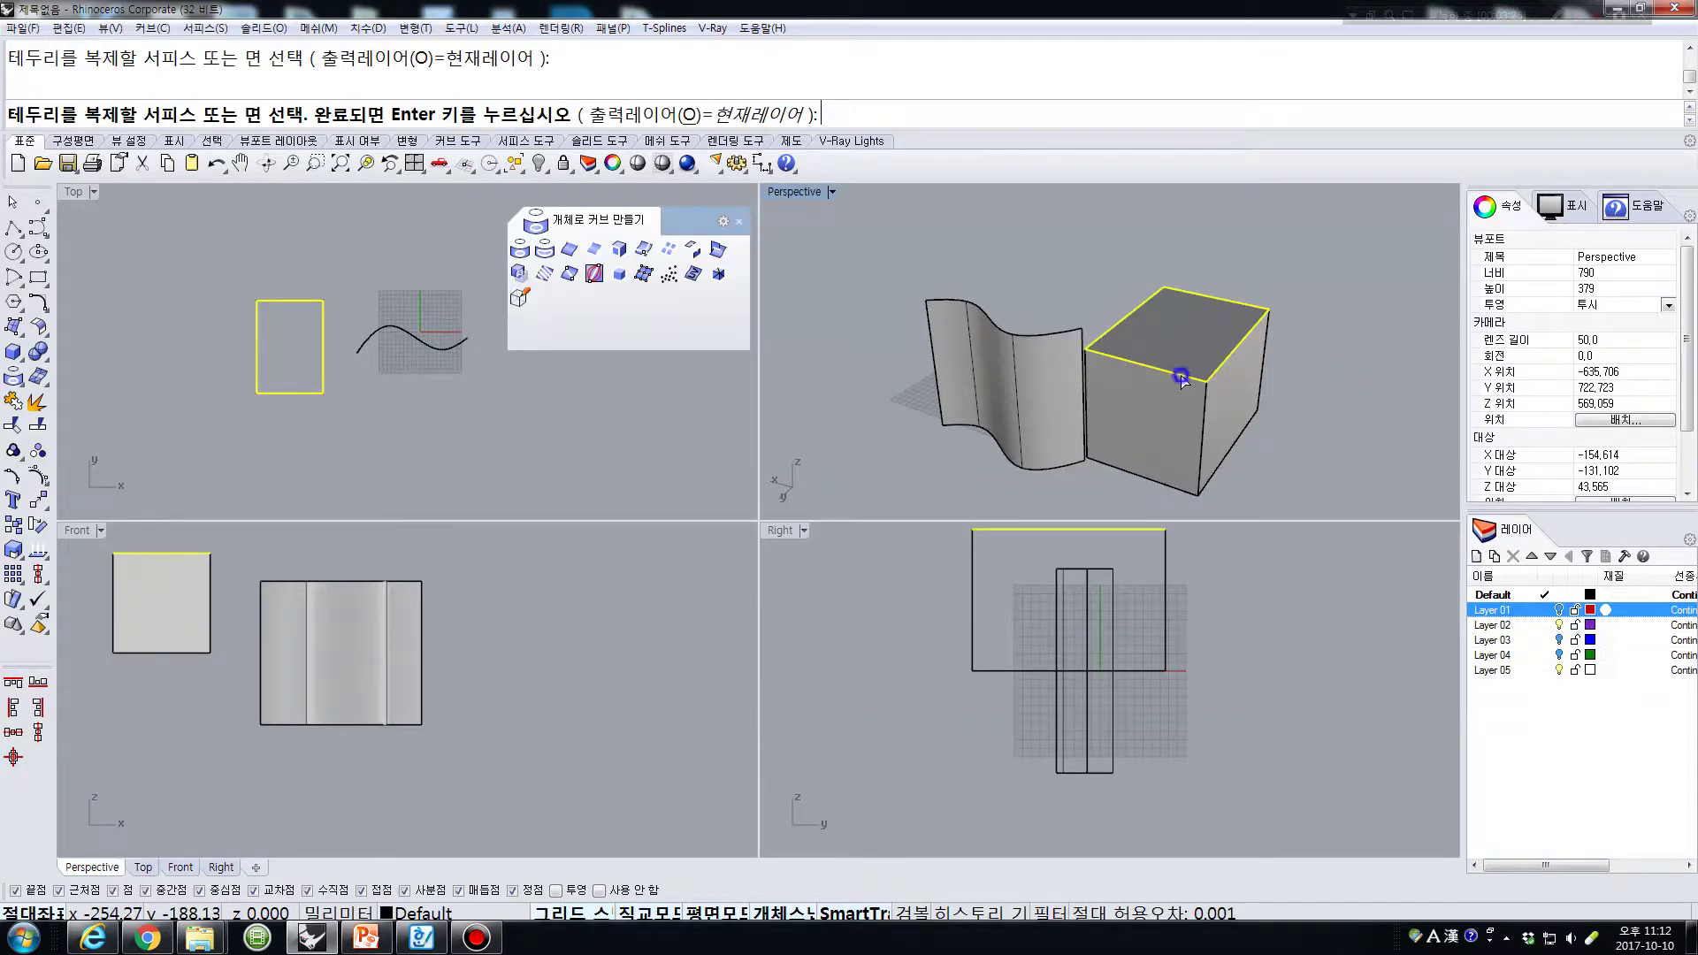
key("Return")
left_click(1306, 386)
- Delete the duplicated top-face border curve from the box, and check that its edges carry no leftover curves
left_click(1237, 354)
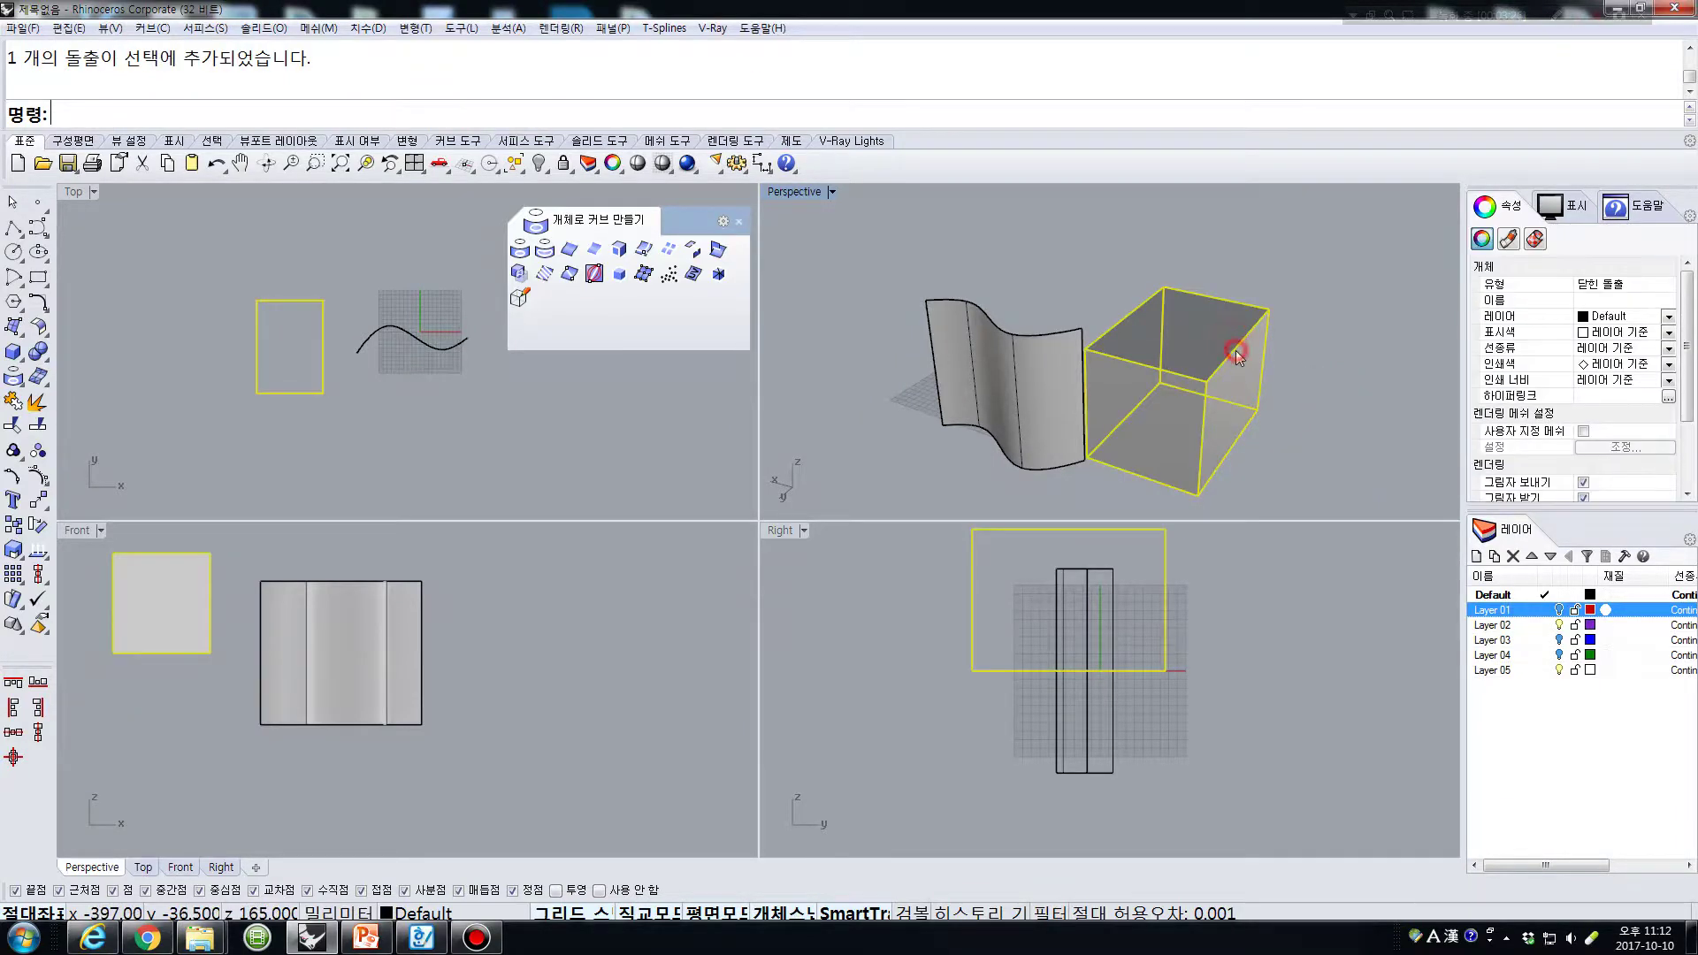
left_click(1234, 348)
left_click(1274, 379)
key("Delete")
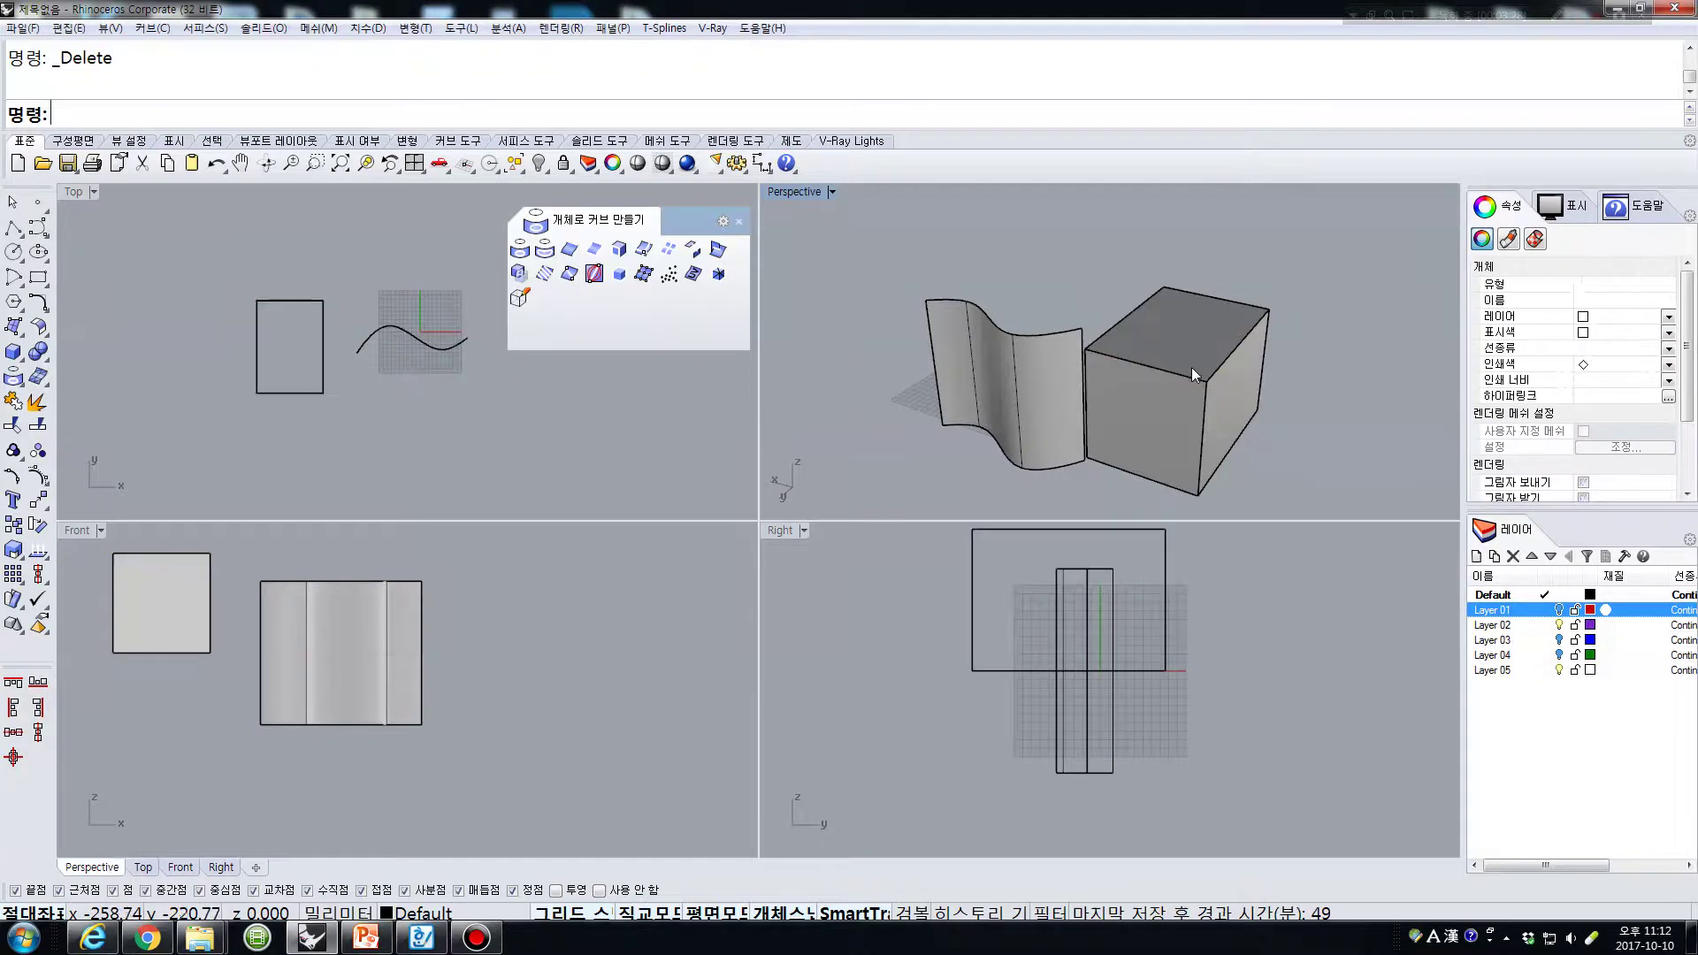
left_click(1192, 374)
key("Escape")
left_click(1138, 308)
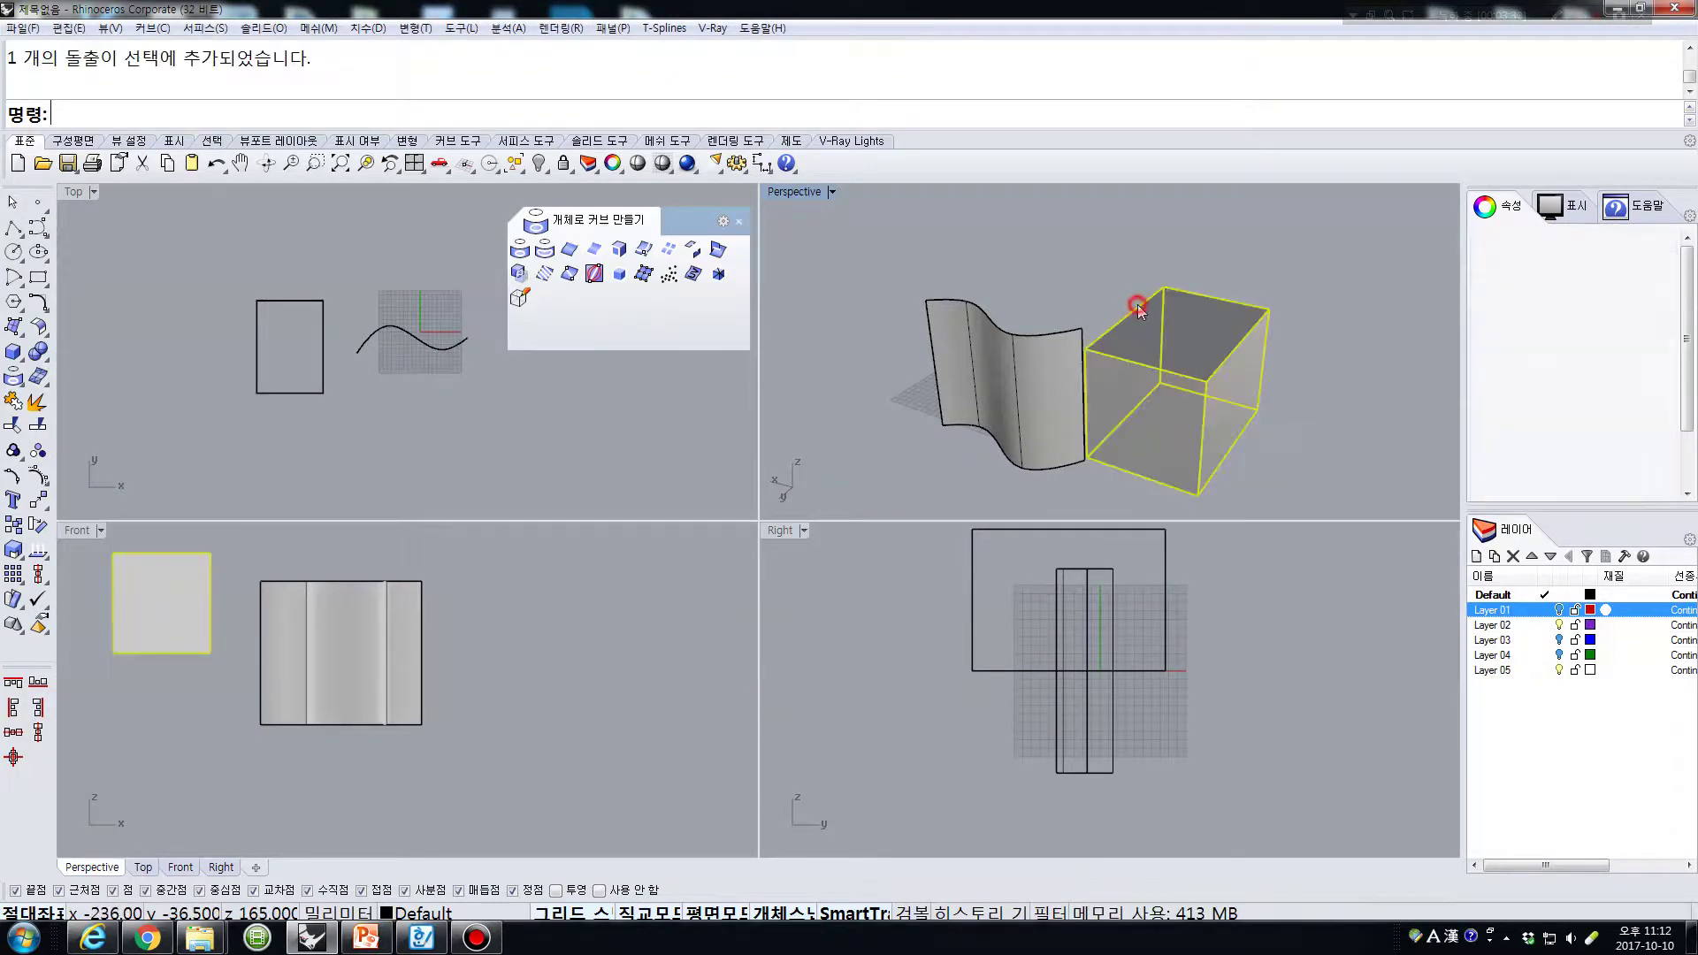
left_click(1181, 250)
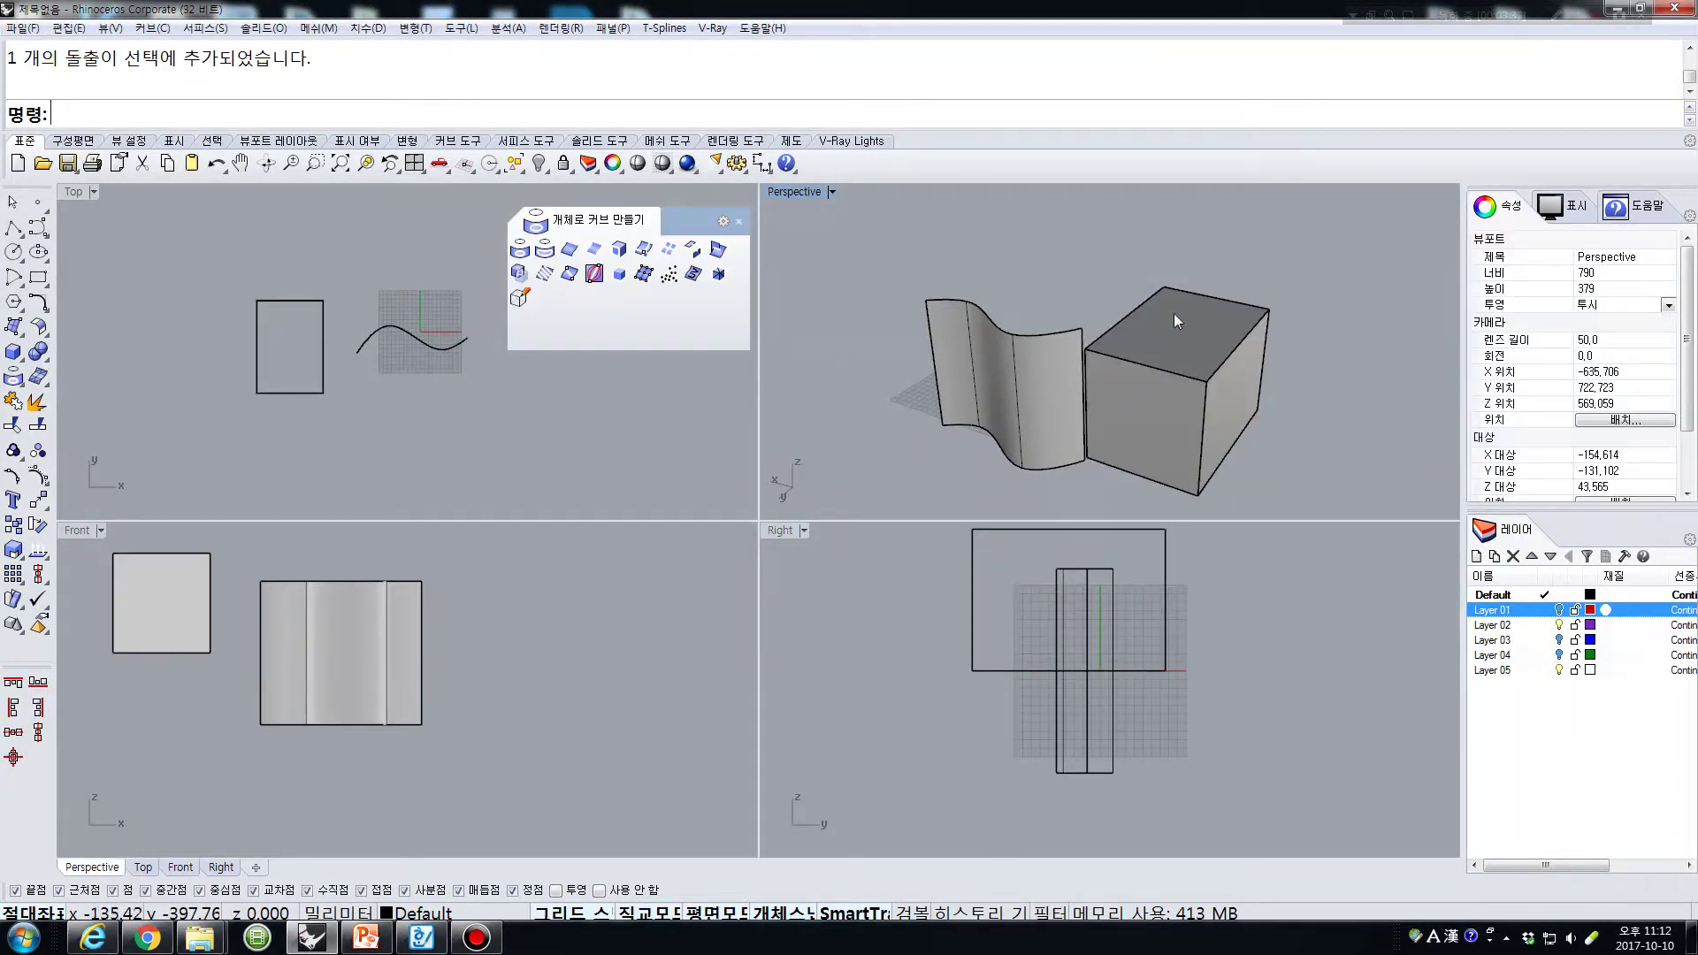
- Compare the closed box with the open curved surface by selecting each, and delete the box
left_click(1175, 317)
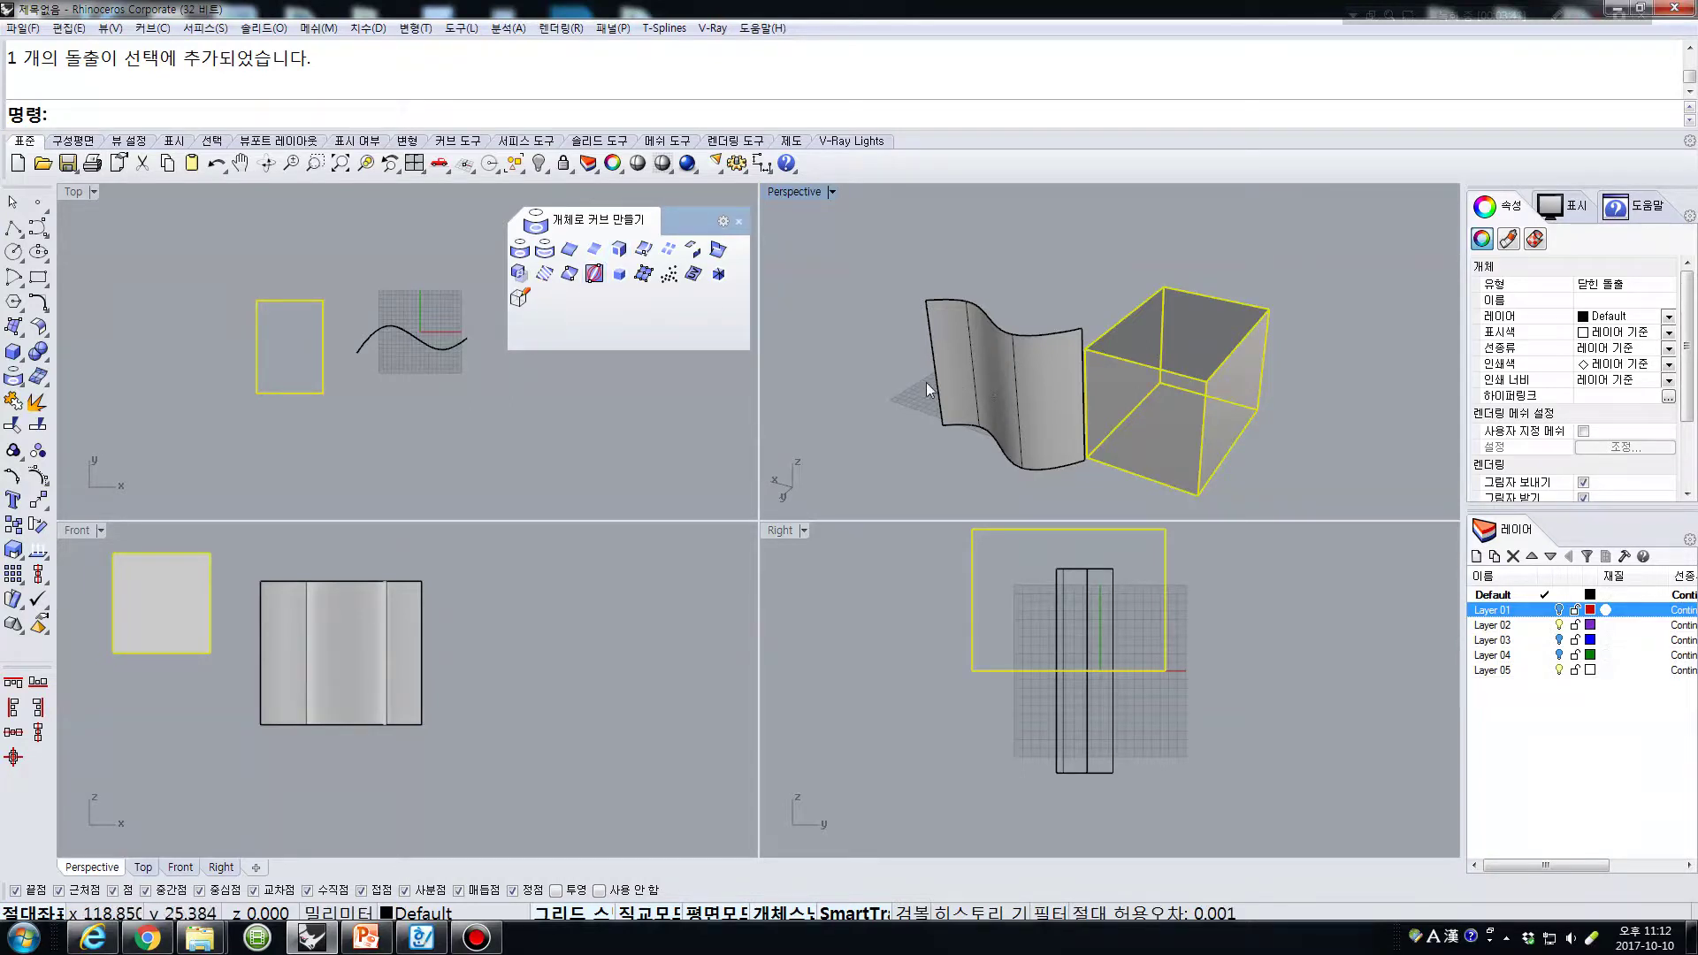
left_click(987, 385)
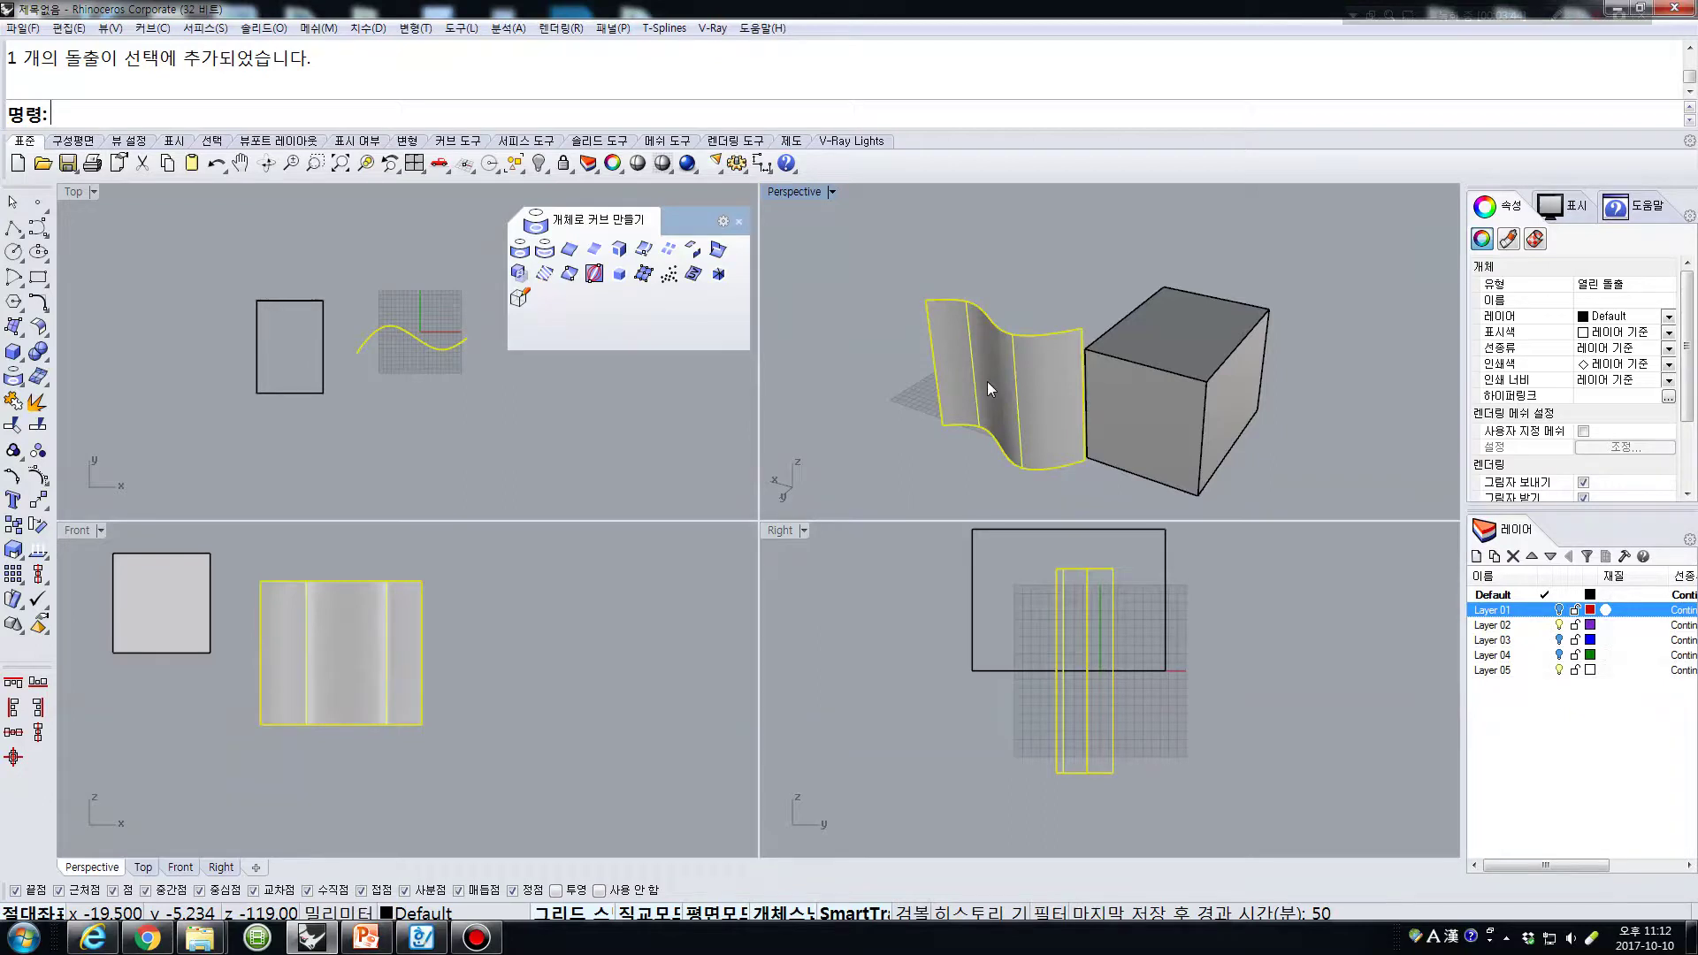
left_click(1134, 392)
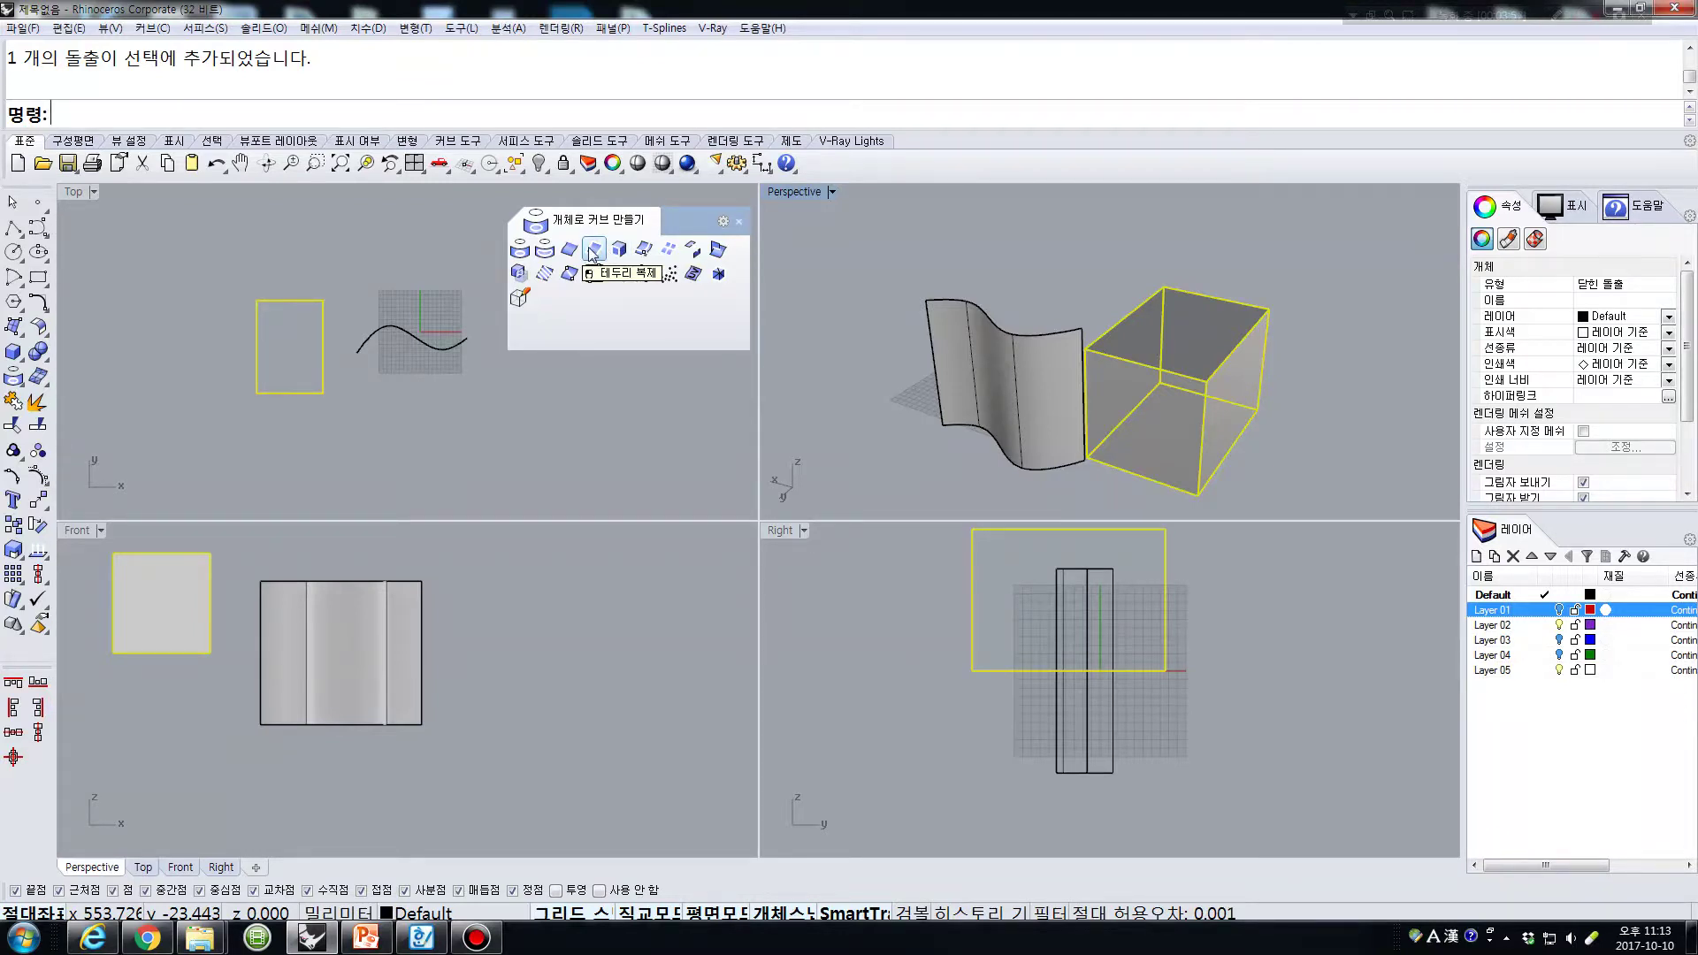
key("Delete")
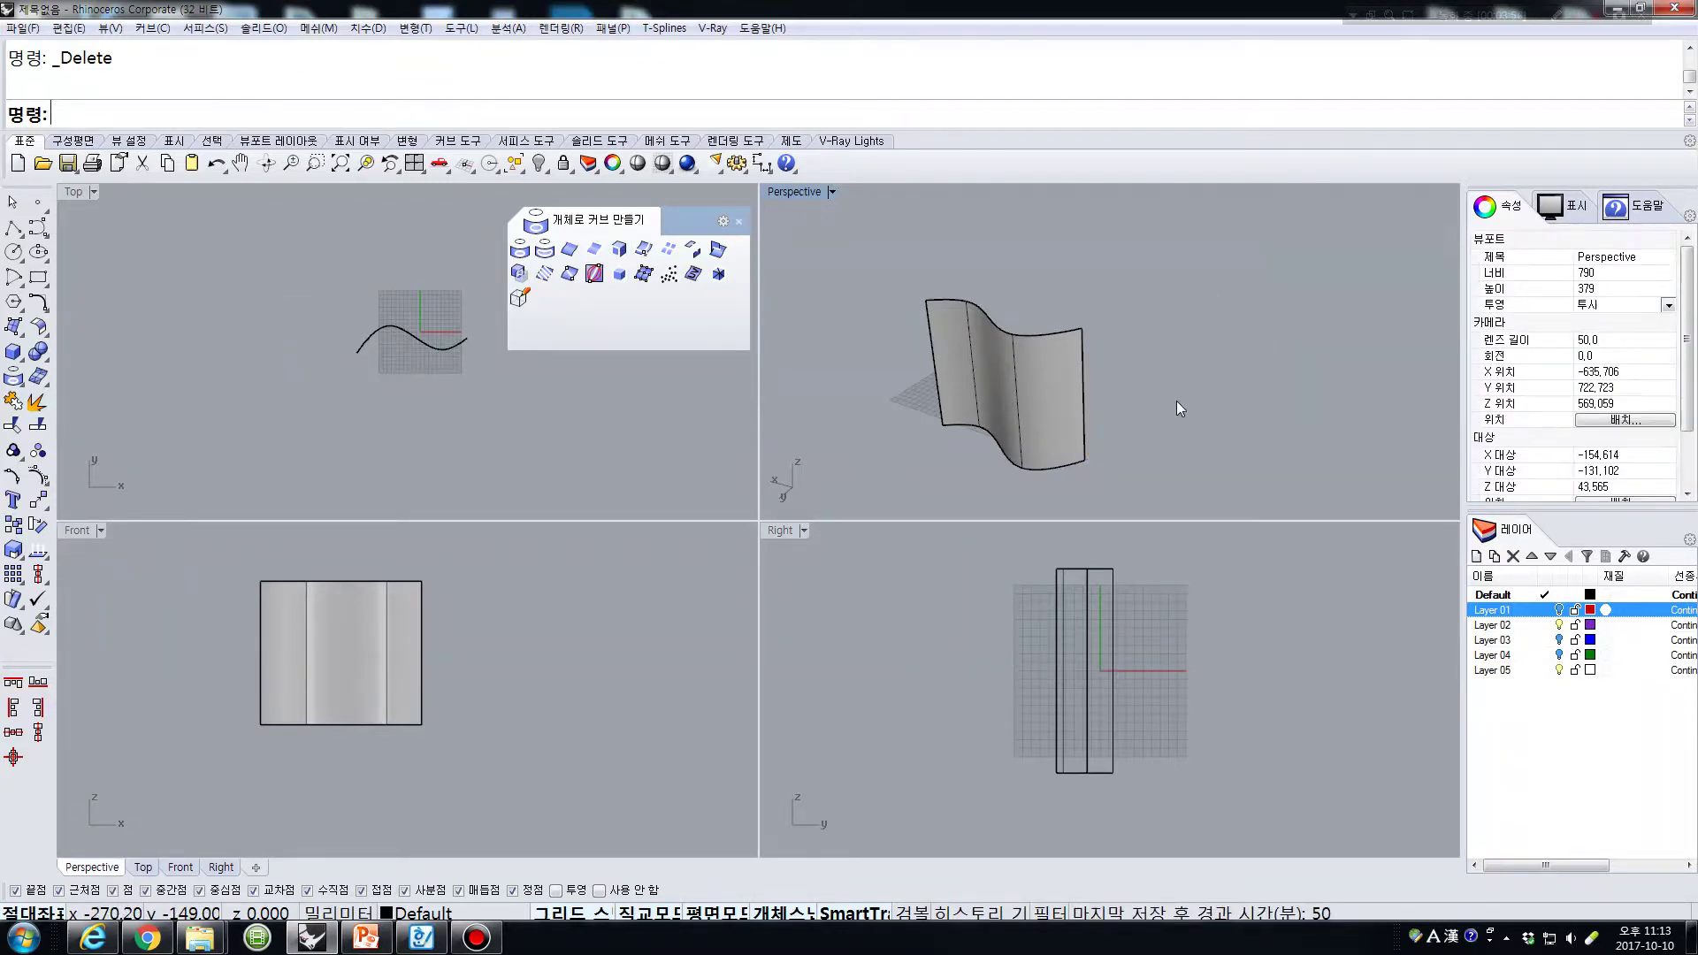
- Extract isocurves in both directions at two points on the wavy surface with ExtractIsoCurve
left_click(643, 252)
right_click_drag(1097, 432, 1031, 382)
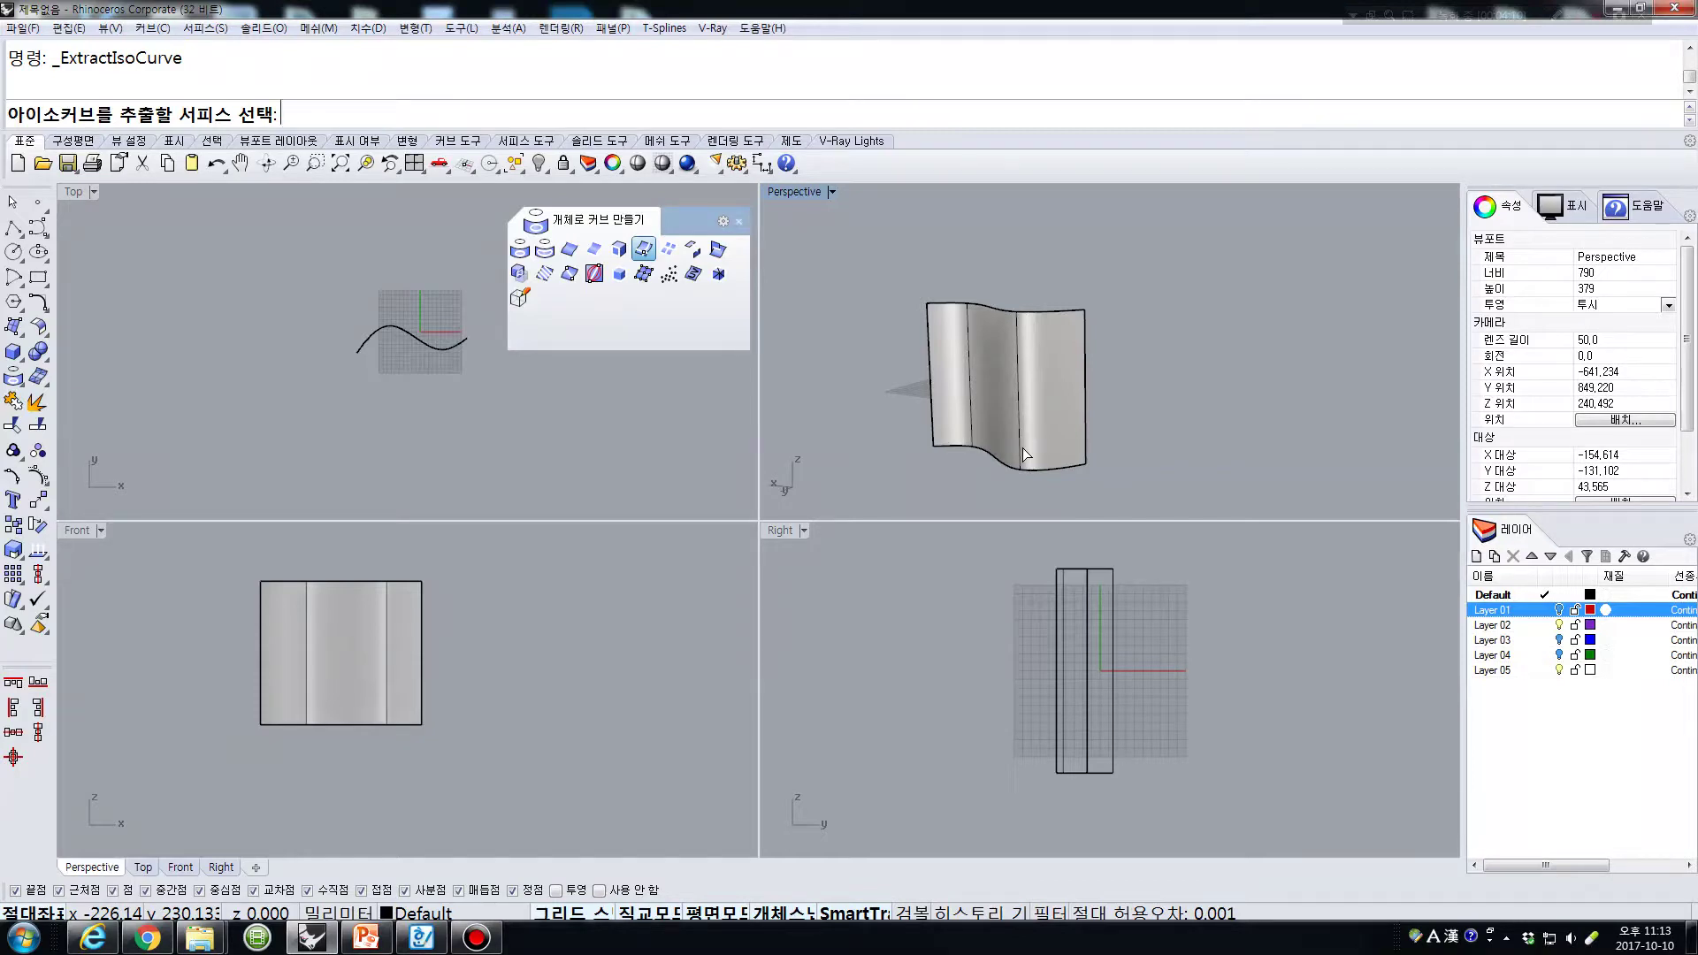
left_click(986, 388)
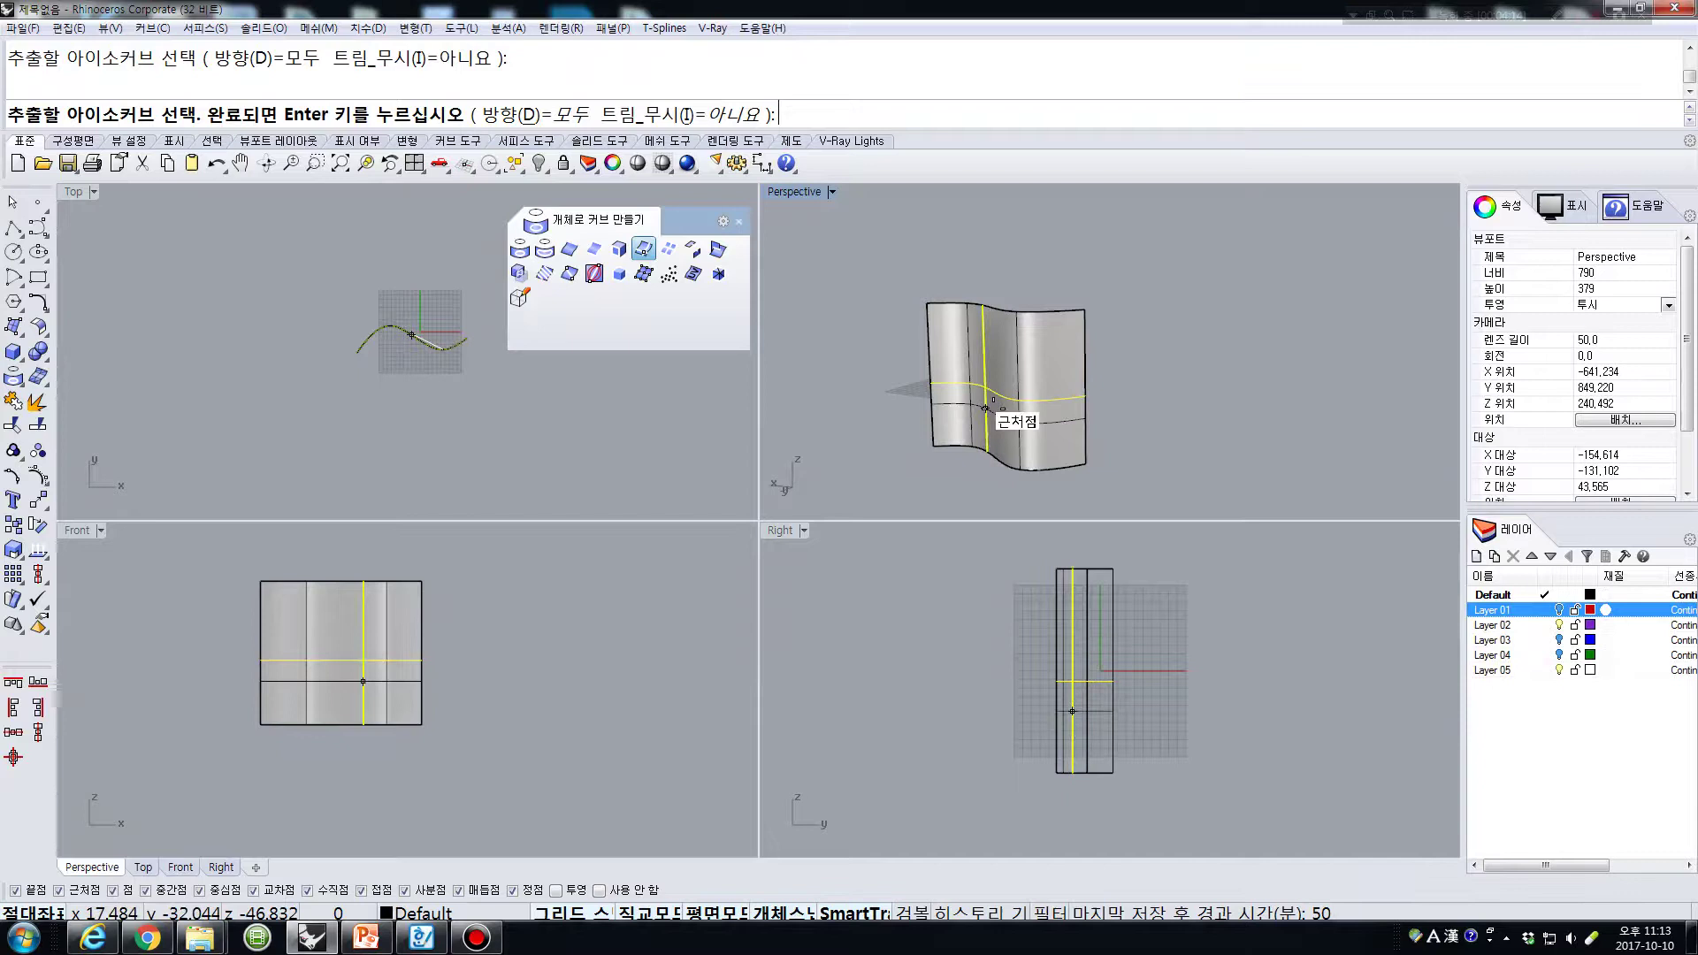
right_click_drag(1015, 399, 1066, 376)
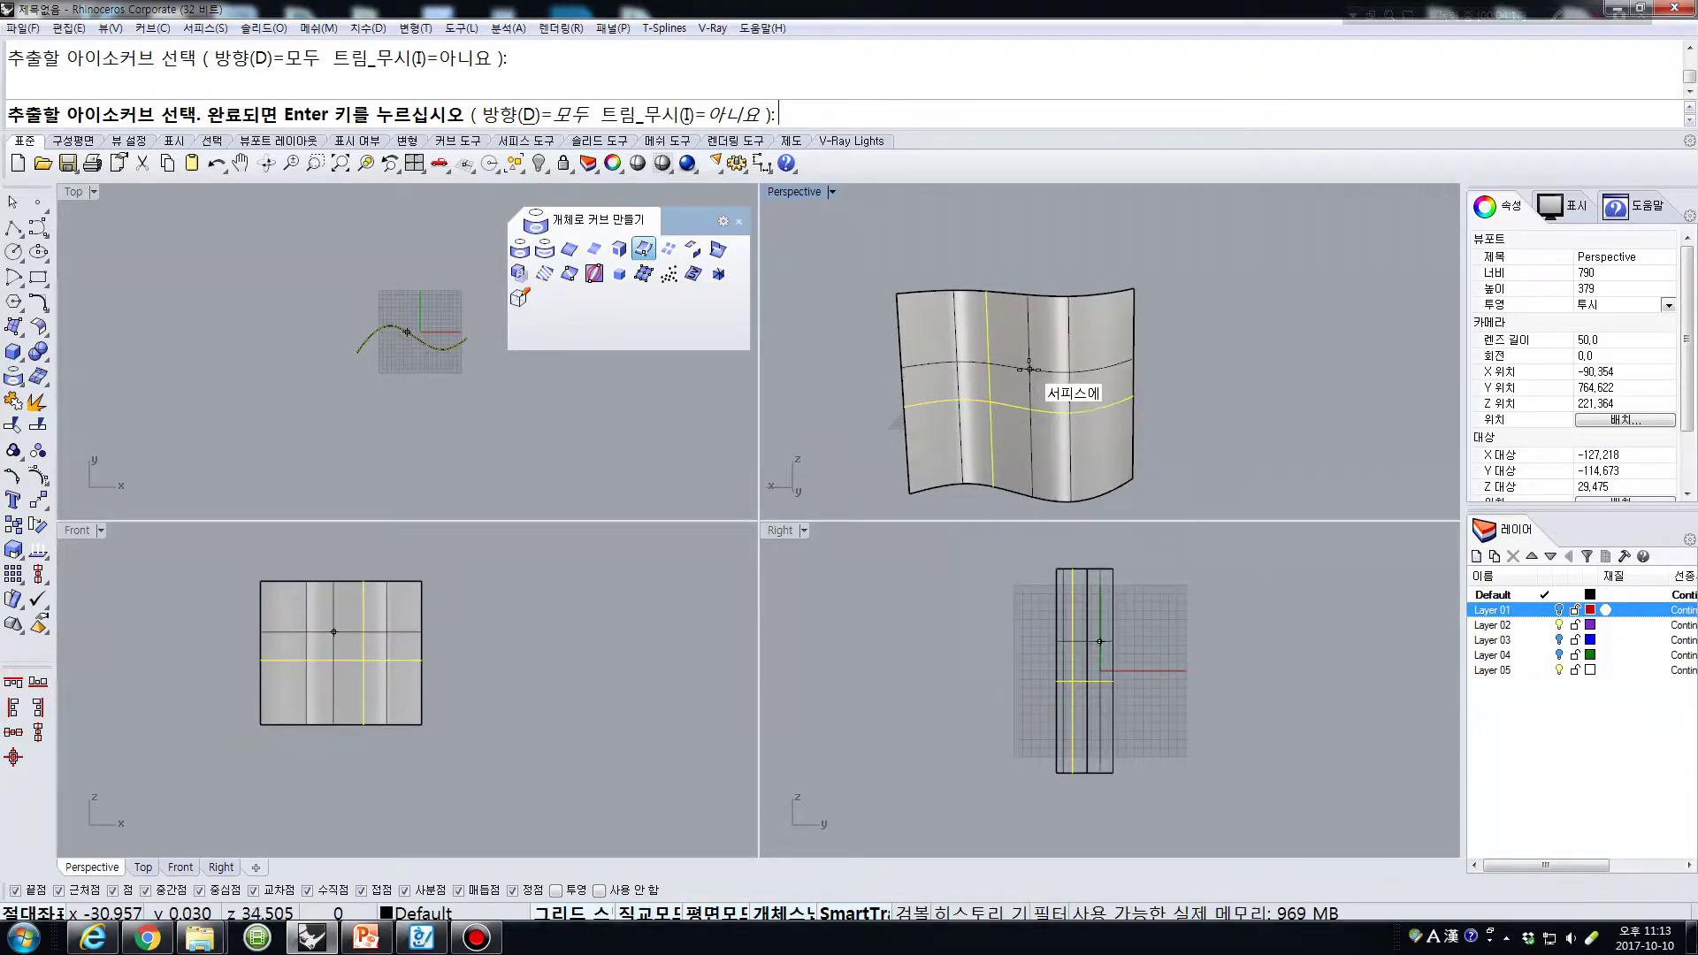
left_click(1026, 365)
right_click(1016, 341)
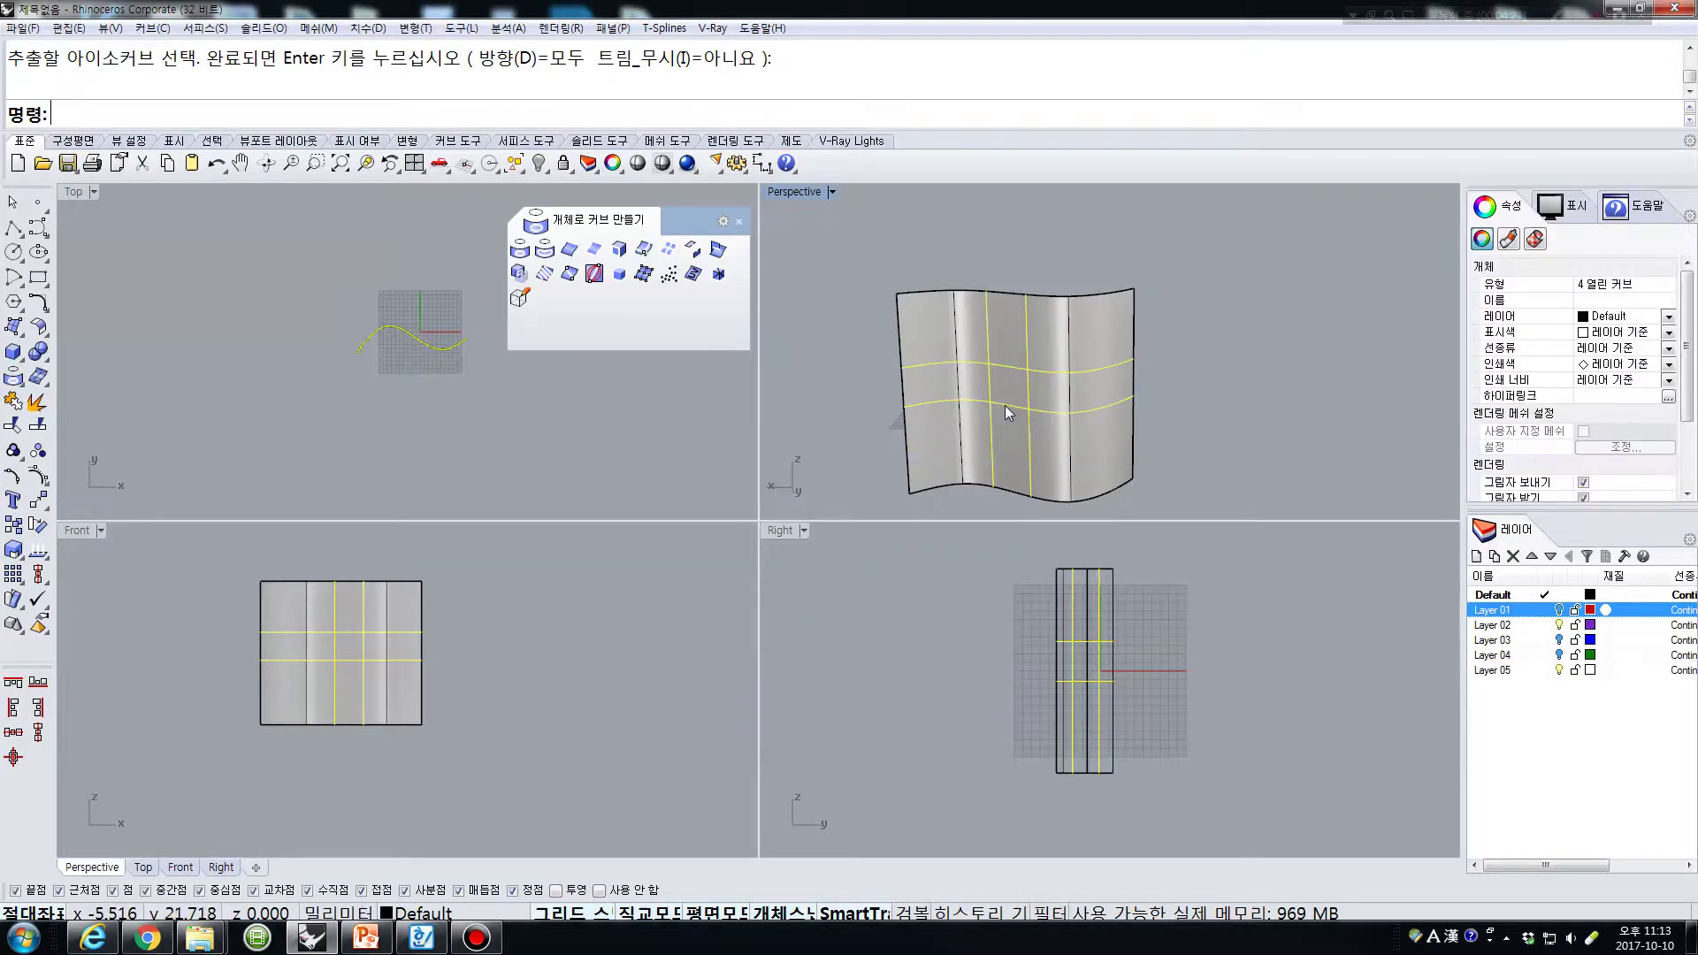
- Select the extracted isocurves and the wavy surface individually to check that the curves are separate objects
left_click(991, 416)
left_click(1007, 371)
left_click(1013, 408)
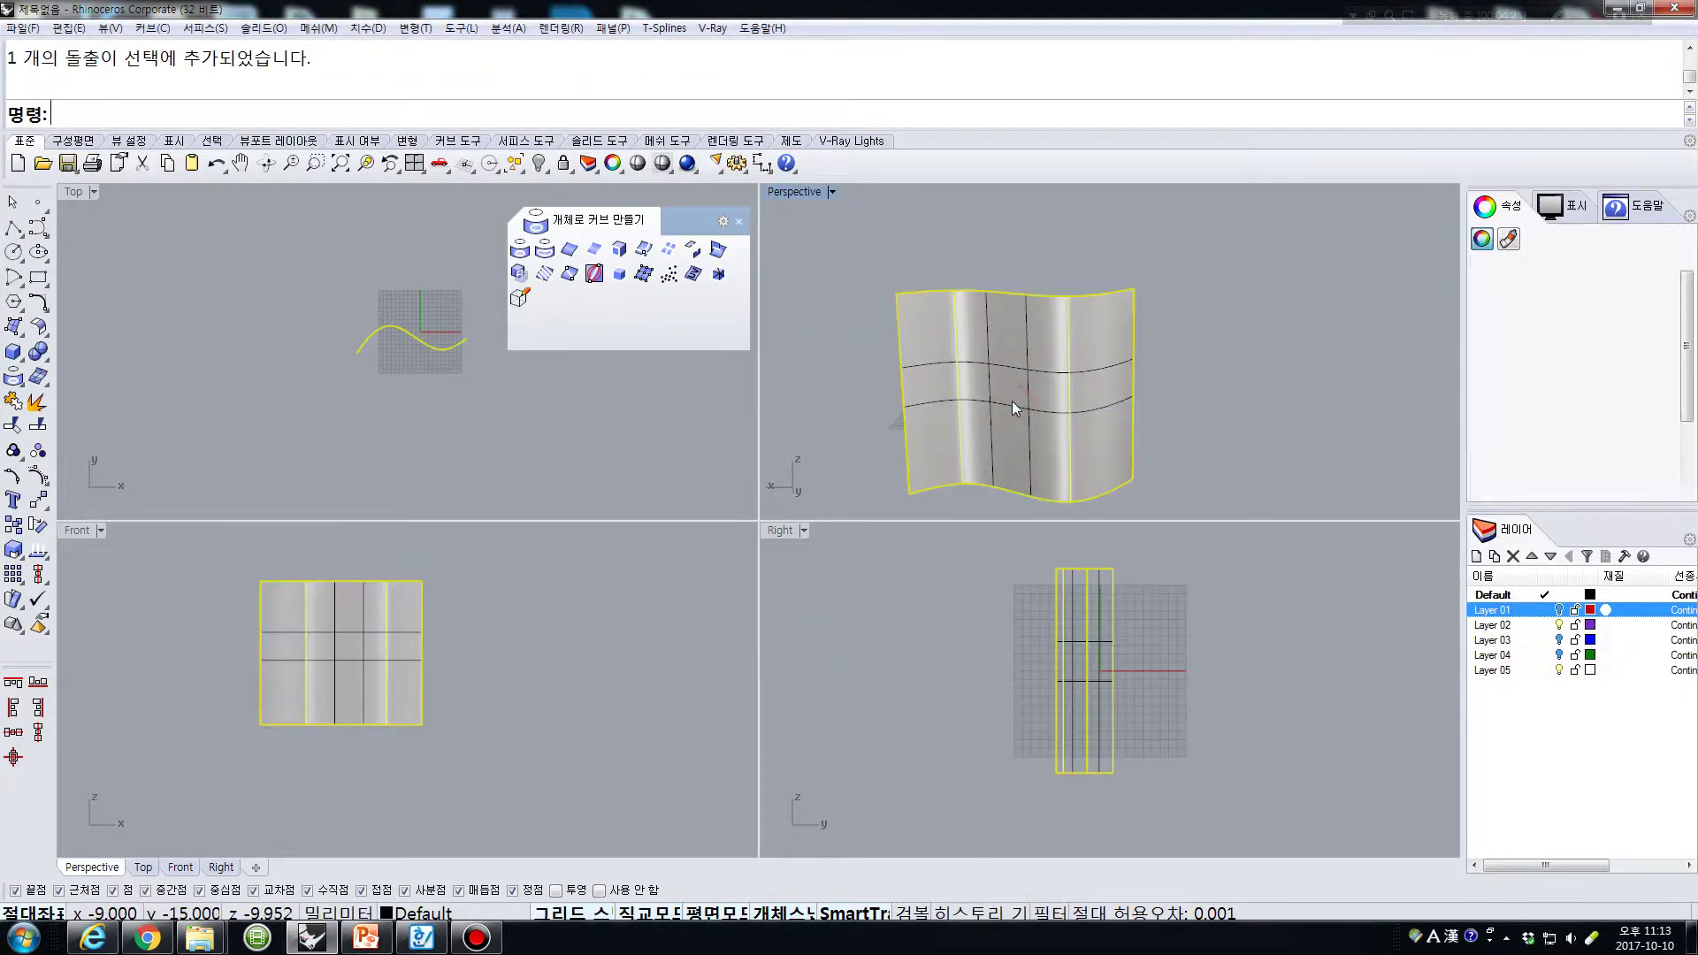
left_click(1015, 369)
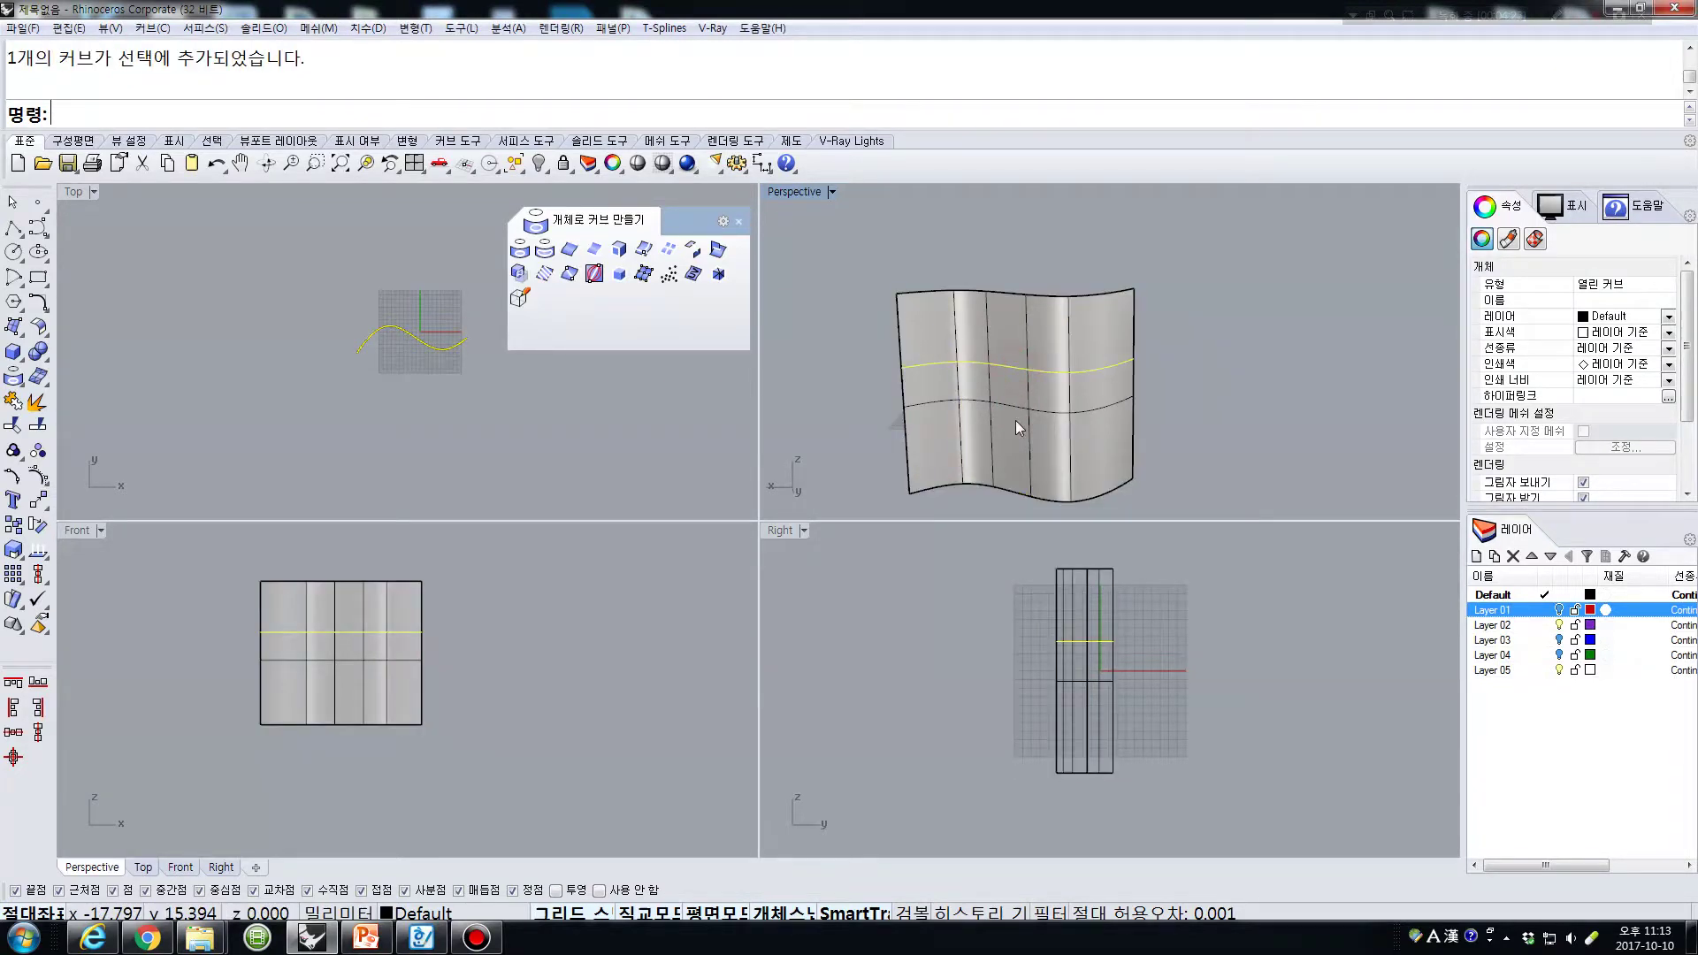
left_click(1223, 385)
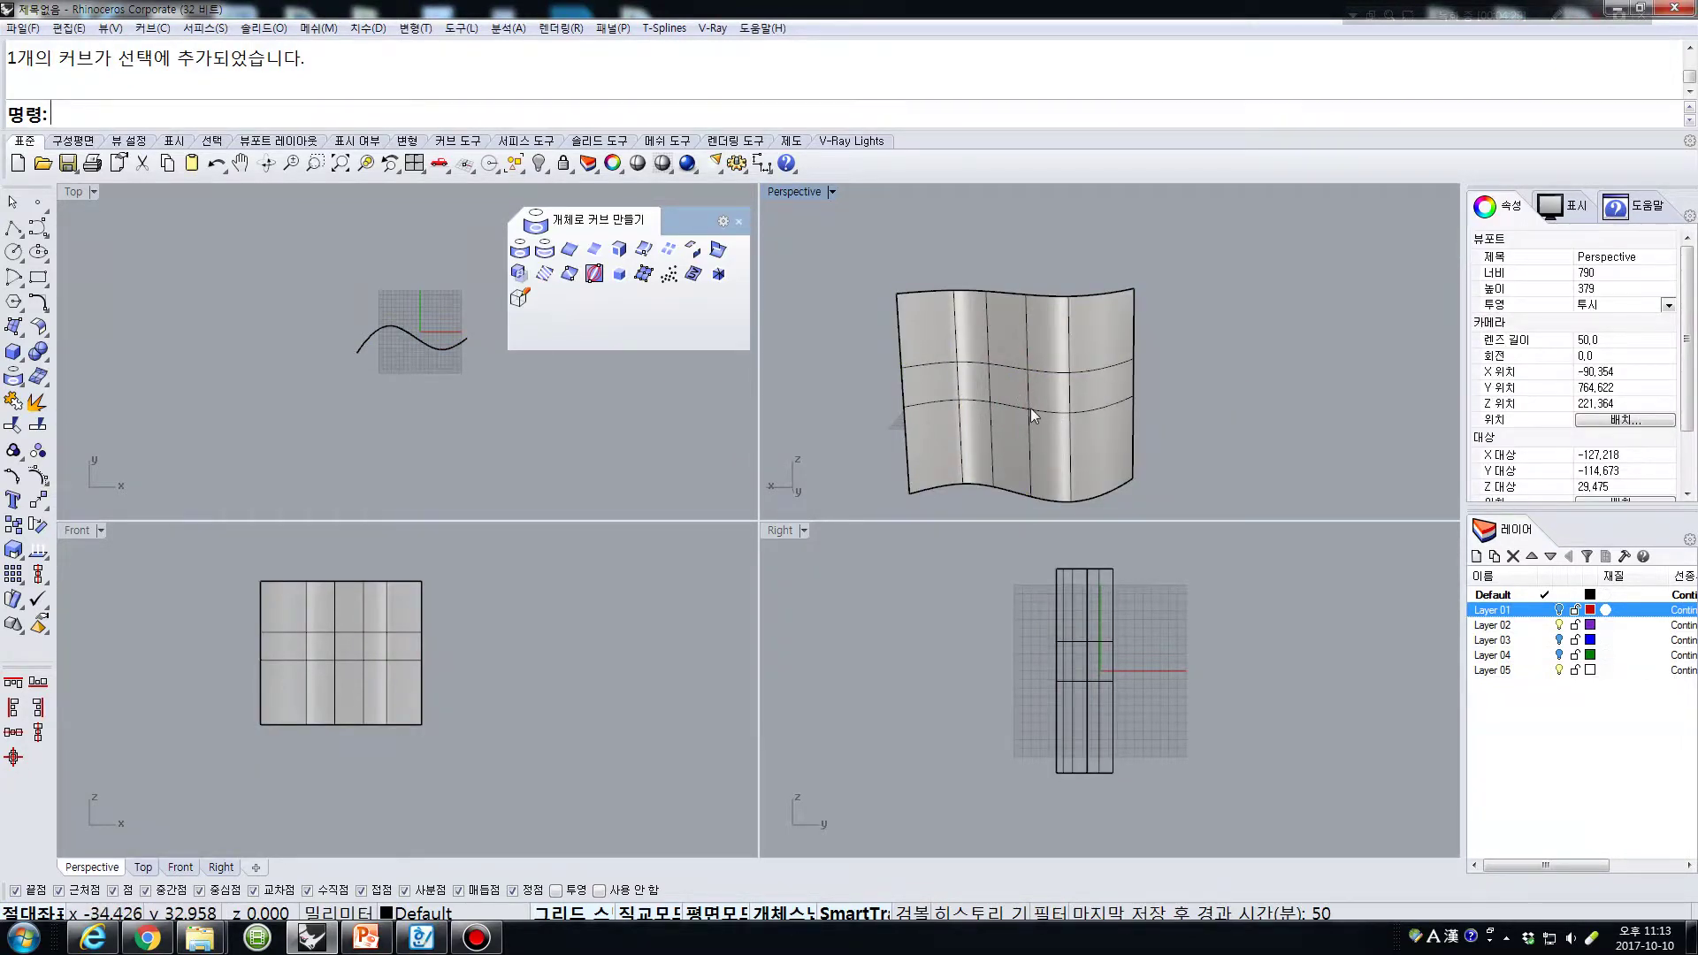
- Delete the four extracted isocurves, leaving the wavy surface out of the selection
left_click(1031, 400)
left_click(1028, 396)
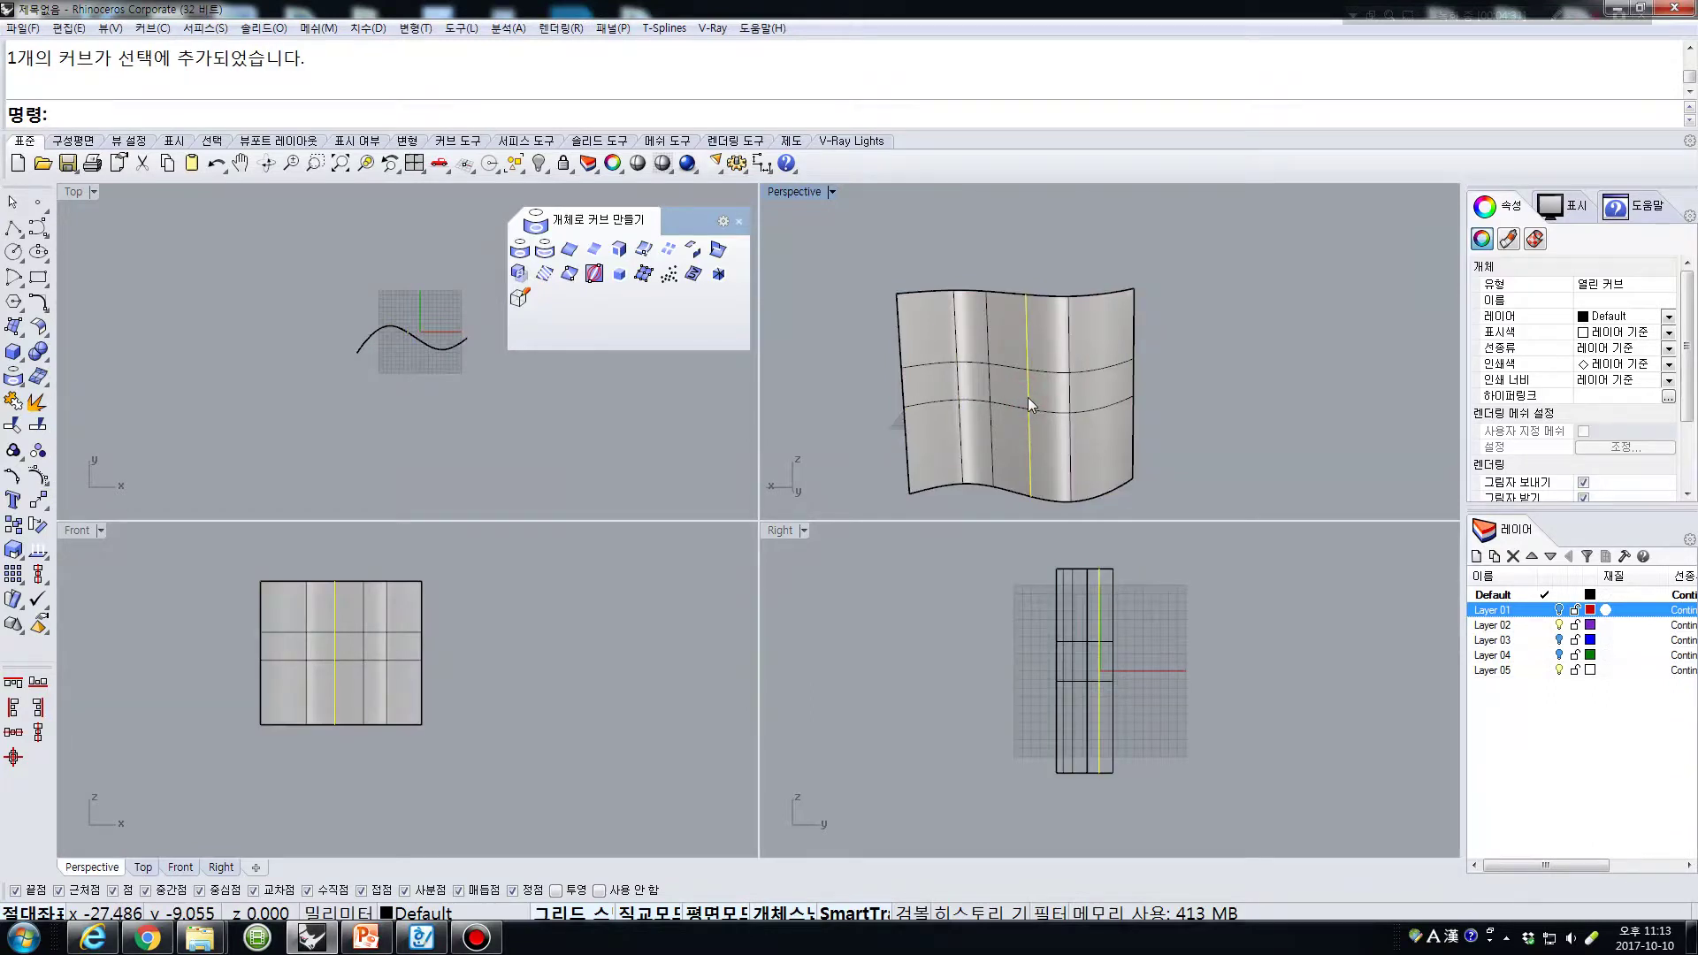
left_click(1040, 370, "shift")
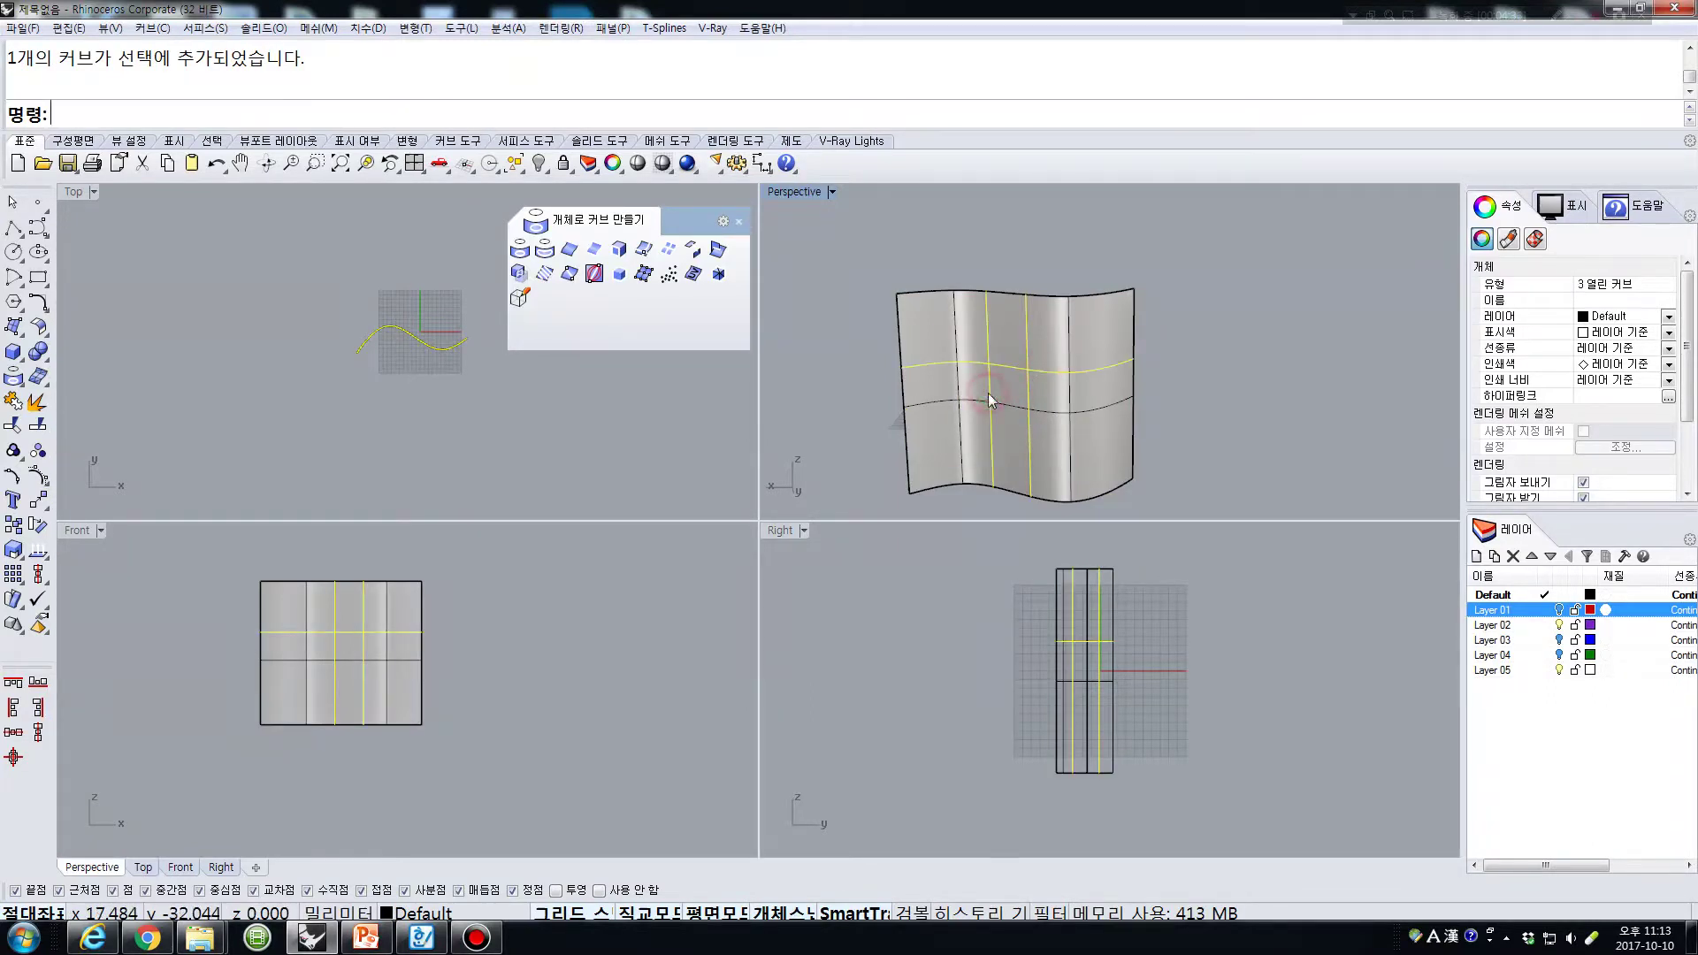
left_click(1003, 400, "shift")
left_click(1005, 404, "shift")
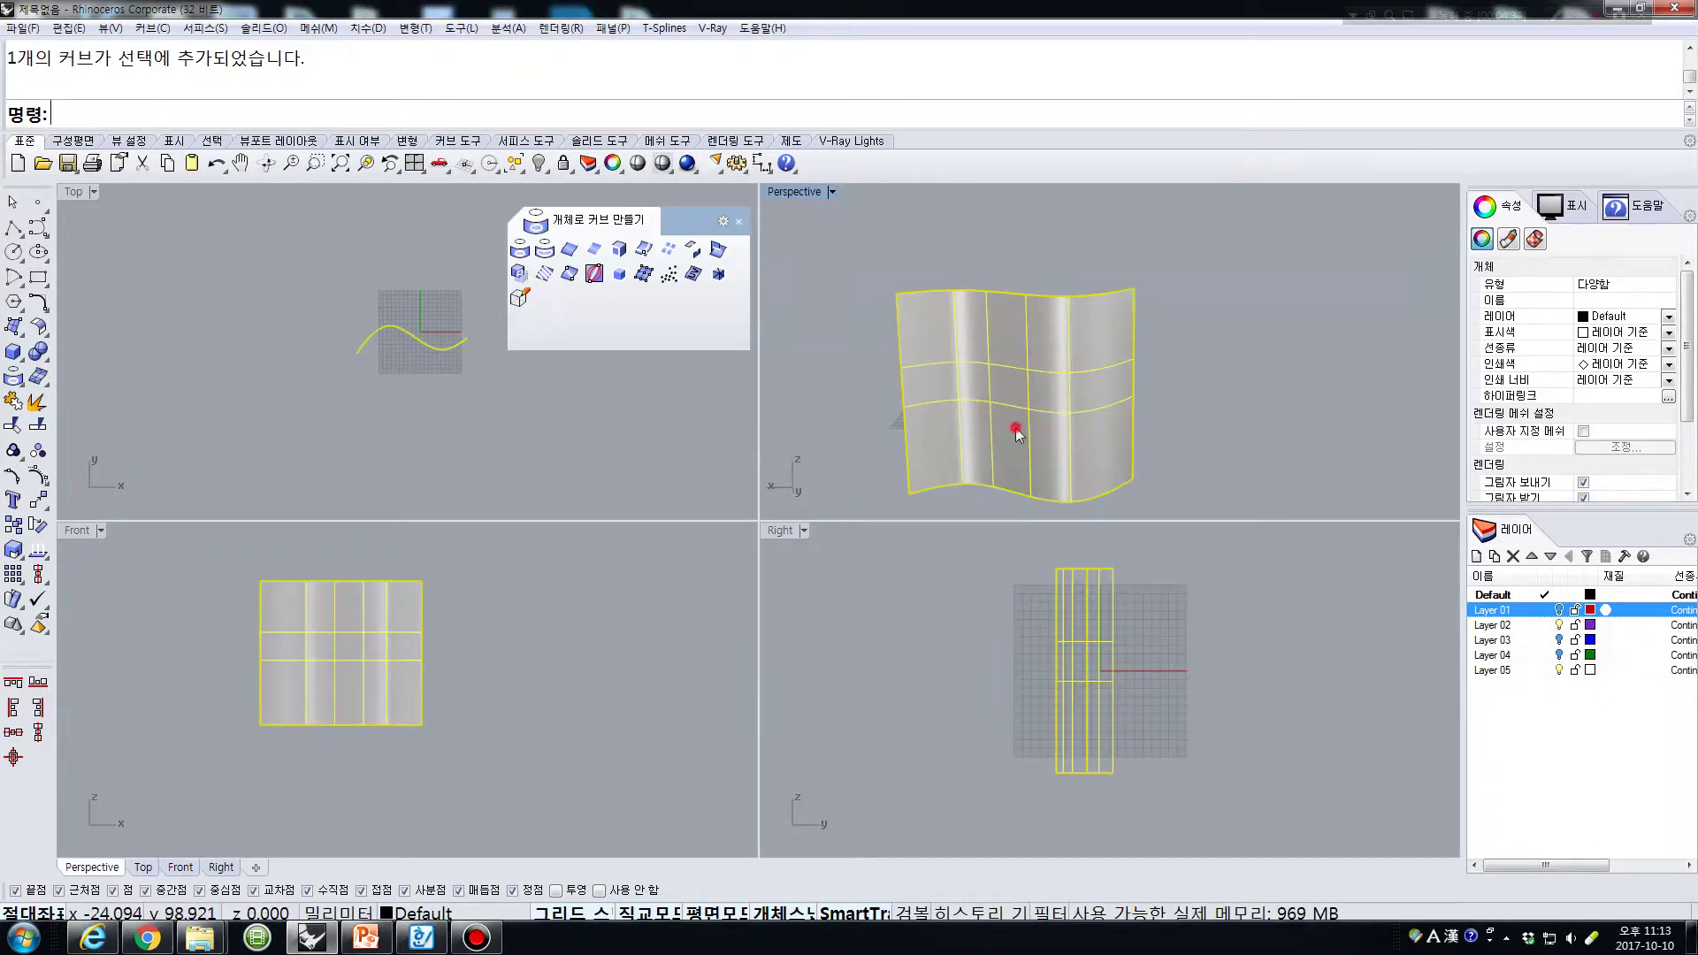
left_click(1017, 431, "ctrl")
key("Delete")
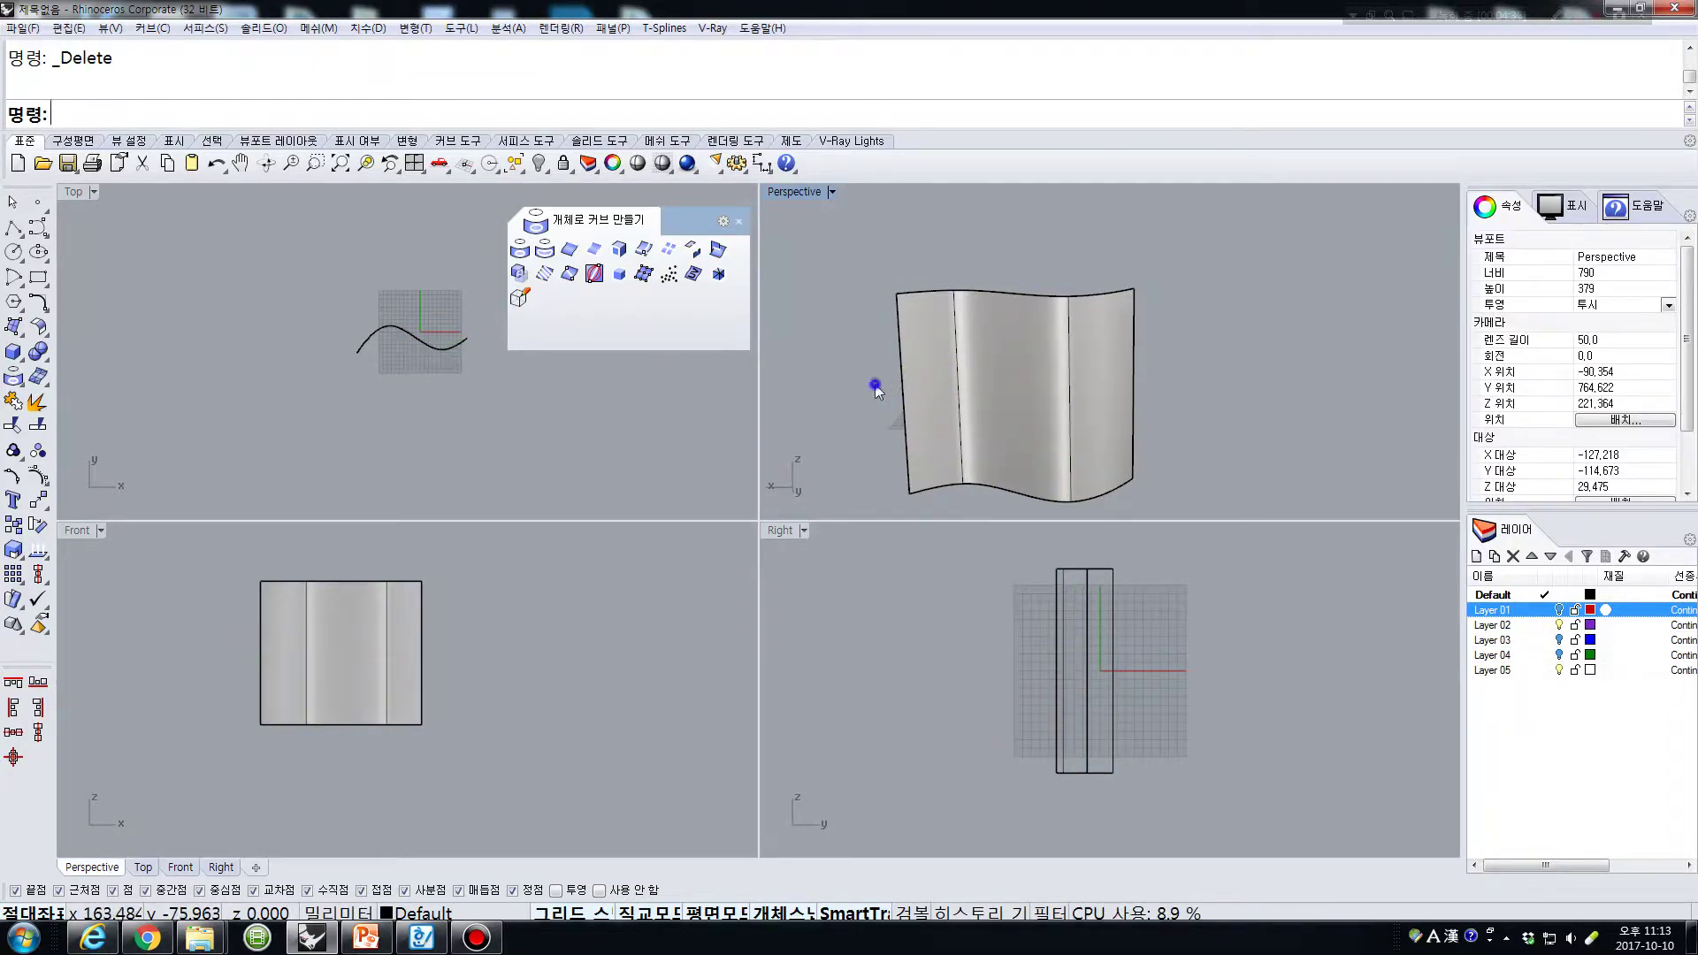
- Extract three isocurves at different heights on the wavy surface with the direction set to U
right_click(875, 389)
left_click(968, 431)
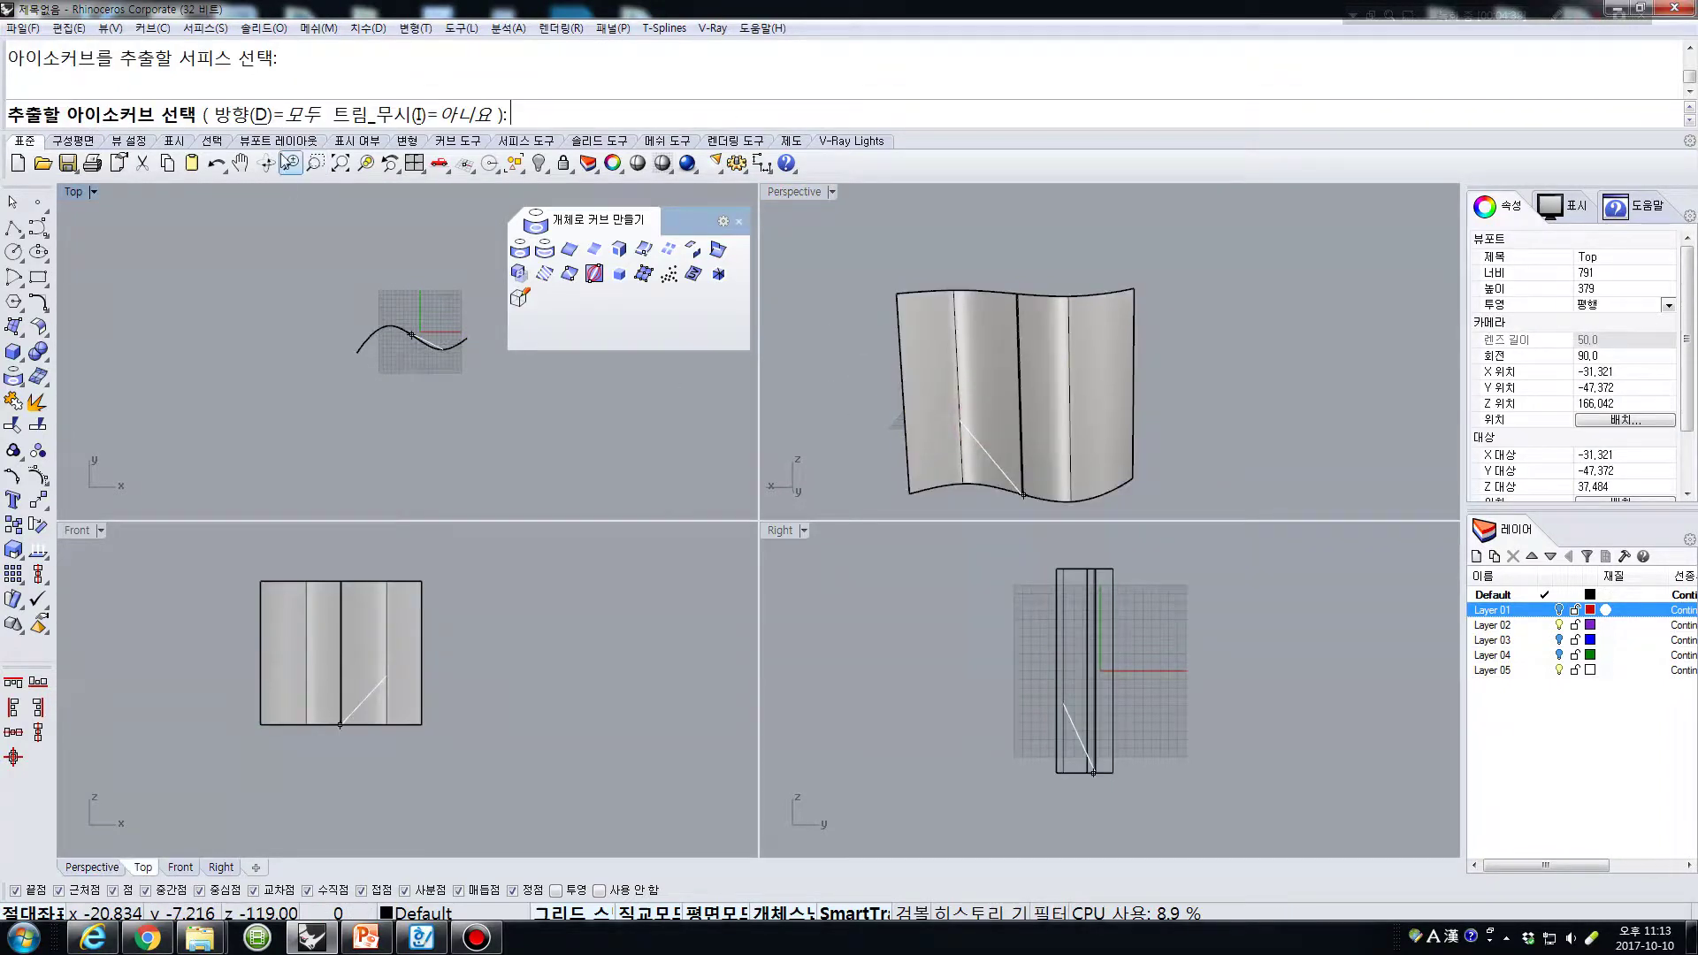
left_click(241, 119)
left_click(143, 115)
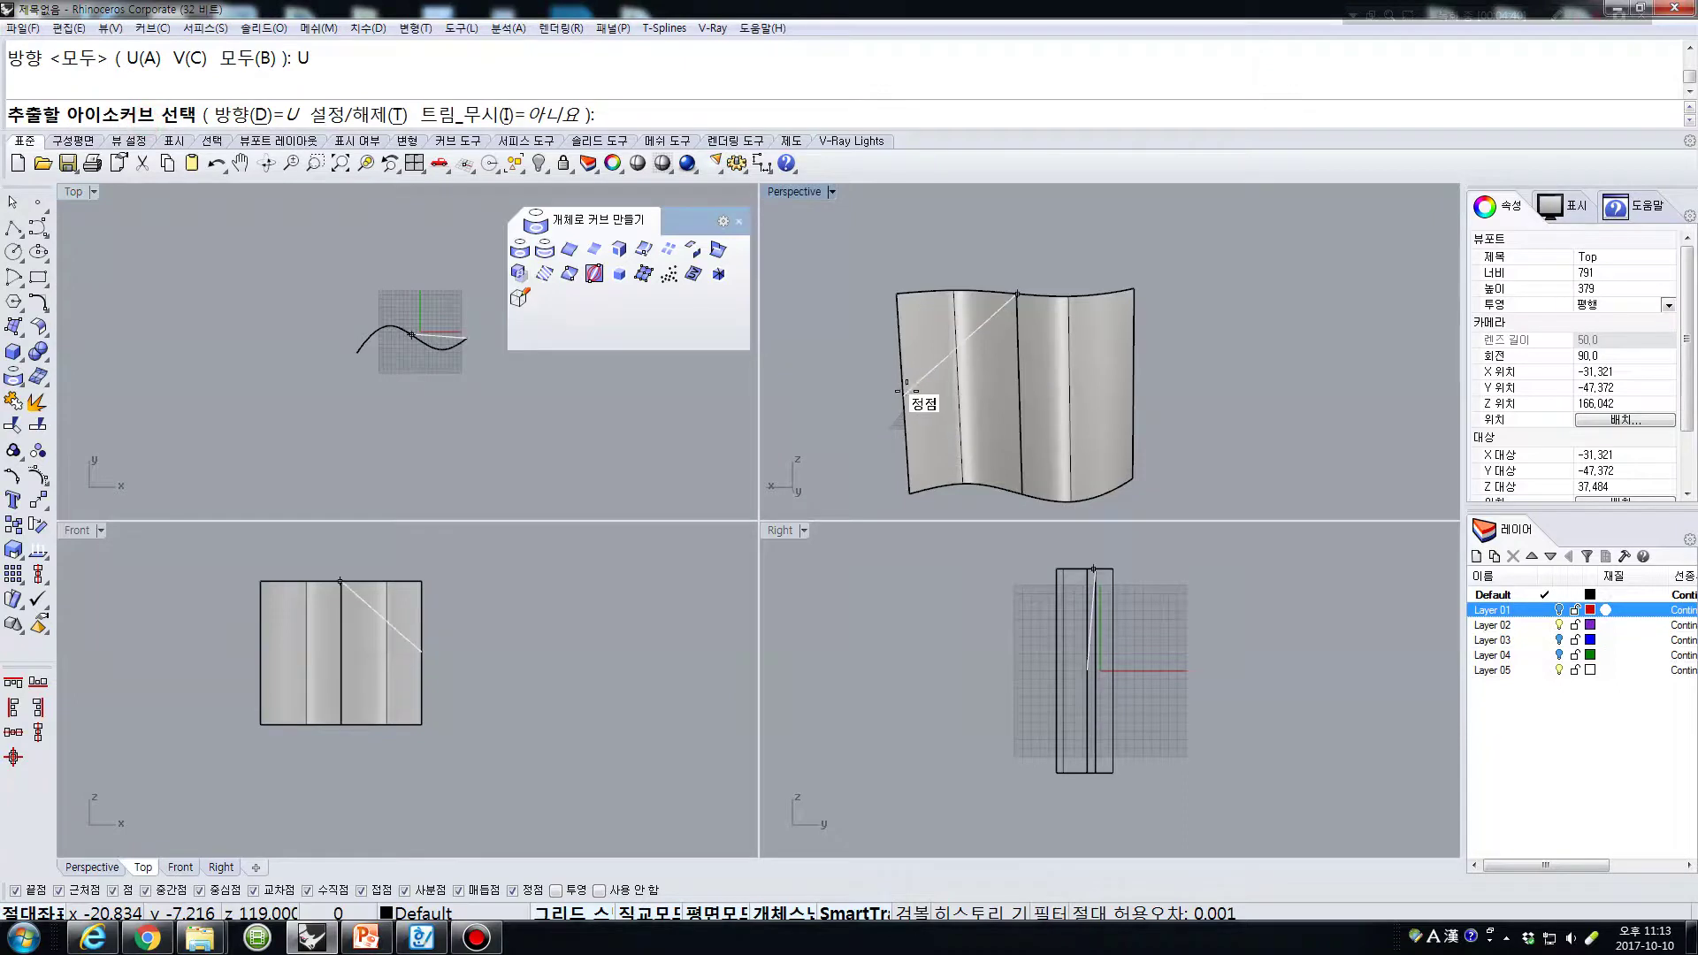
left_click(1025, 396)
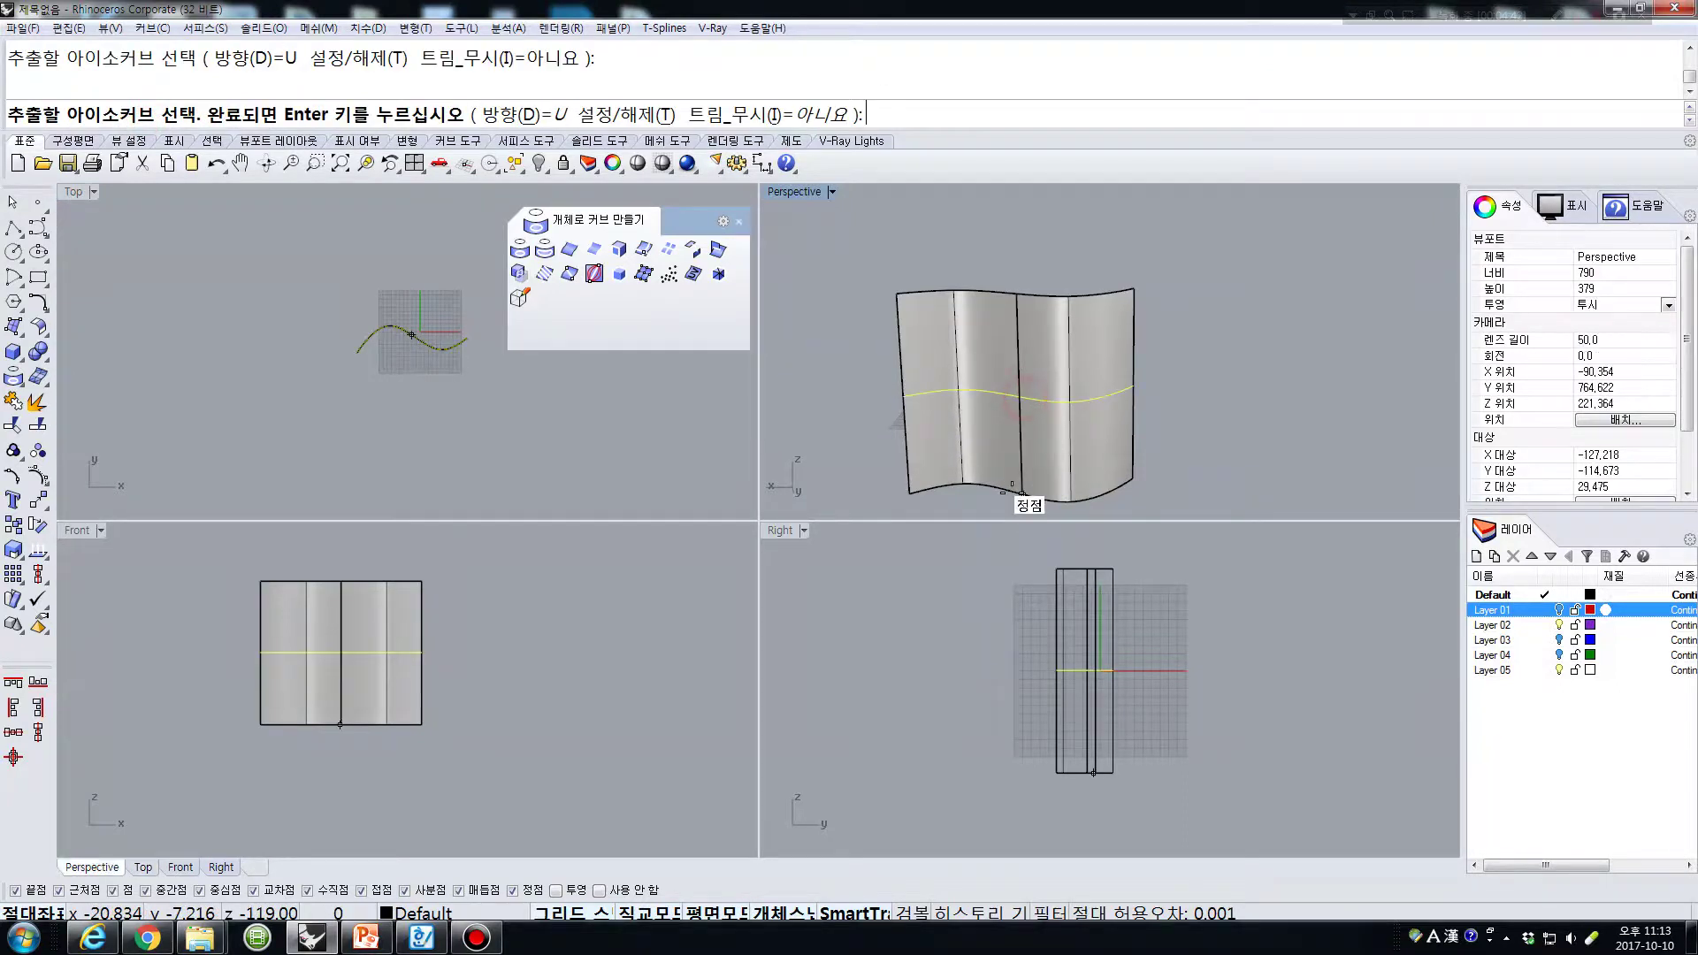
left_click(976, 433)
left_click(981, 340)
key("Return")
- Inspect the surface and the three U-direction isocurves by selecting each of them separately
right_click_drag(1255, 386, 1128, 379)
right_click_drag(959, 272, 1104, 375)
left_click(1082, 331)
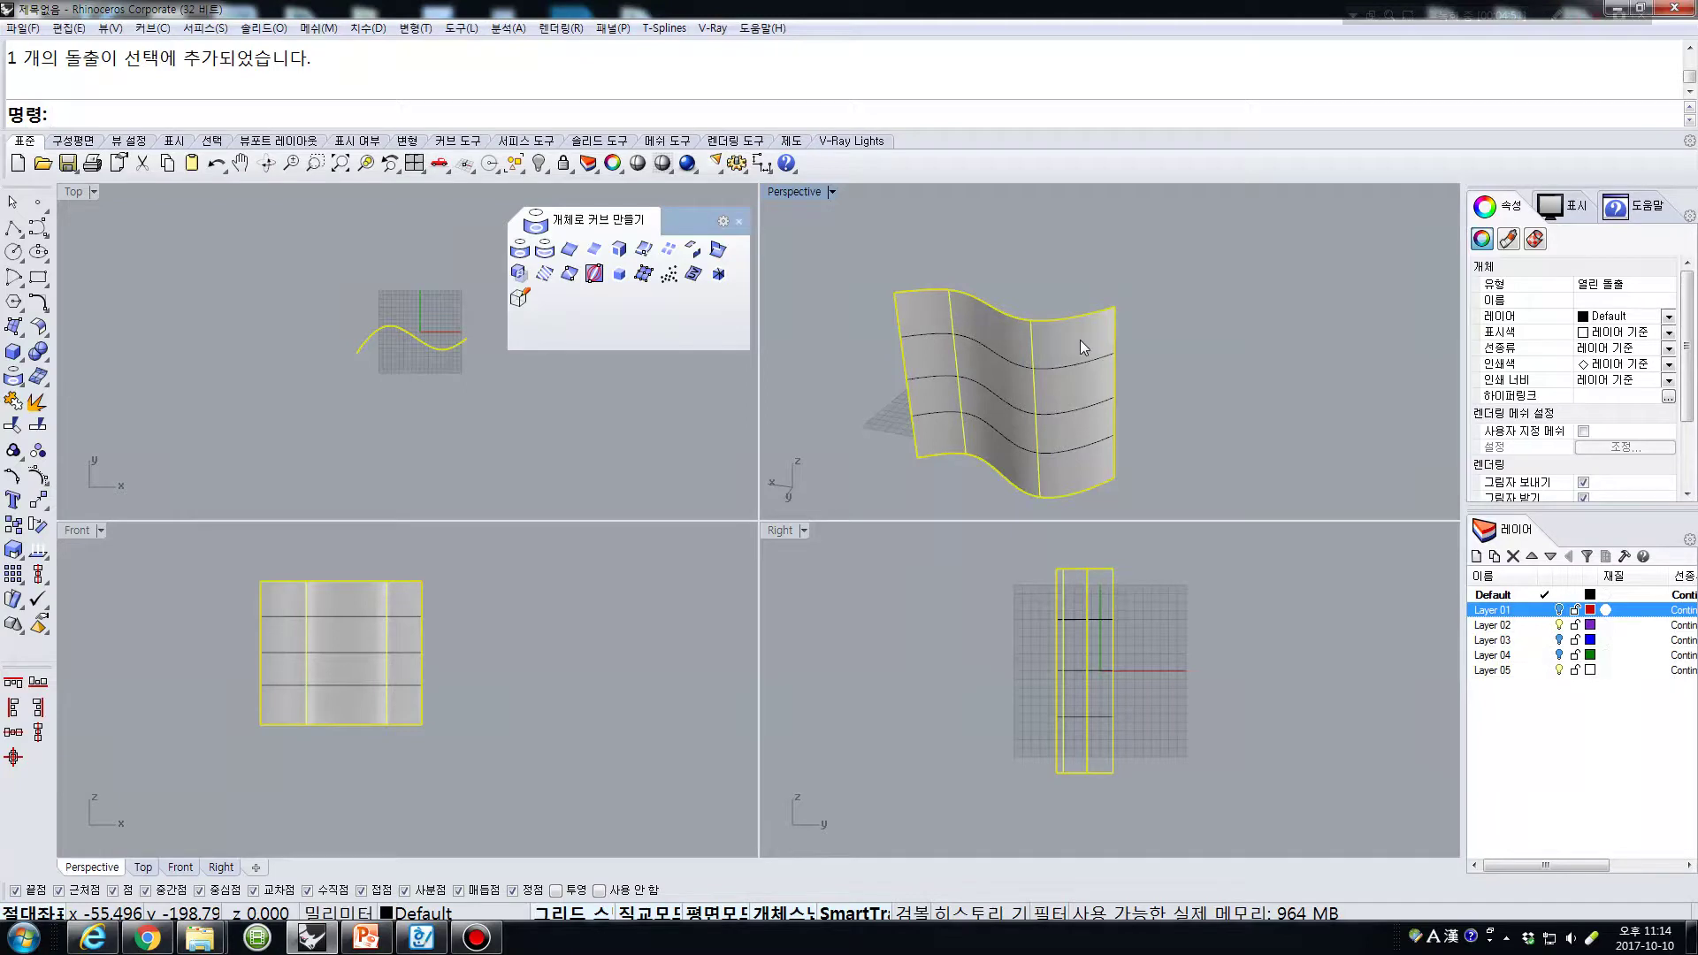
left_click(1010, 363)
left_click(990, 392)
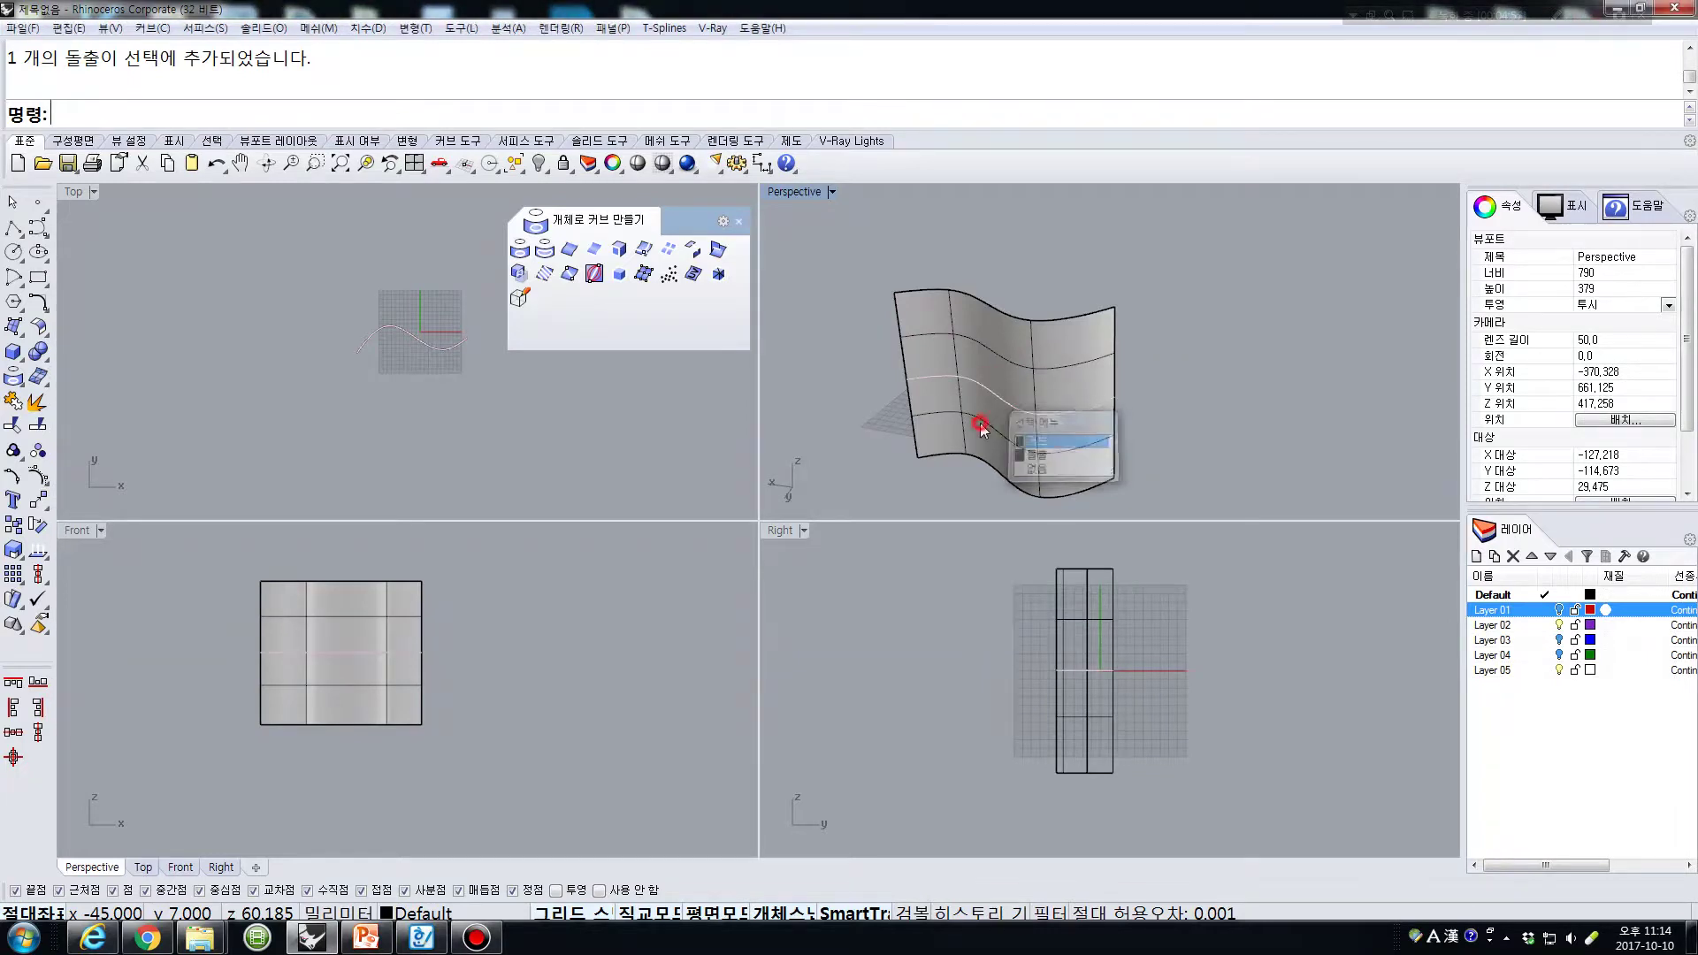
left_click(981, 425)
left_click(980, 386)
- Delete the three U-direction isocurves while keeping the wavy surface
left_click(979, 344)
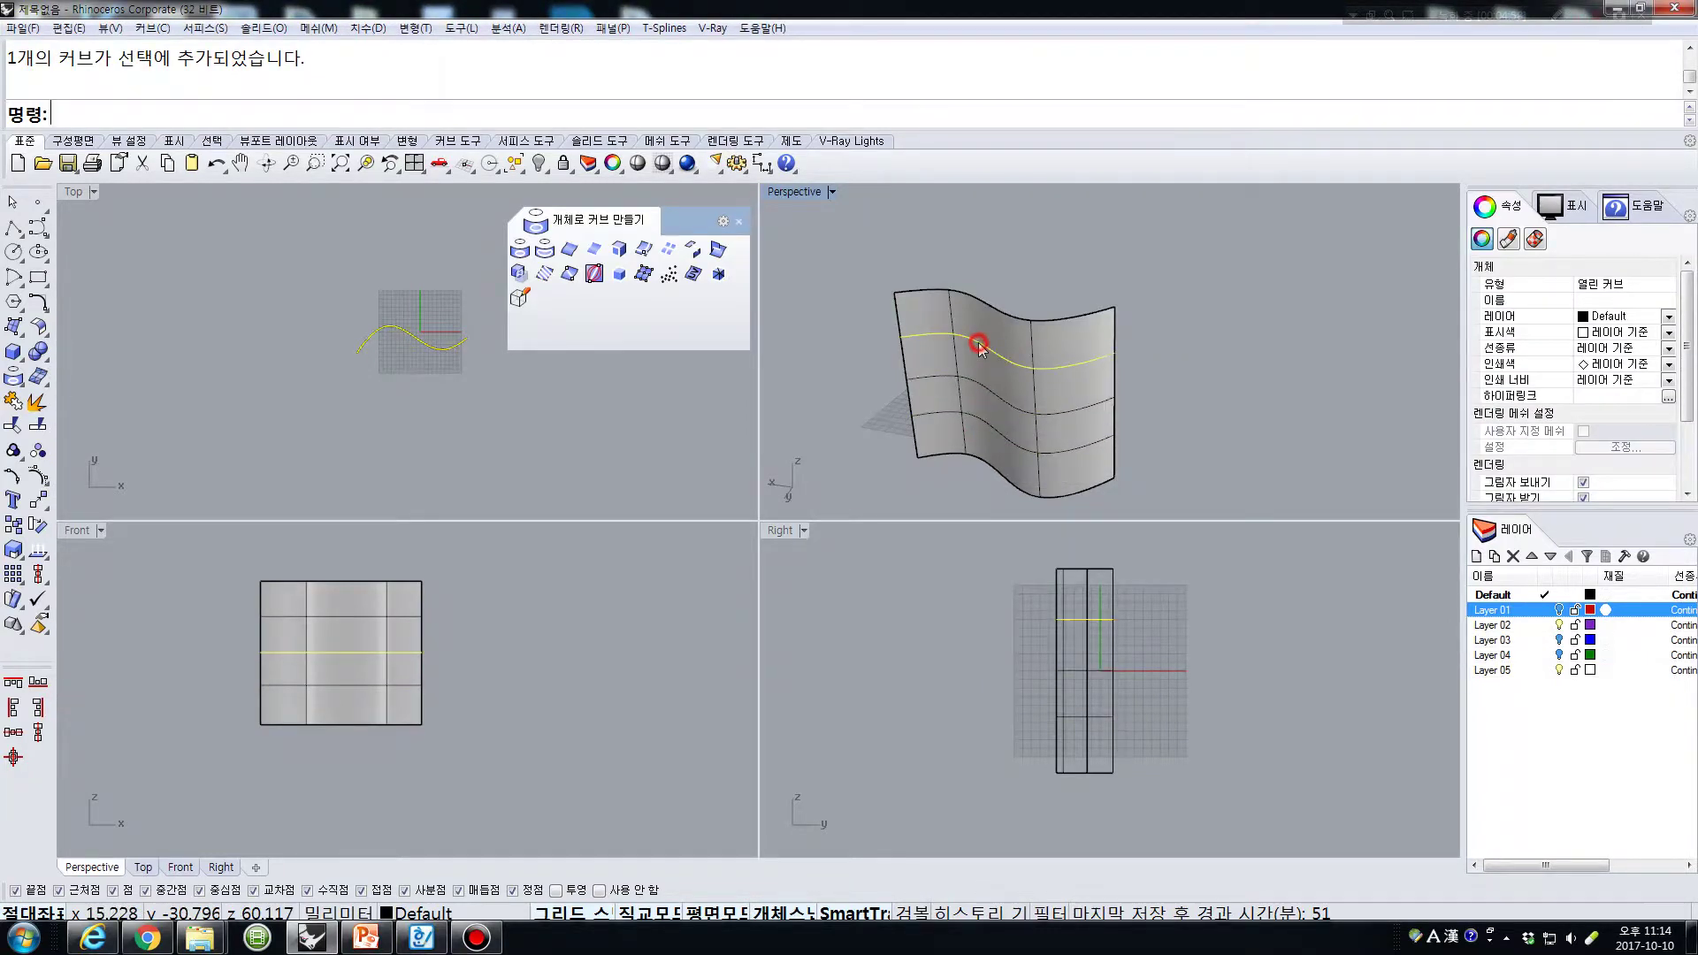
left_click(982, 382, "shift")
left_click(984, 386, "shift")
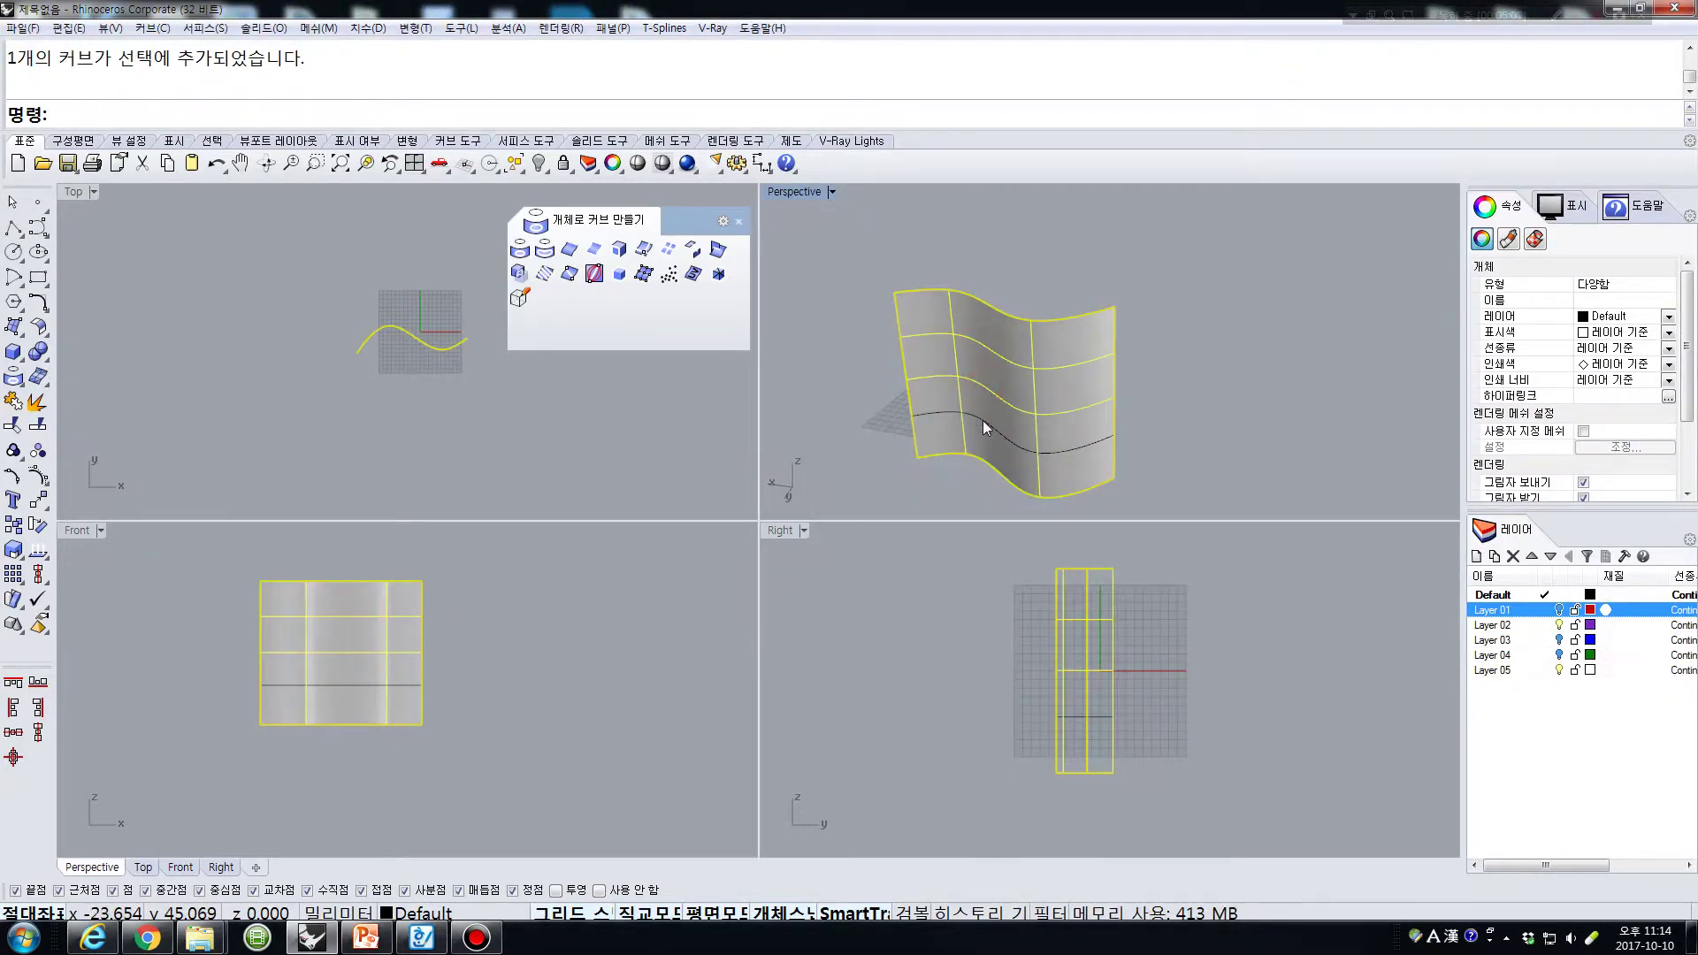
left_click(982, 424, "ctrl")
left_click(979, 433, "shift")
left_click(978, 416, "shift")
left_click(989, 440, "ctrl")
key("Delete")
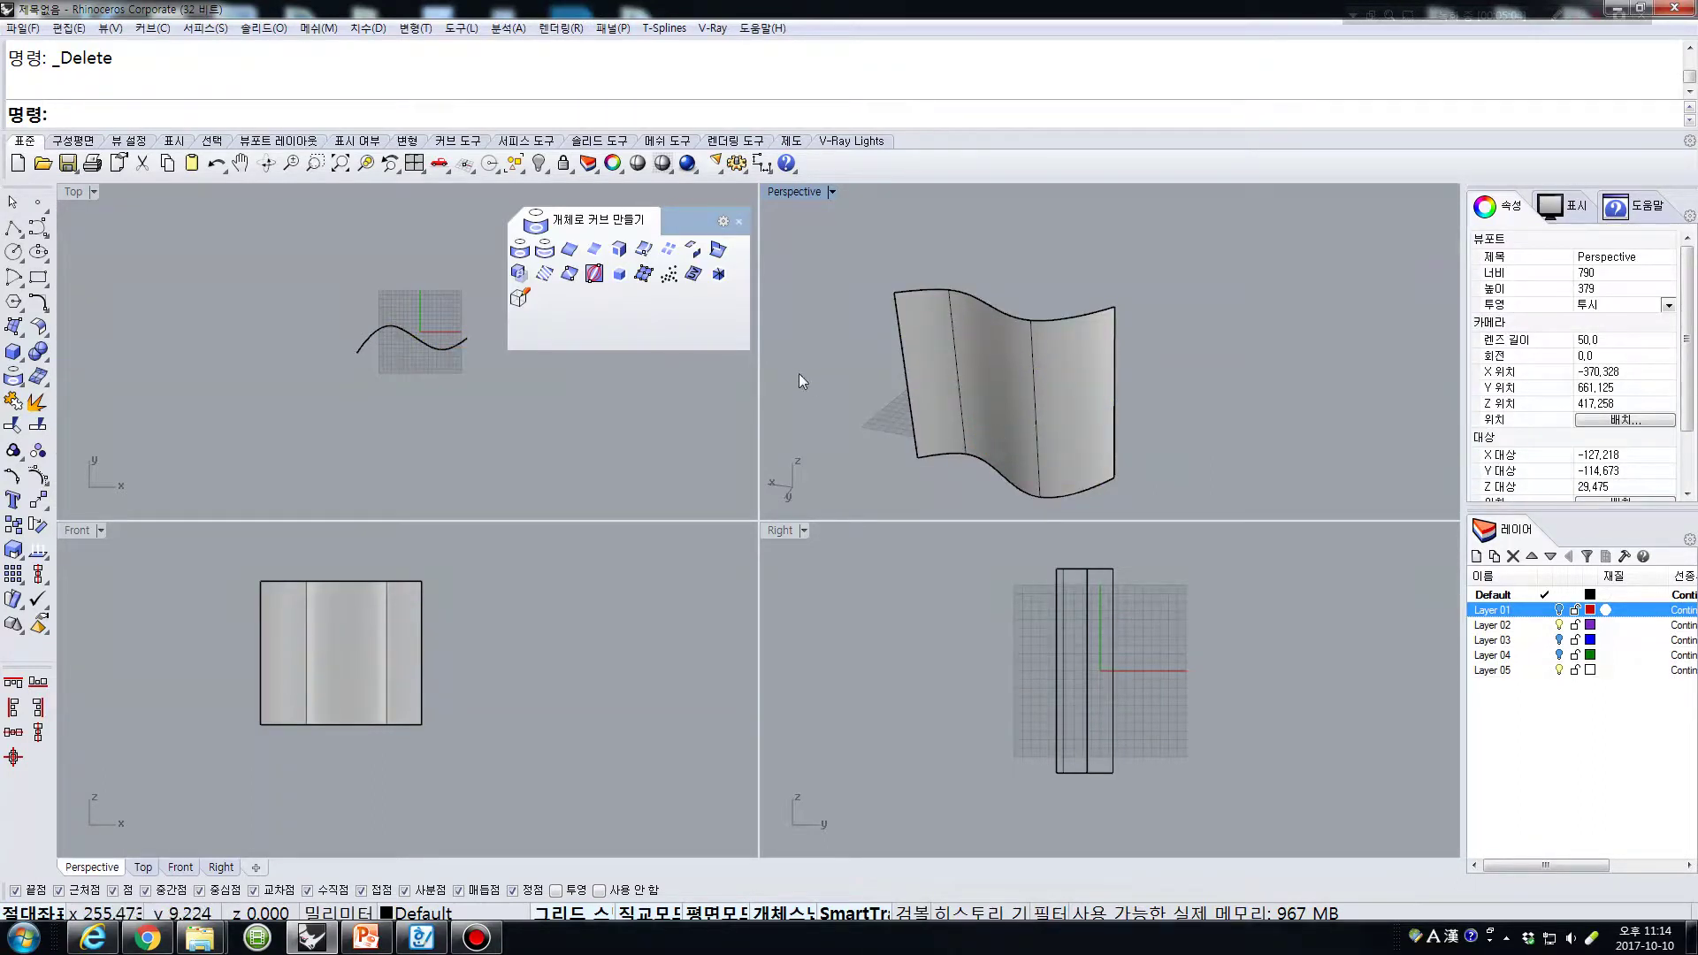
- Extract three isocurves from the wavy surface with the direction set to V
key("Return")
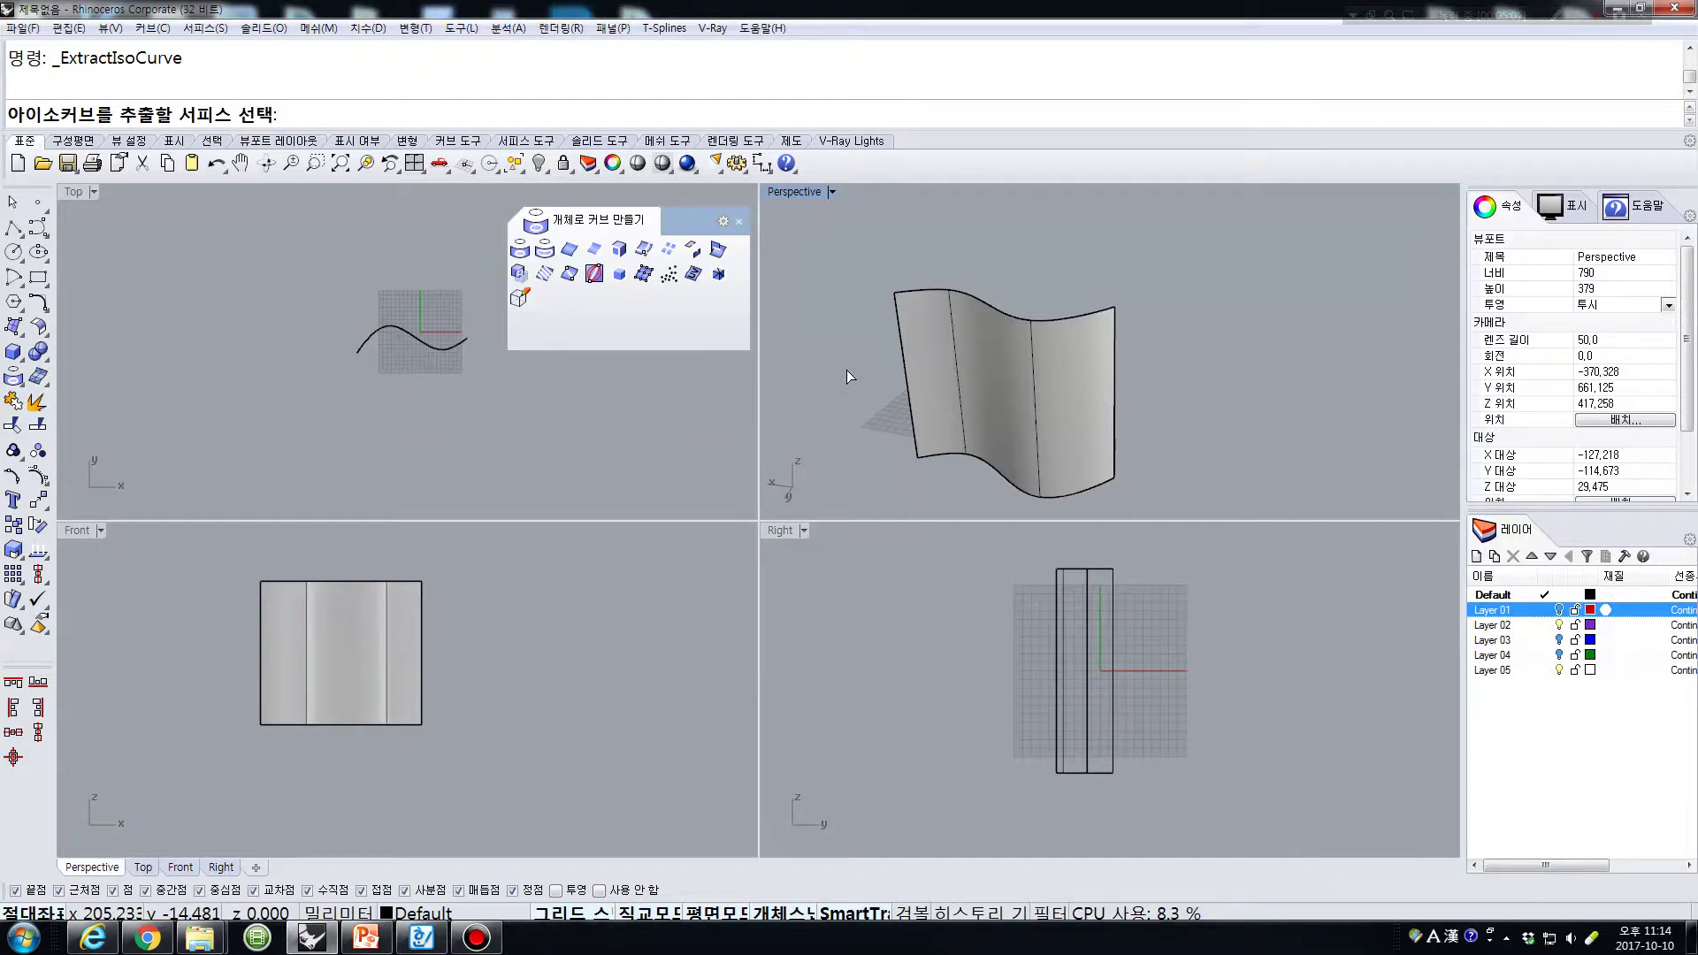
left_click(1013, 372)
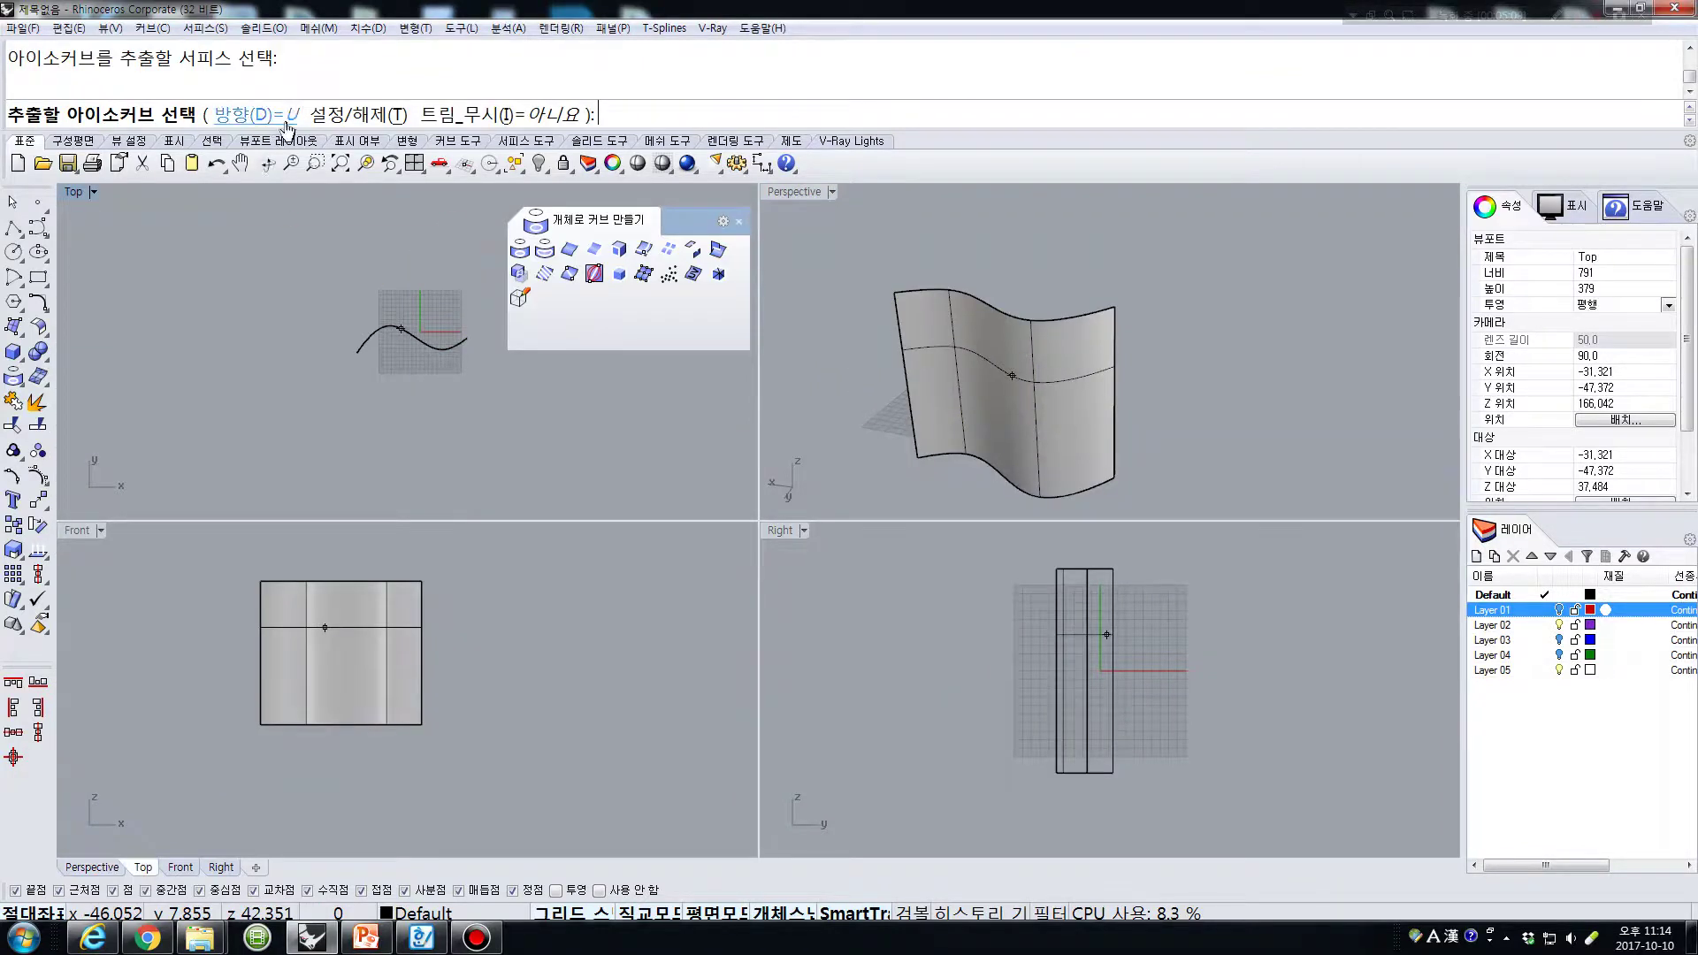
left_click(270, 116)
left_click(166, 116)
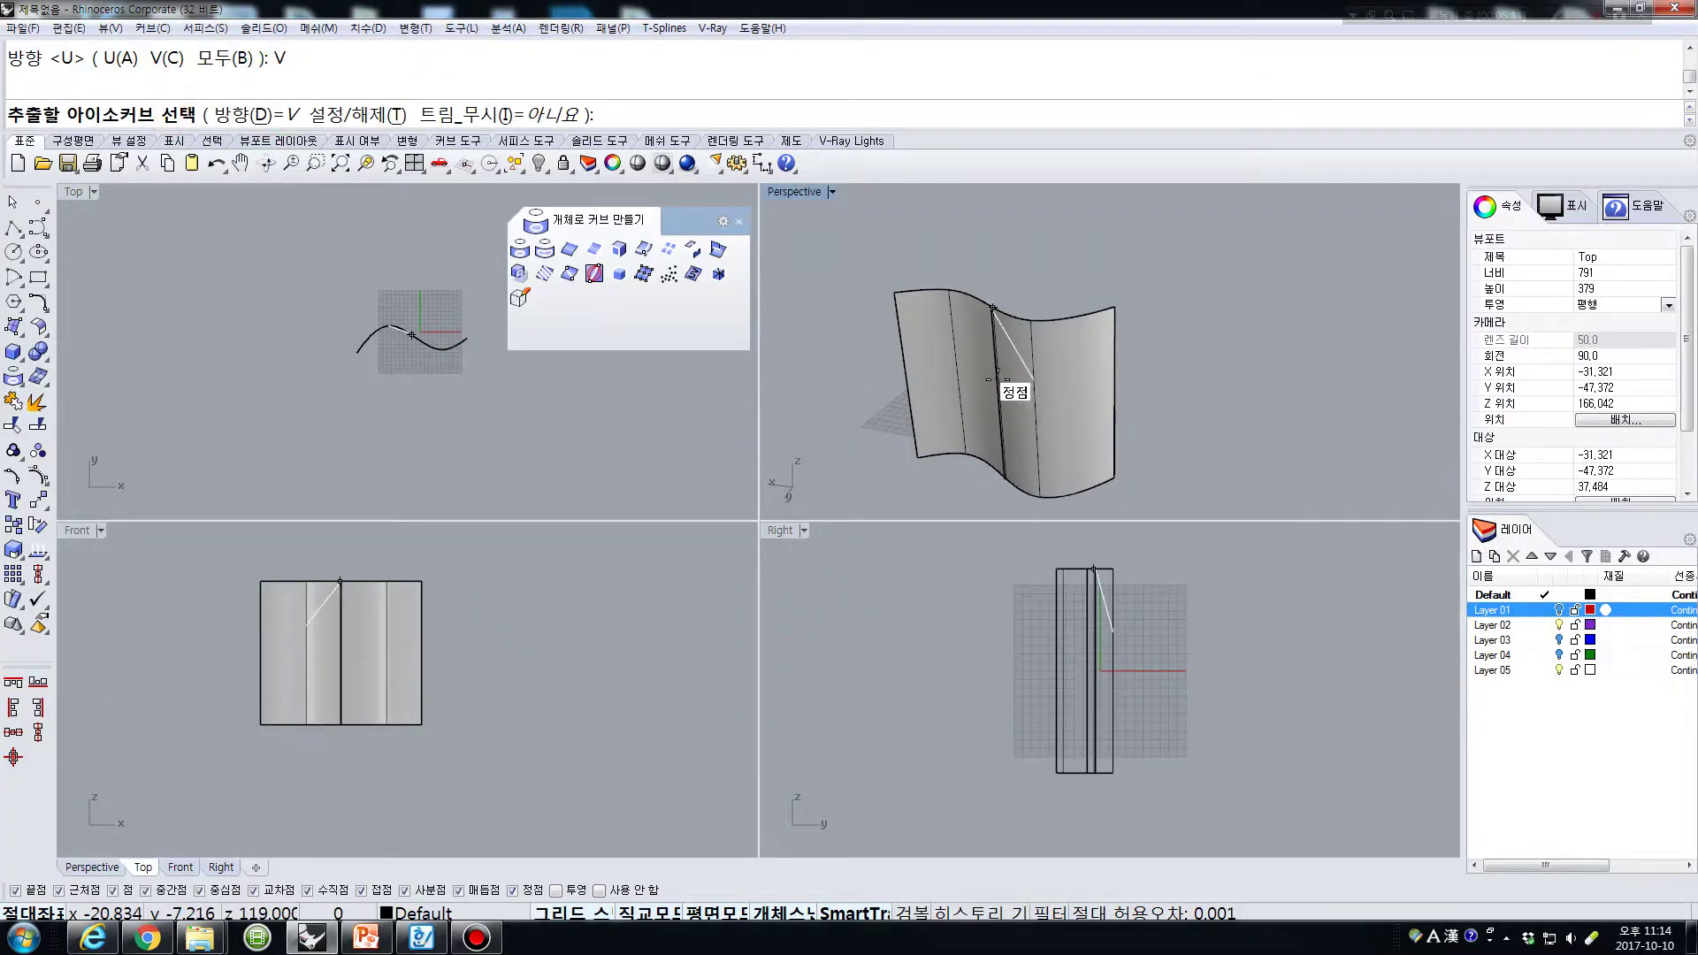
left_click(1067, 392)
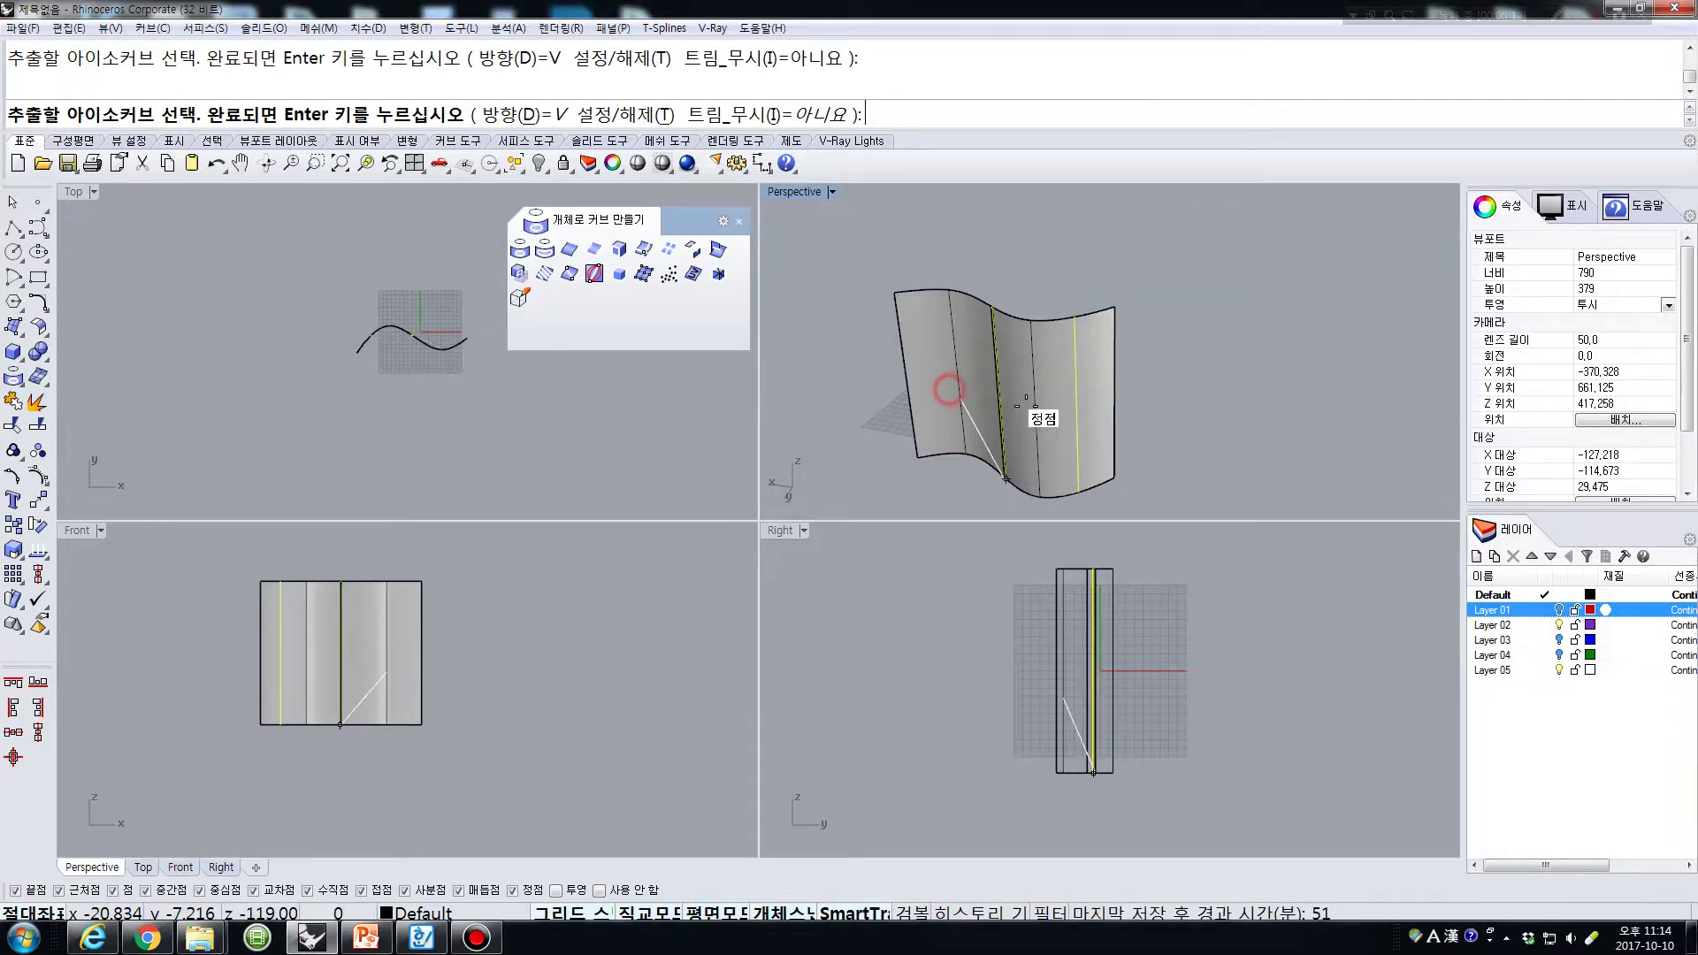
key("Return")
- Delete the three V-direction isocurves from the wavy surface
left_click_drag(969, 284, 1080, 513)
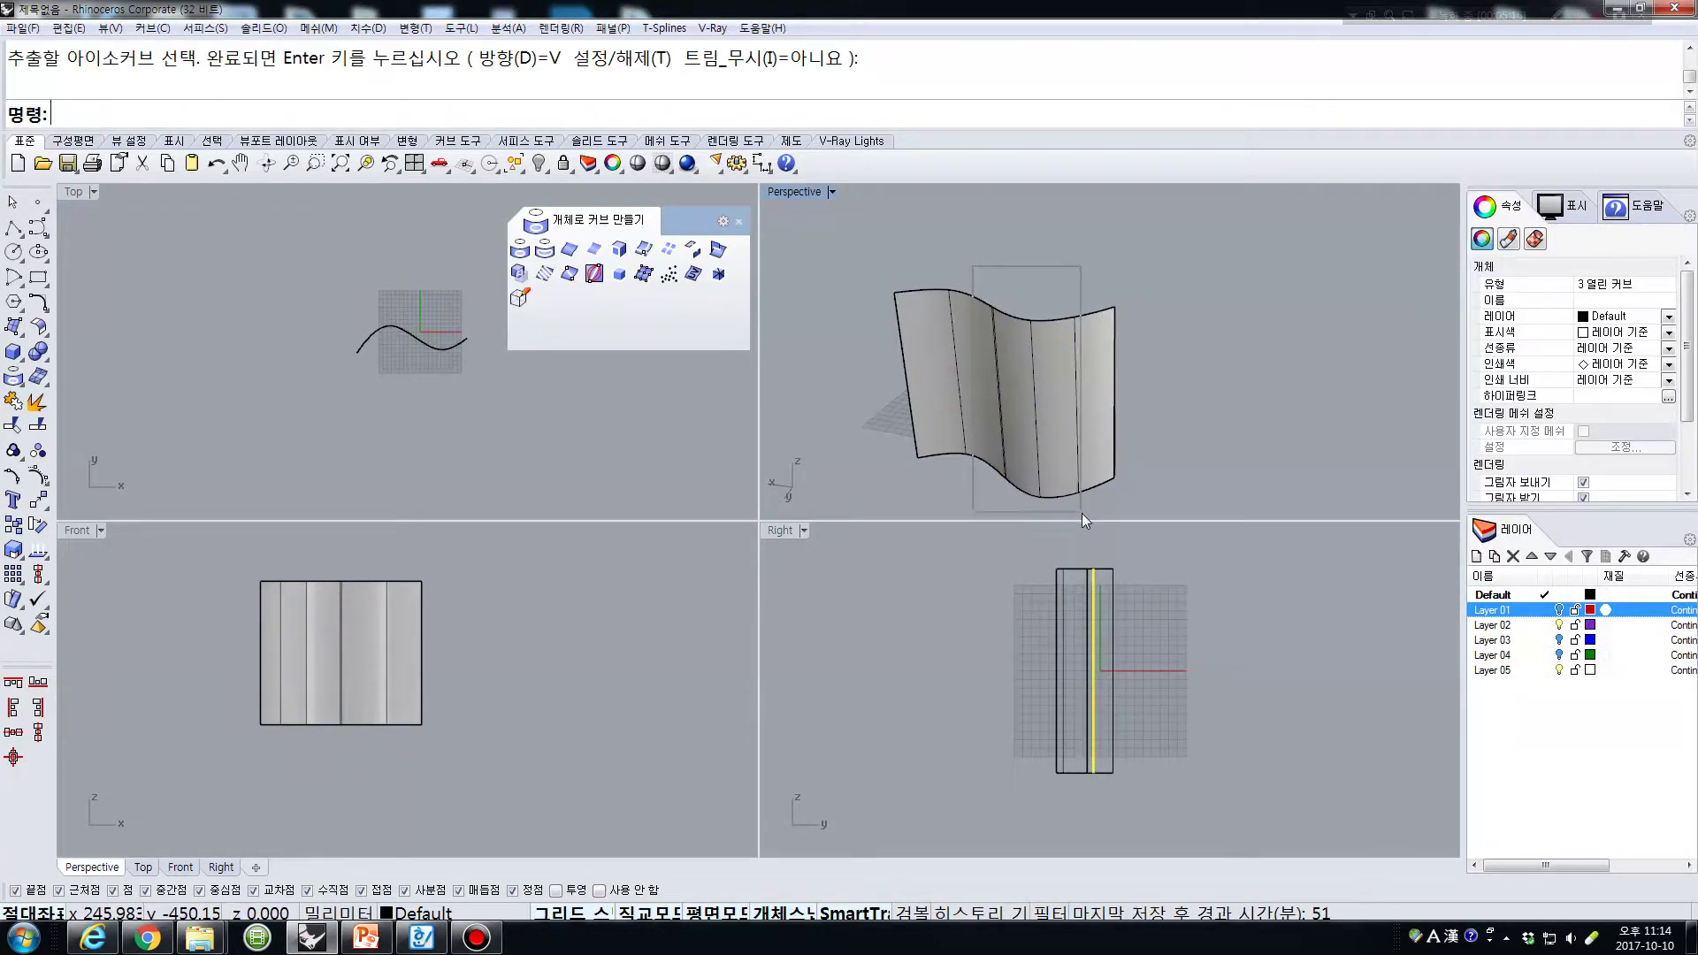
key("Delete")
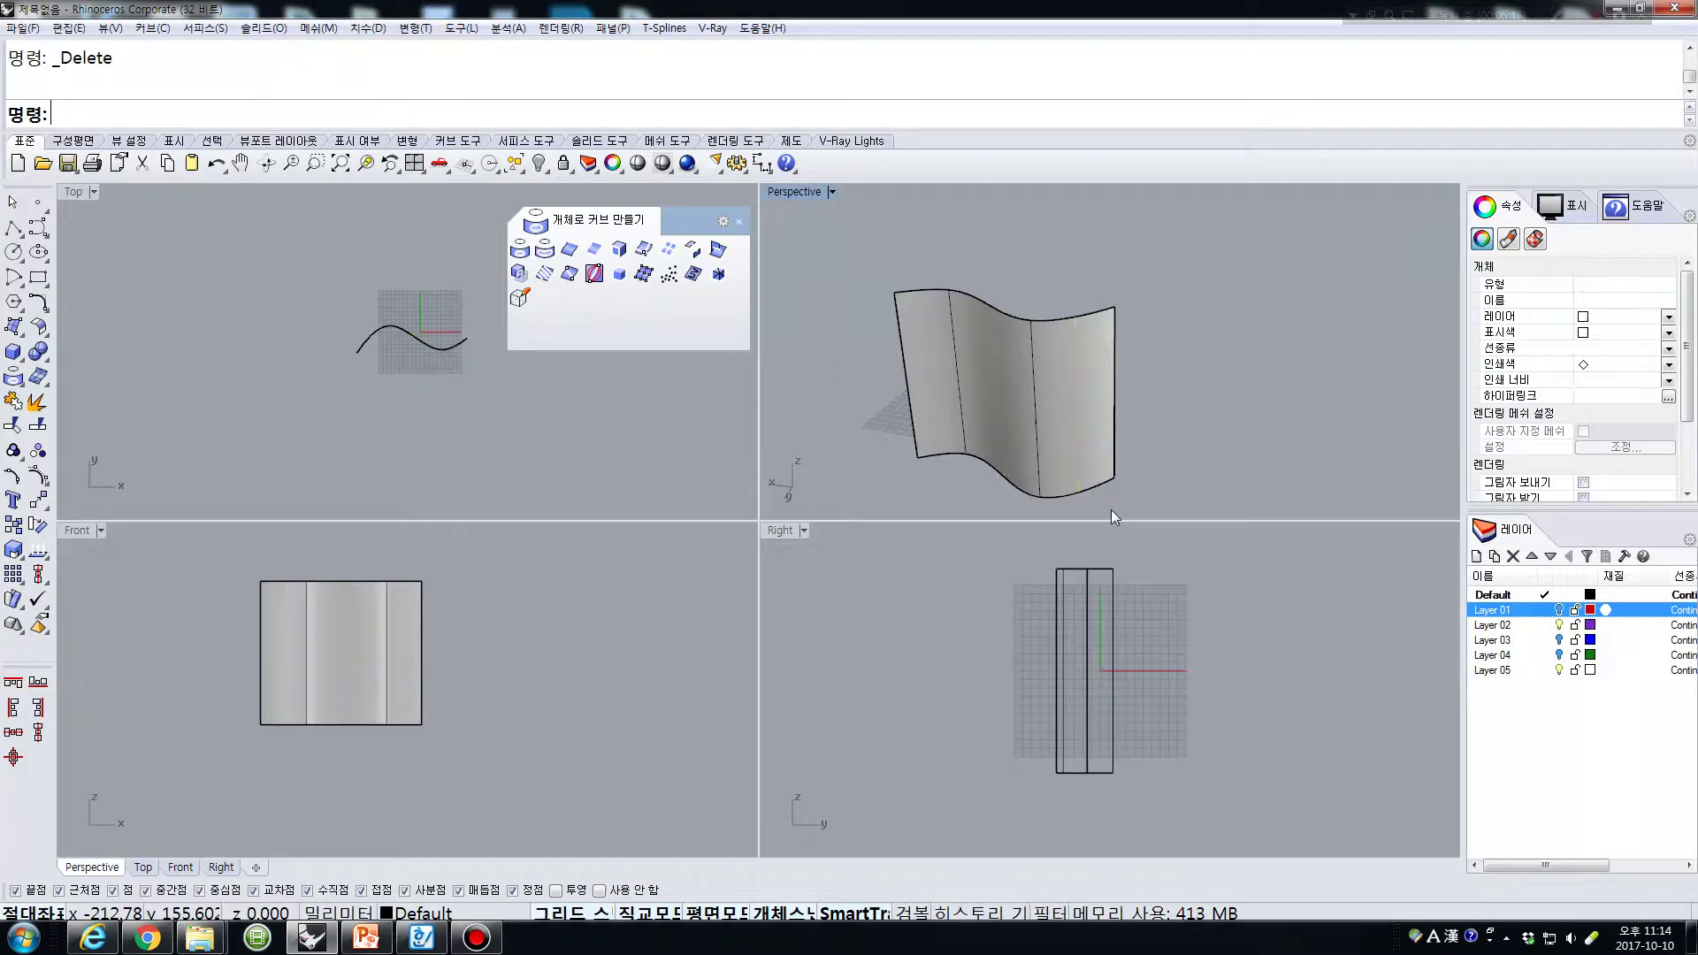
key("Return")
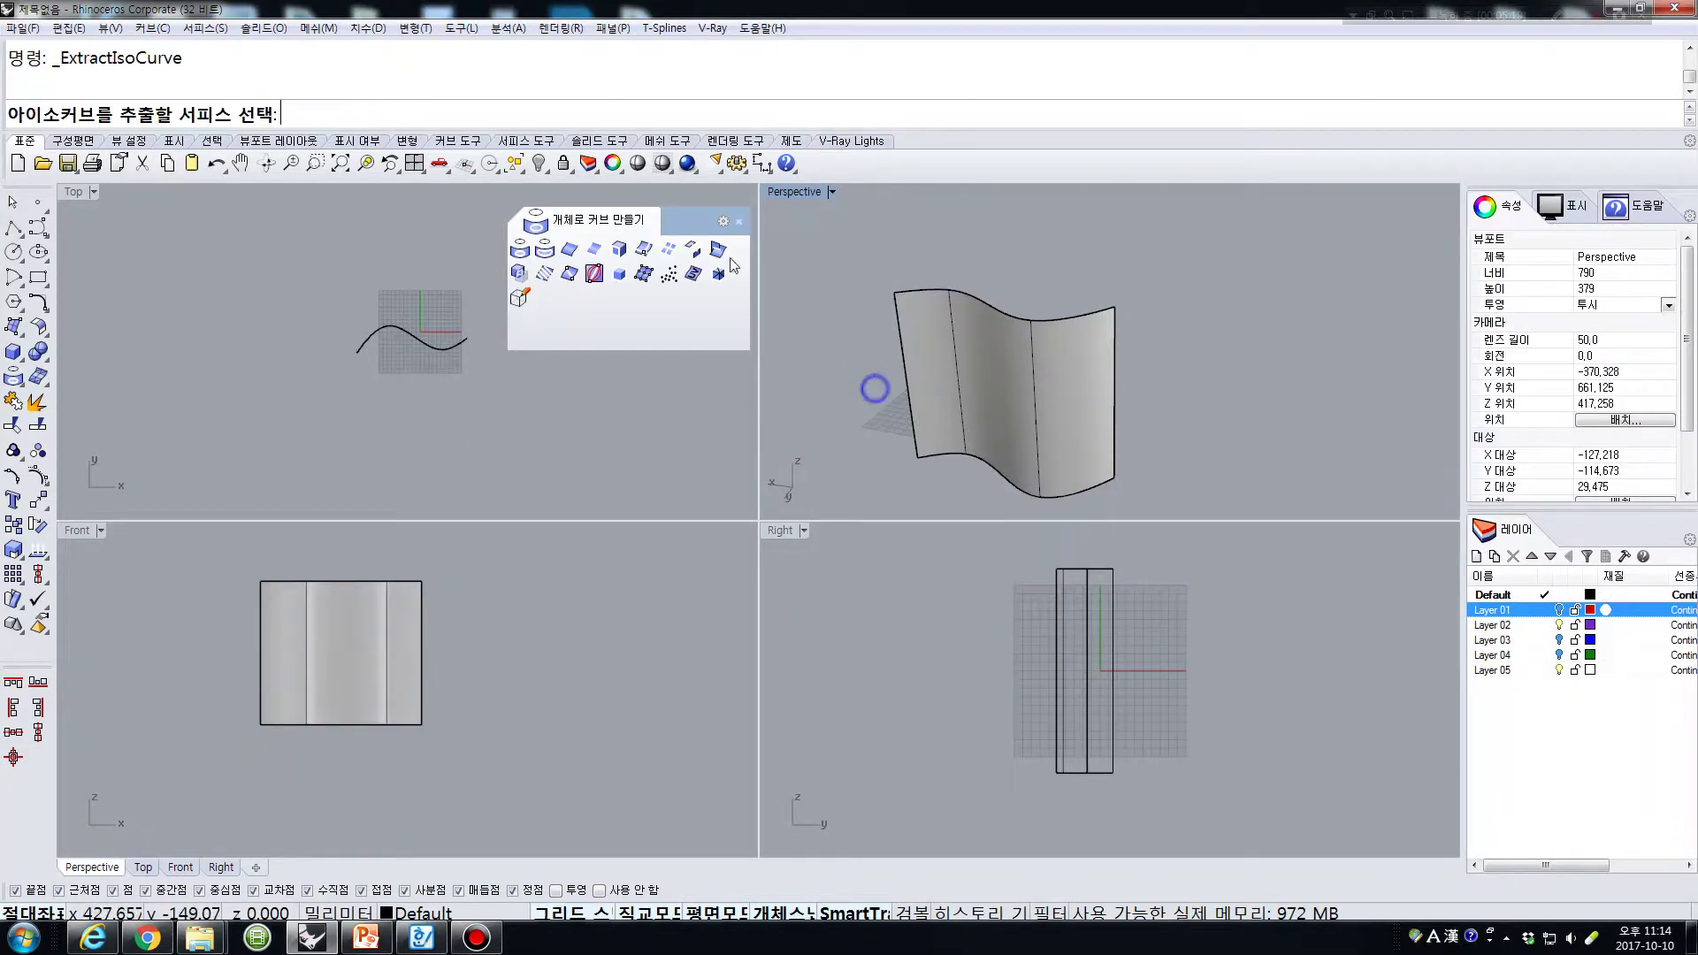
left_click(1062, 394)
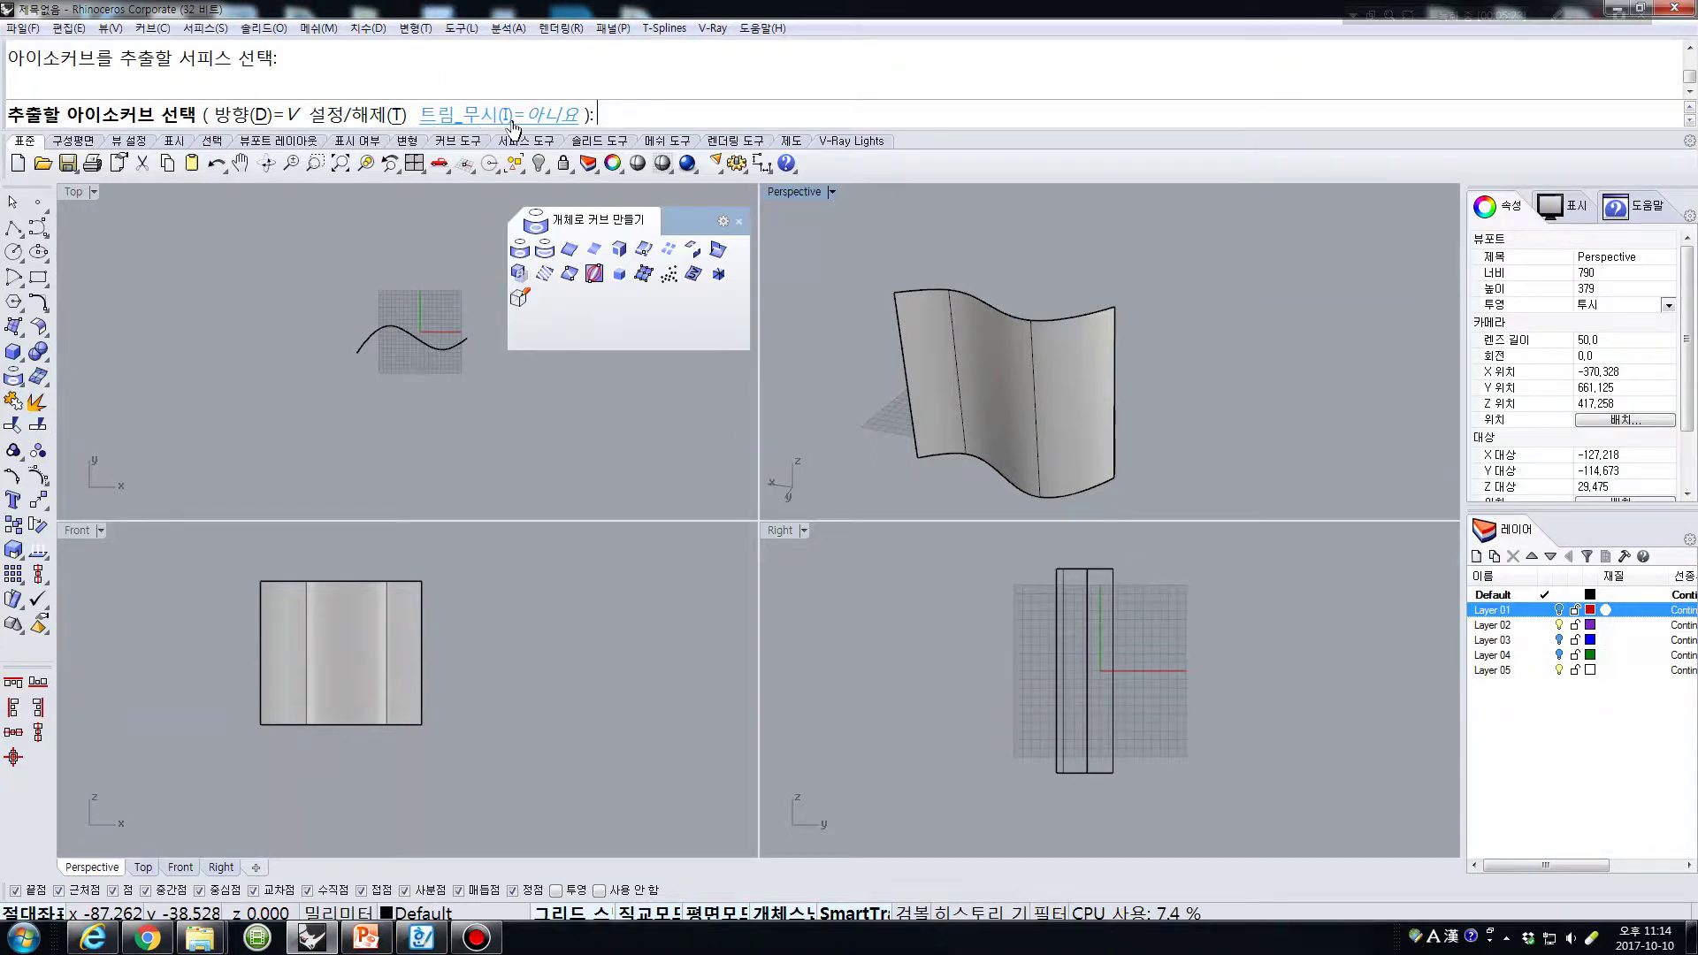
left_click(265, 116)
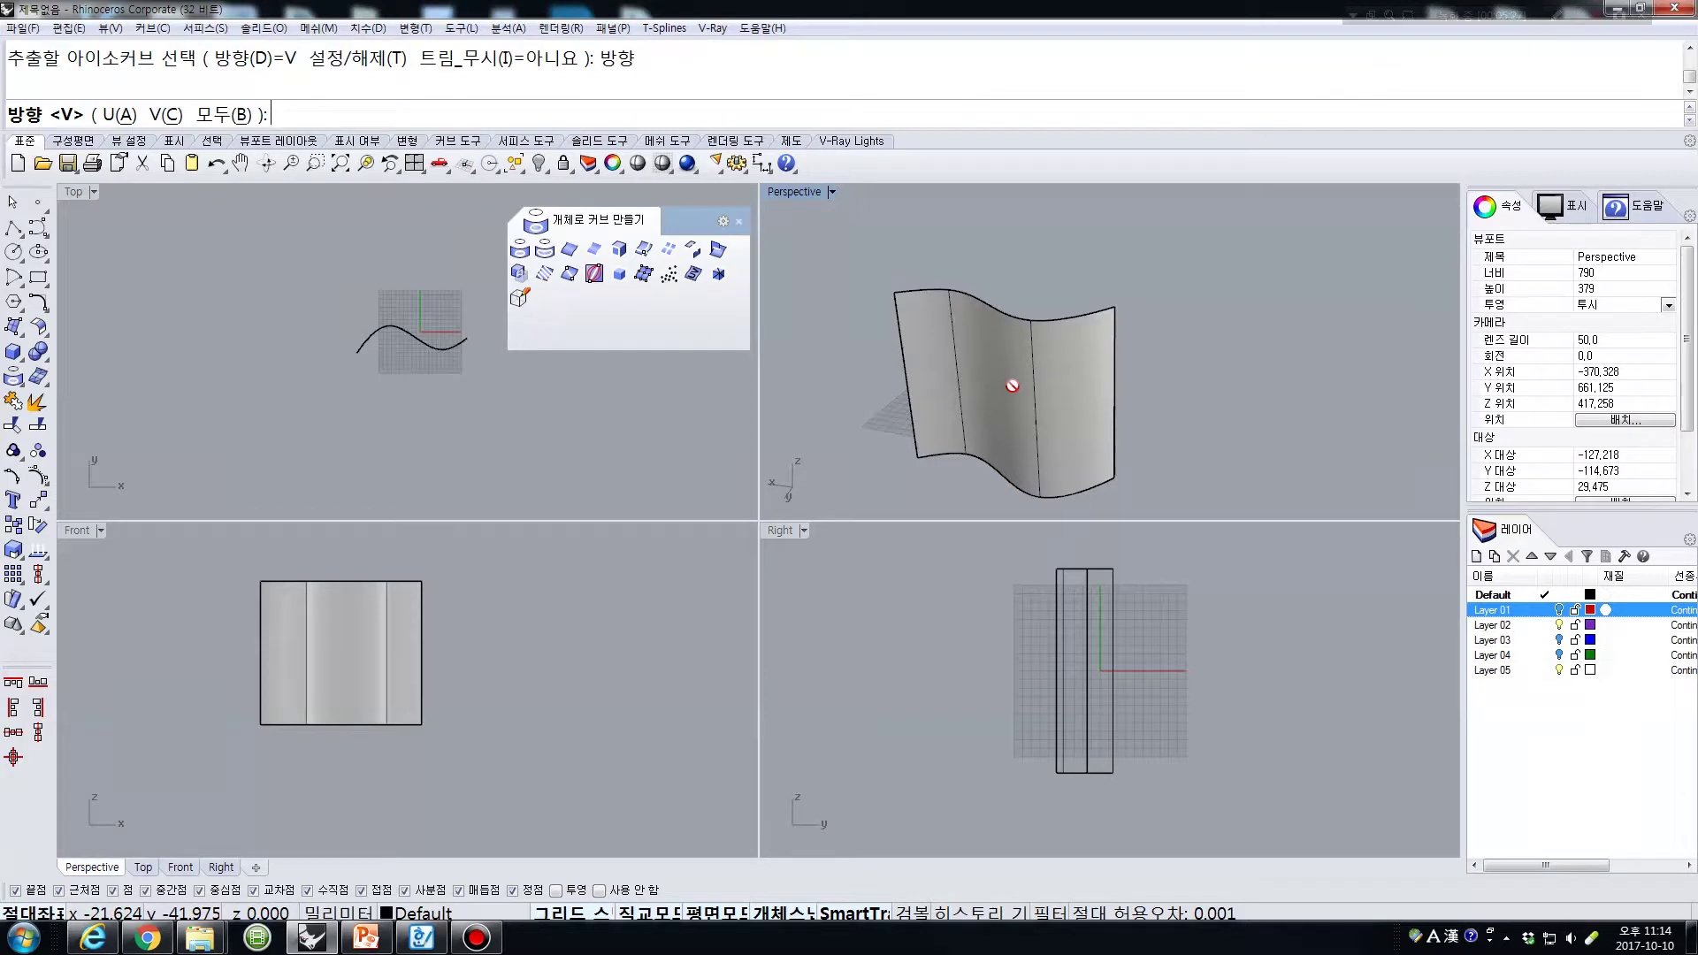
key("Escape")
left_click(1057, 426)
left_click(1181, 398)
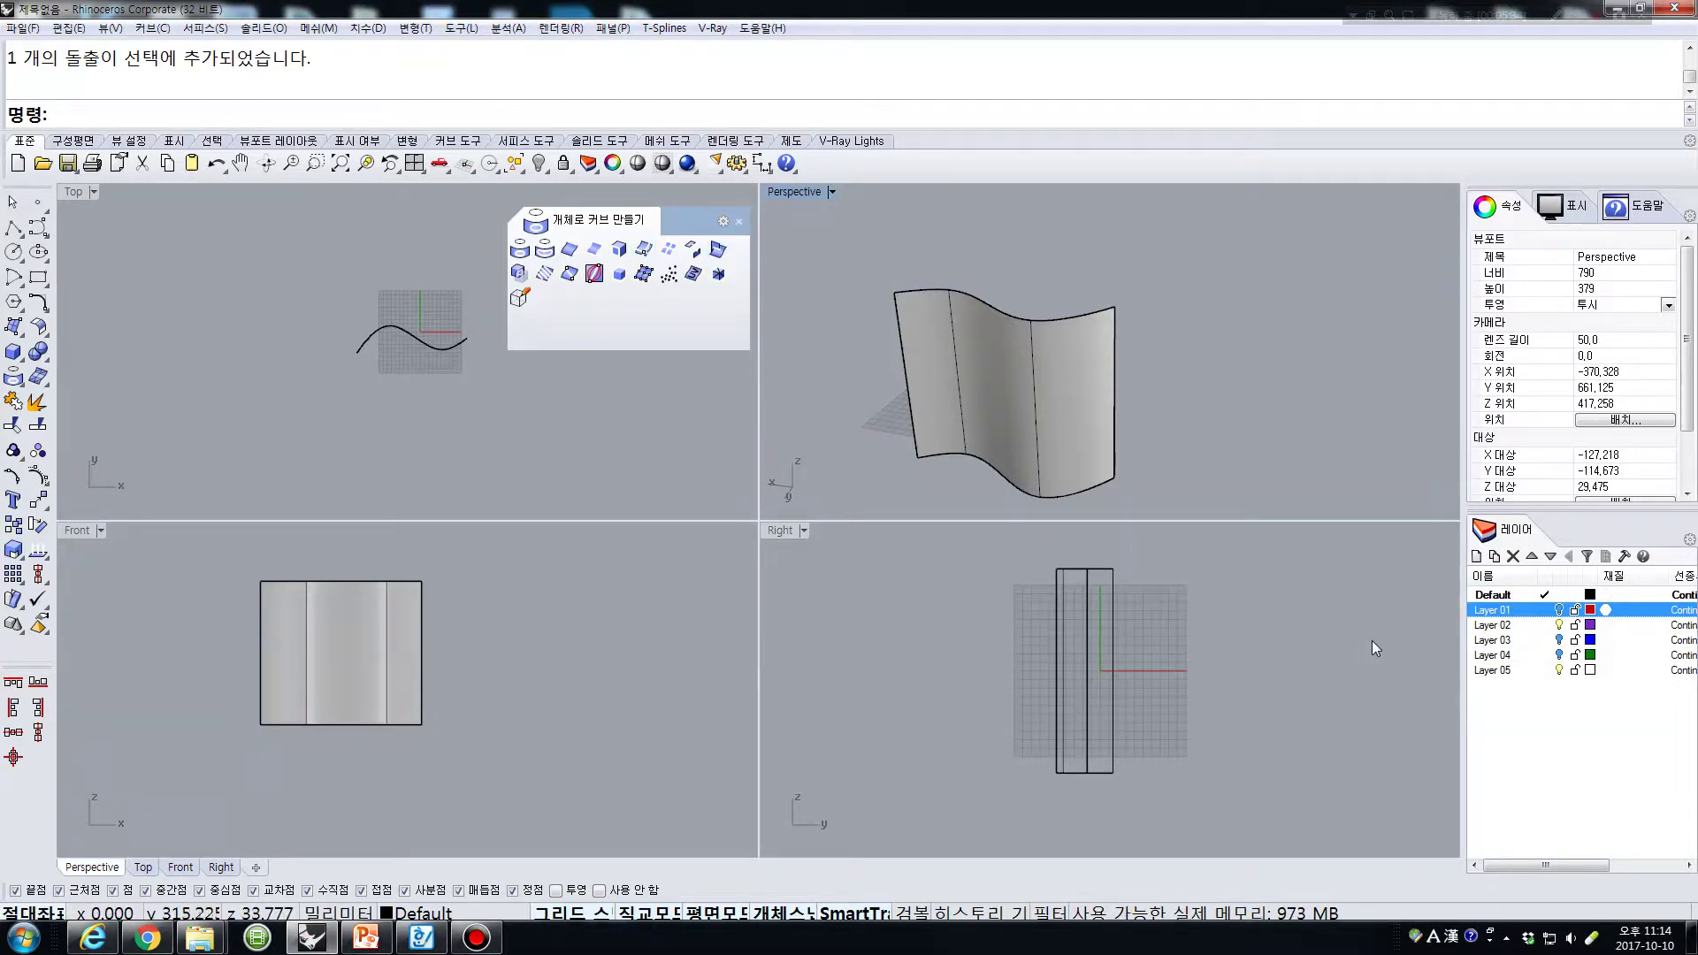
- Hide the wavy surface and turn on Layer 03
left_click(1027, 397)
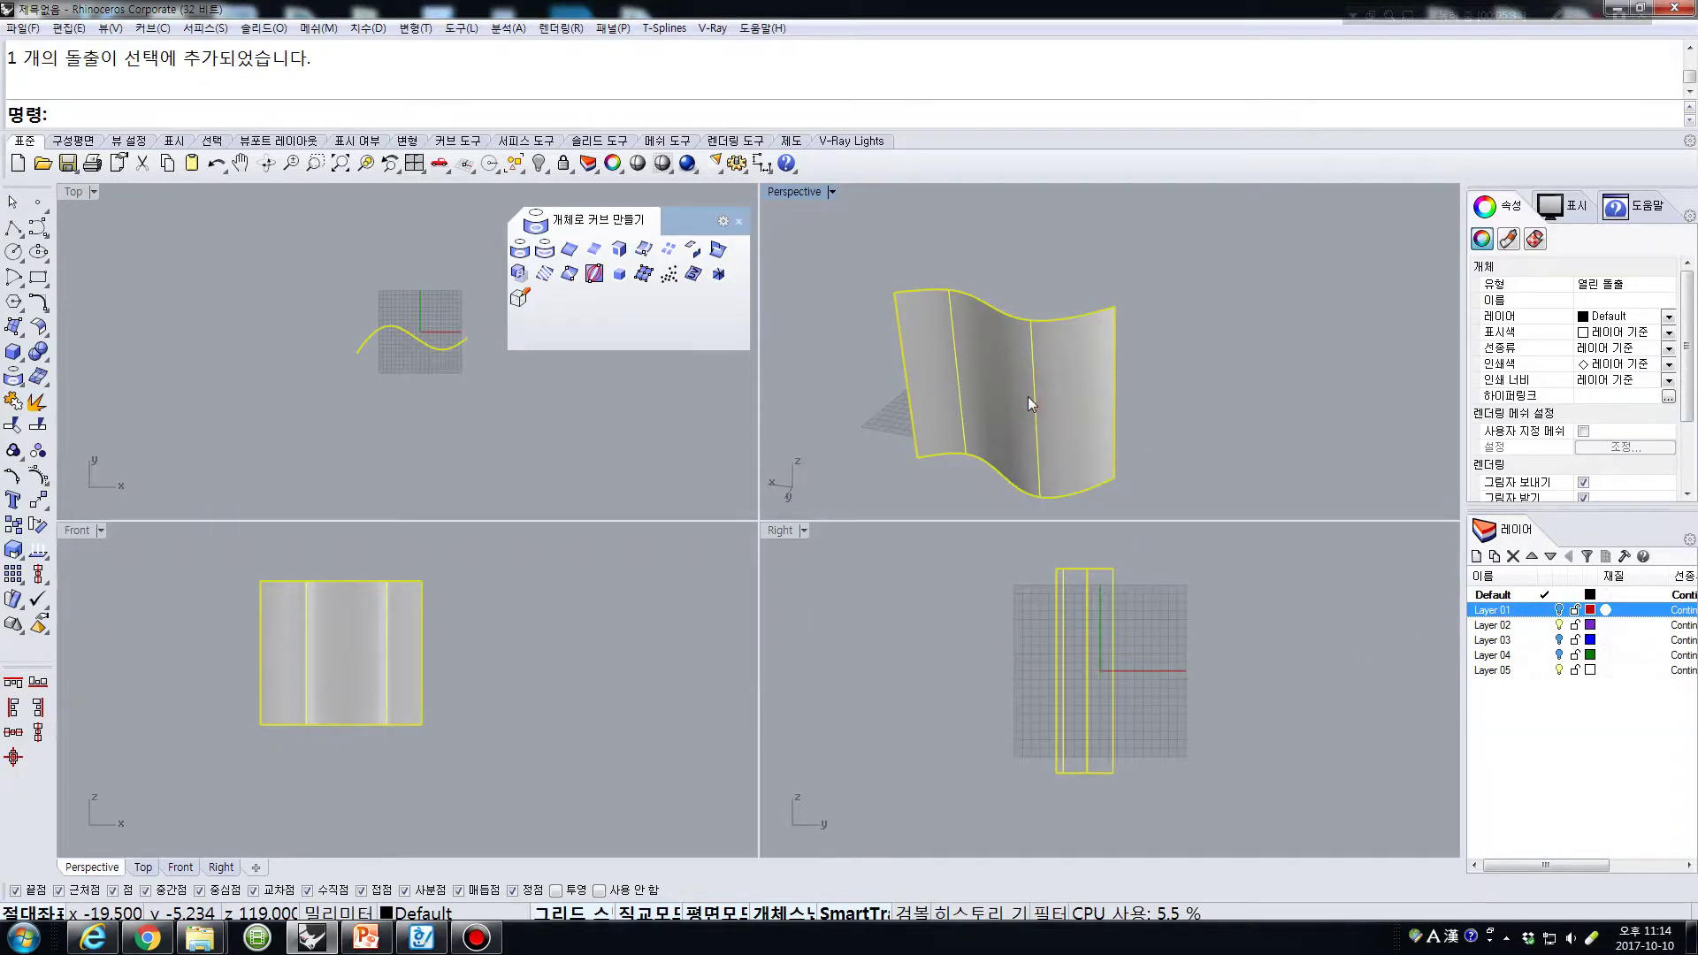
left_click(541, 163)
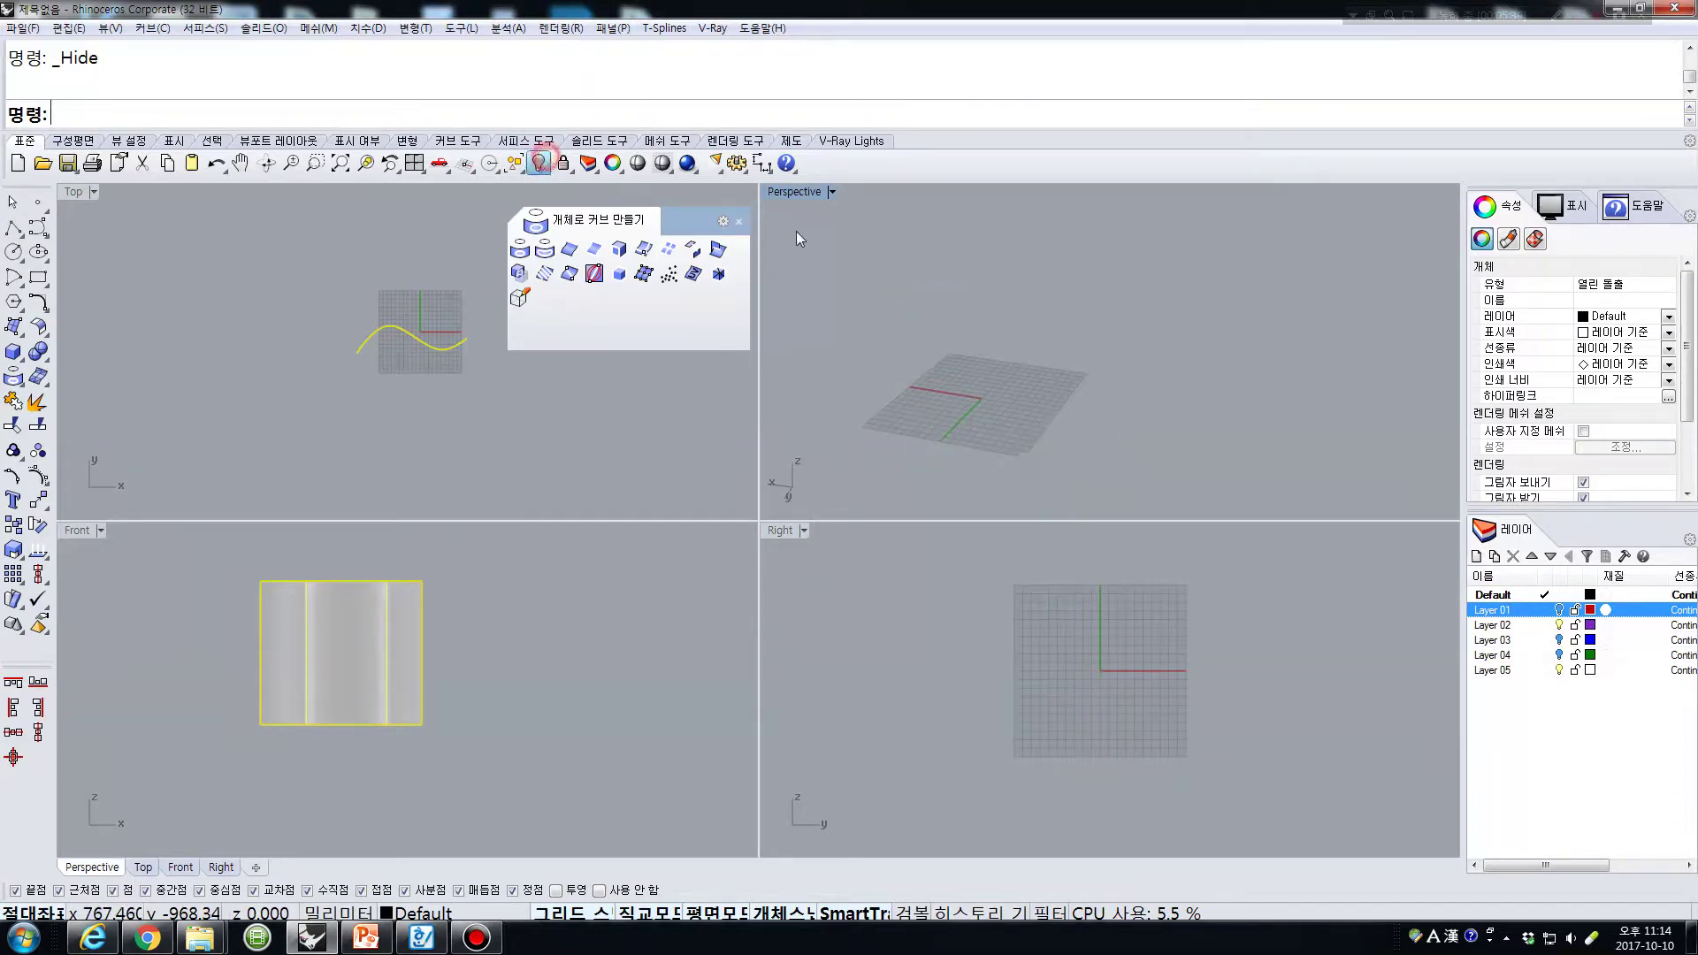
left_click(1559, 611)
left_click(1560, 610)
left_click(1559, 641)
right_click_drag(1046, 390, 1100, 370)
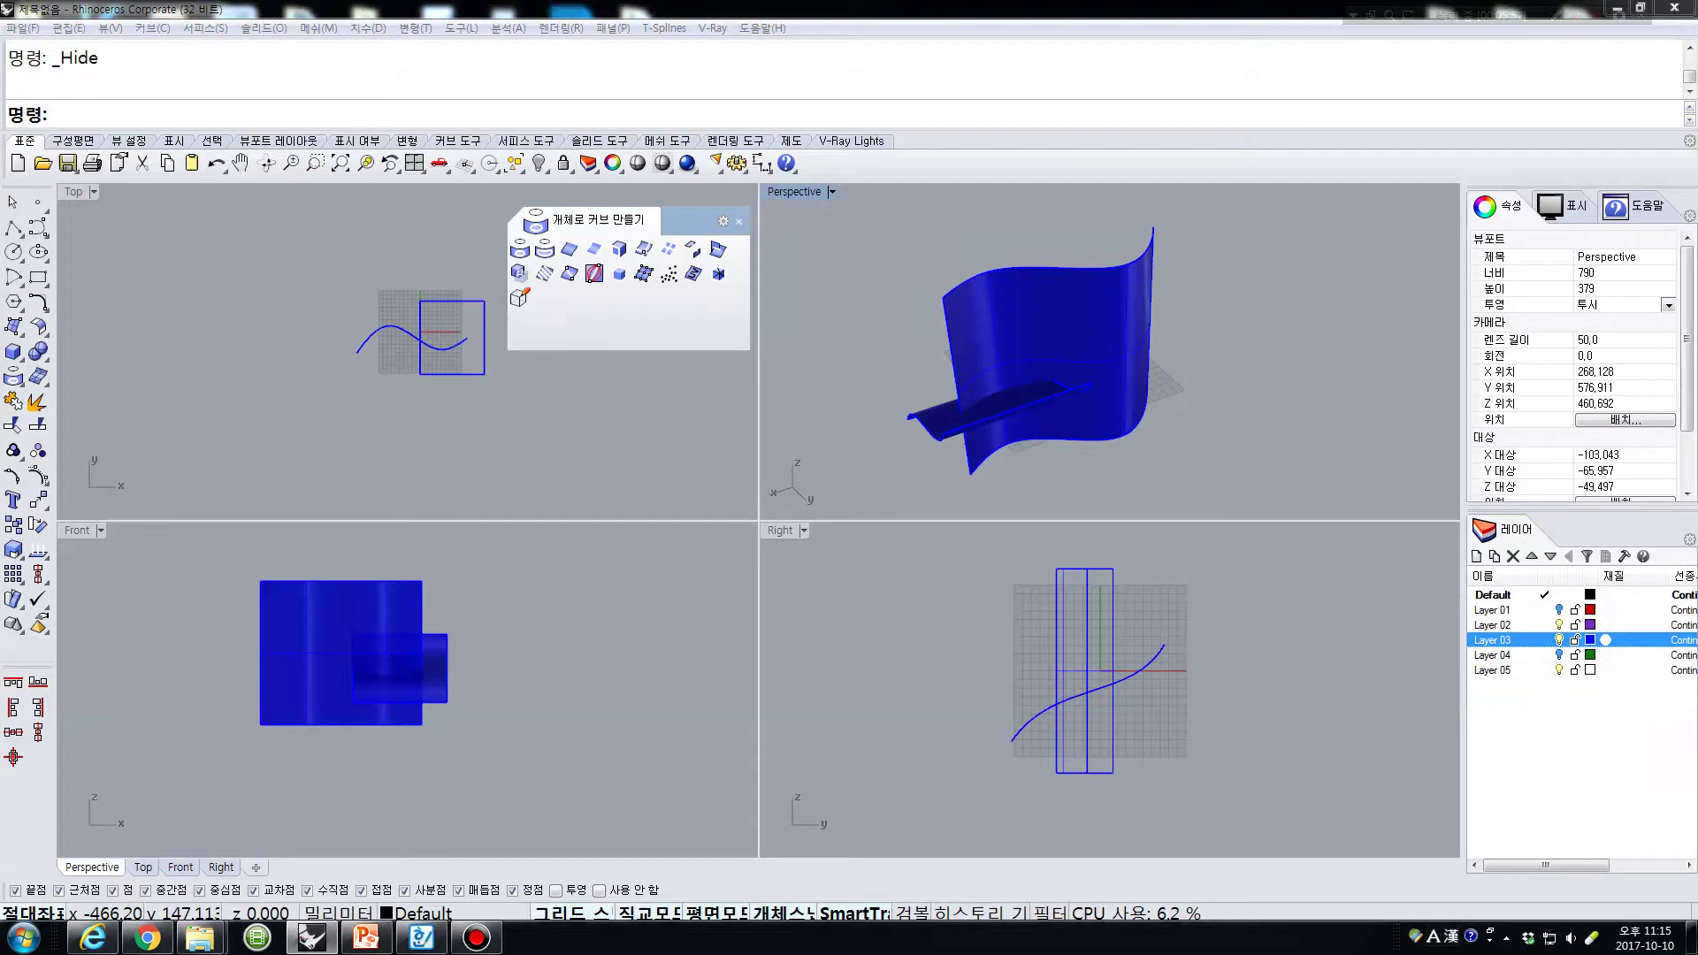
- Examine how the two surfaces on Layer 03 cross each other, and select the upright wavy surface
right_click_drag(1360, 481, 1059, 448)
right_click_drag(949, 387, 1289, 433, "shift")
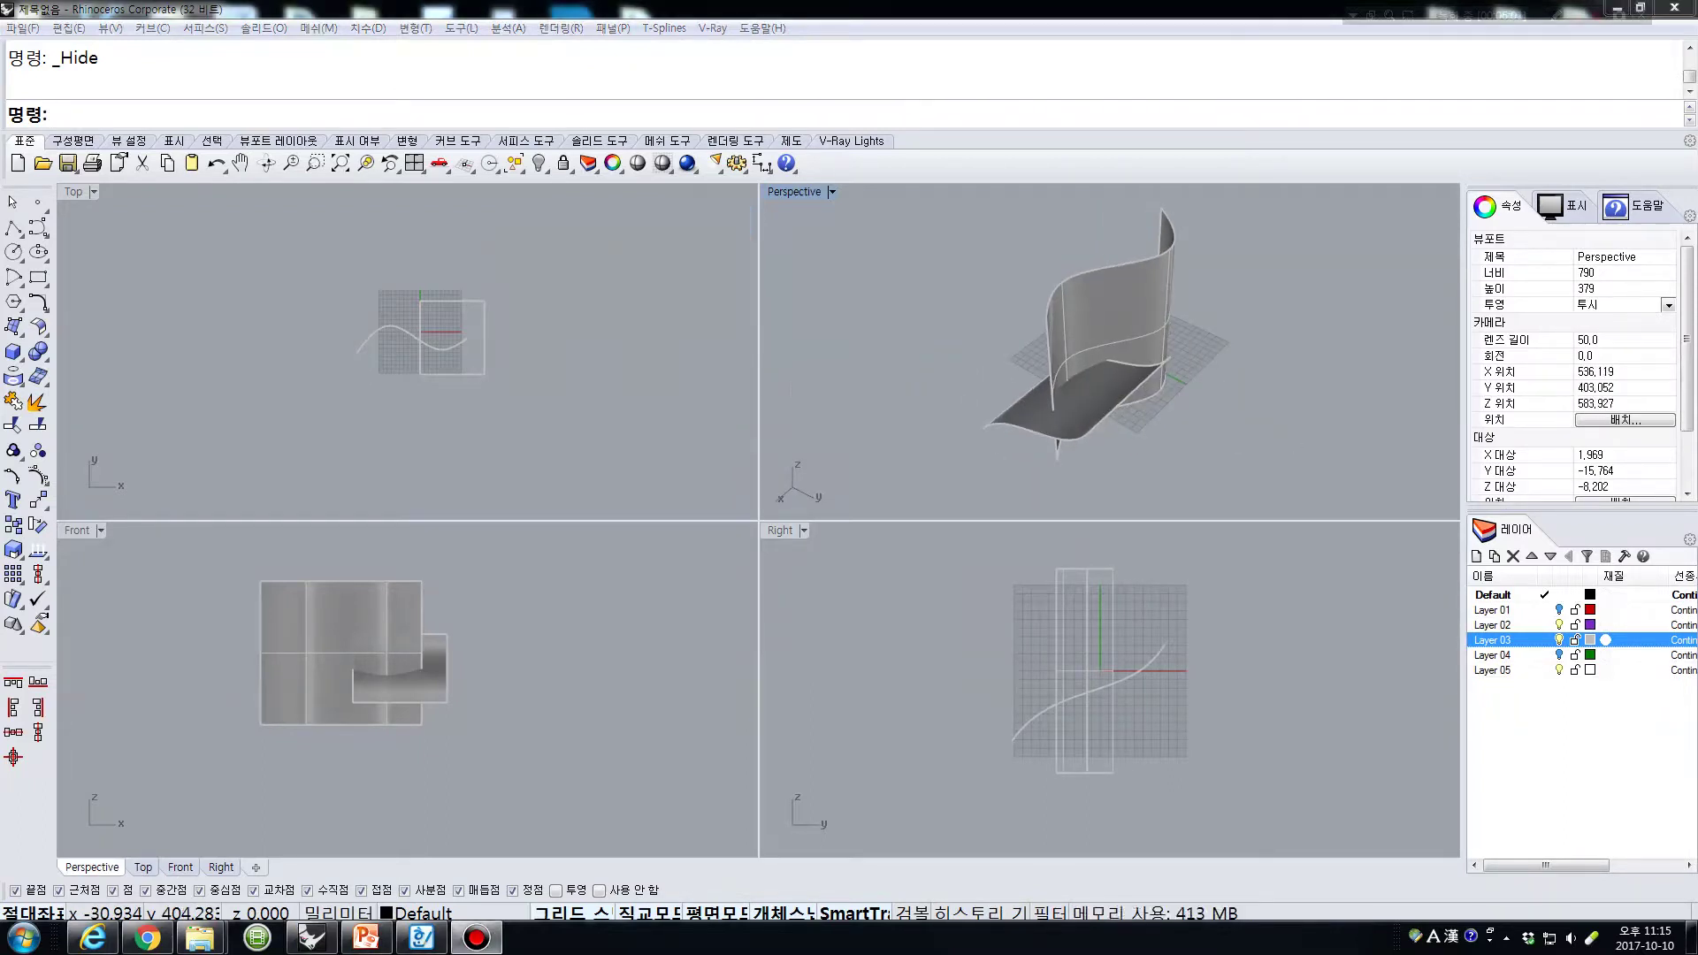
left_click(1133, 428)
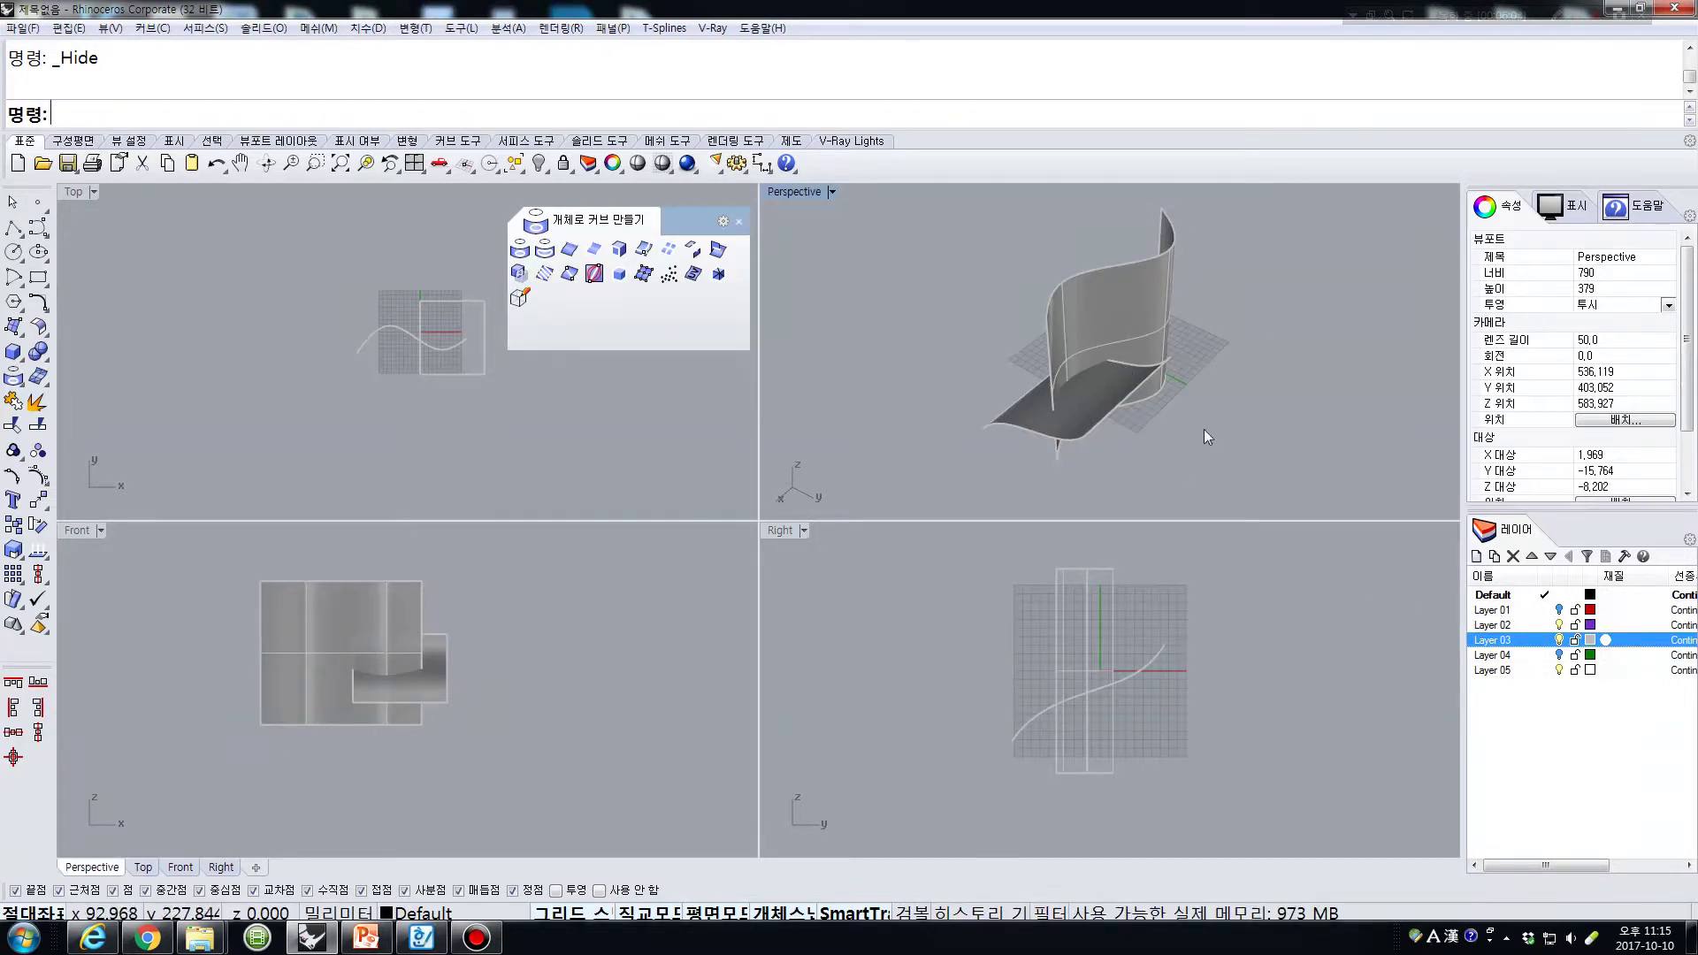
left_click(1154, 296)
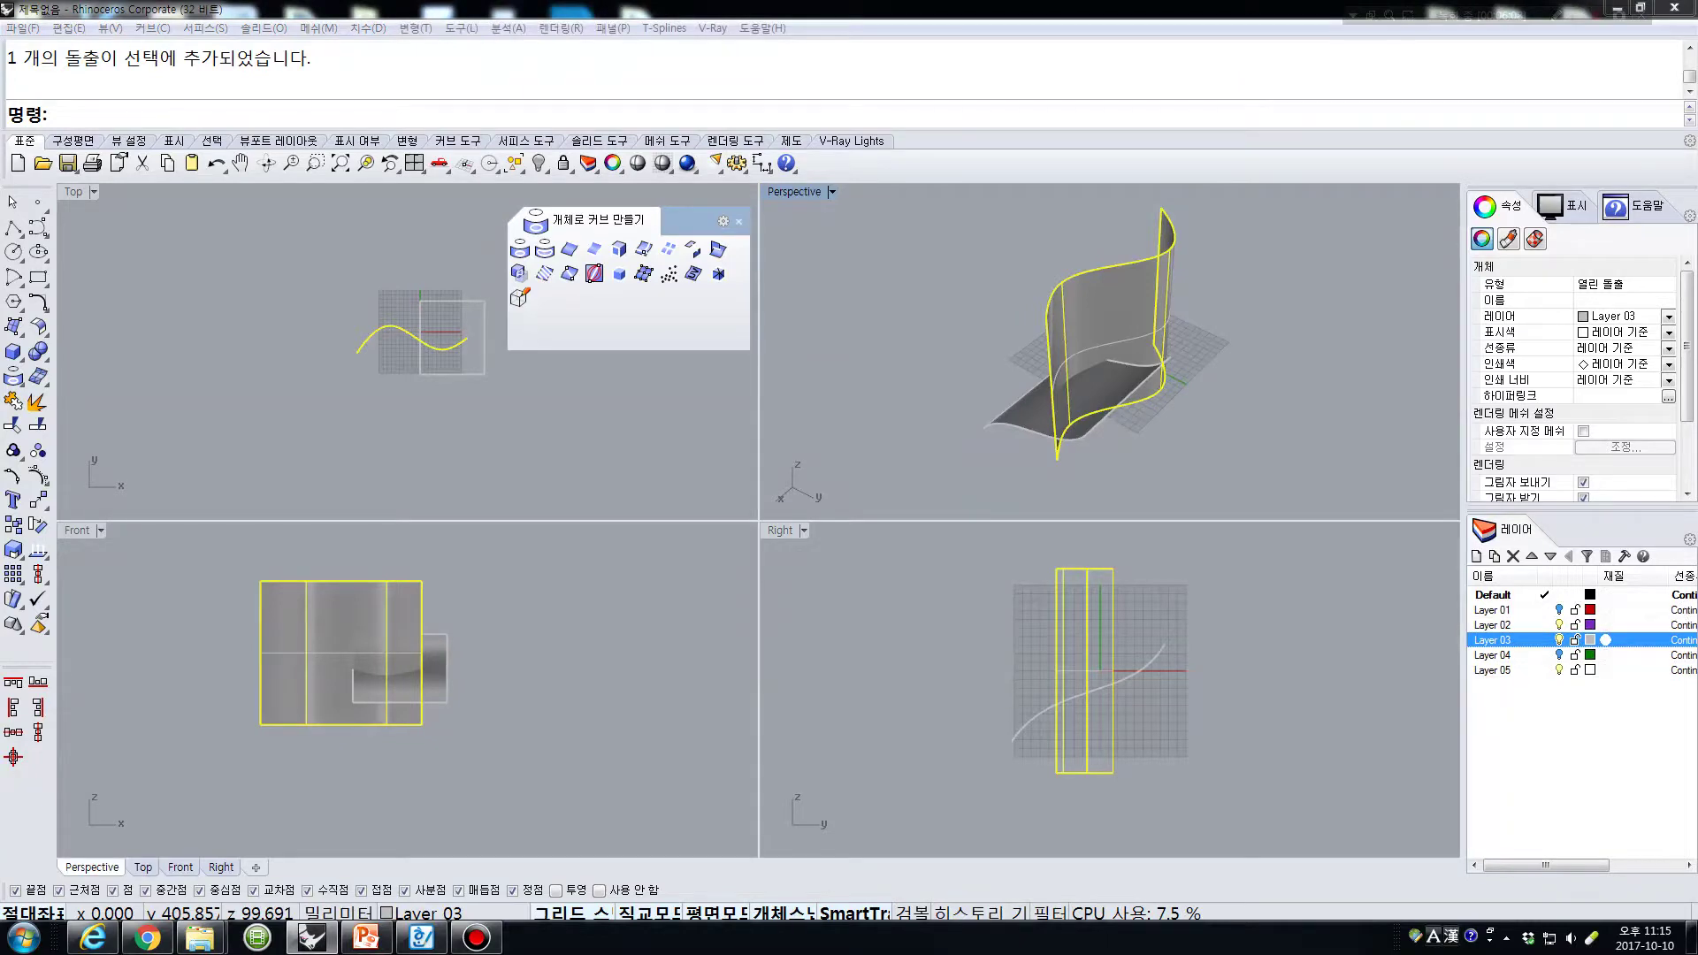
- Intersect the upright wavy surface with the lower curved surface using the Intersect command
key("Return")
left_click(1255, 497)
right_click_drag(1247, 371, 1169, 336)
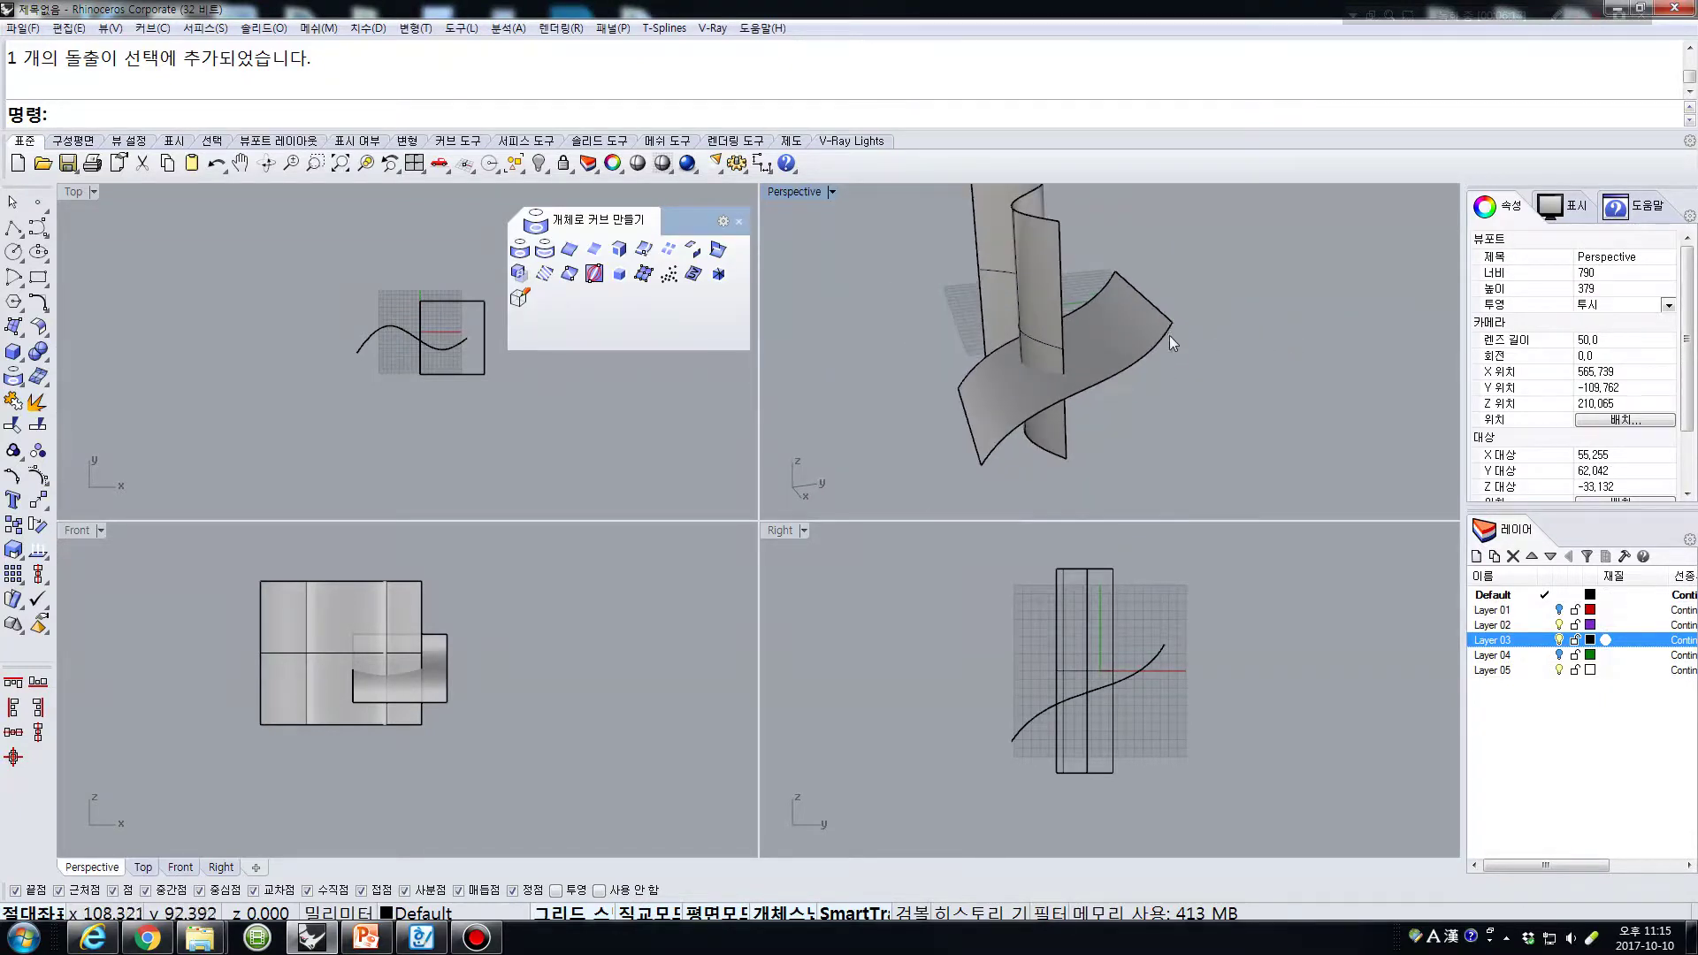
right_click_drag(1017, 380, 1048, 368)
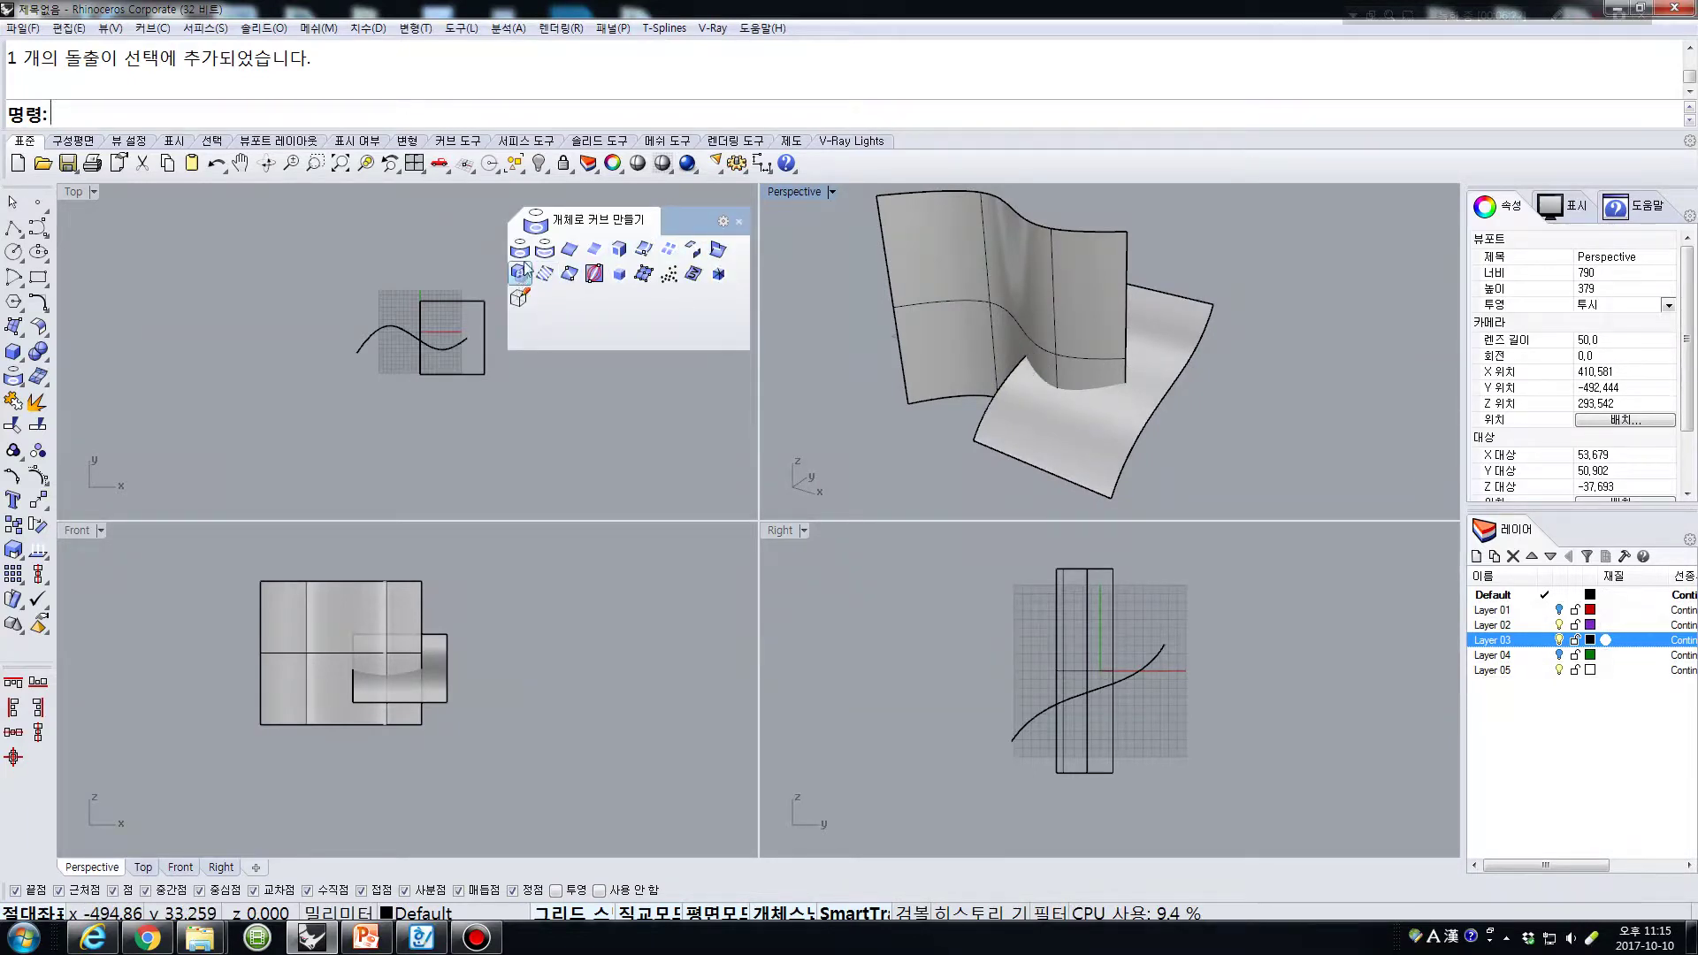
left_click(717, 252)
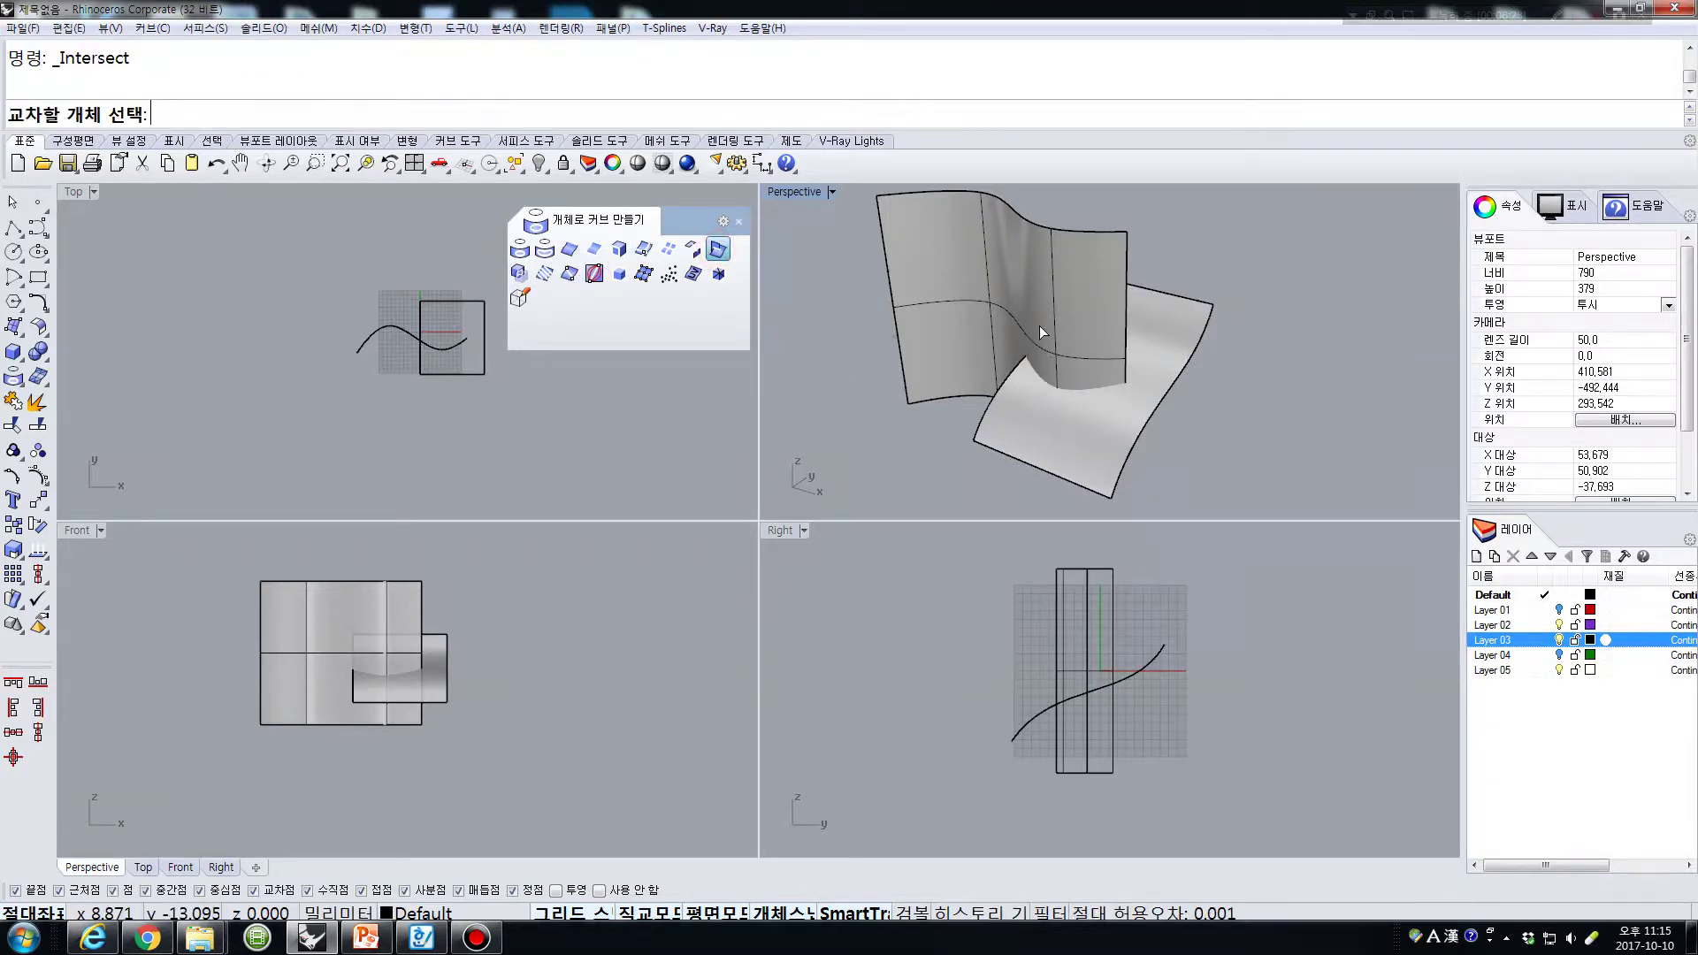
left_click(1038, 326)
left_click(1084, 417)
right_click(1085, 417)
- Select the intersection curve between the two surfaces and delete it
left_click(1068, 389)
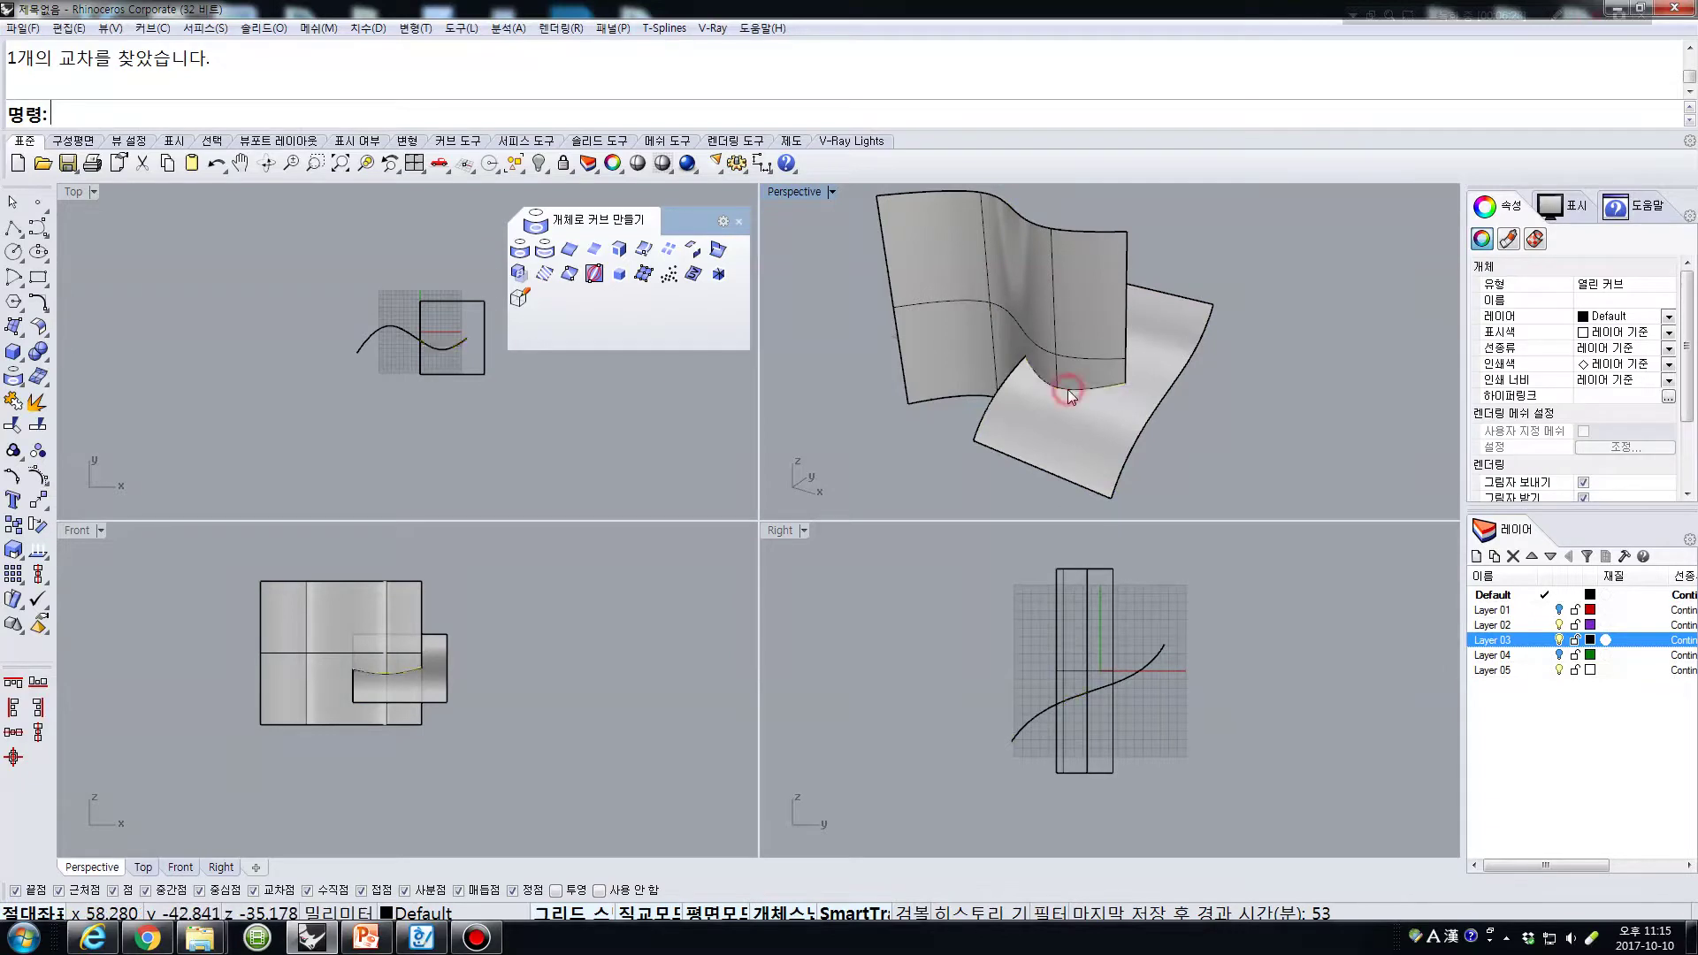
left_click(1244, 380)
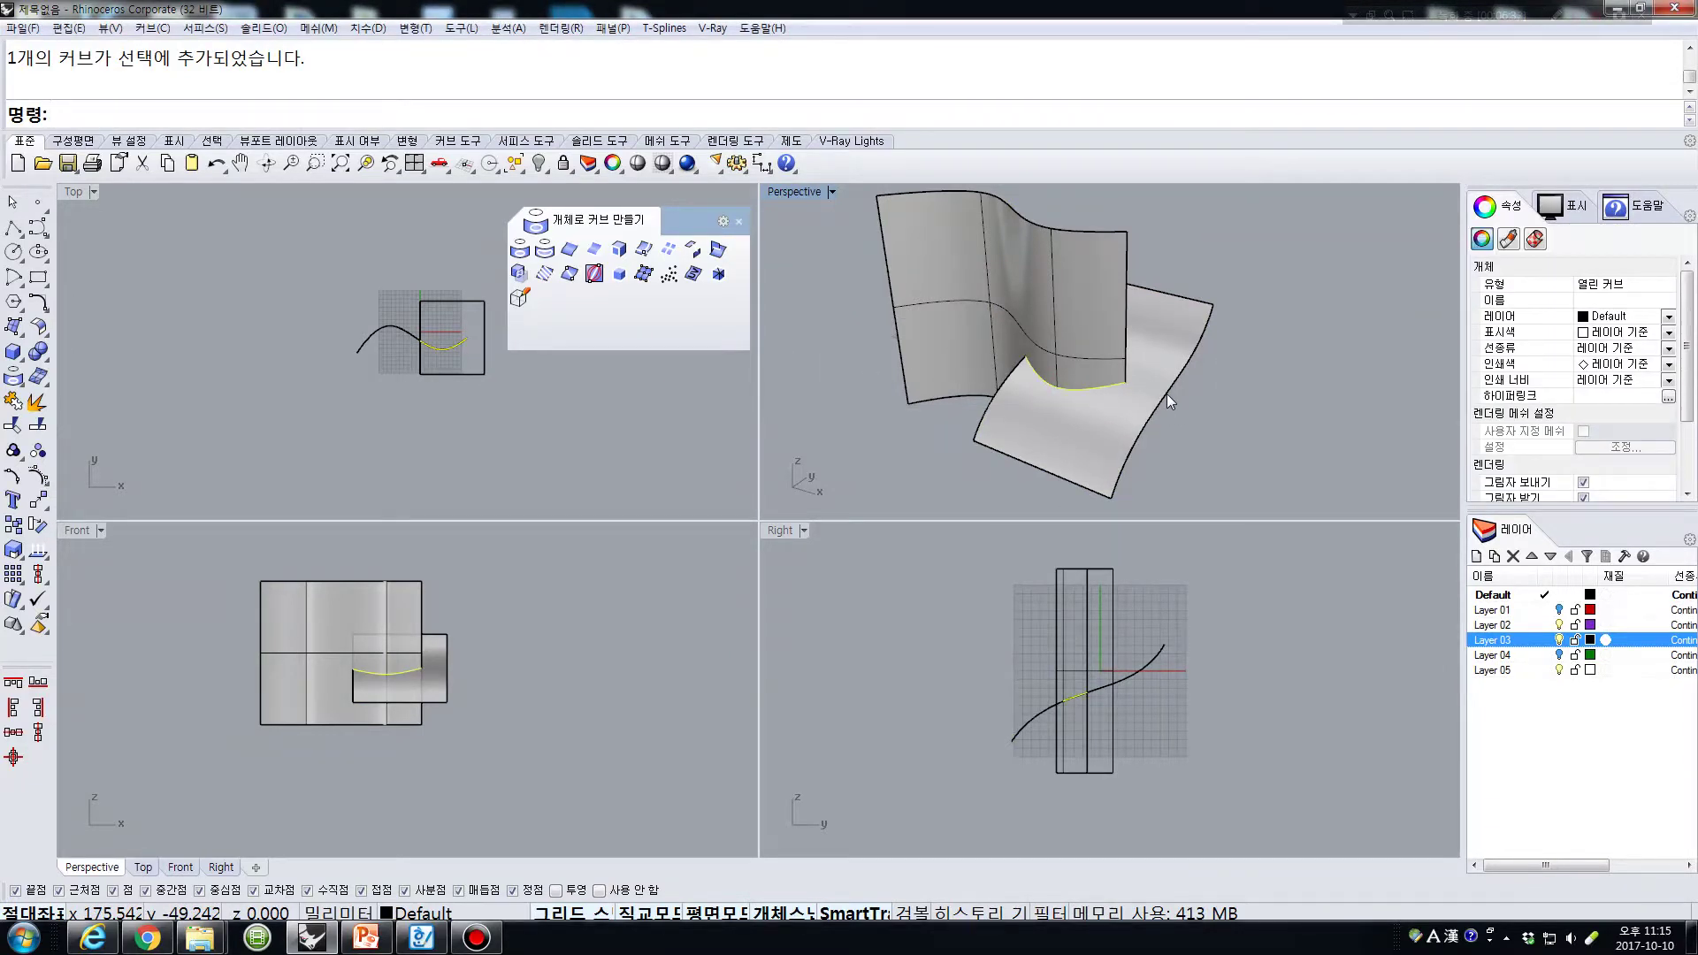
key("Delete")
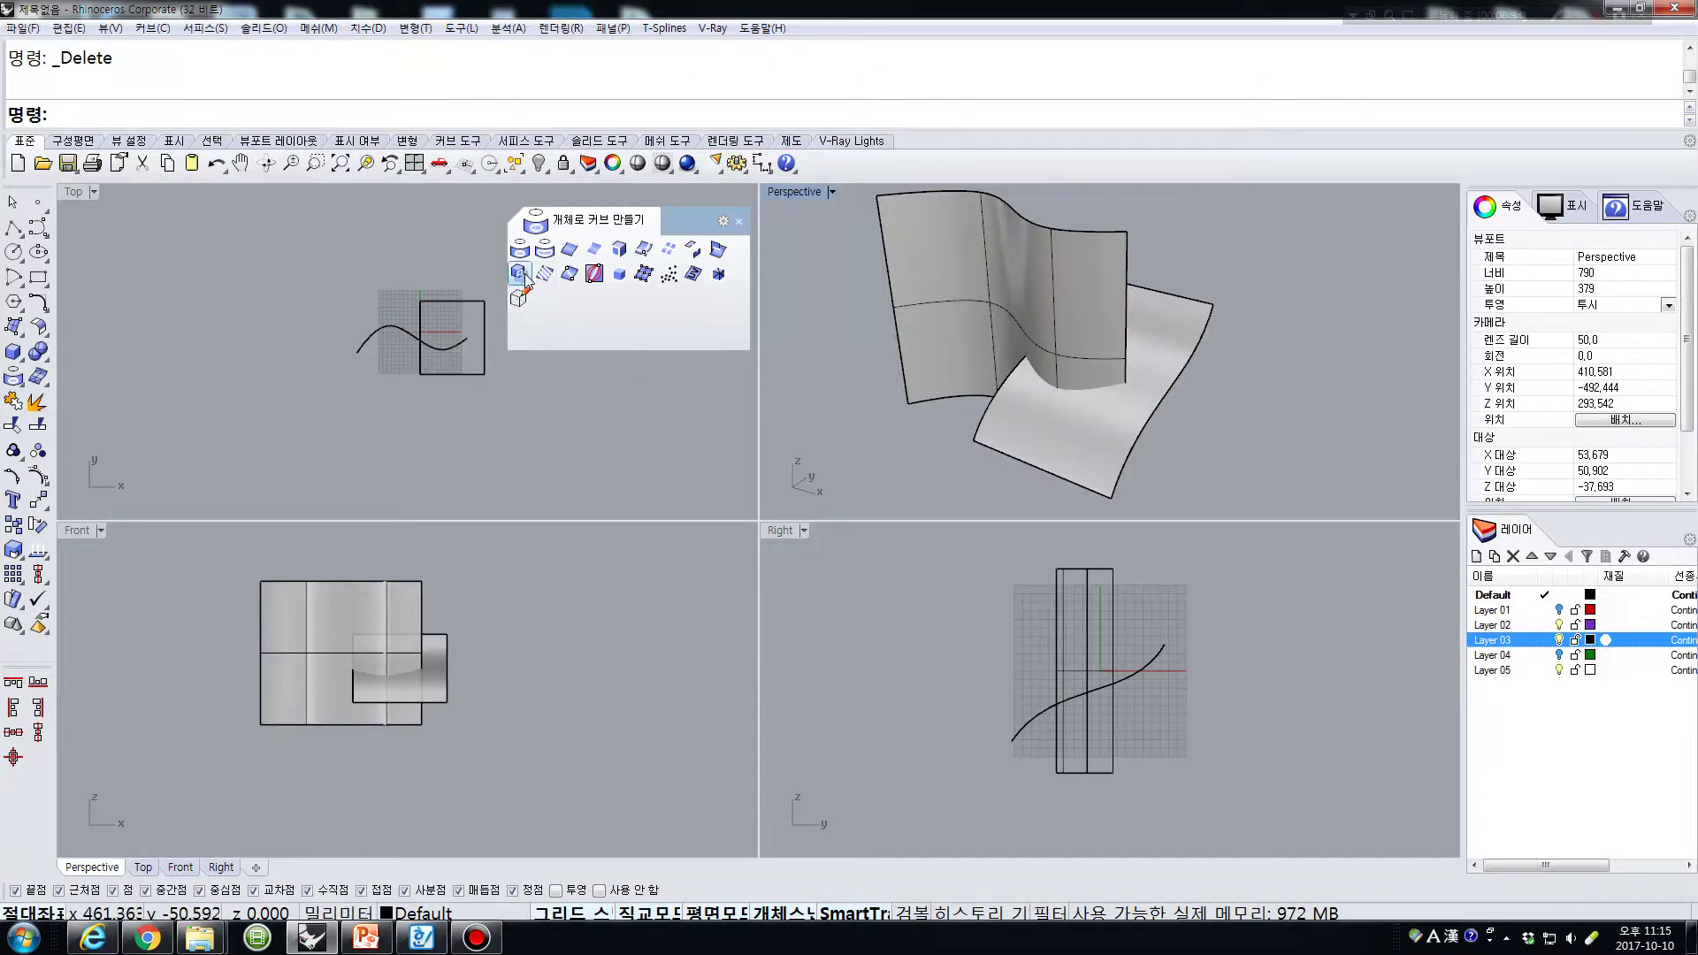
- Intersect two sets, with the upright wavy surface as the first set and the lower curved surface as the second
left_click(522, 274)
left_click(1061, 284)
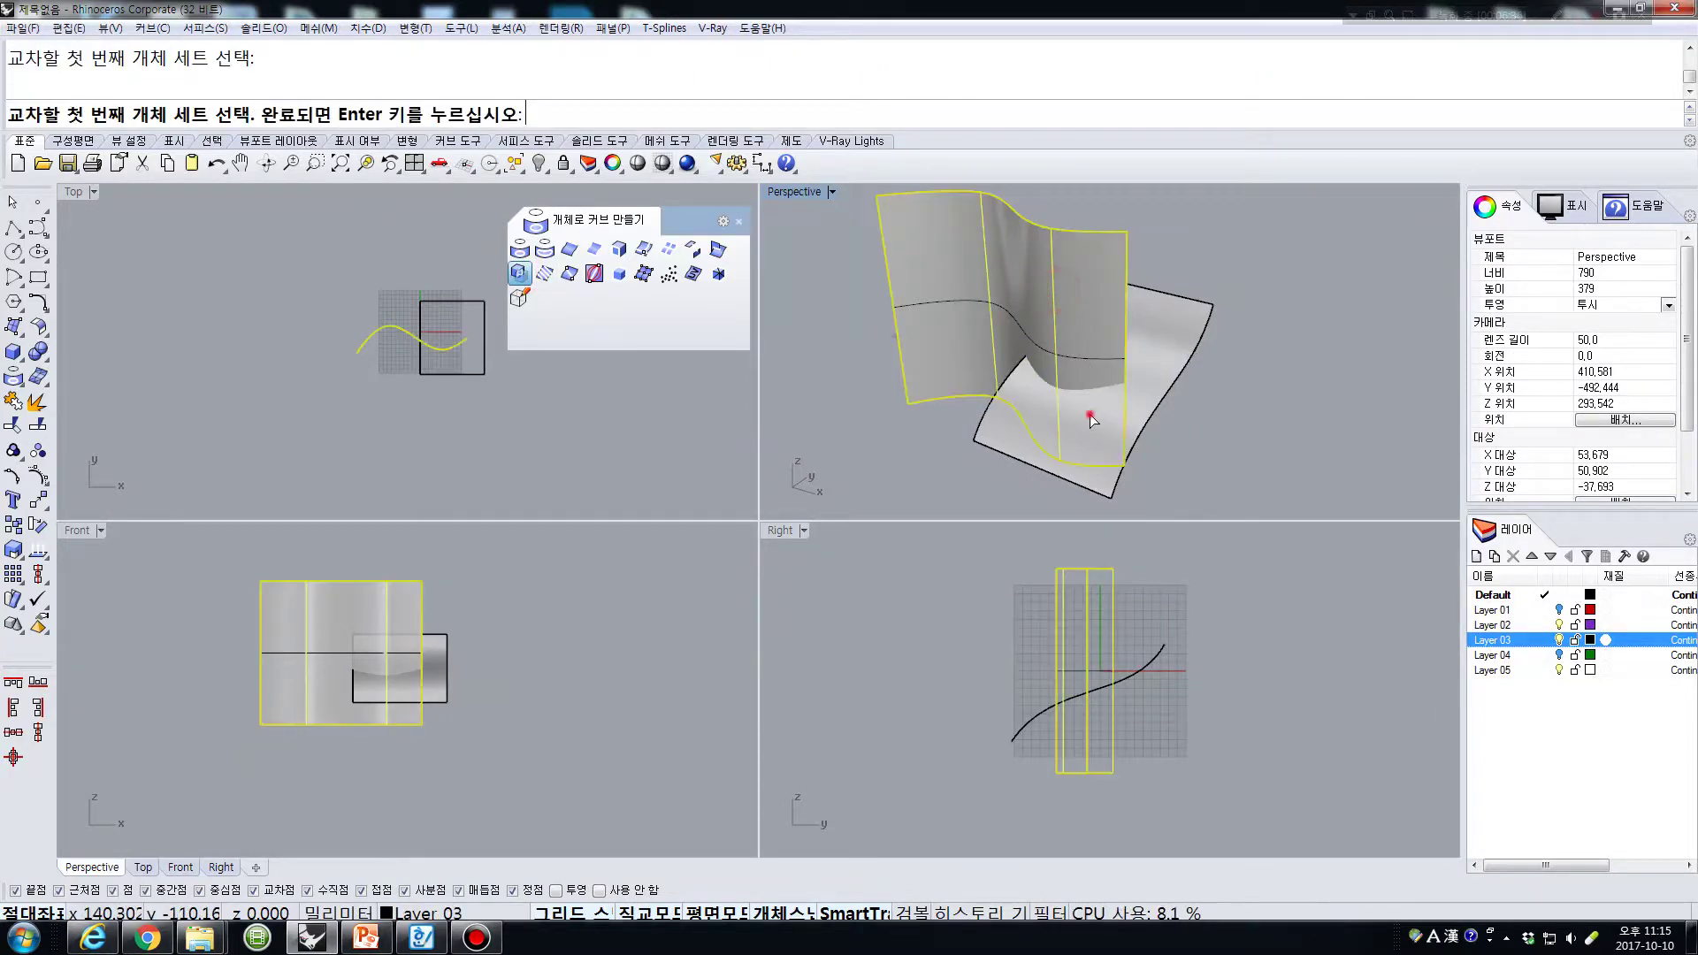
left_click(1088, 416)
right_click(1090, 416)
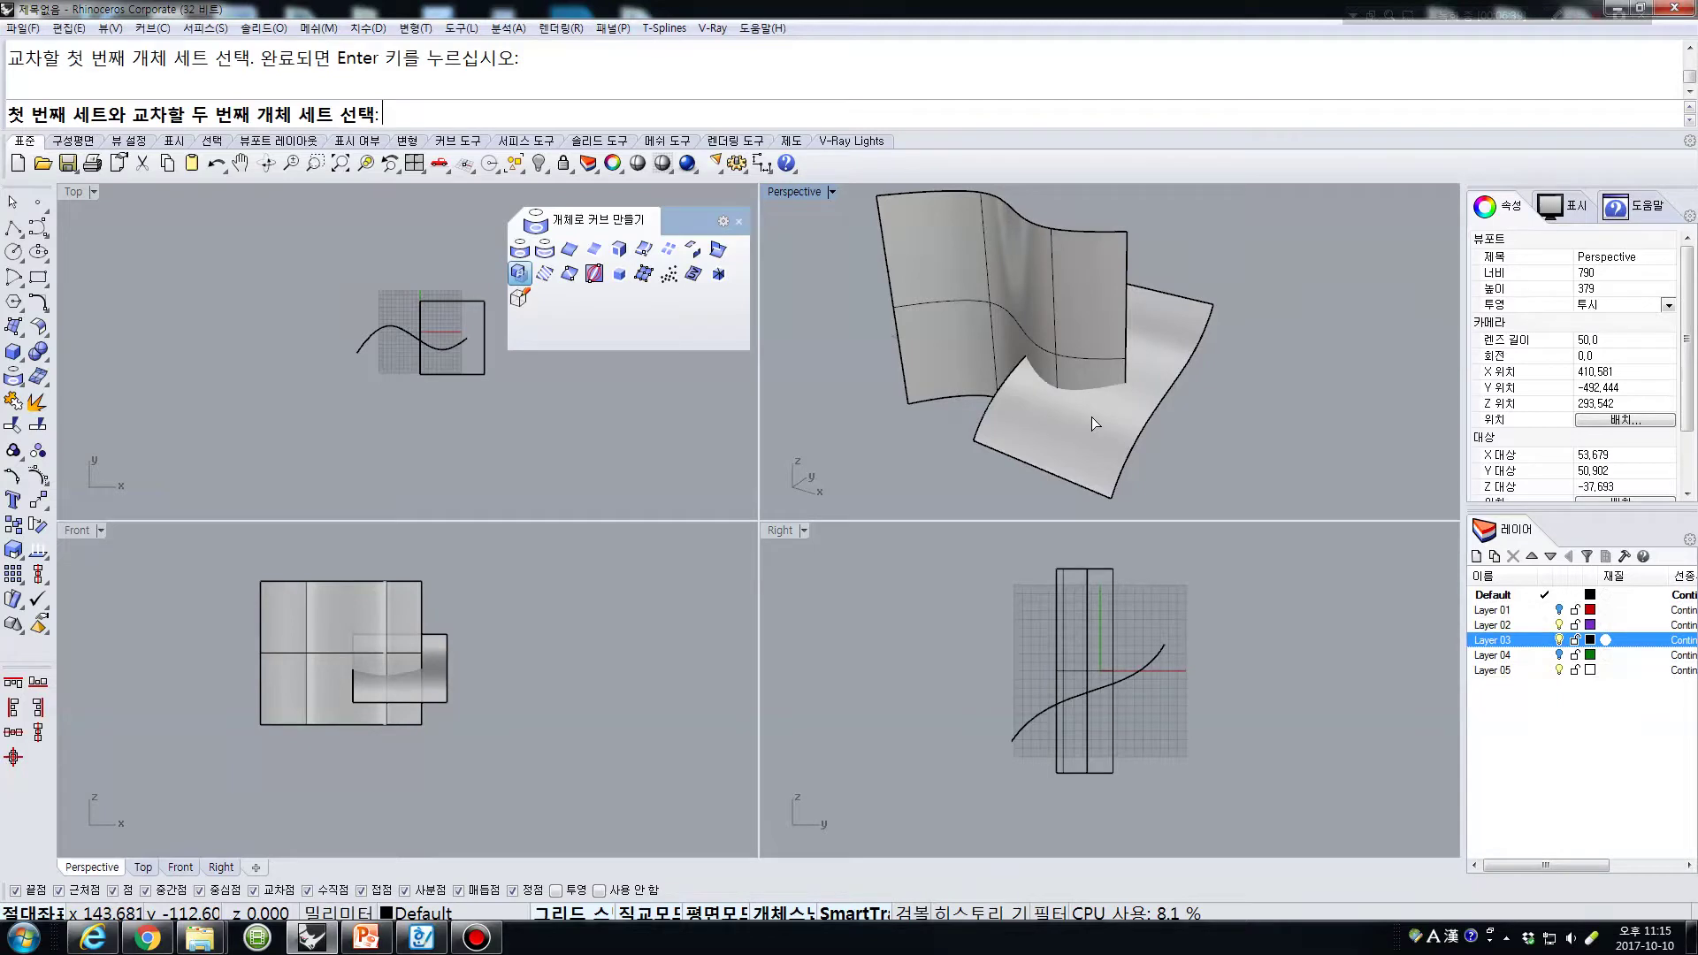
left_click(1091, 416)
right_click(1091, 417)
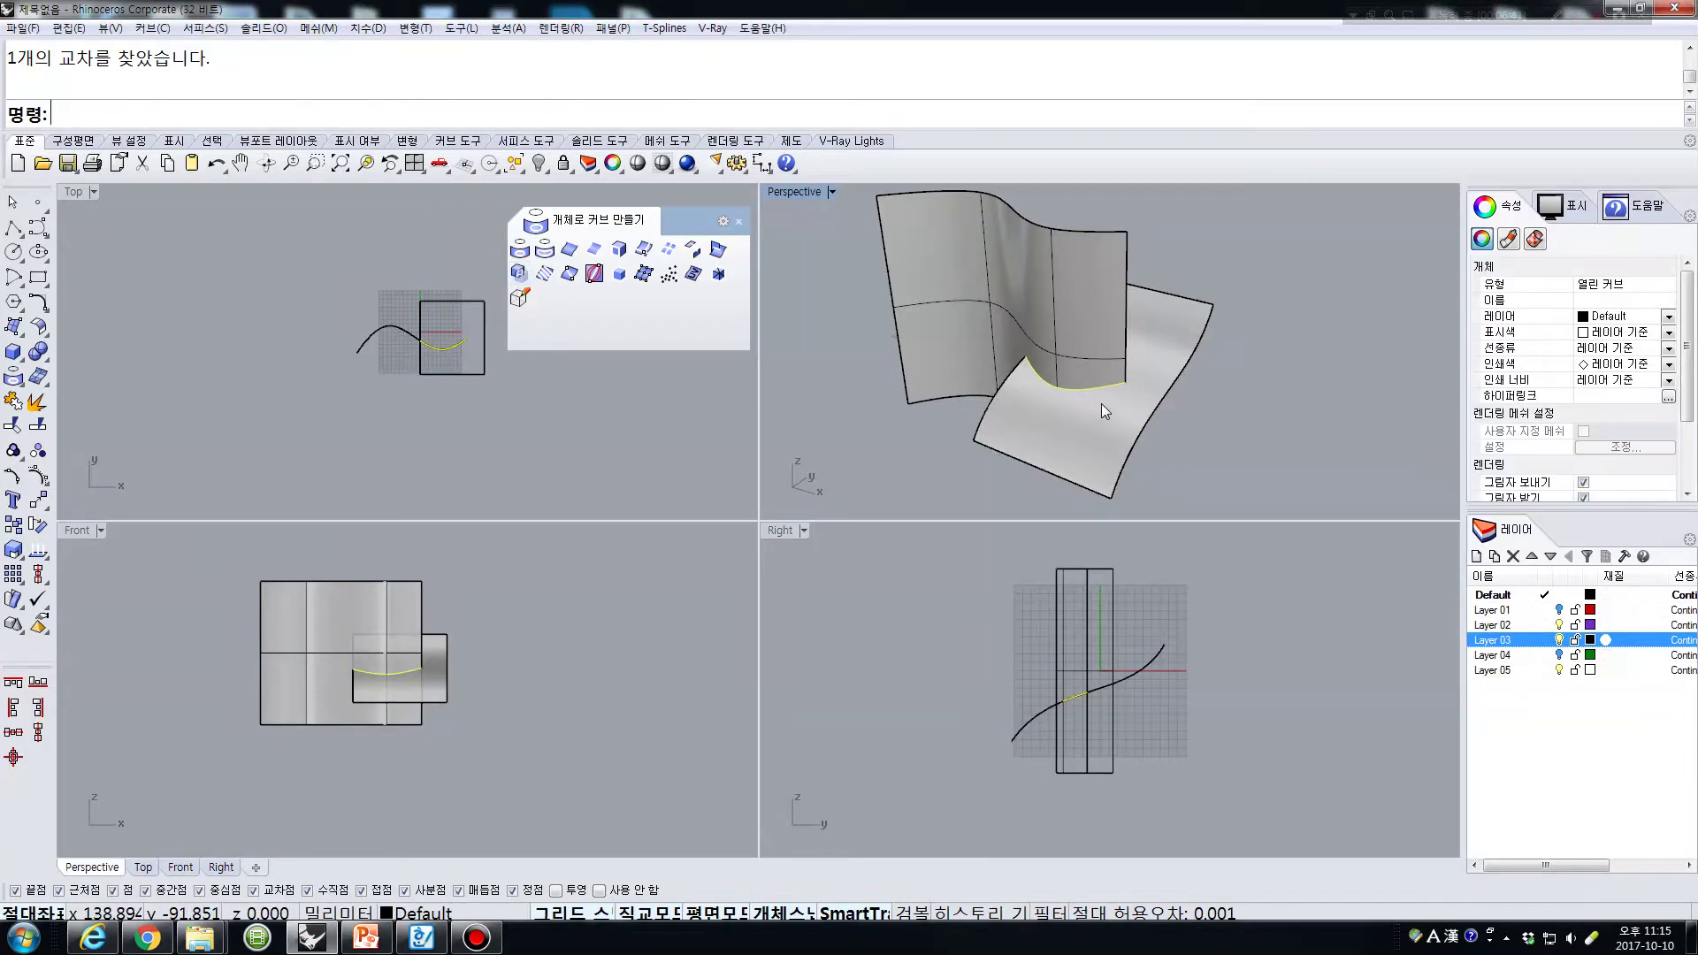
scroll(1175, 428, "up", 3)
right_click_drag(1175, 428, 990, 345)
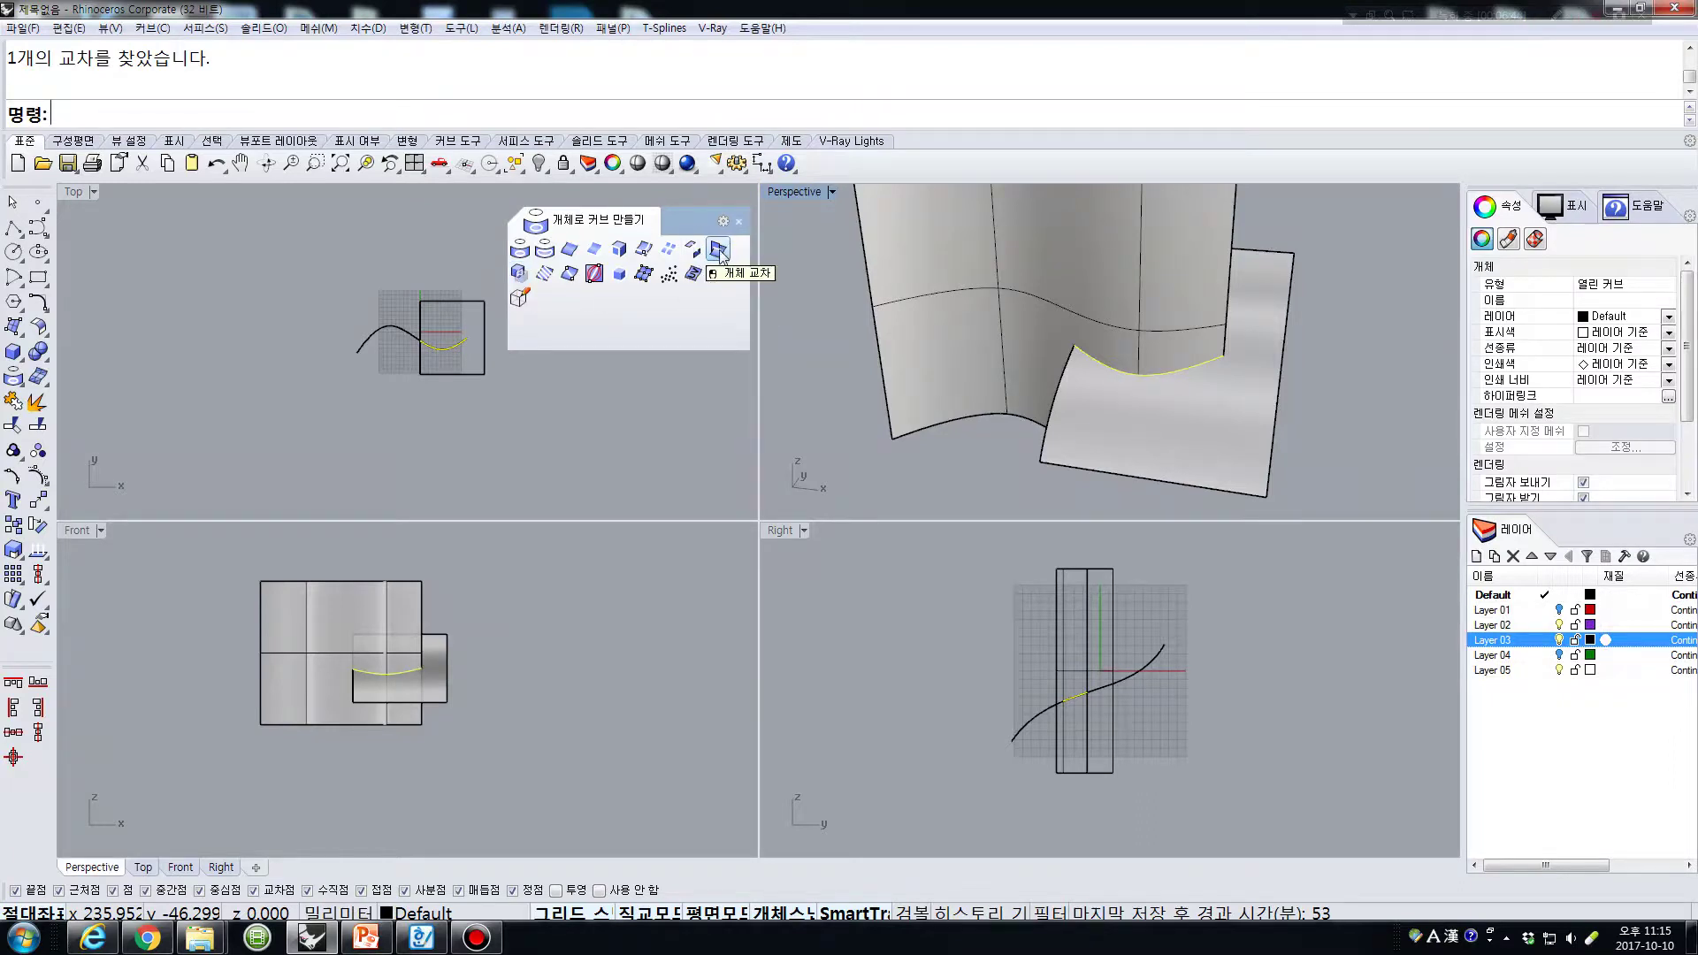
- Clear the selection, hide Layer 03 and turn on Layer 04
key("Escape")
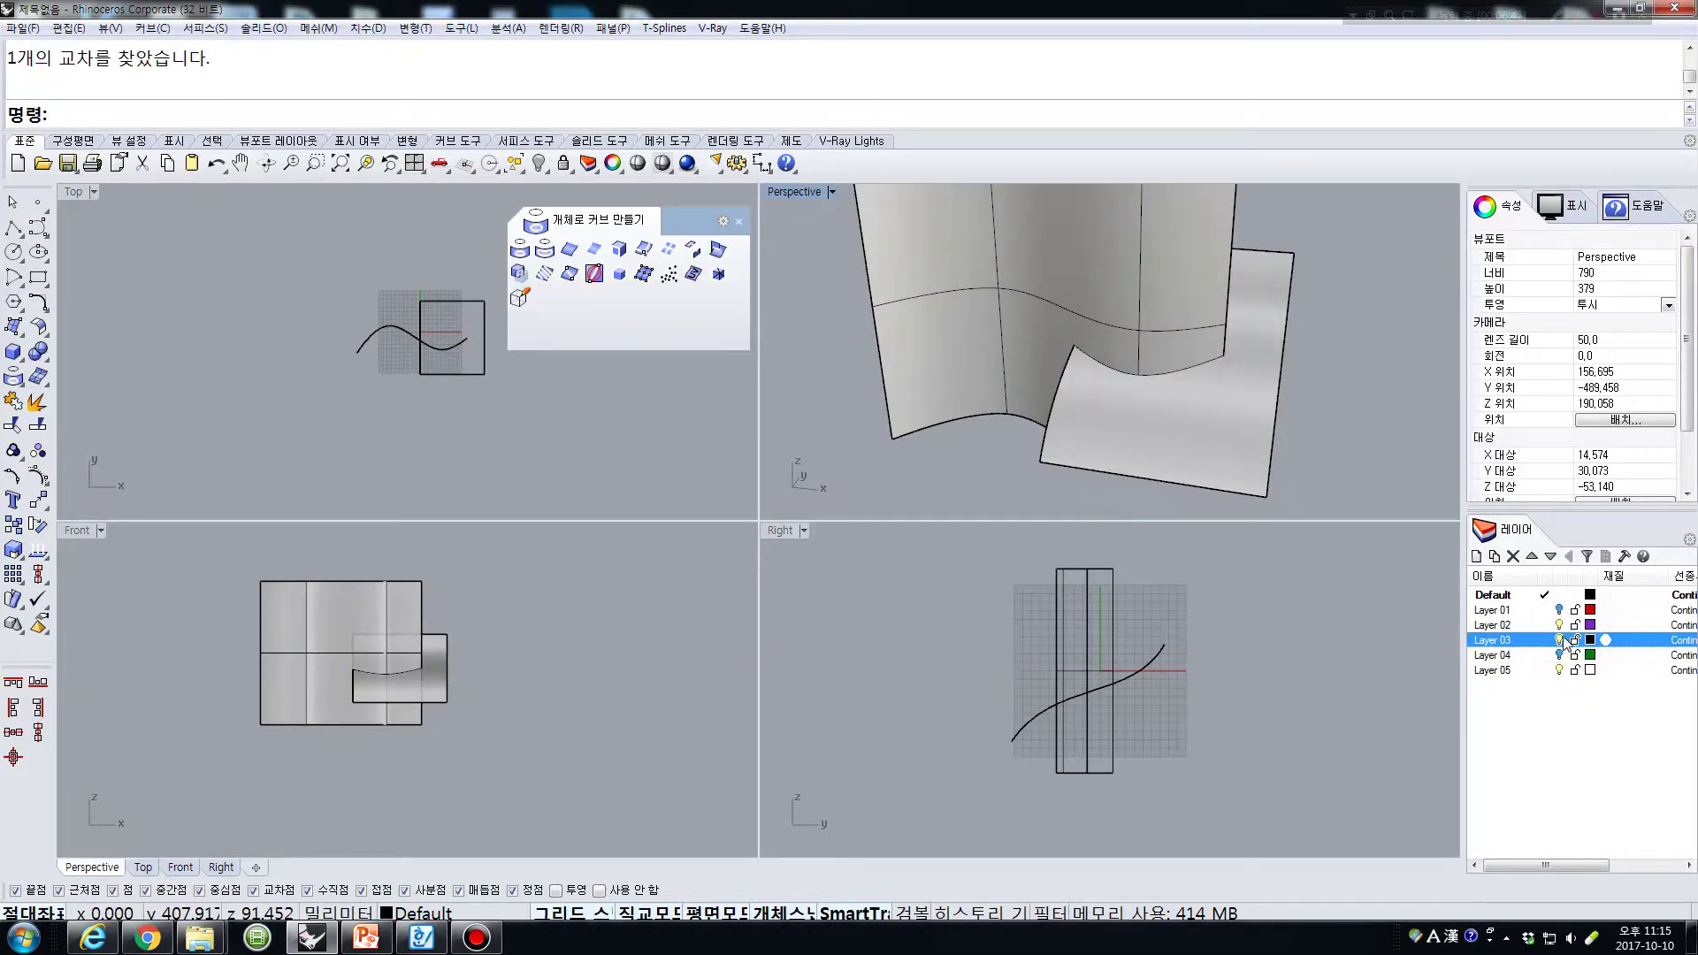
left_click(1559, 640)
left_click(1559, 654)
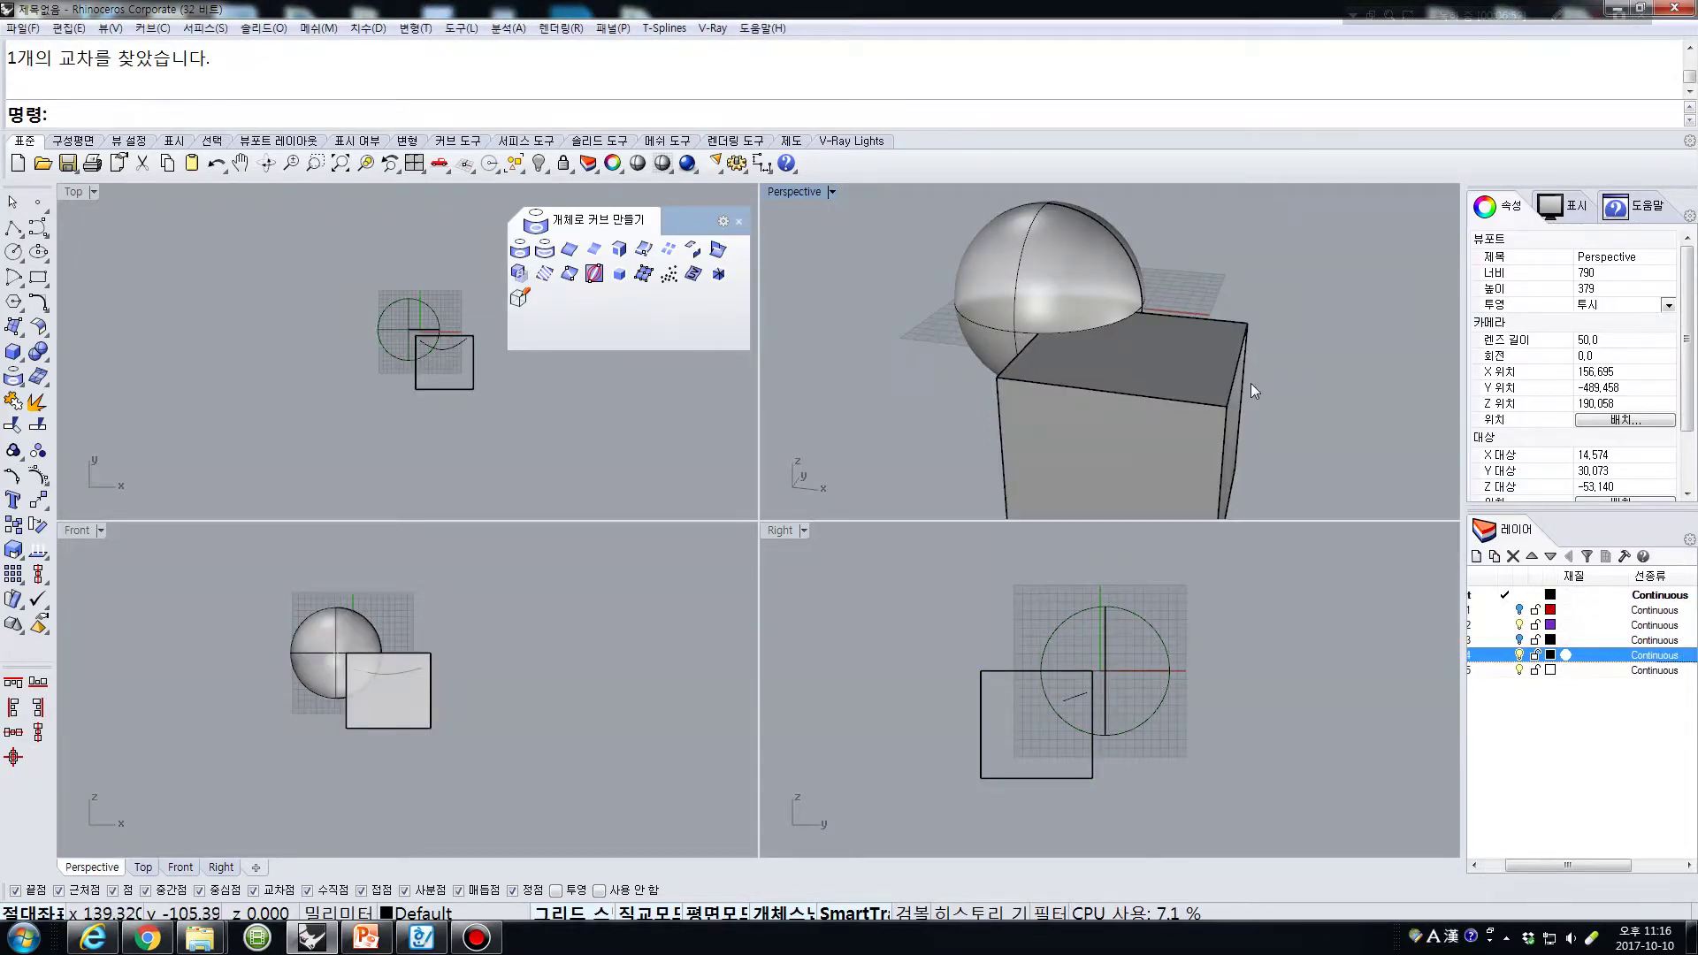
- Examine from several sides how the box and the sphere on Layer 04 overlap
right_click_drag(1286, 389, 1232, 409)
left_click(1040, 361)
left_click(1120, 305)
left_click(1174, 434)
scroll(1047, 390, "up", 4)
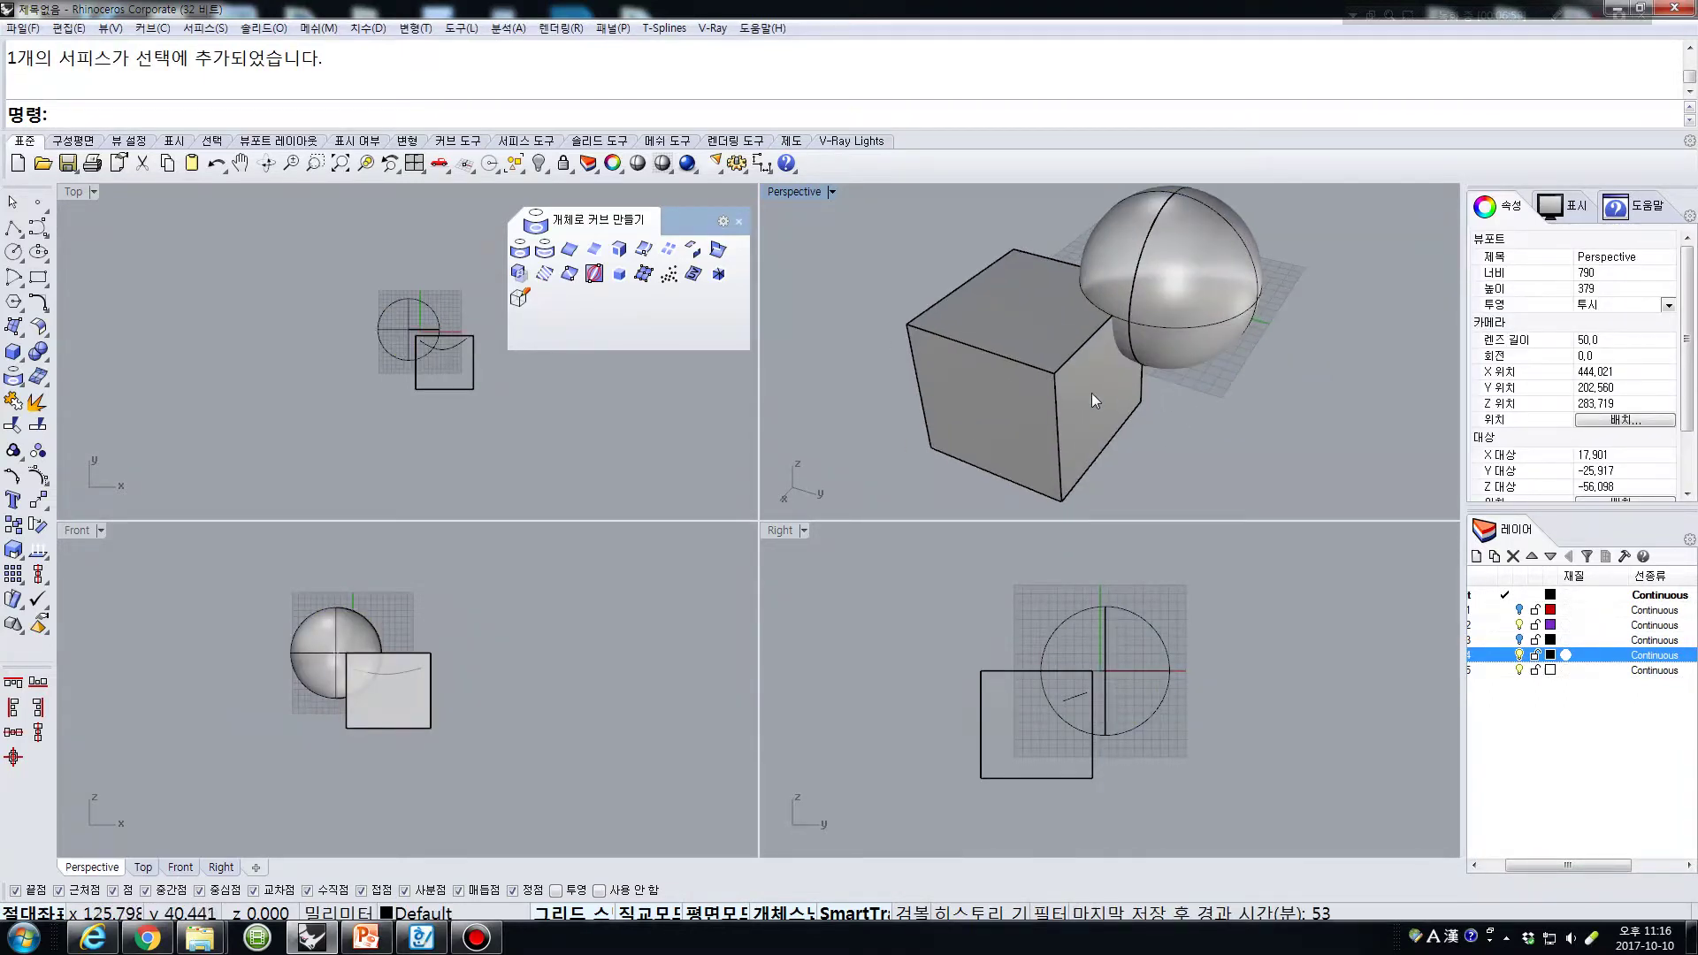
left_click(970, 348)
left_click(1174, 257)
left_click(1245, 448)
right_click_drag(1246, 448, 1164, 289)
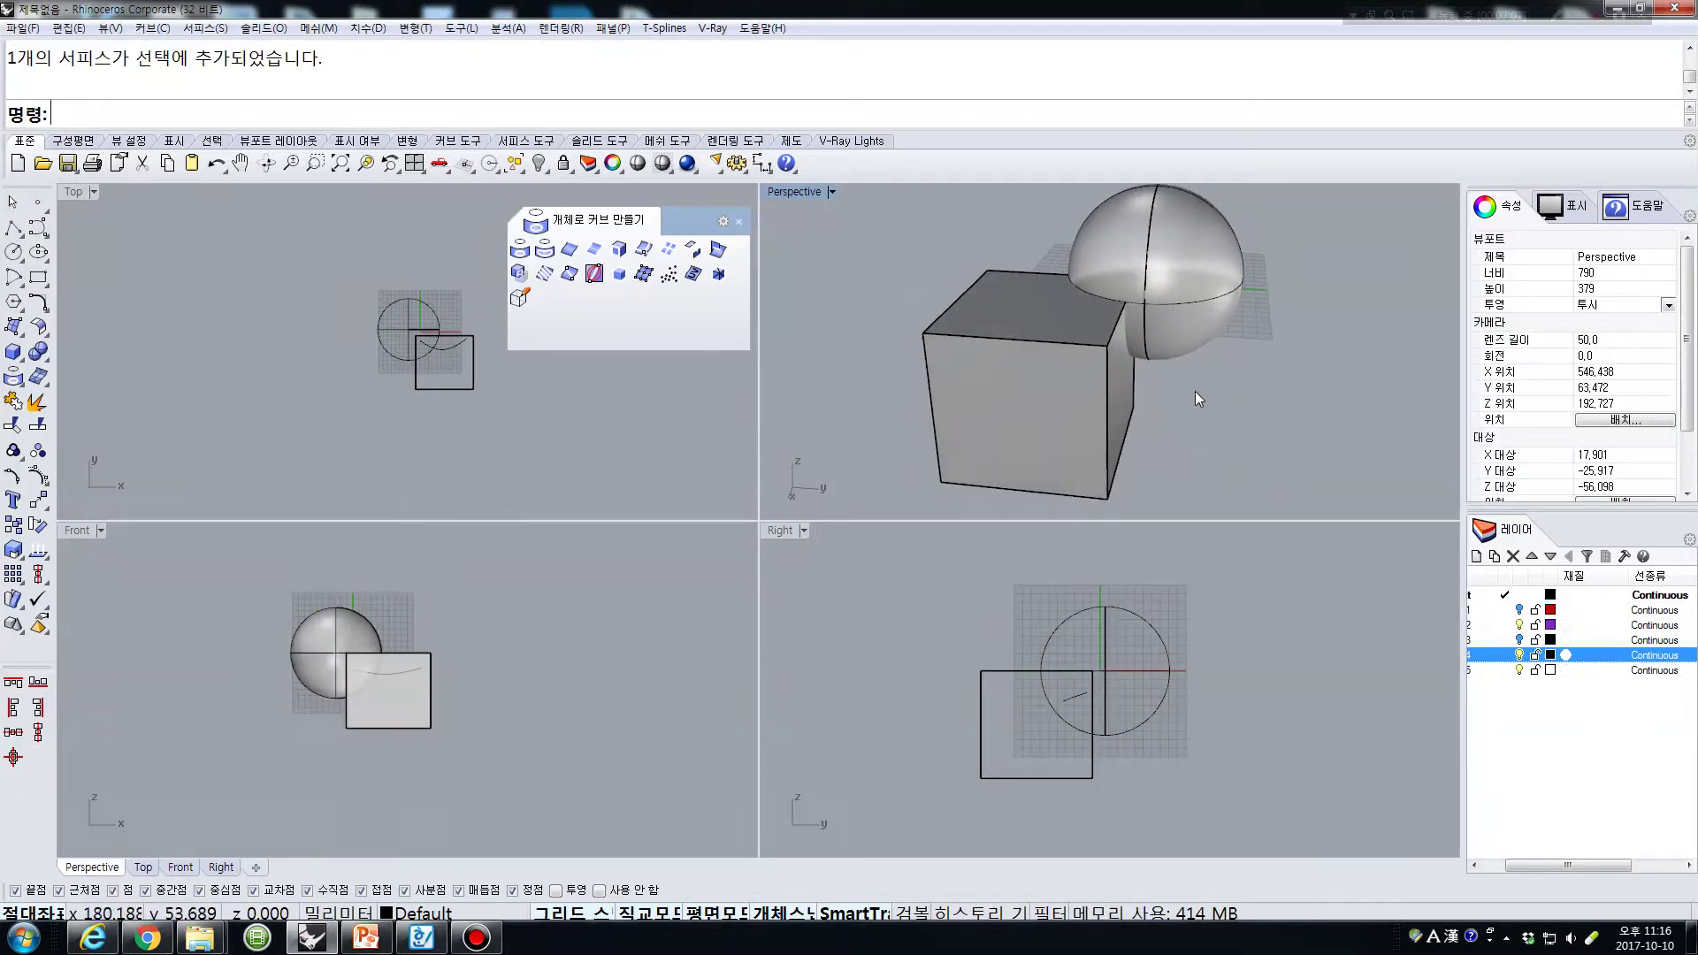
- Intersect two sets, with the sphere as the first set and the box as the second
left_click(521, 273)
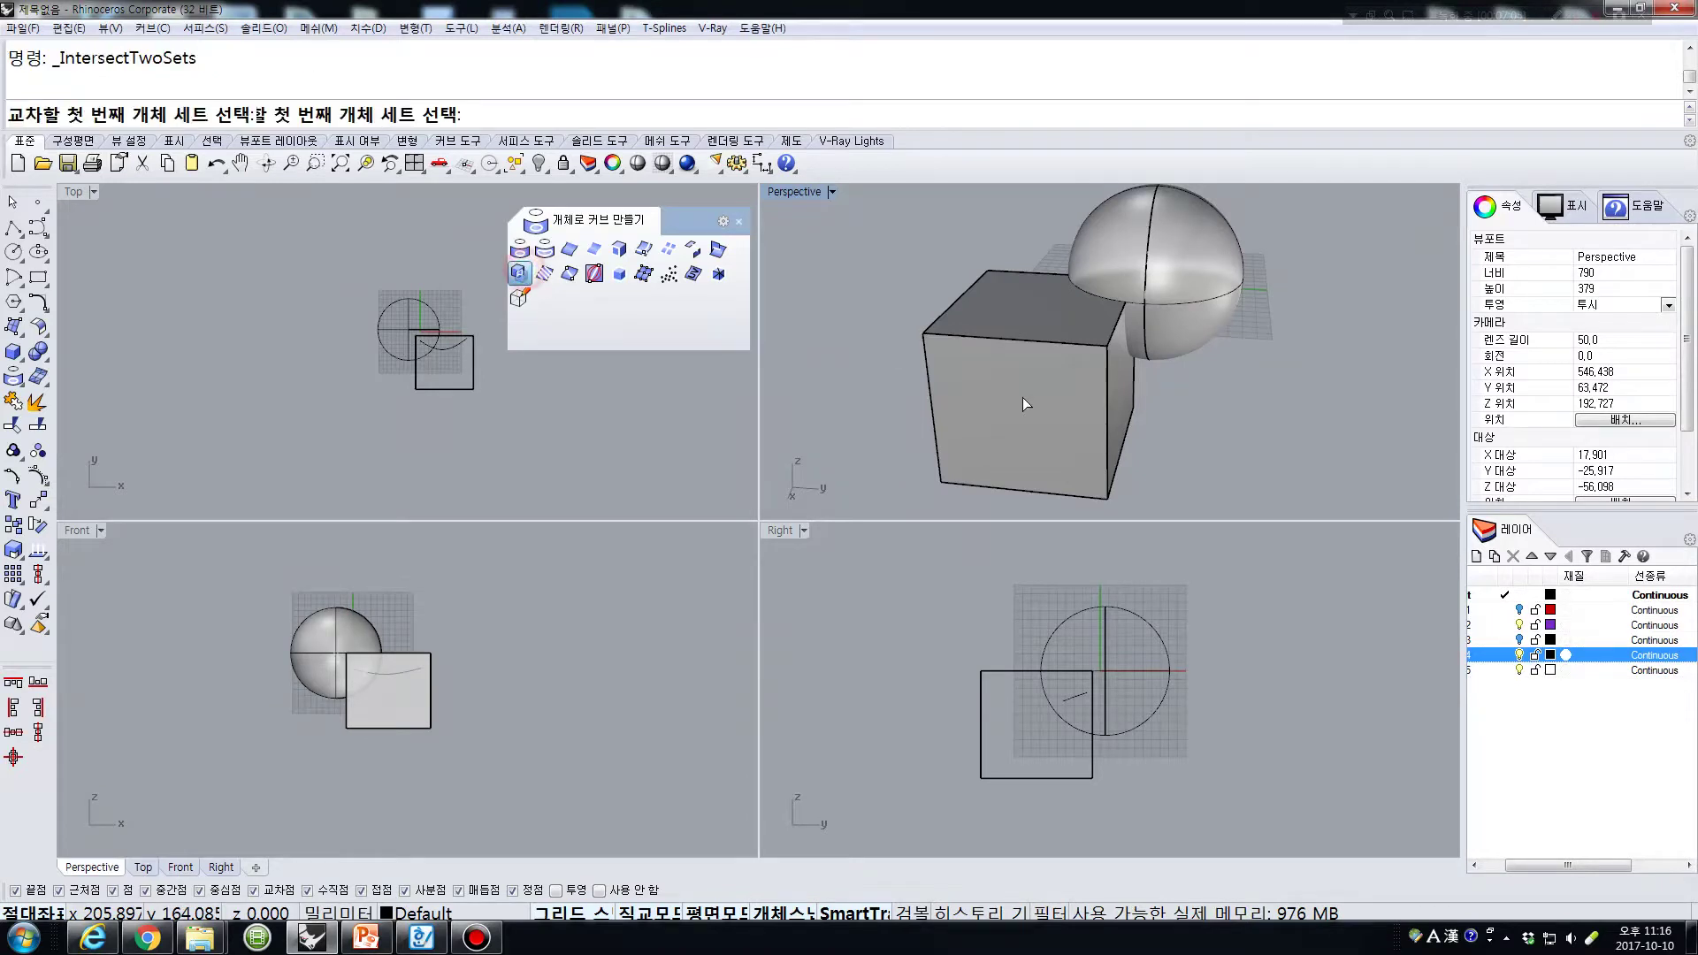
left_click(1143, 262)
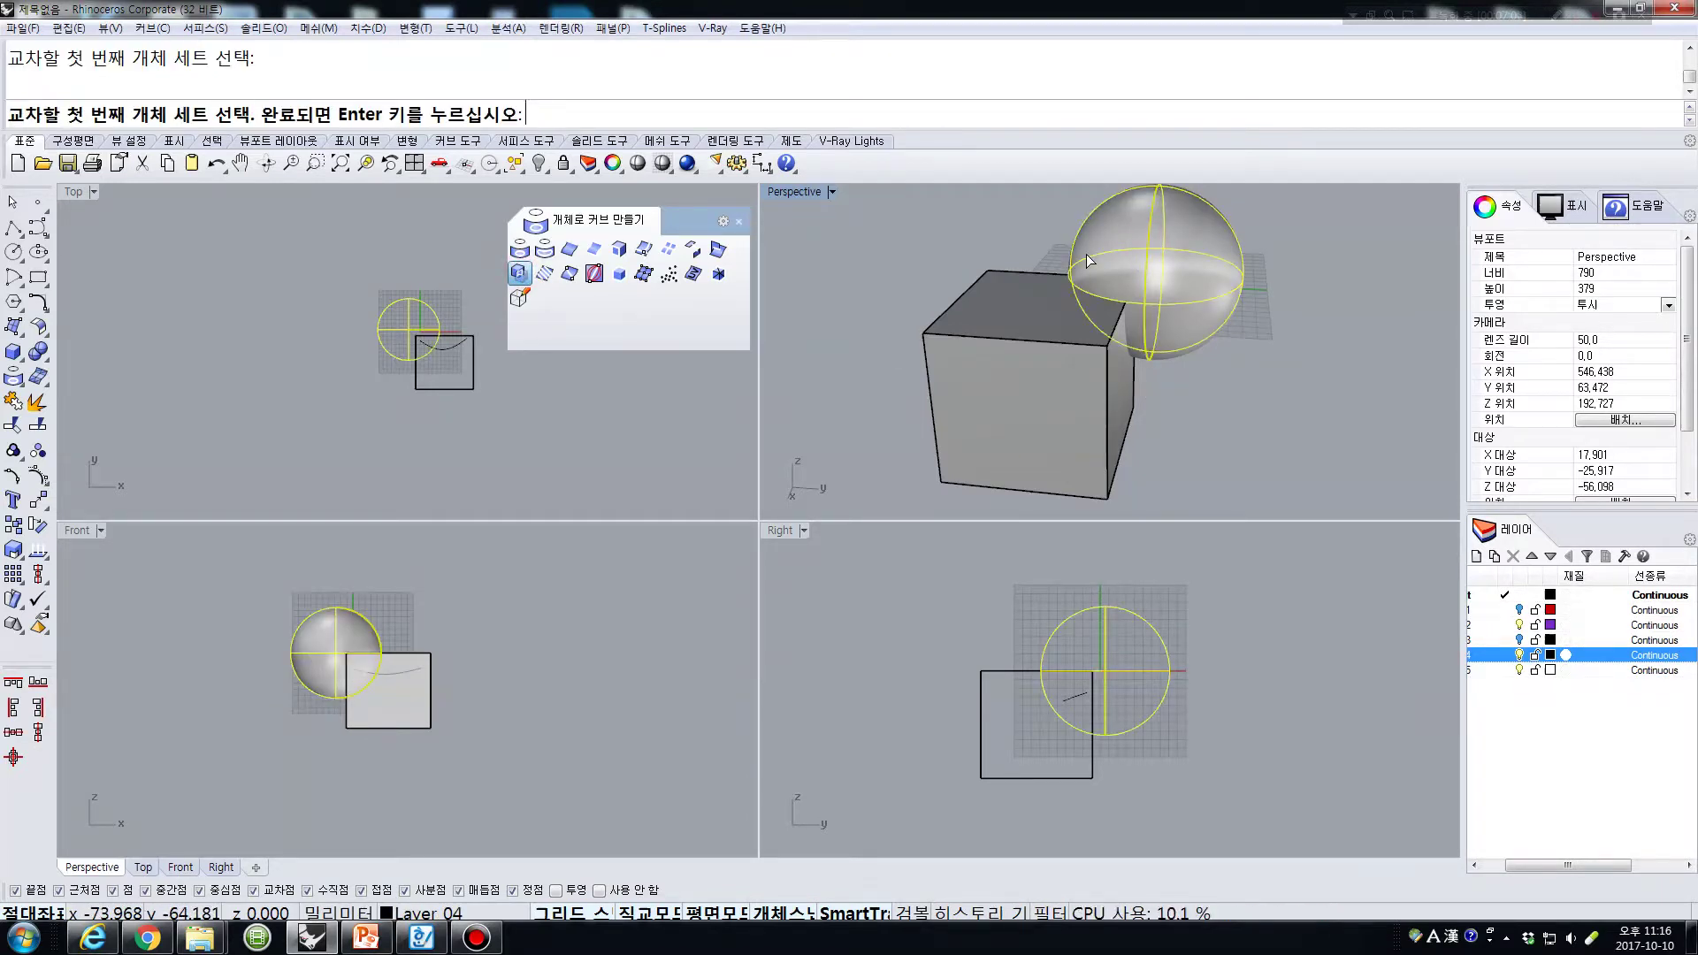
key("Return")
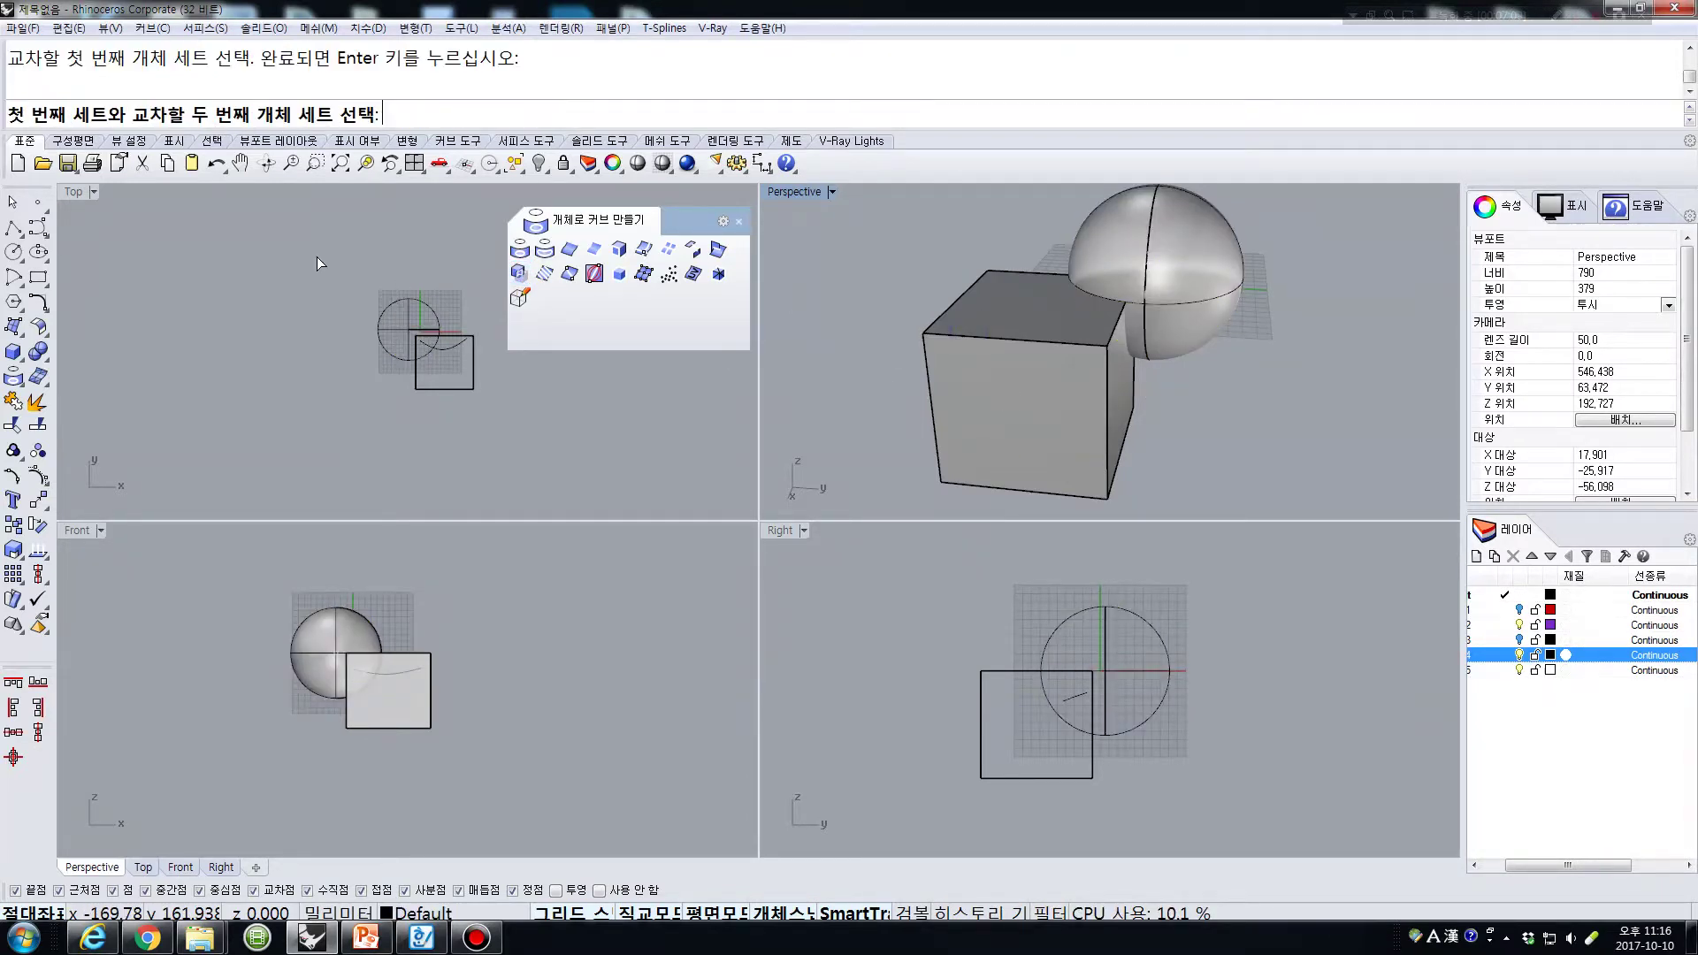
left_click(967, 395)
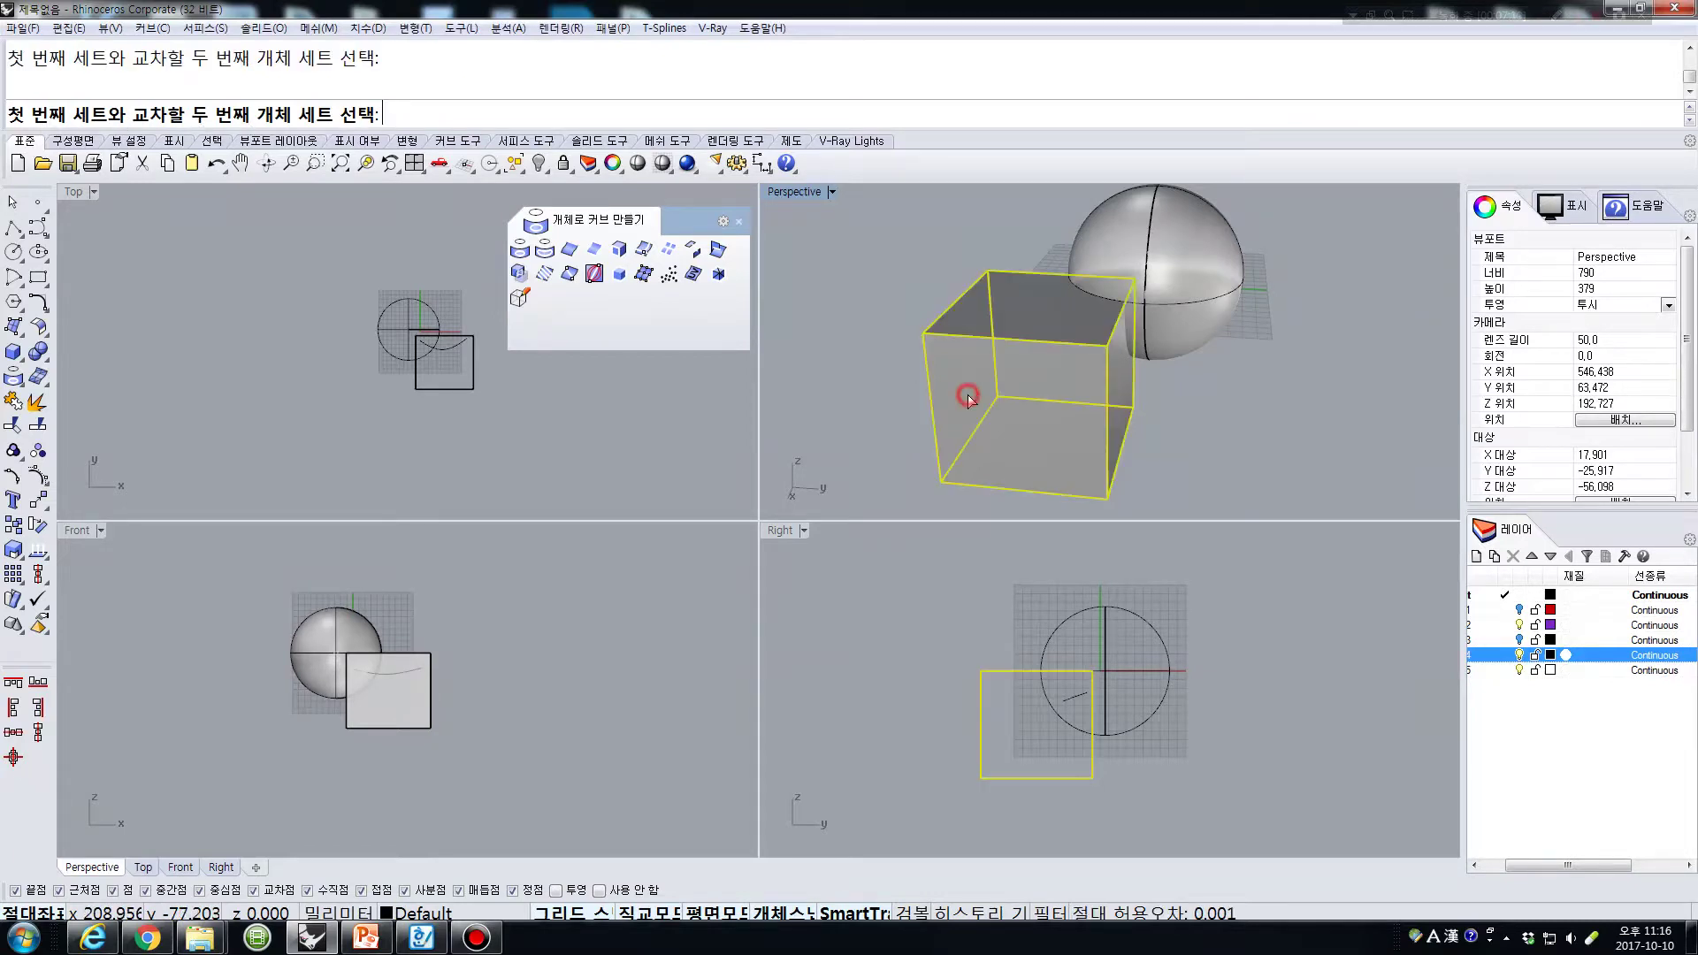
key("Return")
- Move the sphere about 57 mm away from the box
right_click_drag(1258, 385, 1155, 382)
left_click(1194, 263)
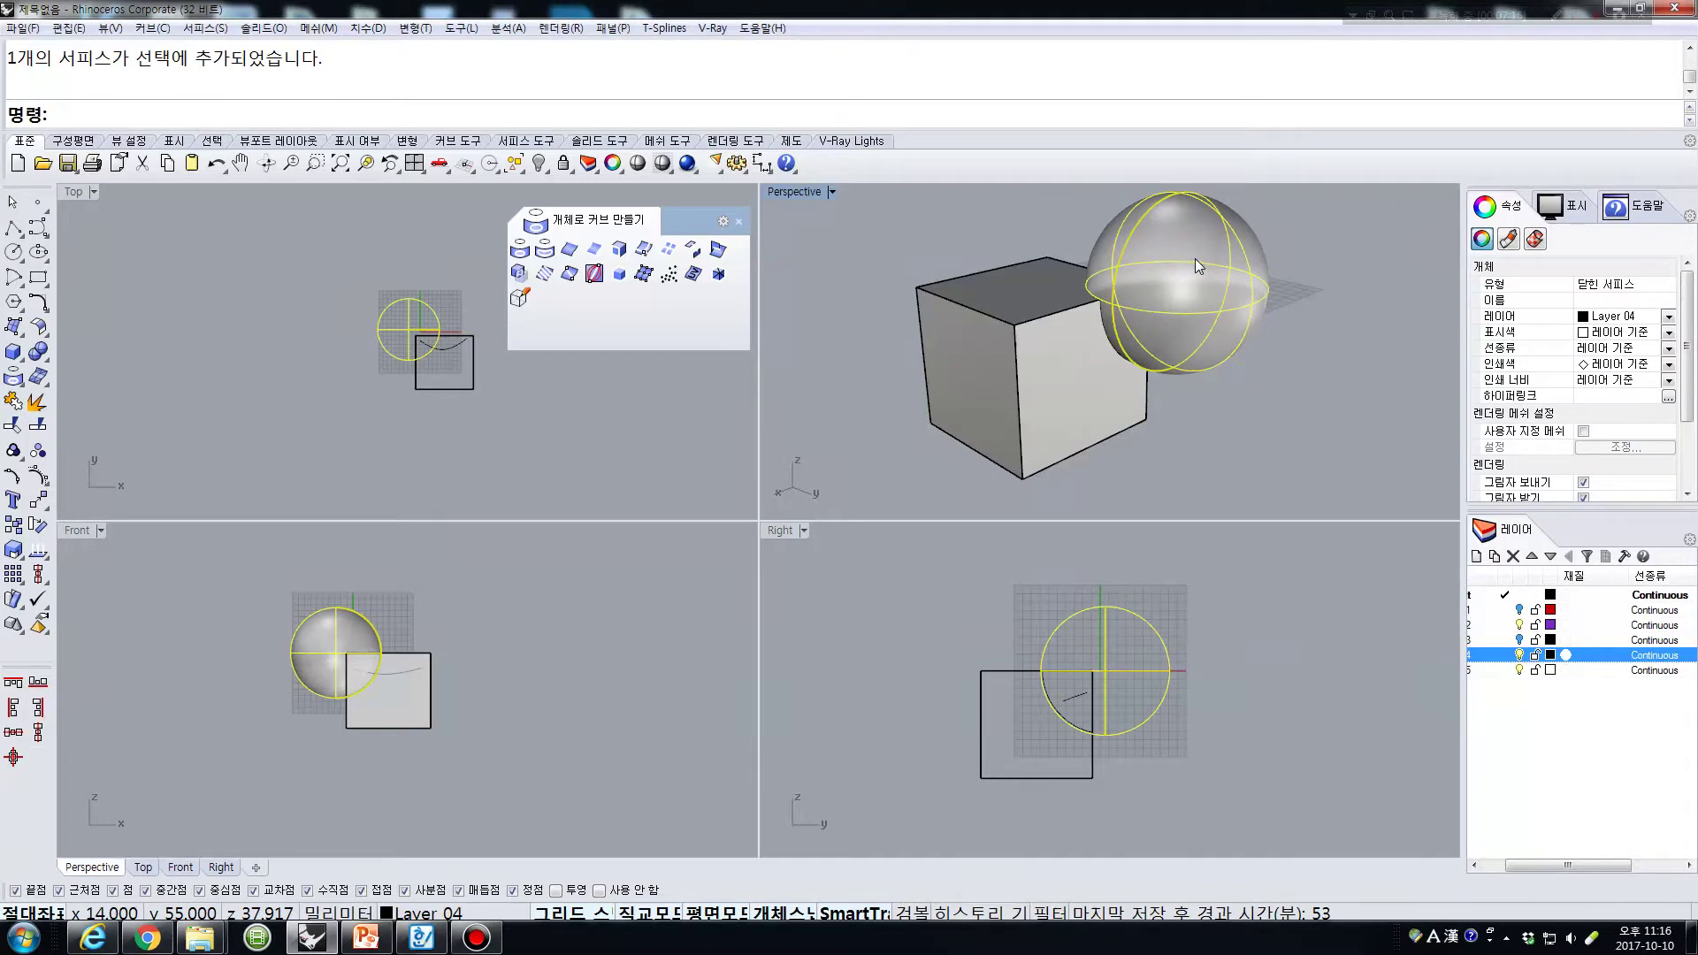
type("m")
key("Return")
left_click(1234, 481)
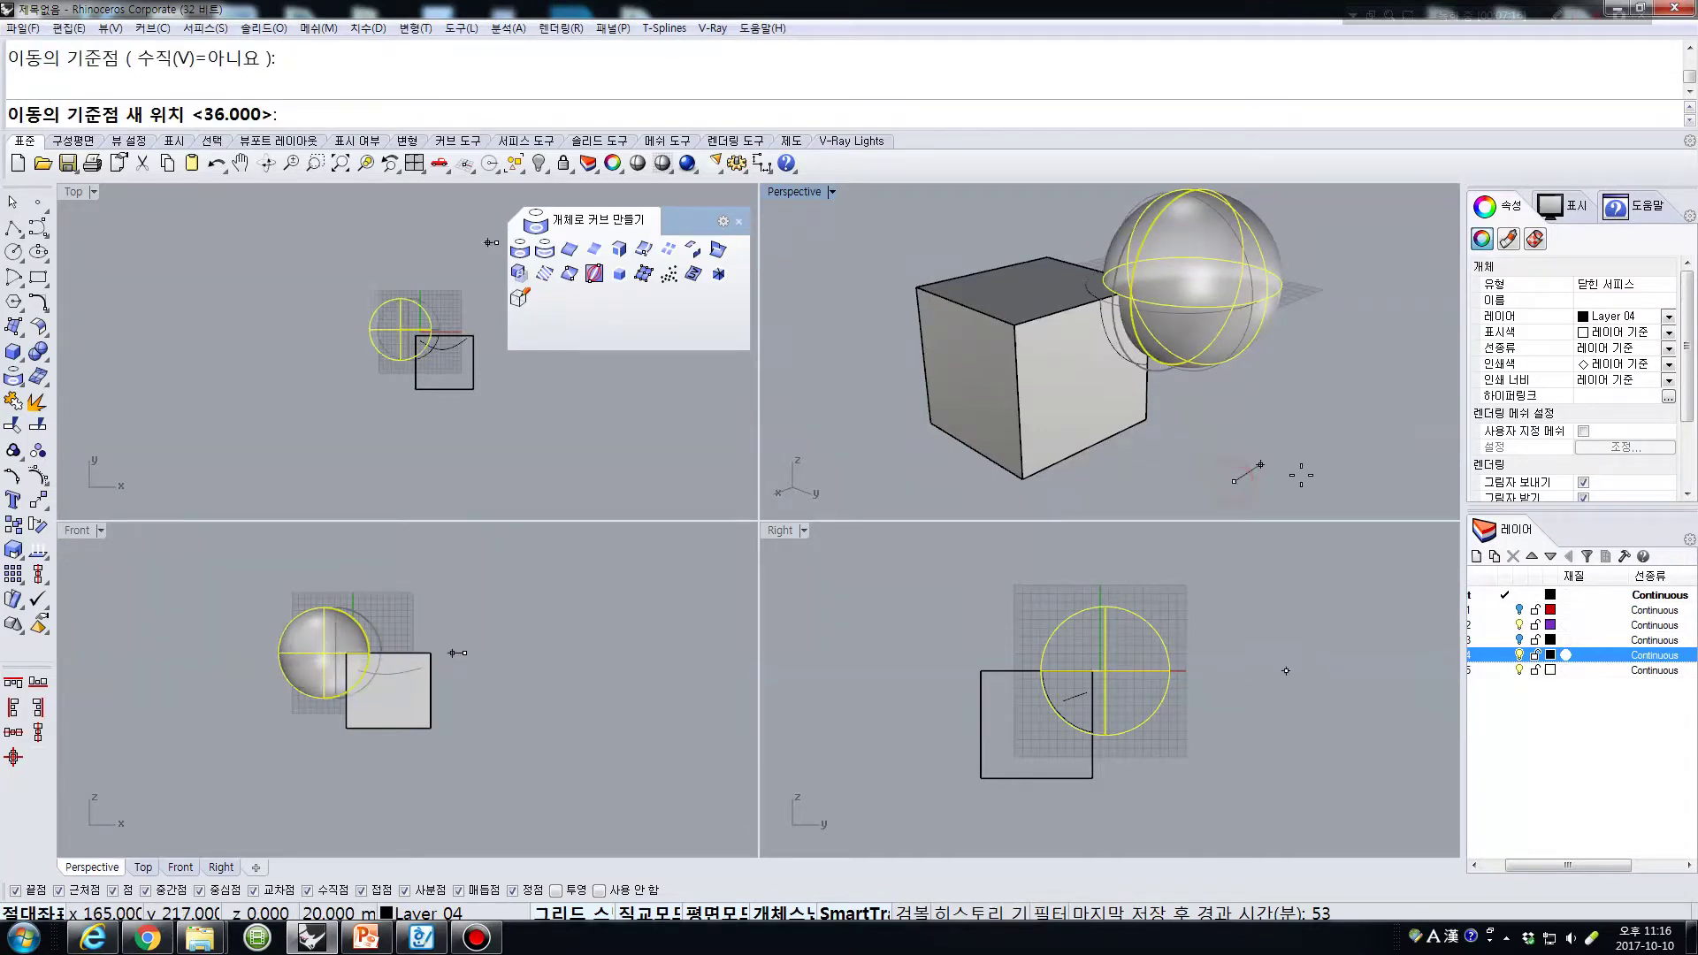
left_click(1348, 456)
- Move the box away from the sphere in the opposite direction and select the intersection curve between them
left_click(994, 368)
right_click(1403, 455)
left_click(1259, 452)
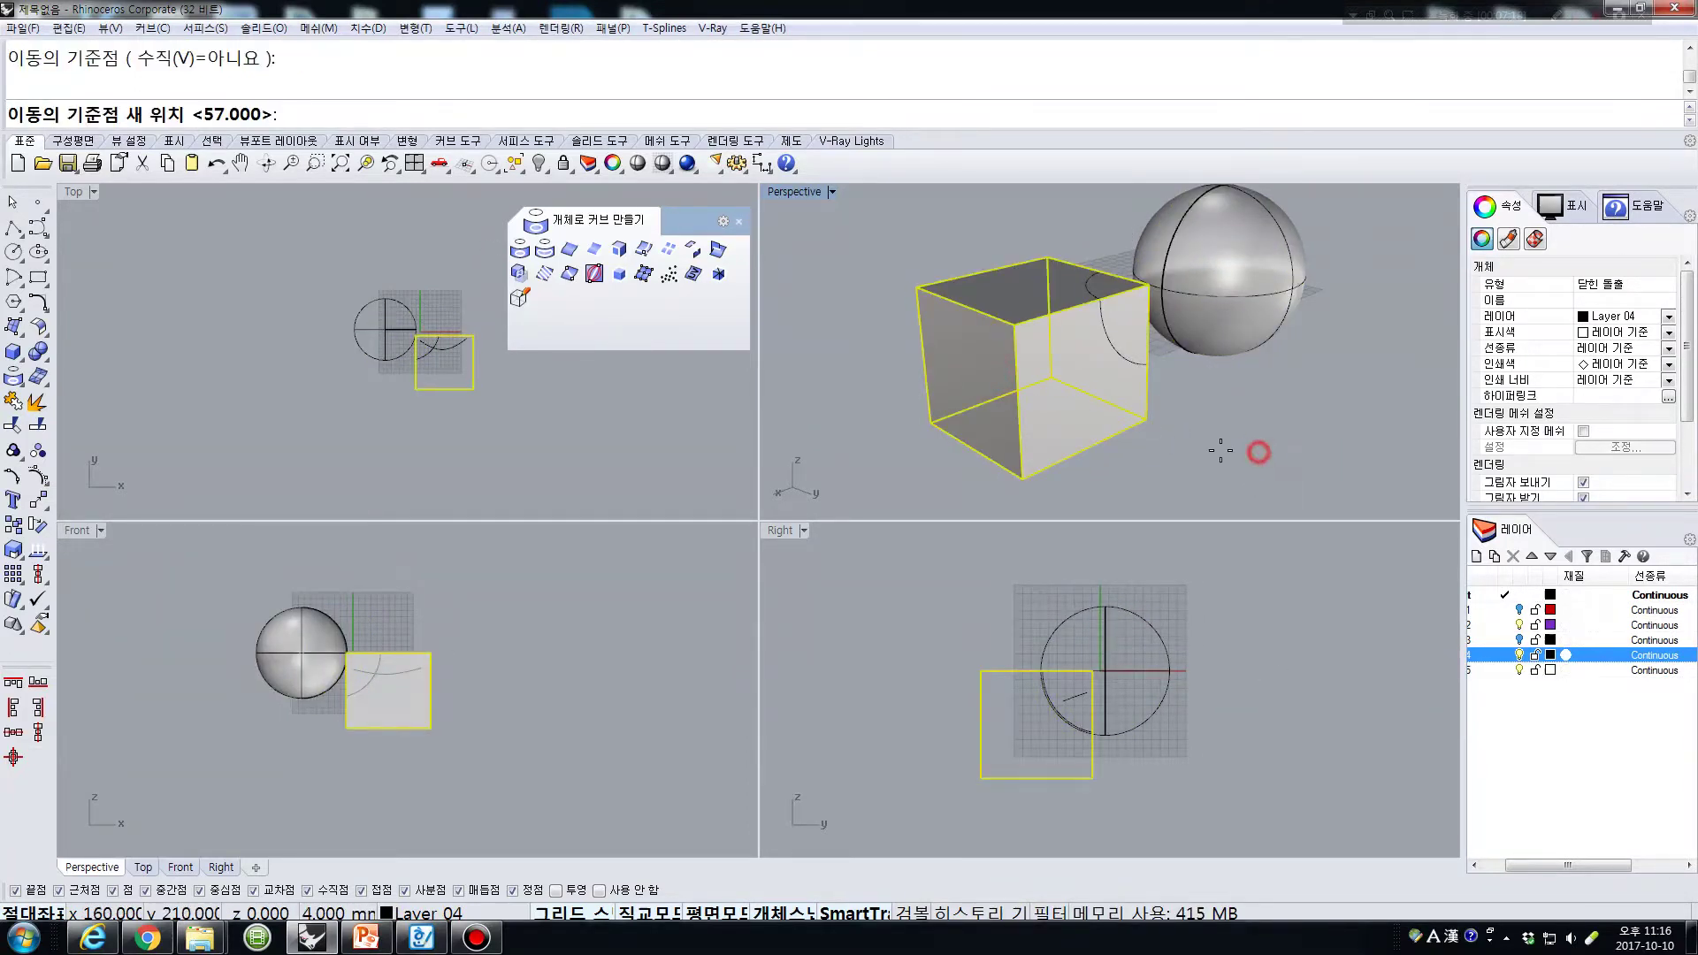
left_click(1184, 431)
left_click(1123, 355)
left_click(1123, 355)
right_click_drag(1122, 356, 1200, 405)
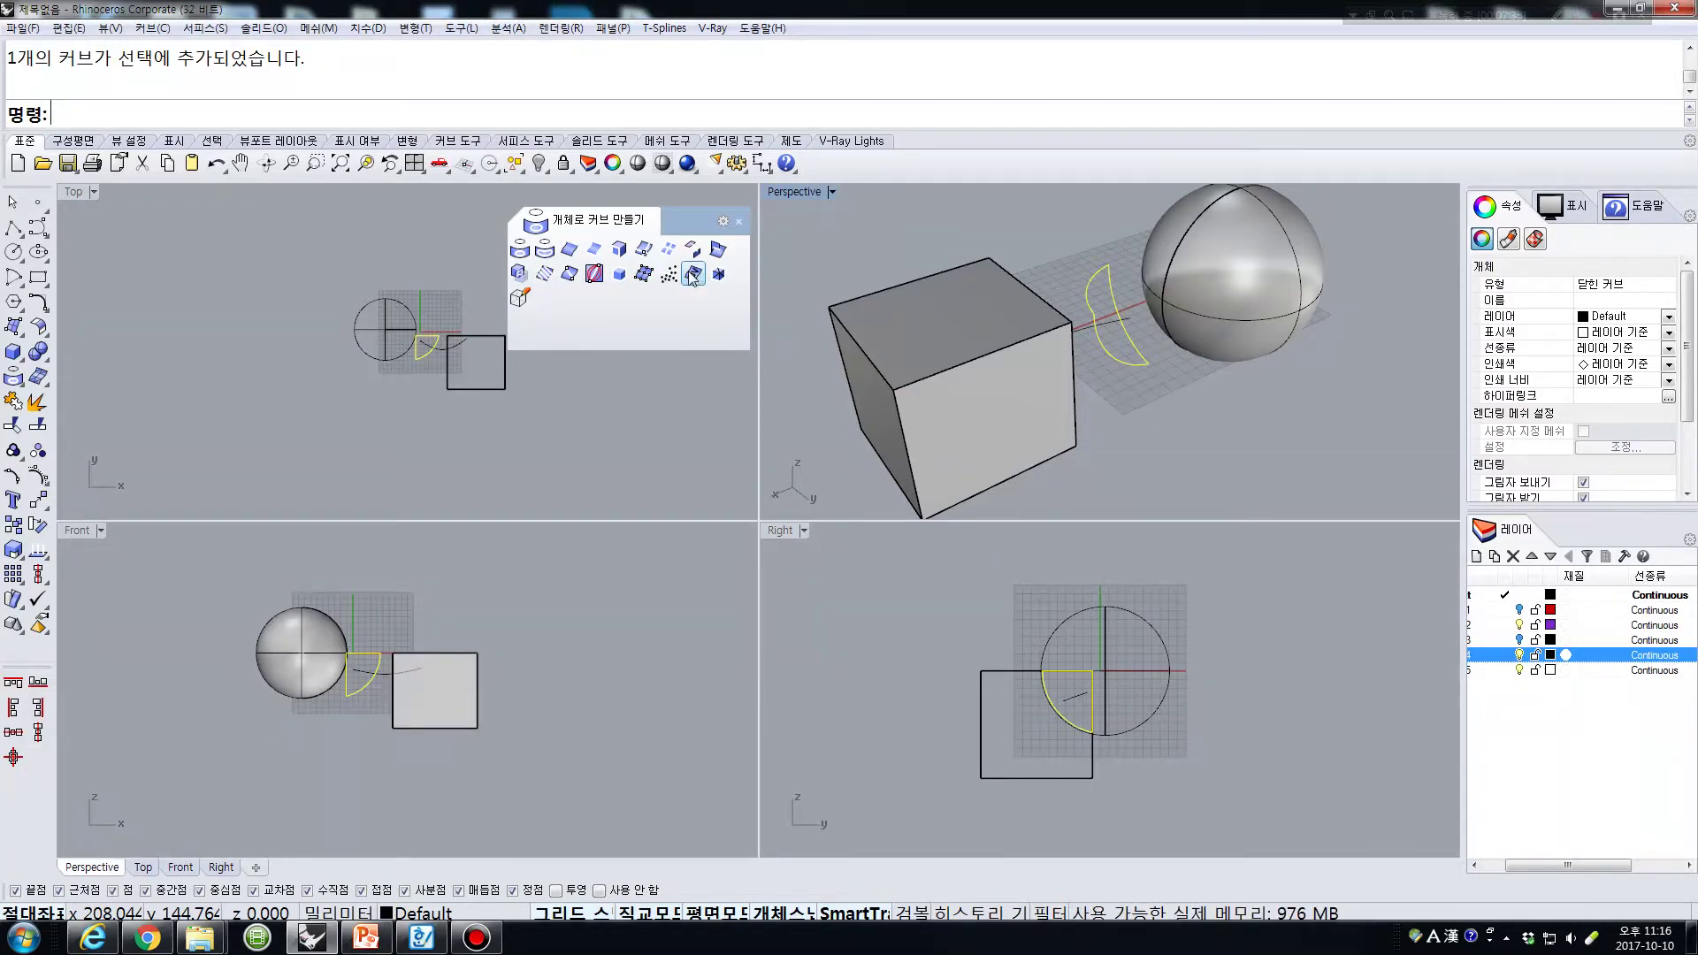
- Create the silhouette curves of the box
left_click(622, 277)
left_click(933, 327)
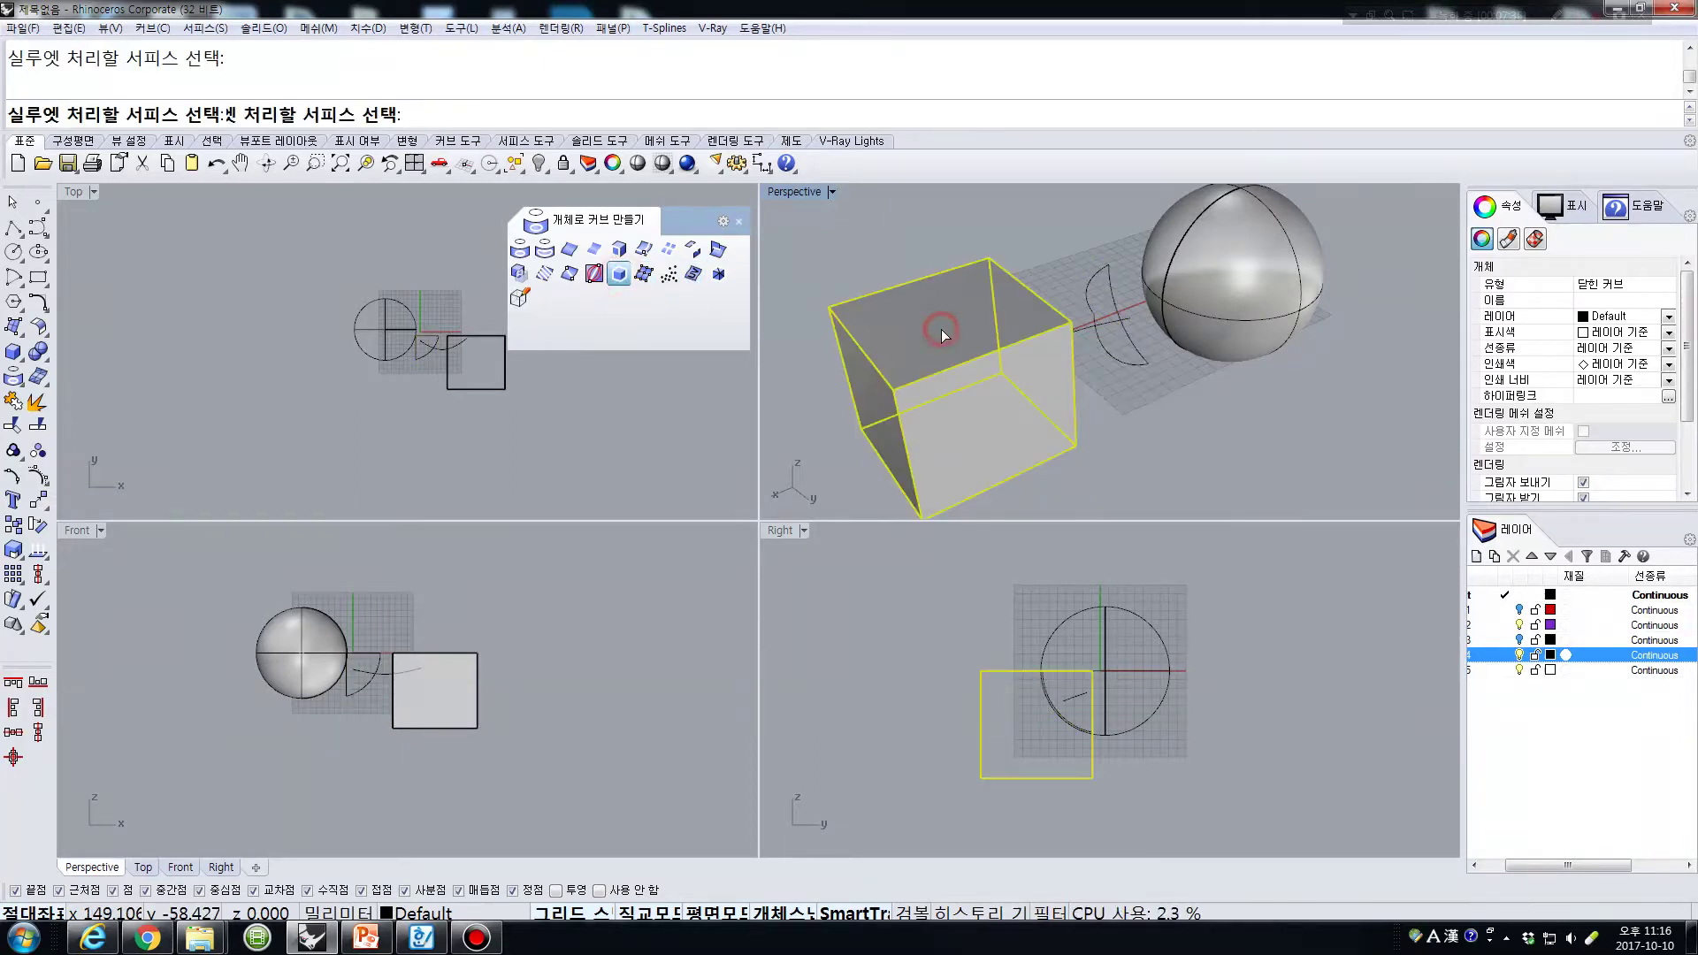
key("Return")
- Create the silhouette curve of the sphere by repeating the Silhouette command
scroll(955, 329, "down", 6)
right_click_drag(1005, 343, 875, 310)
left_click(1065, 303)
left_click(1105, 292)
right_click(1110, 289)
- Check which silhouette curves lie on the box by selecting along its edges, and compare them with the sphere
right_click_drag(1213, 315, 1115, 342)
left_click(973, 341)
left_click(1134, 385)
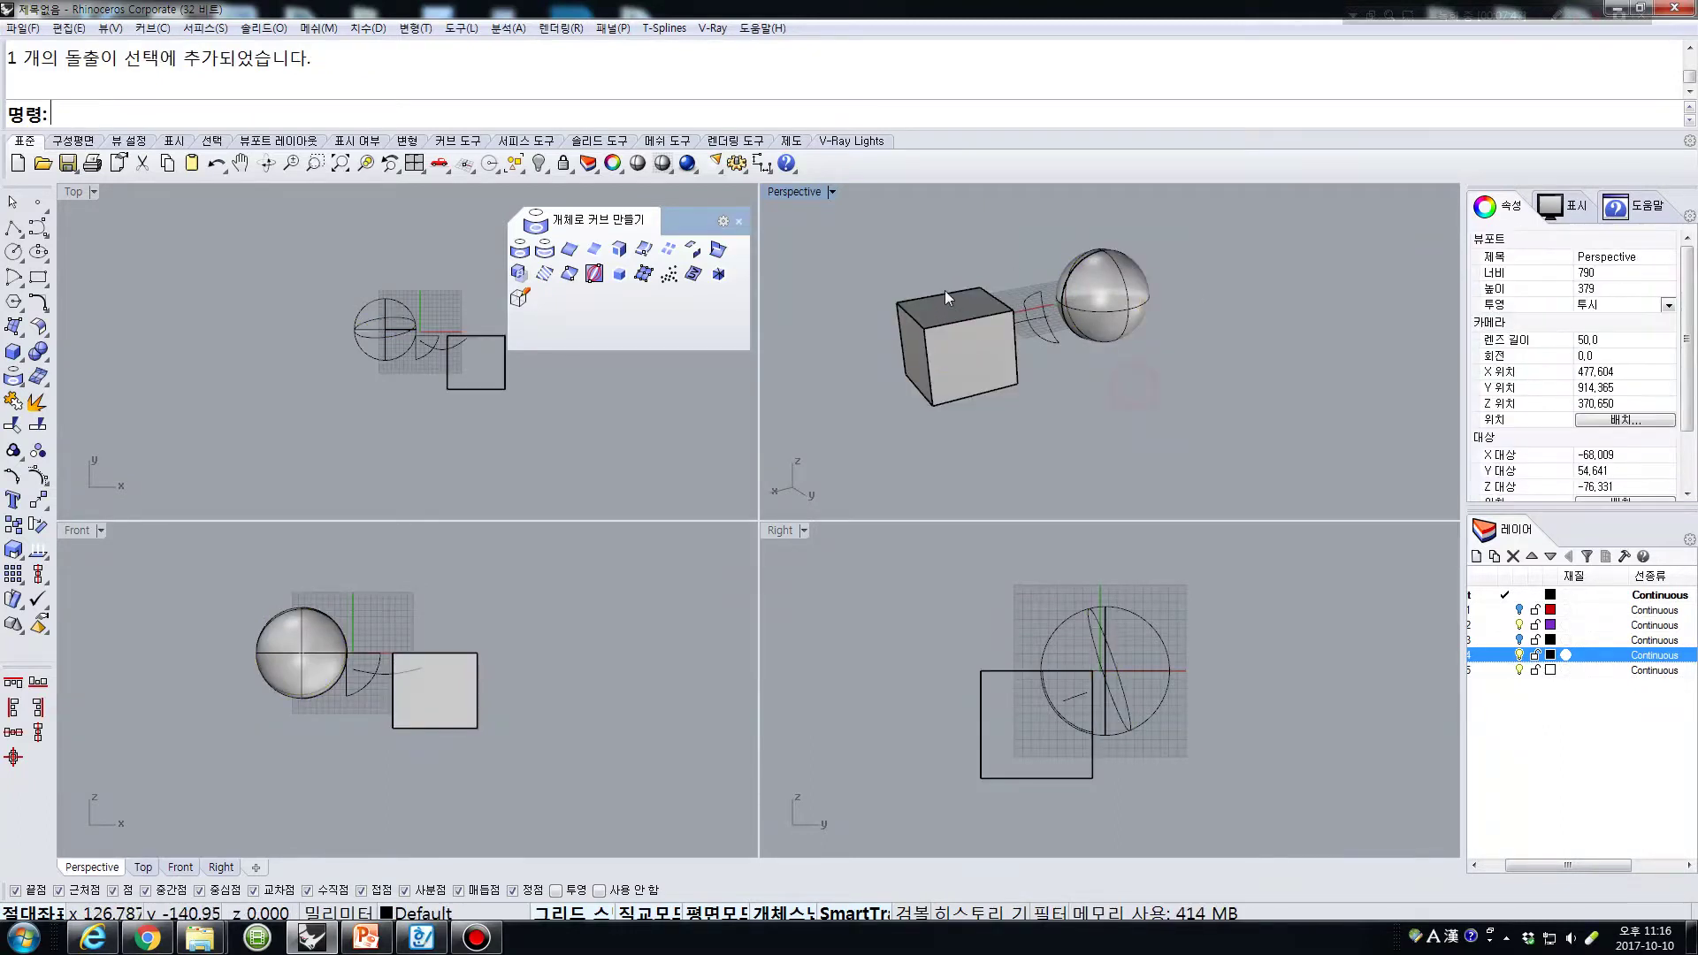
left_click(943, 289)
left_click(911, 314)
left_click(911, 316)
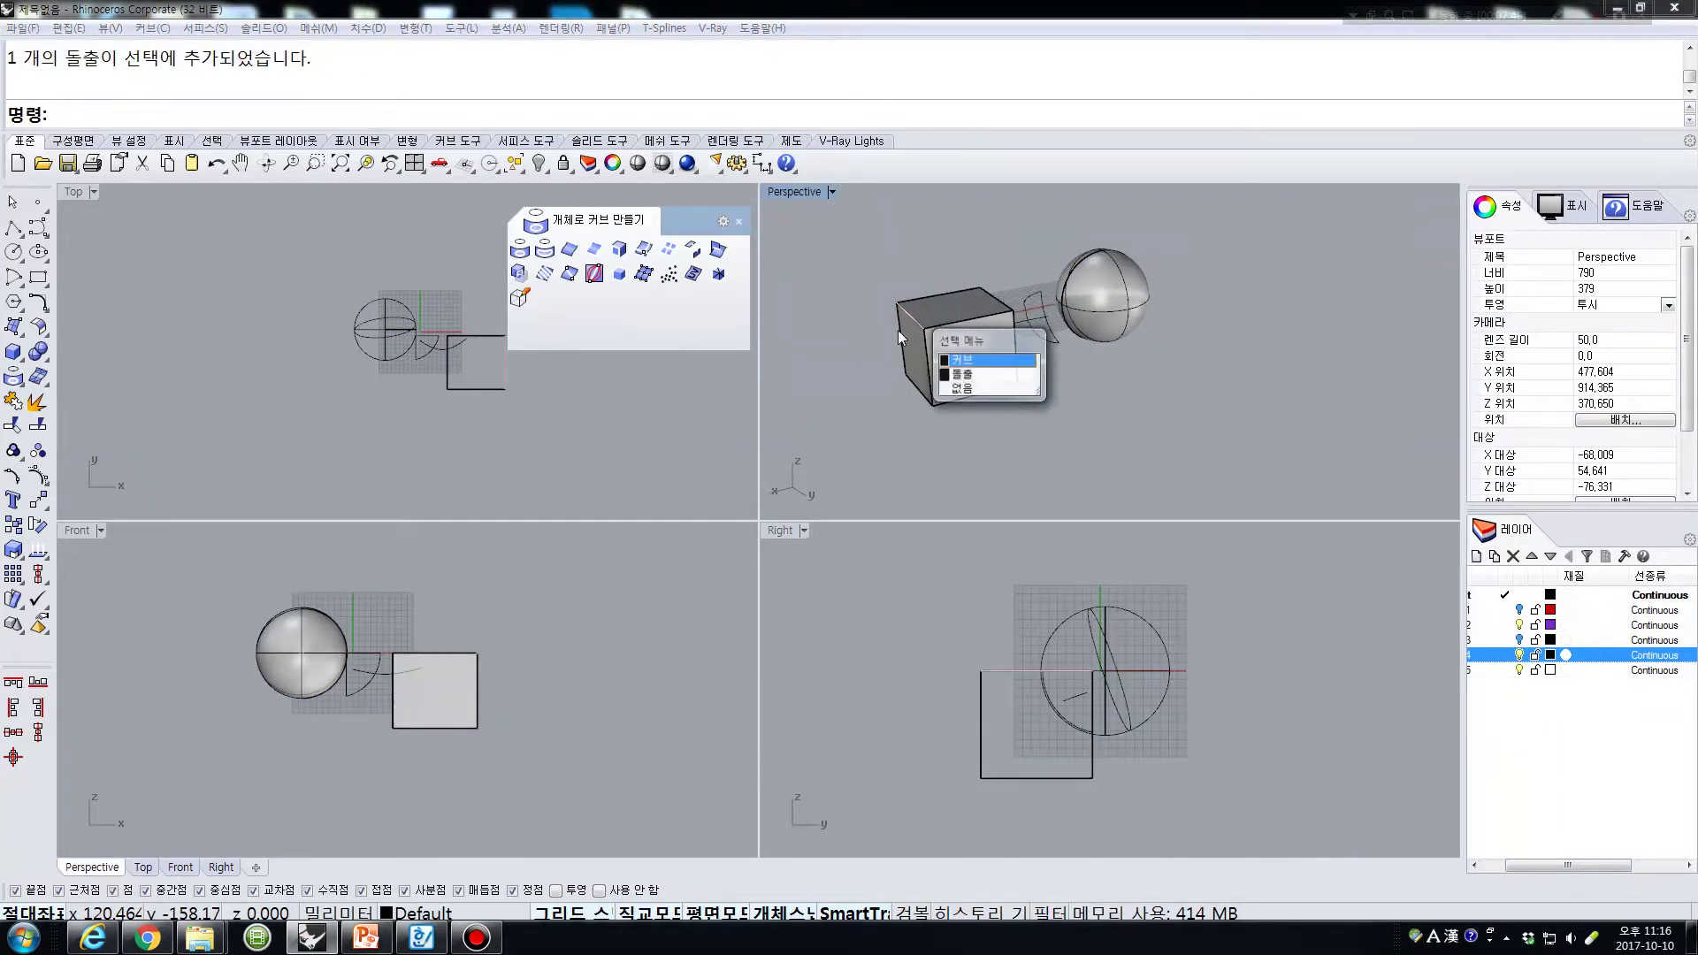
left_click(890, 343)
left_click(864, 388)
left_click(861, 422)
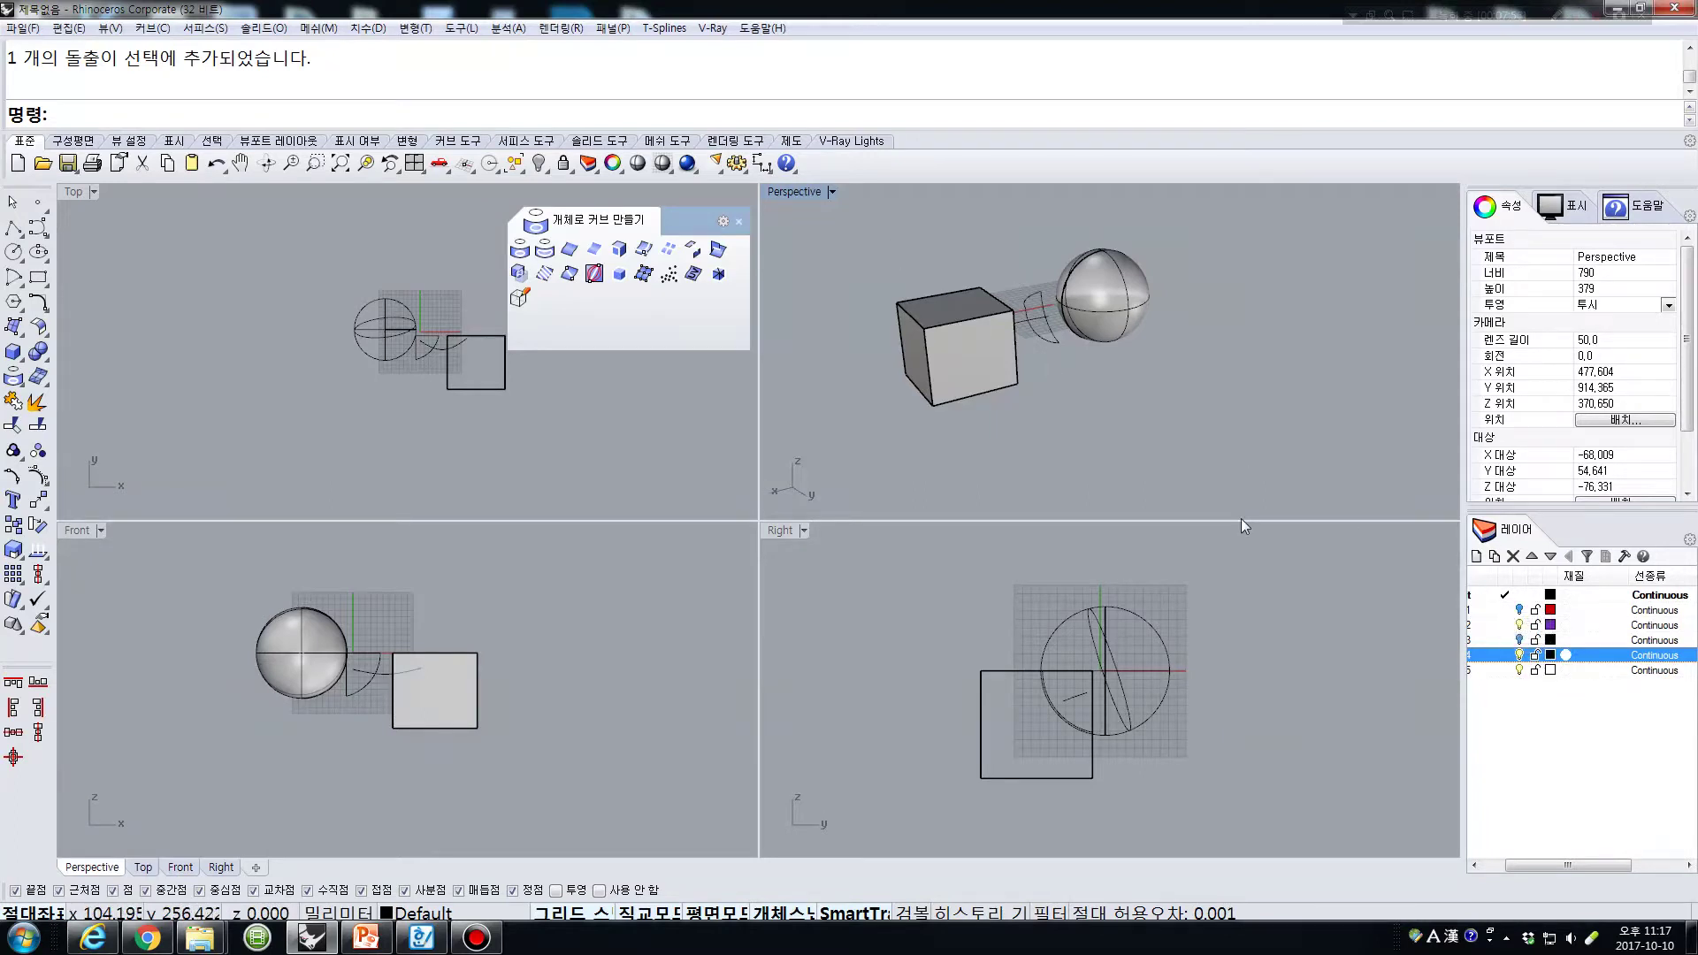
- Hide Layer 04 and delete all the remaining intersection and silhouette curves
left_click(1519, 639)
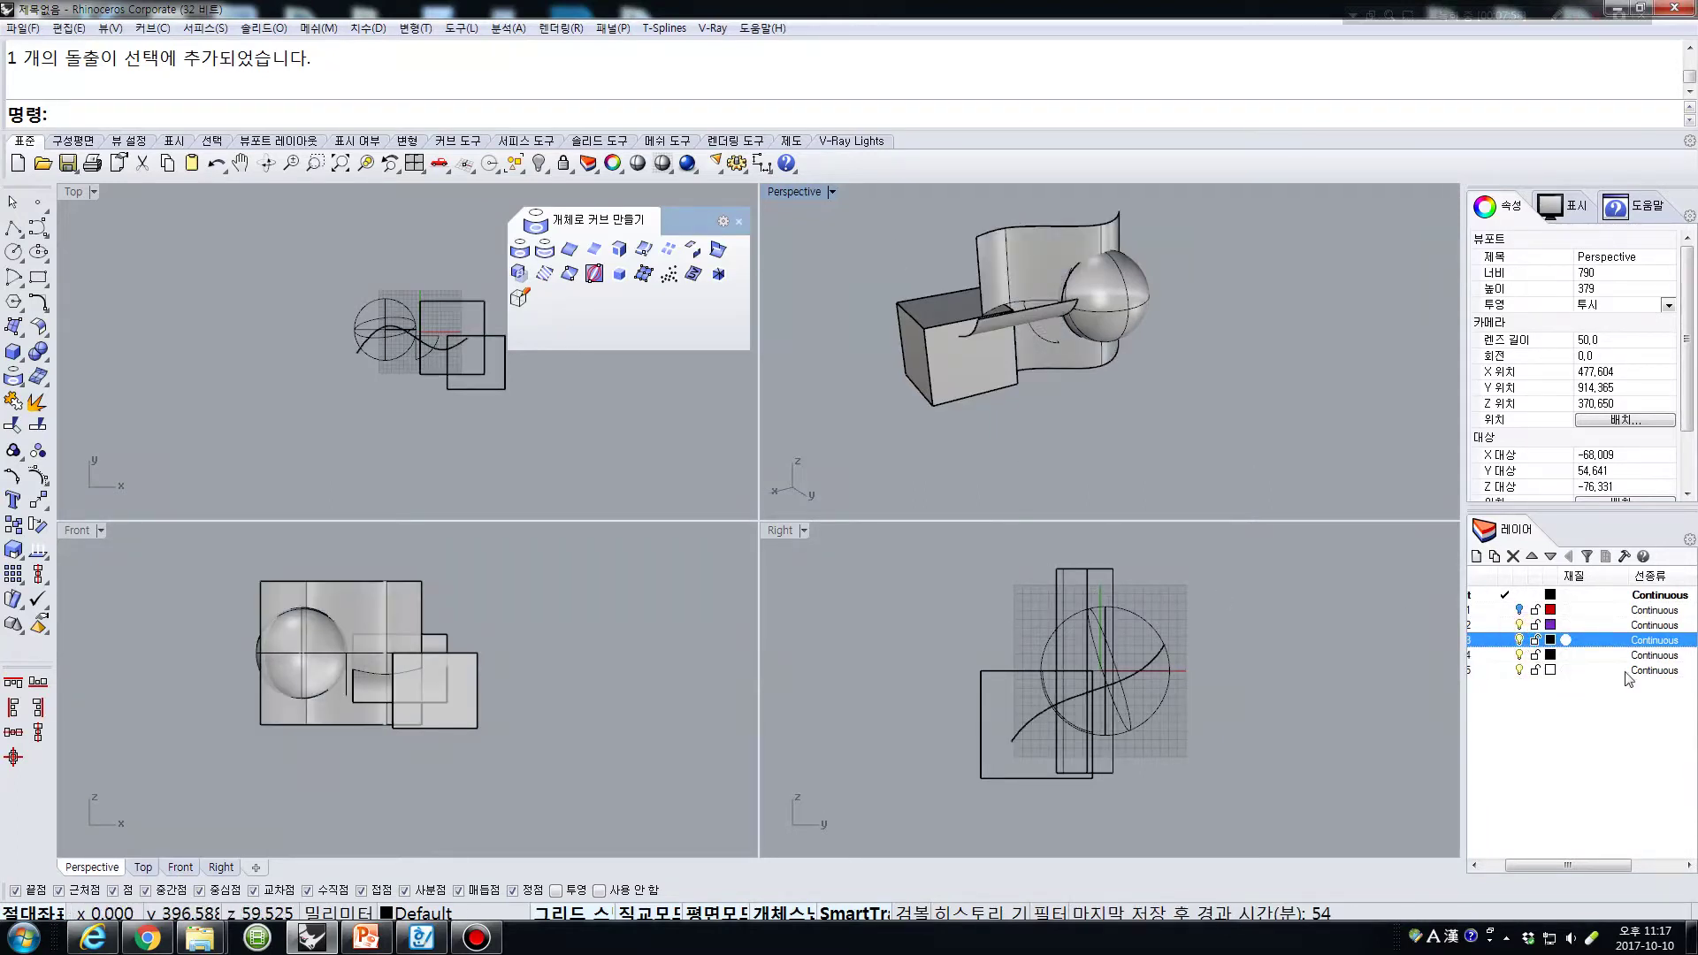
left_click(1519, 639)
left_click(1519, 654)
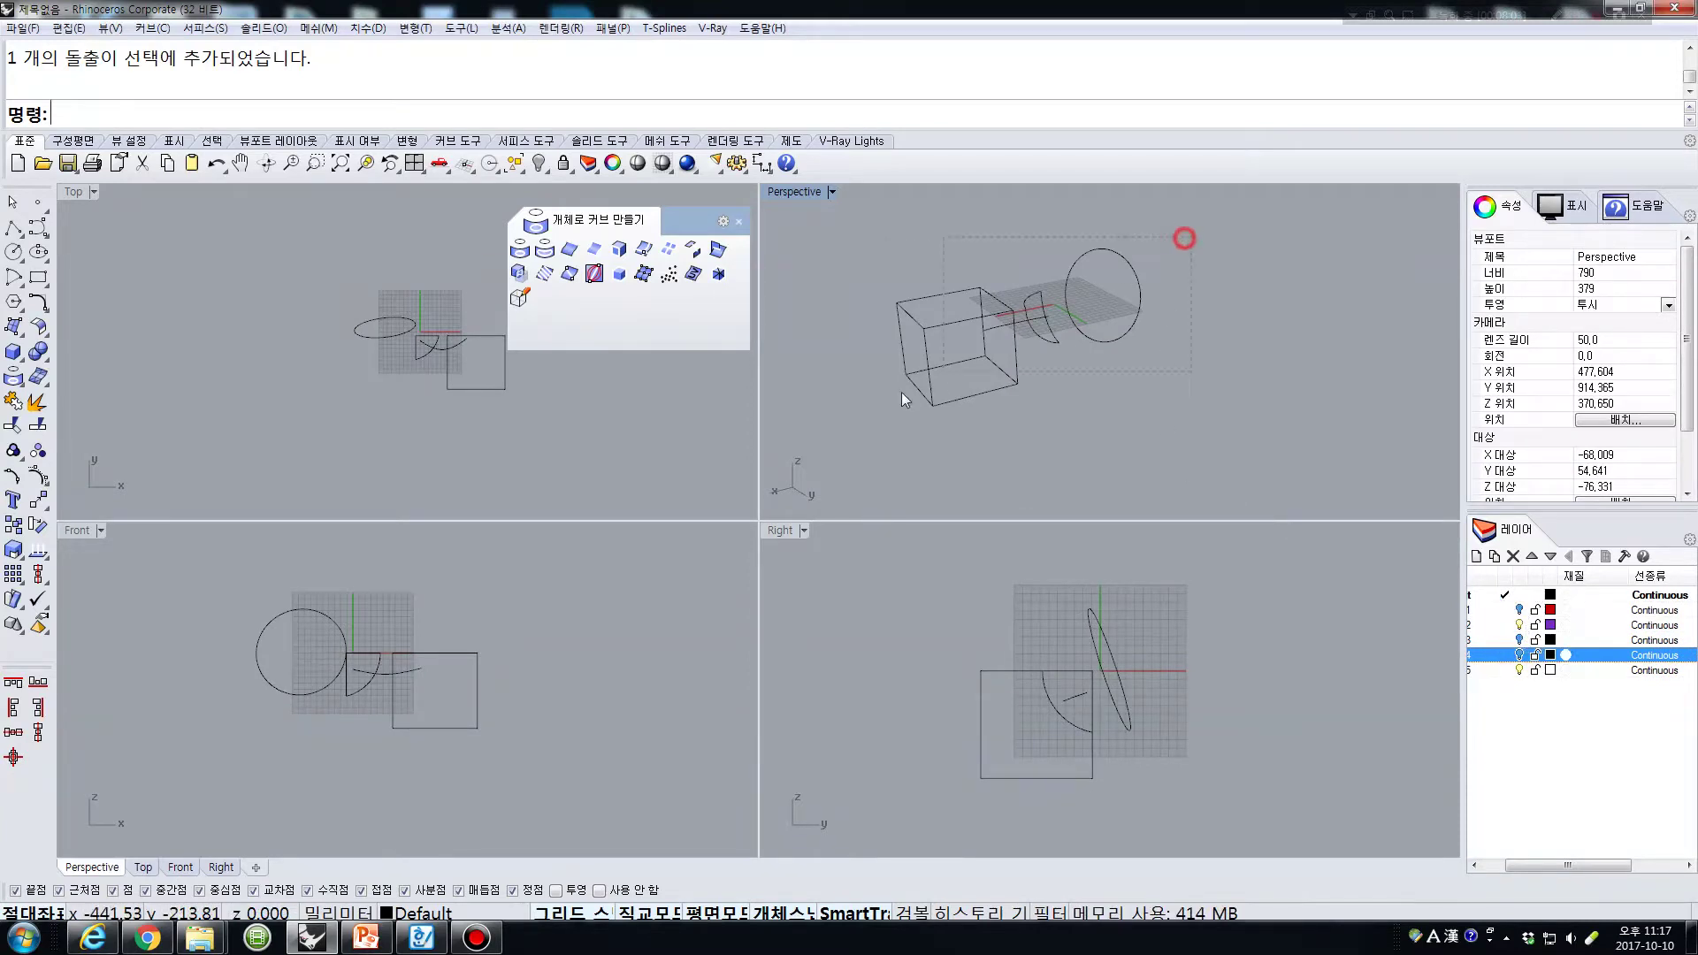
key("ctrl+a")
key("Delete")
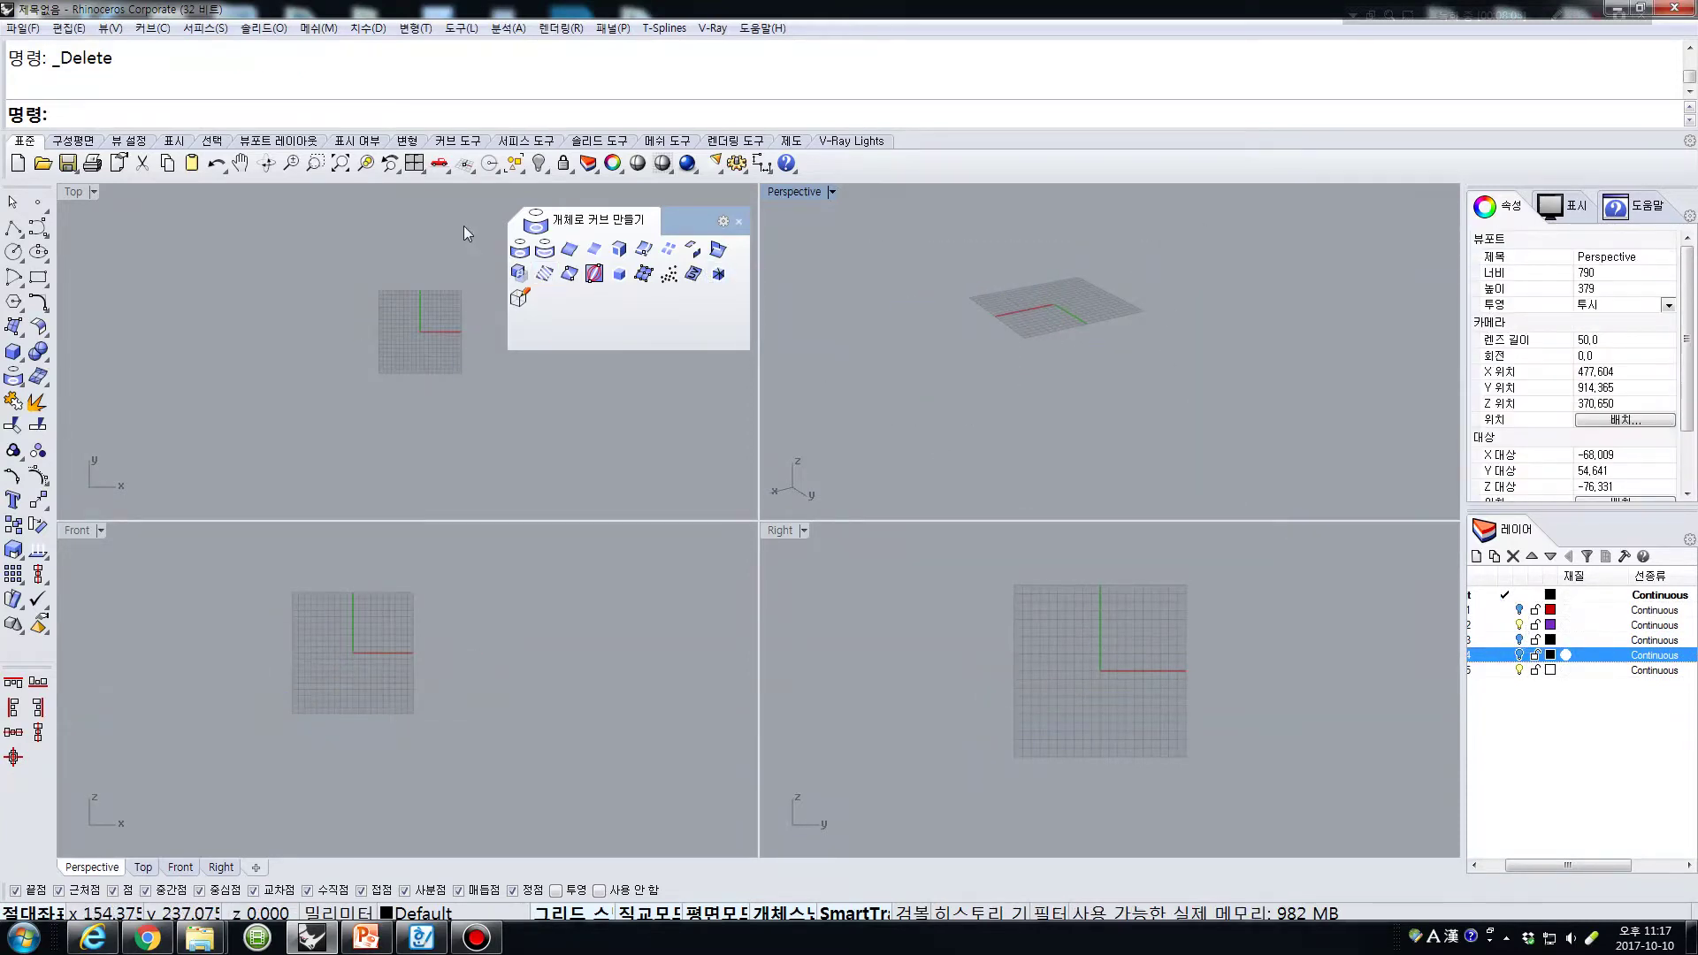
- Show the hidden wavy surface again and select it, viewed from its face side
left_click(539, 163)
left_click(1073, 288)
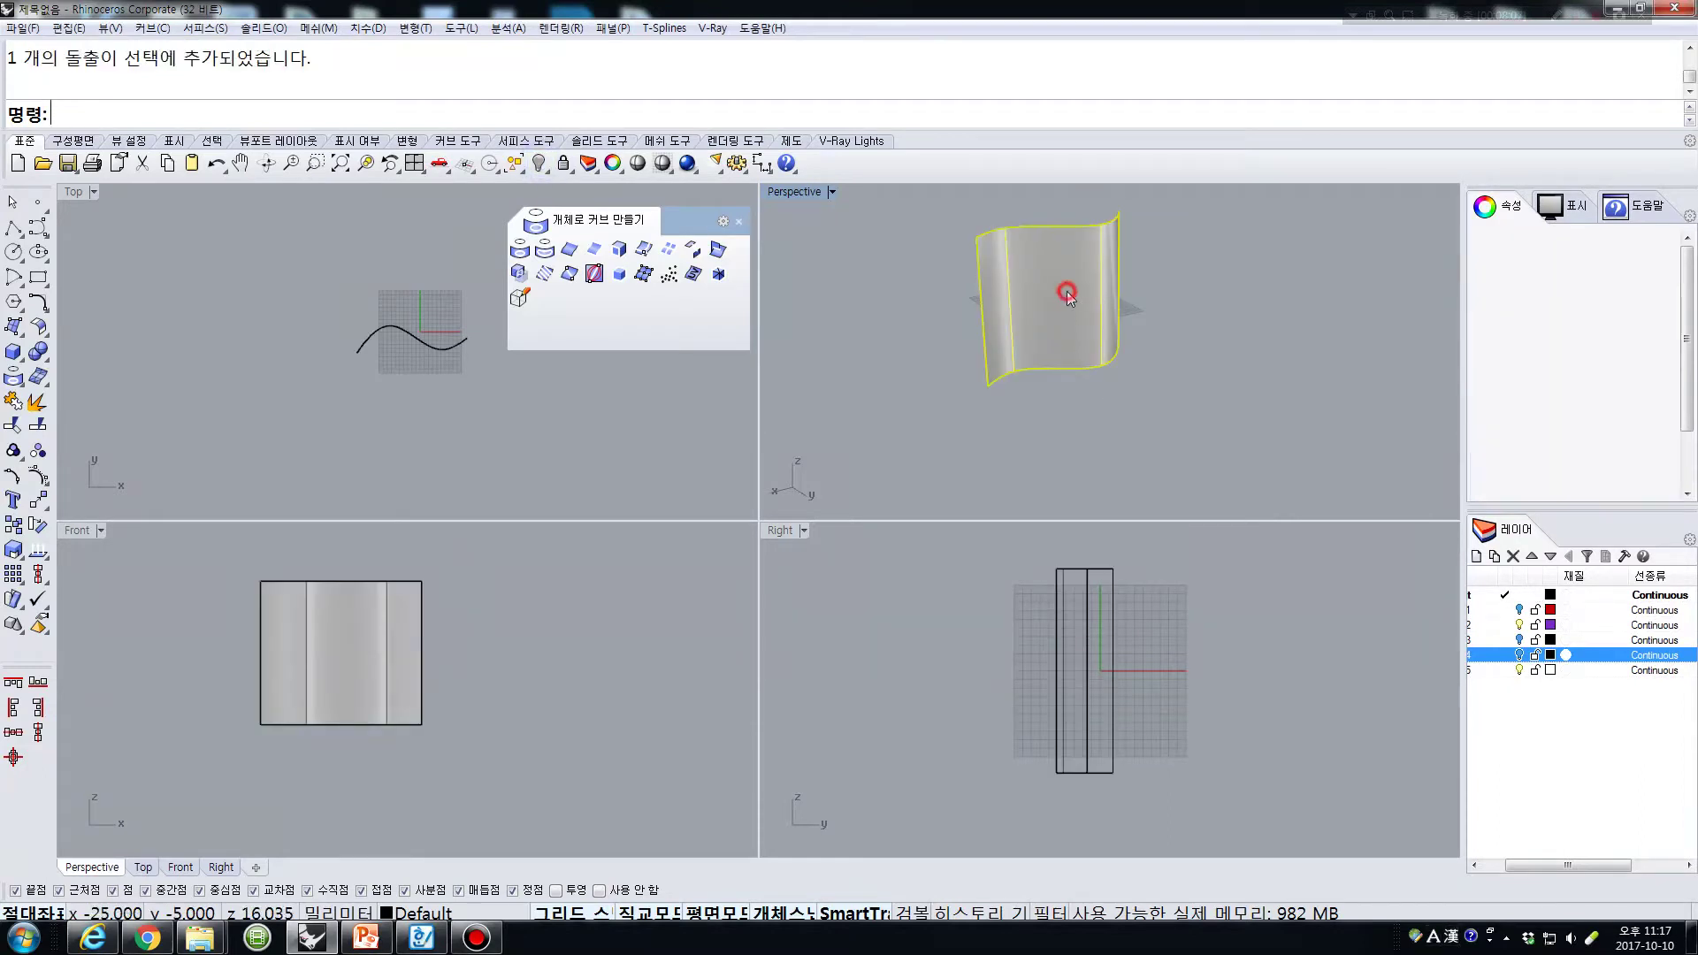
right_click_drag(1179, 395, 1293, 372)
right_click_drag(1268, 414, 1124, 355)
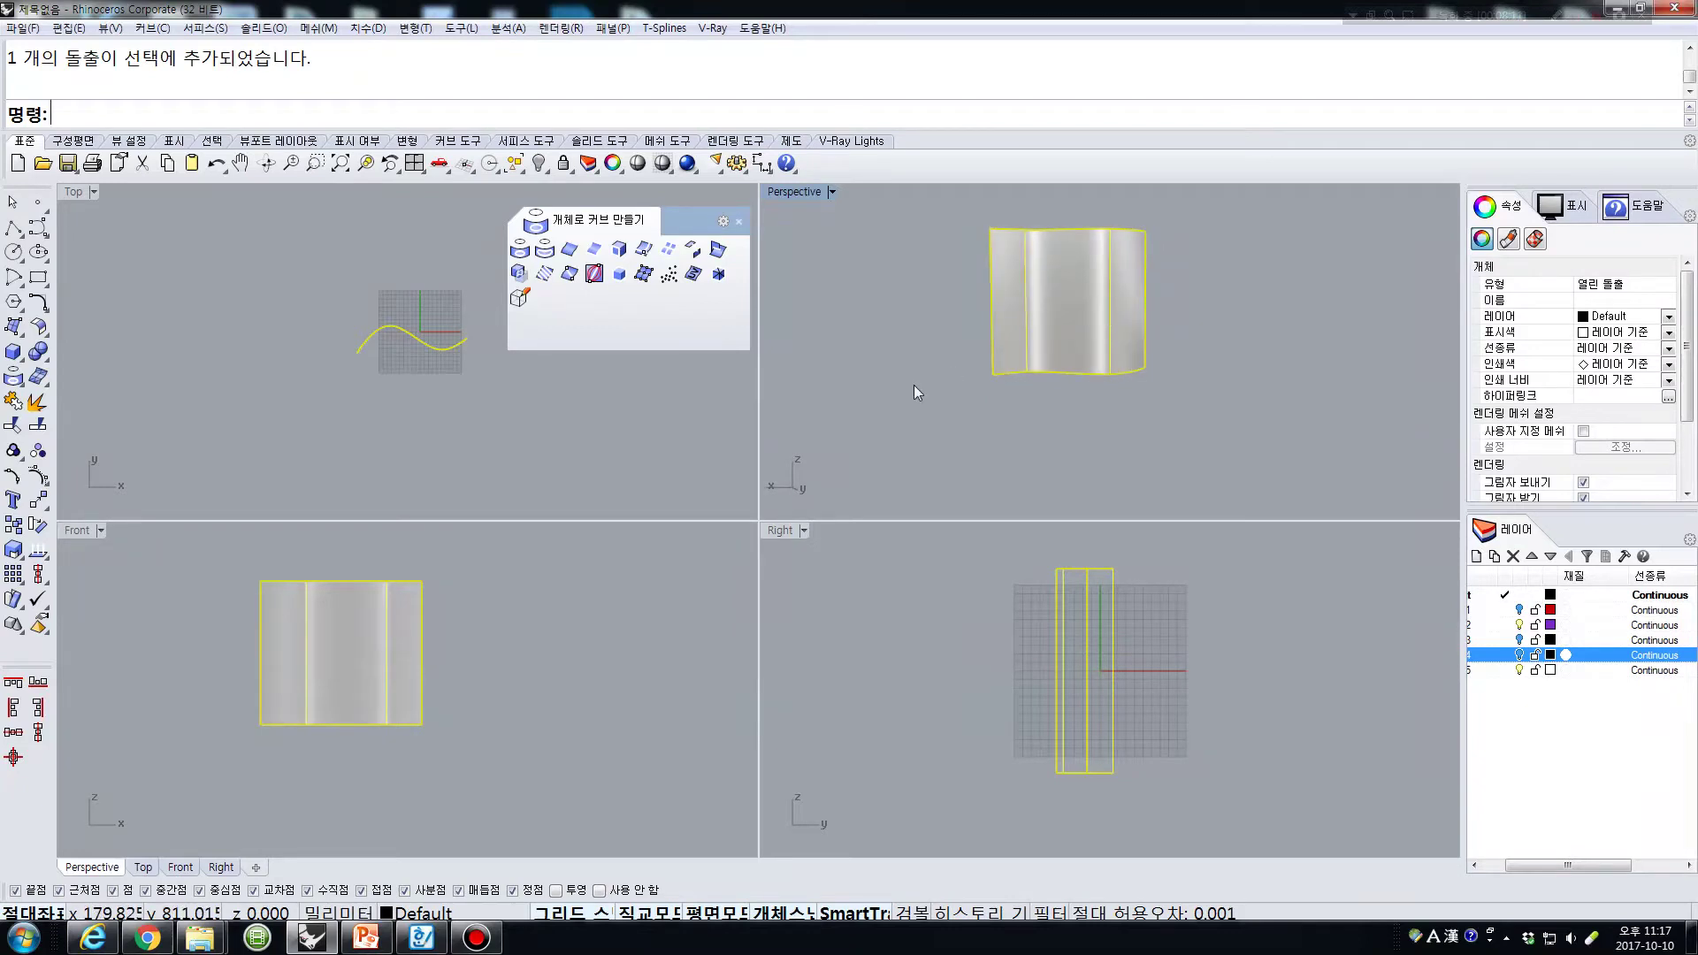
- Cut a section through the wavy surface from one isocurve's upper end to the other isocurve's lower end
left_click(569, 274)
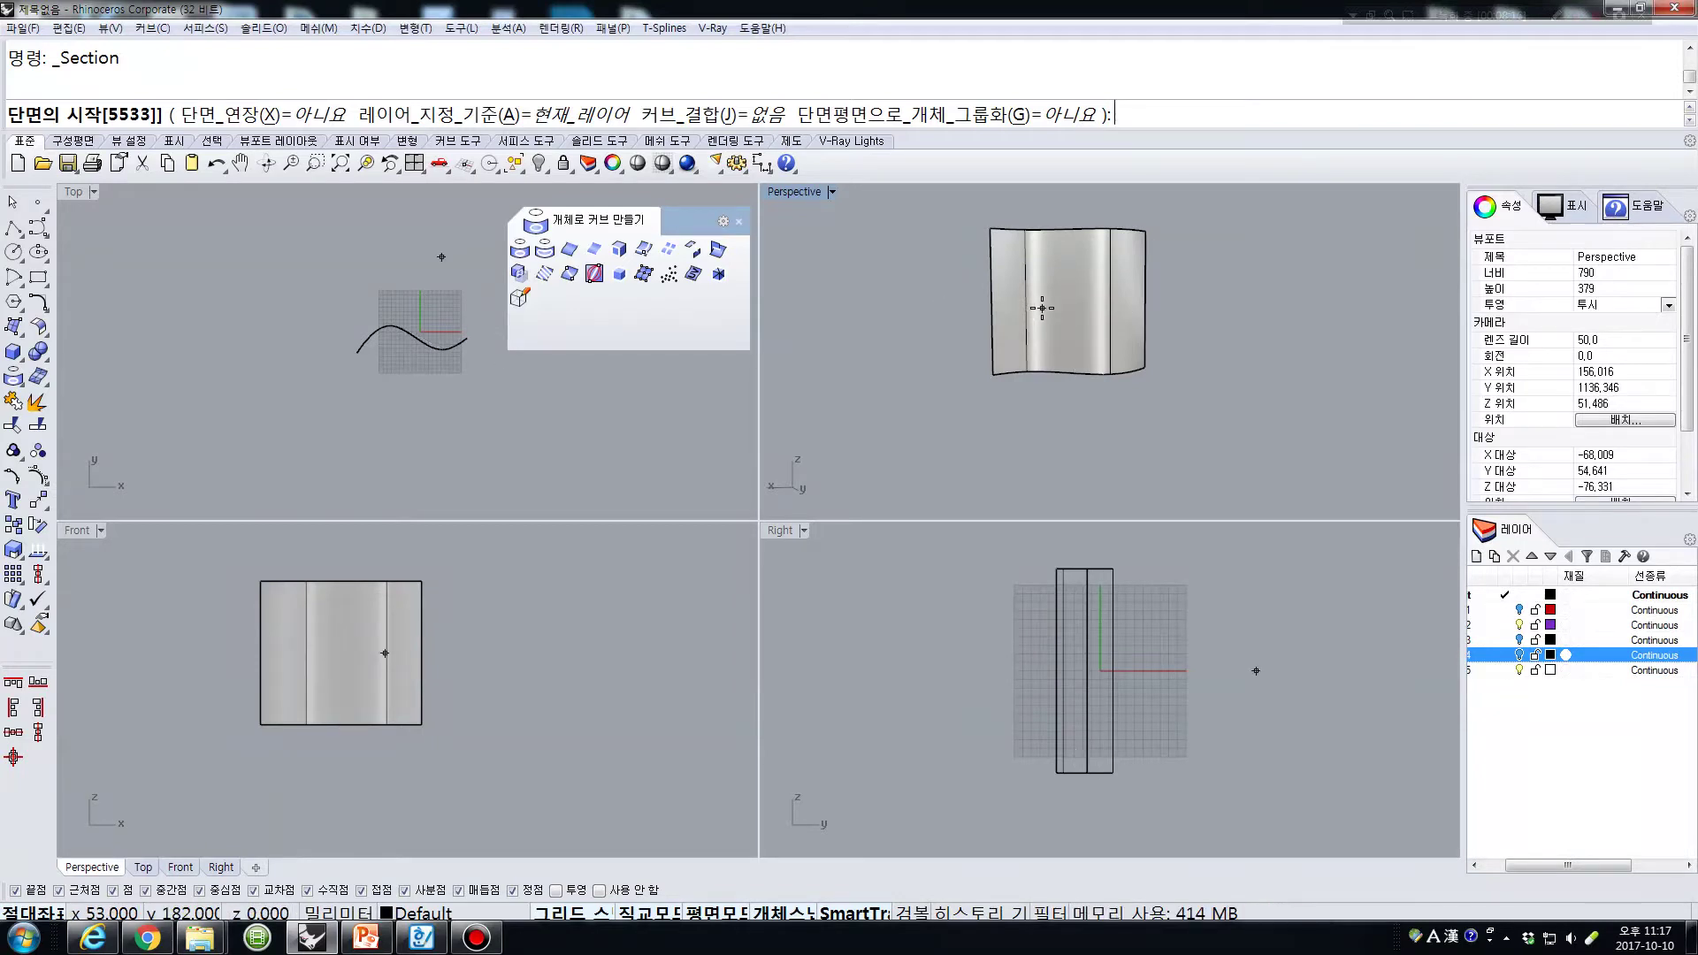
left_click(1028, 229)
left_click(1111, 373)
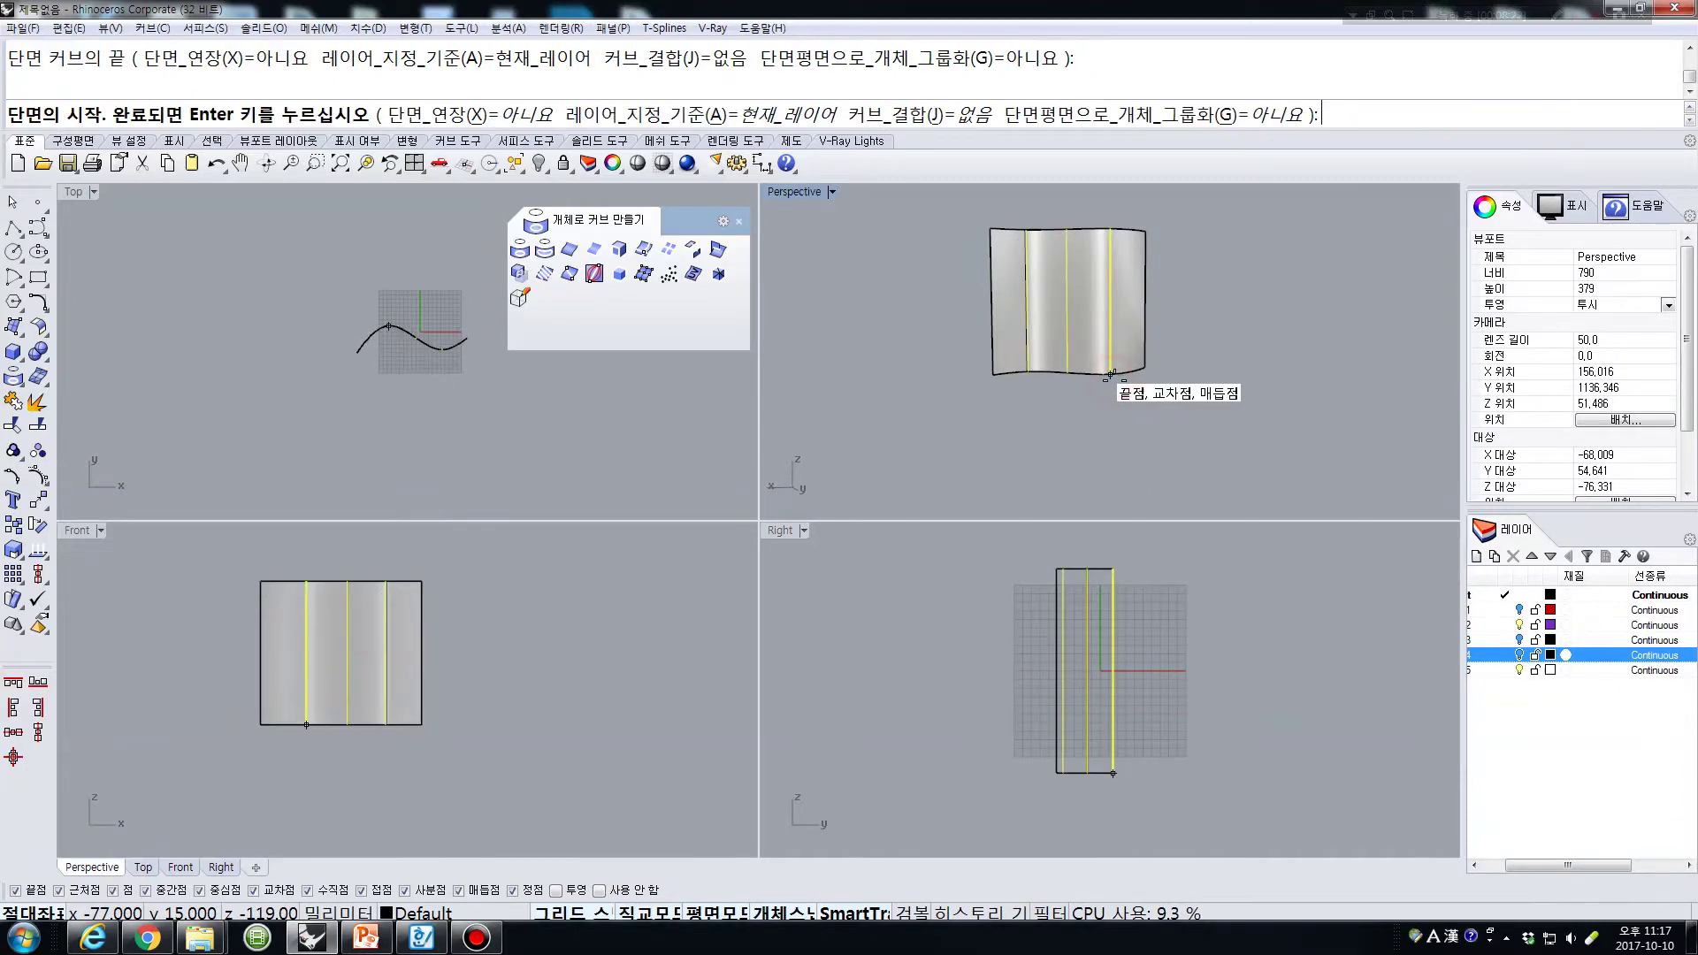
right_click_drag(1177, 393, 1068, 454)
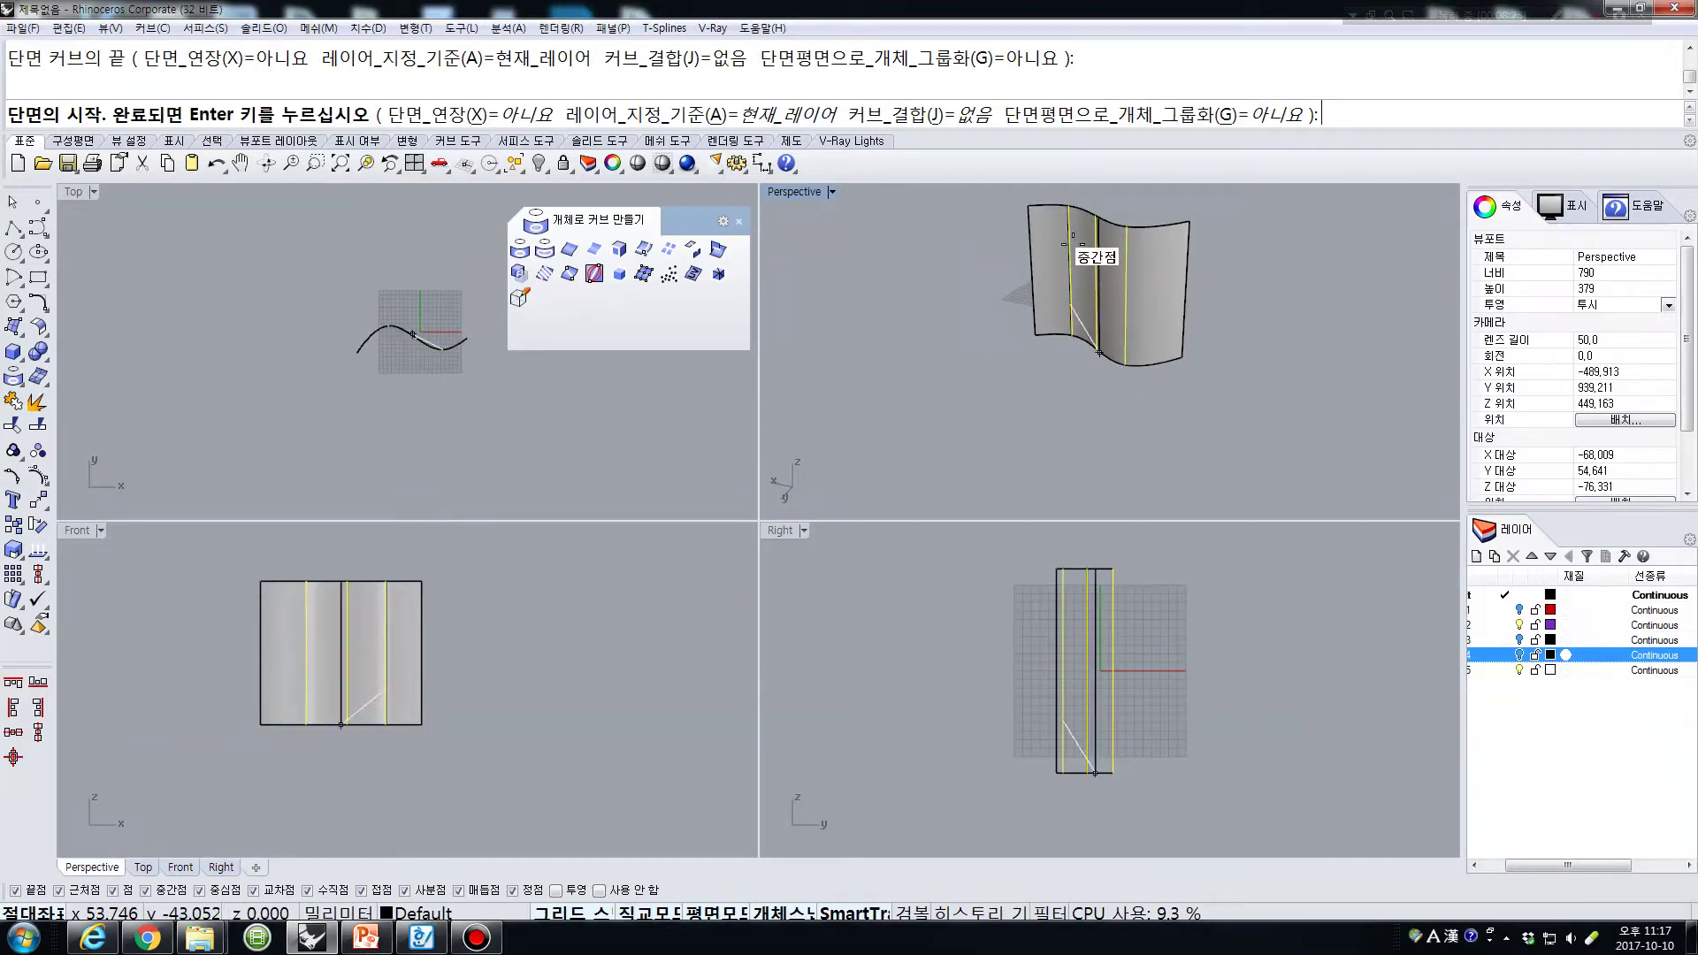
key("Return")
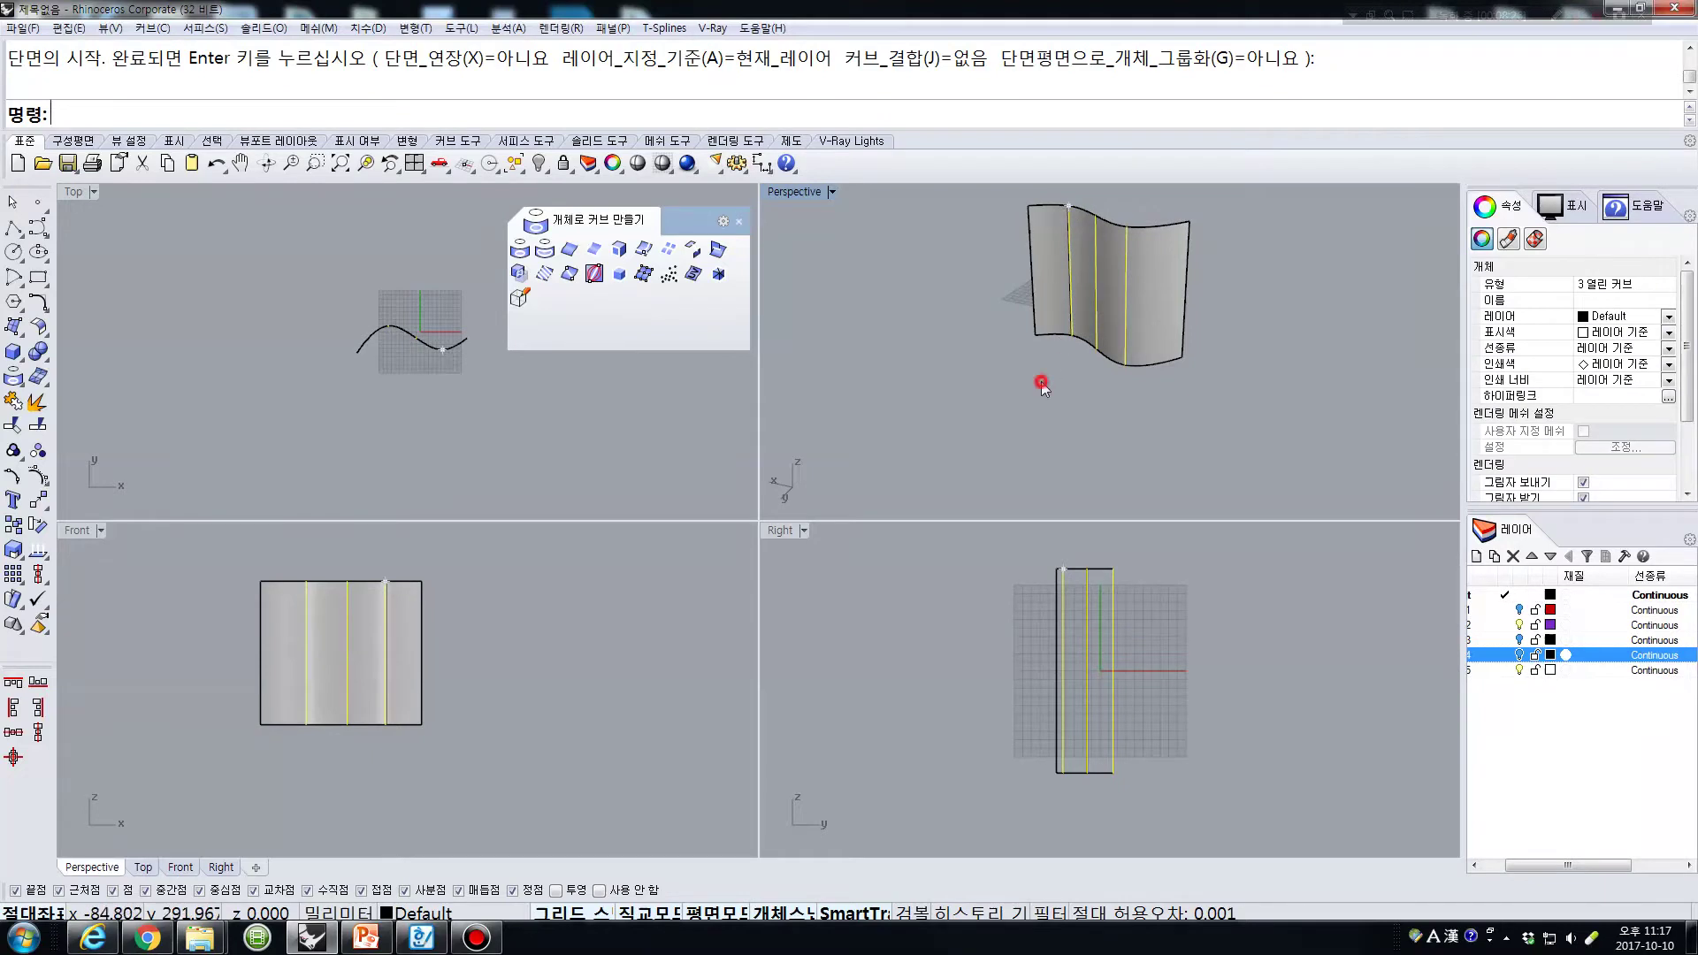
- Delete the three section curves lying on the wavy surface
left_click(1041, 382)
right_click_drag(1038, 384, 1041, 442, "shift")
left_click_drag(1050, 228, 1148, 452)
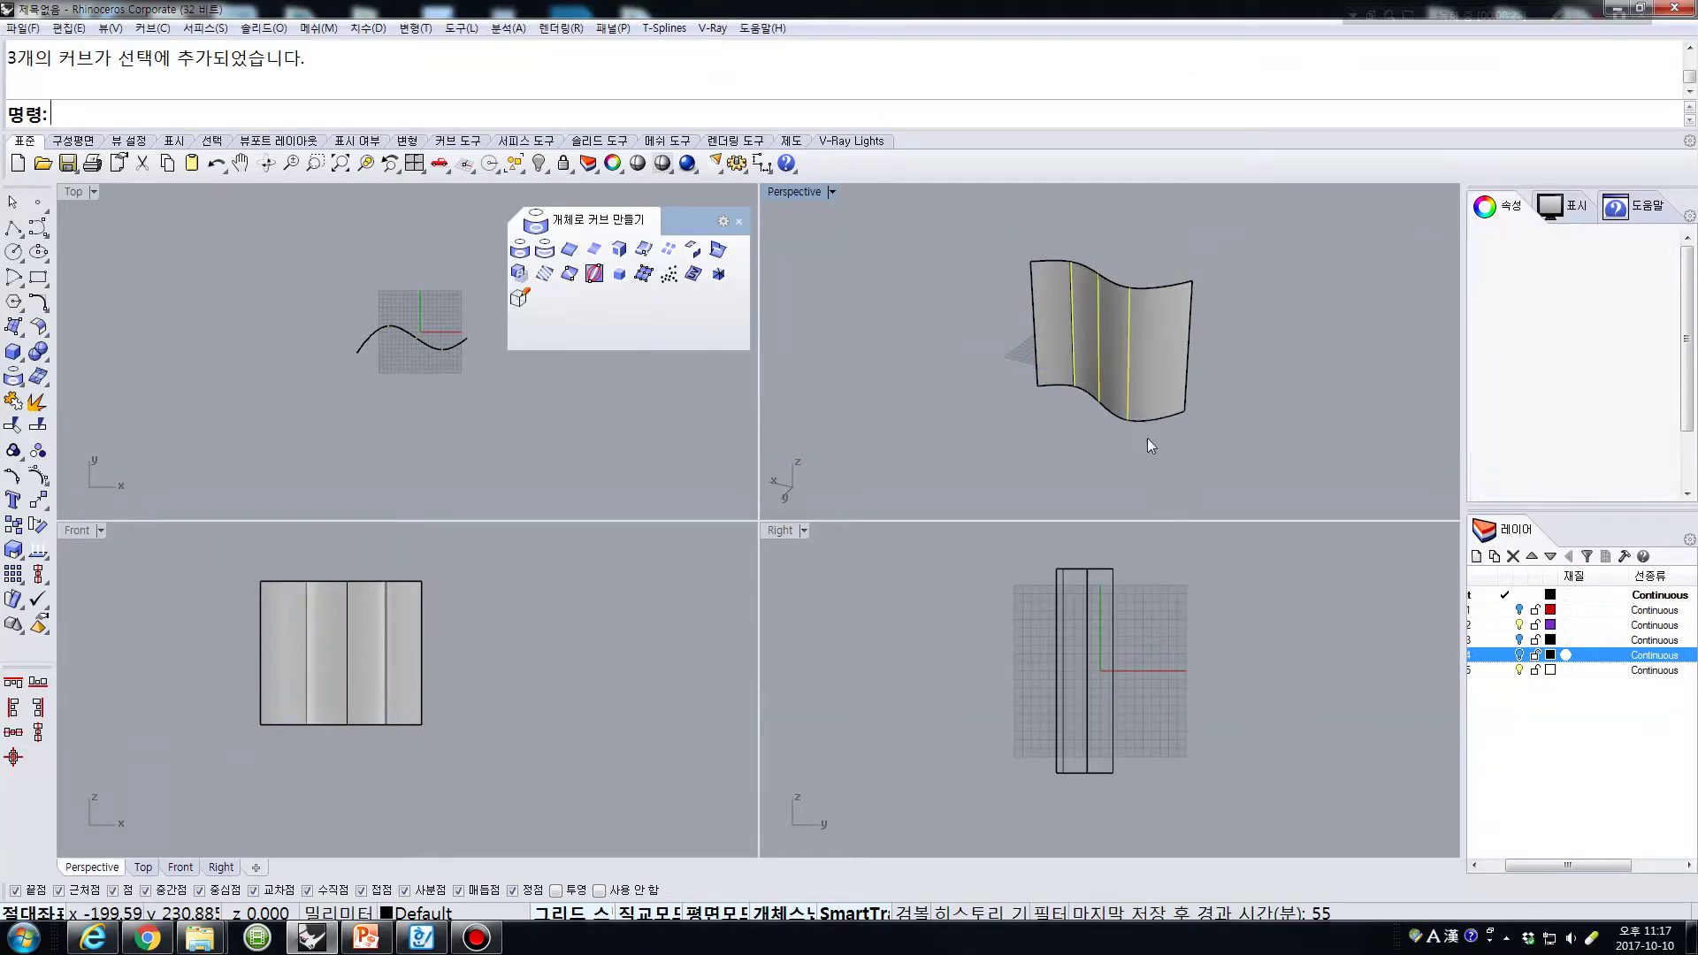
key("Delete")
- Rotate the wavy surface 90° in the Right view so that it lies horizontally above the grid
left_click(1120, 362)
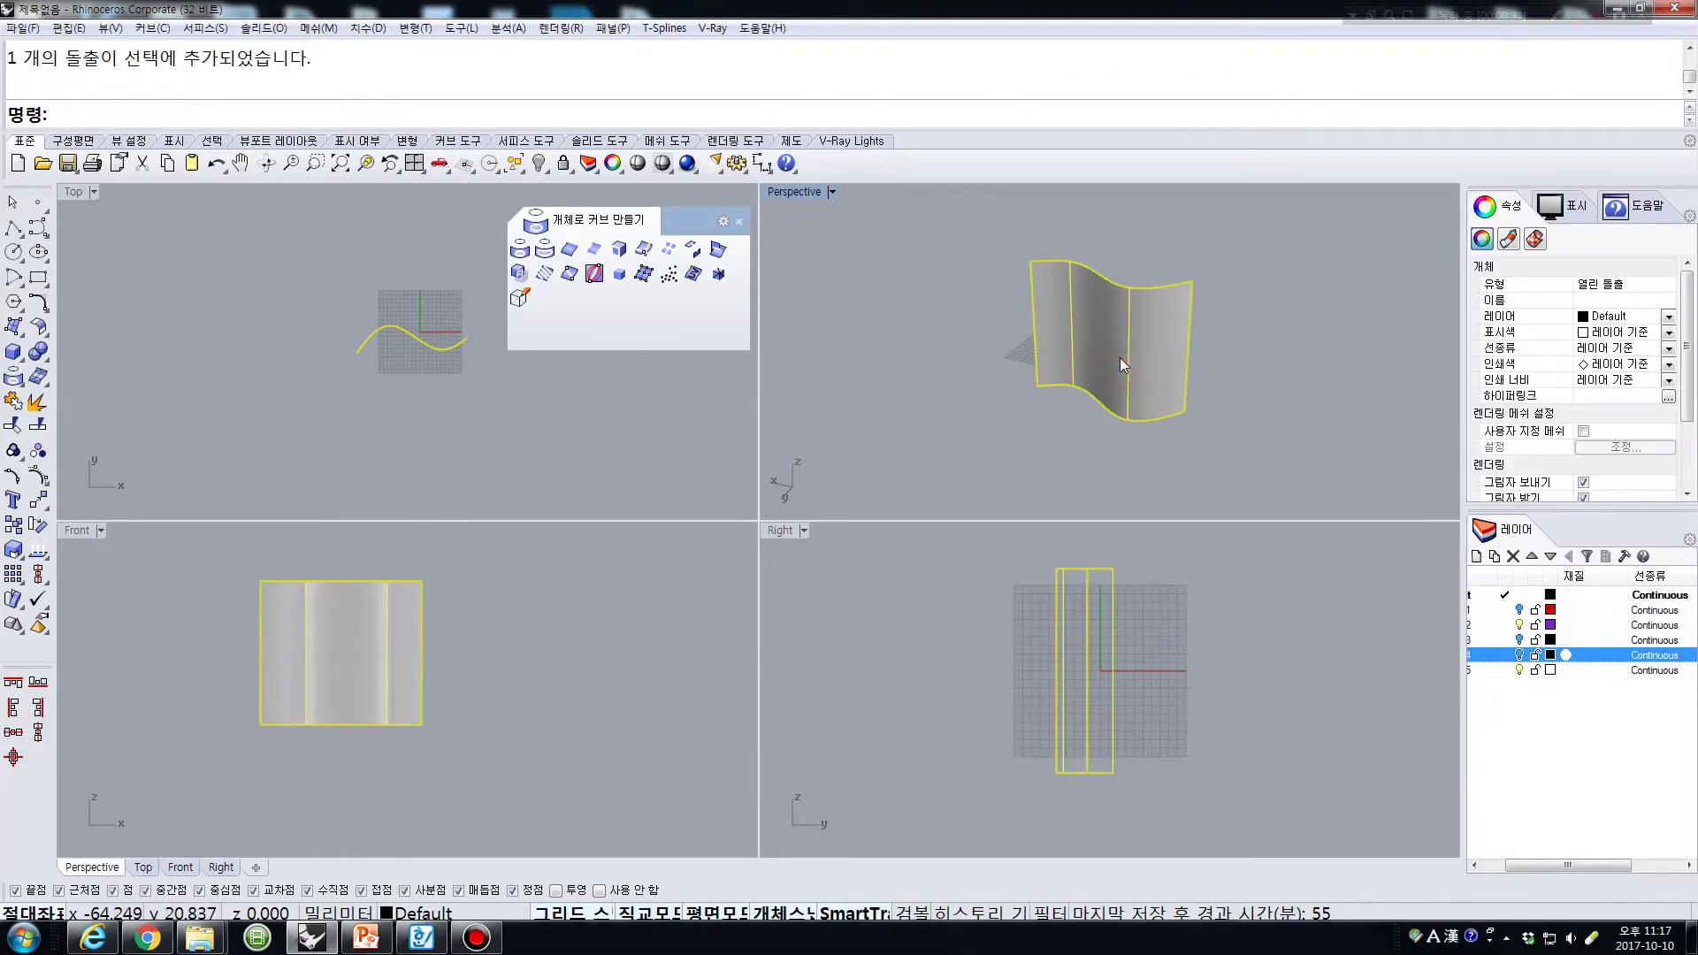
type("r")
key("Return")
left_click(1114, 664)
left_click(1114, 663)
left_click(1236, 660)
left_click(1137, 758)
right_click_drag(466, 428, 439, 454)
left_click(521, 406)
right_click_drag(556, 441, 483, 402)
- Cut a diagonal section across the rotated wavy surface in the Top view, from its back edge to its front edge, and inspect the curve
left_click(576, 278)
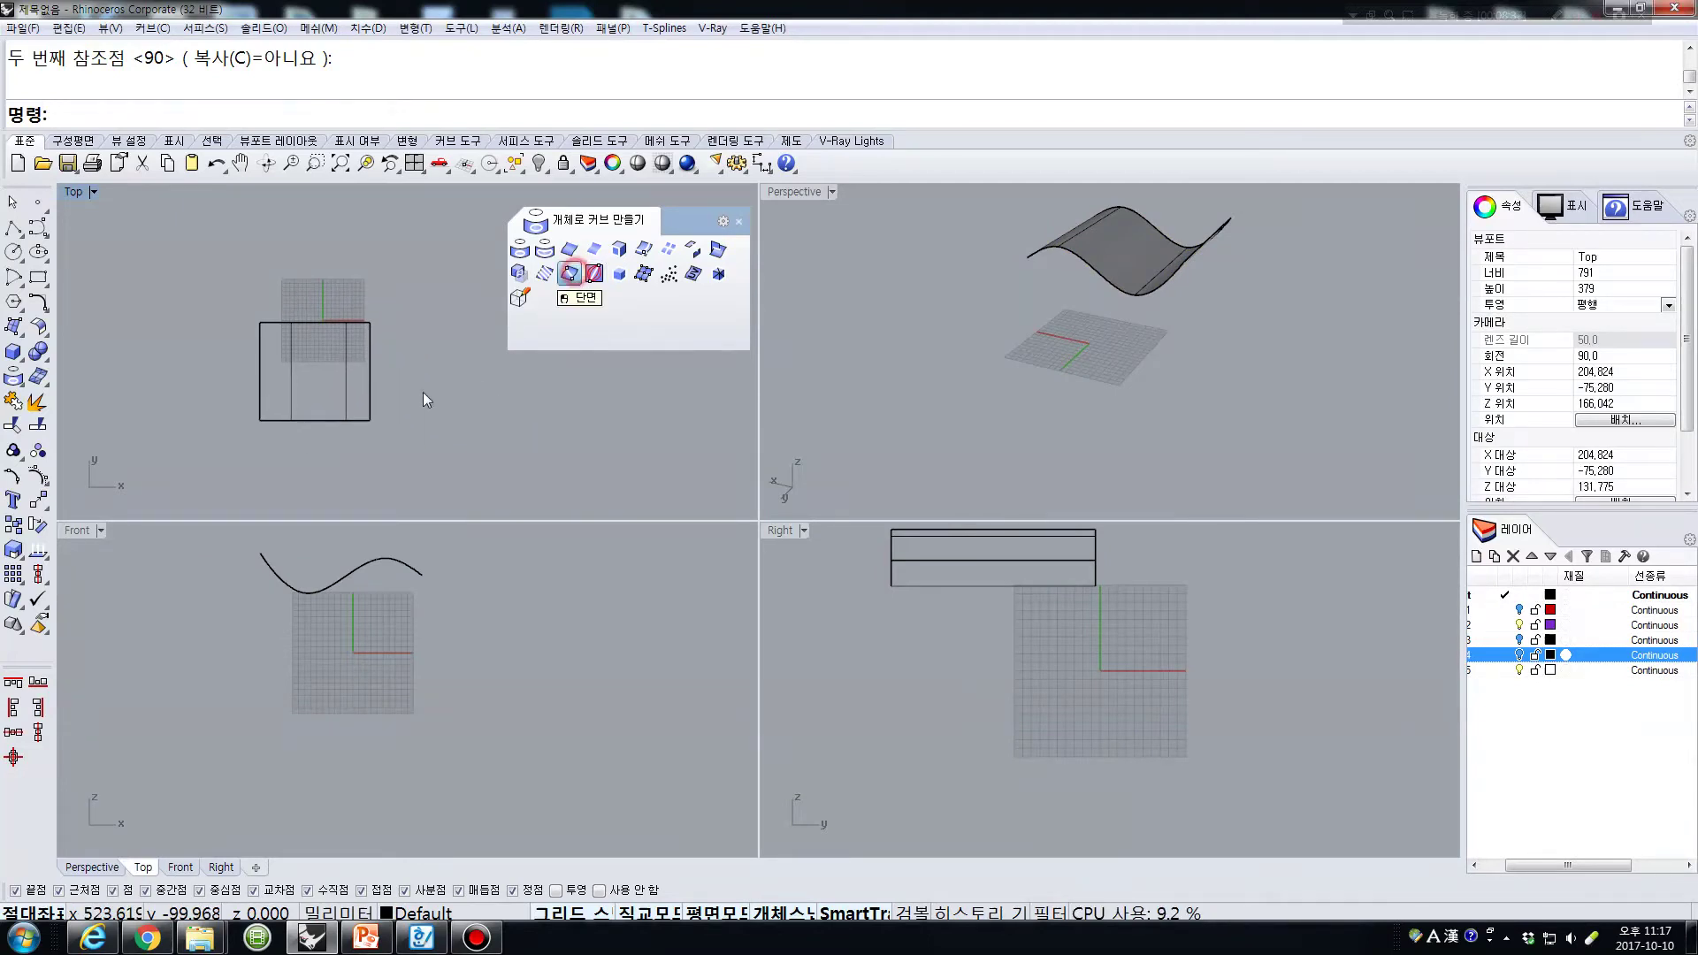
left_click(343, 368)
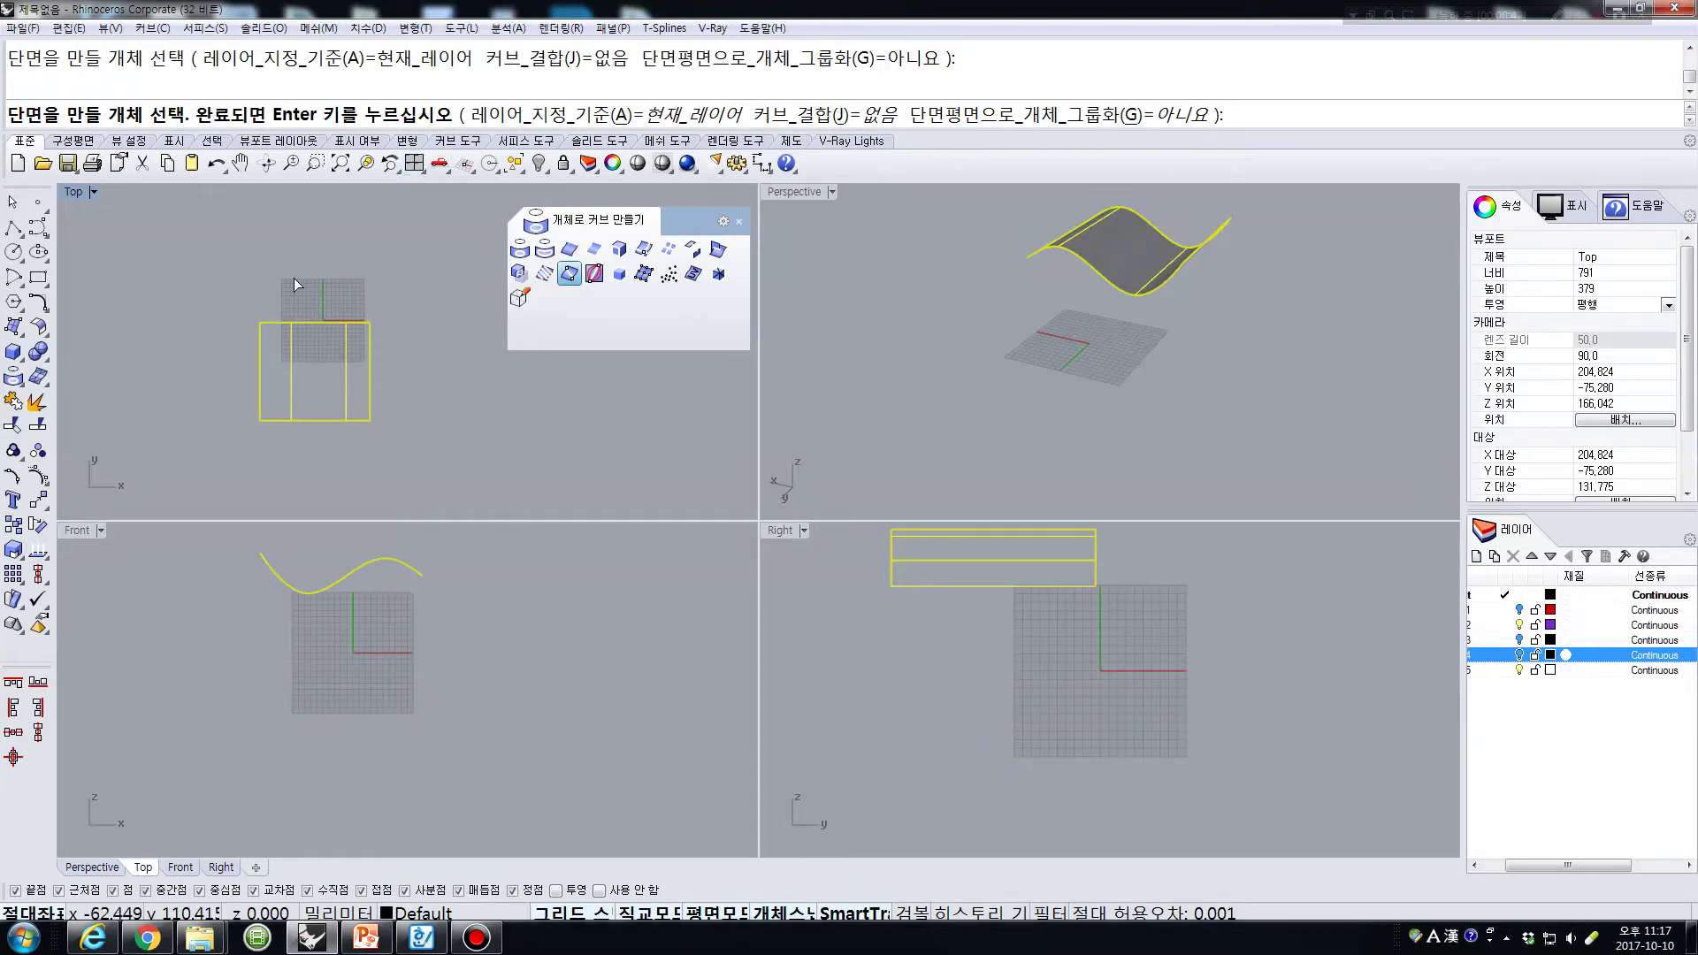
key("Return")
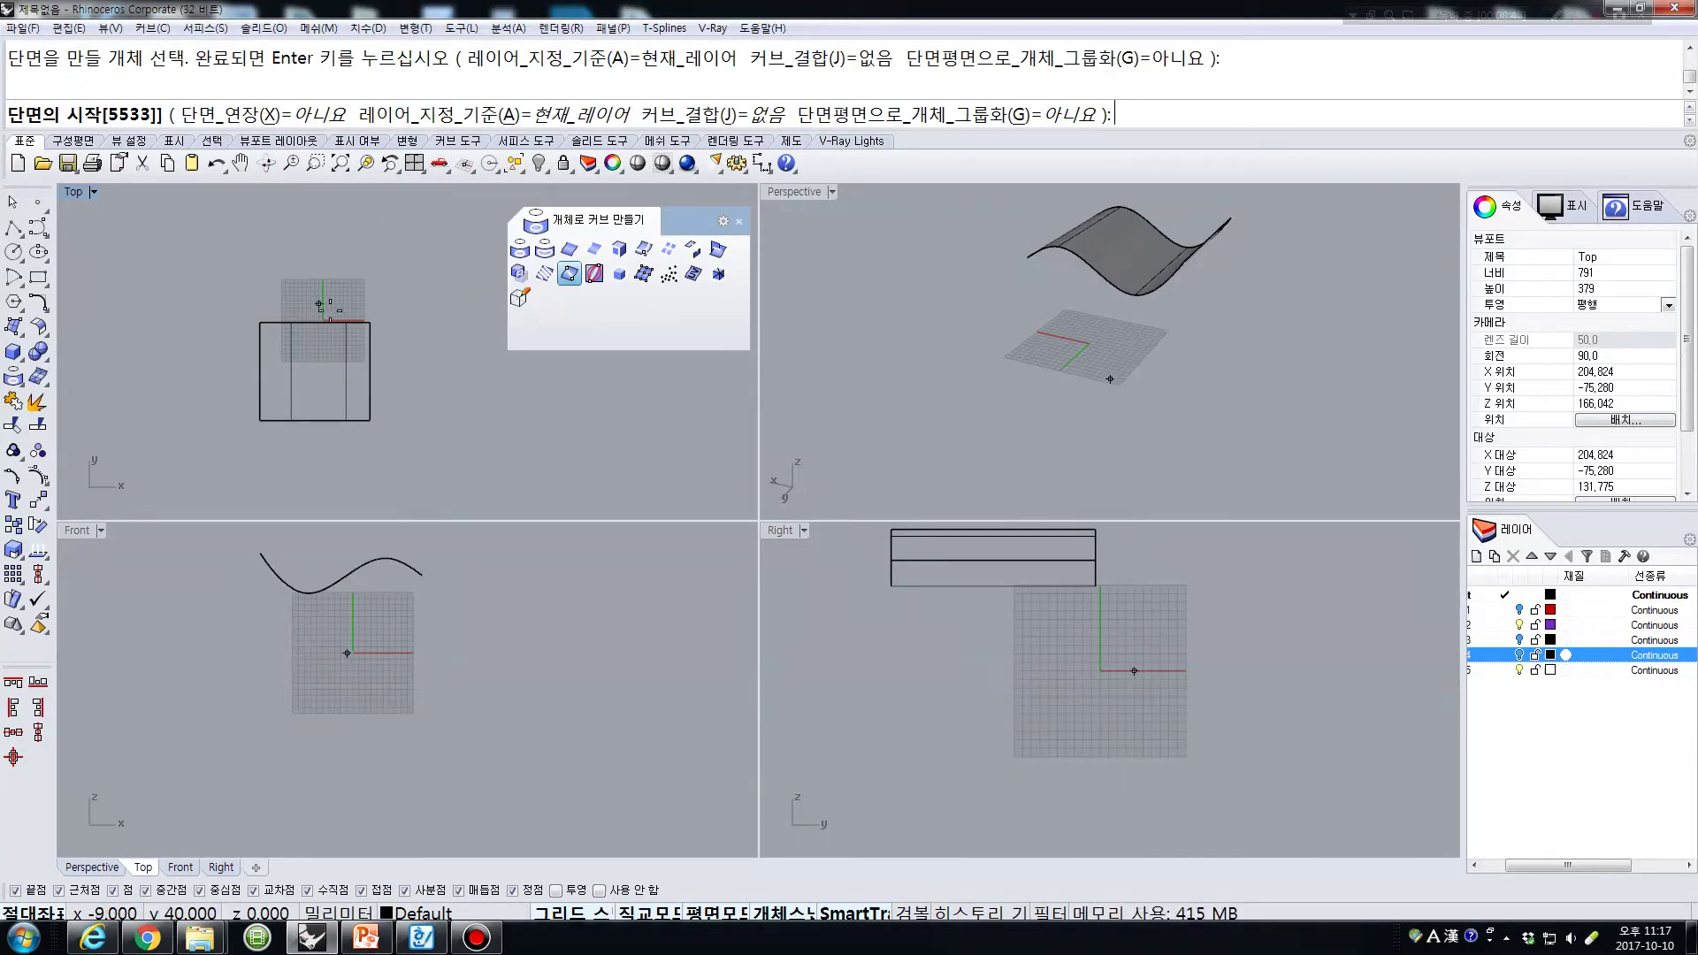
scroll(301, 300, "up", 4)
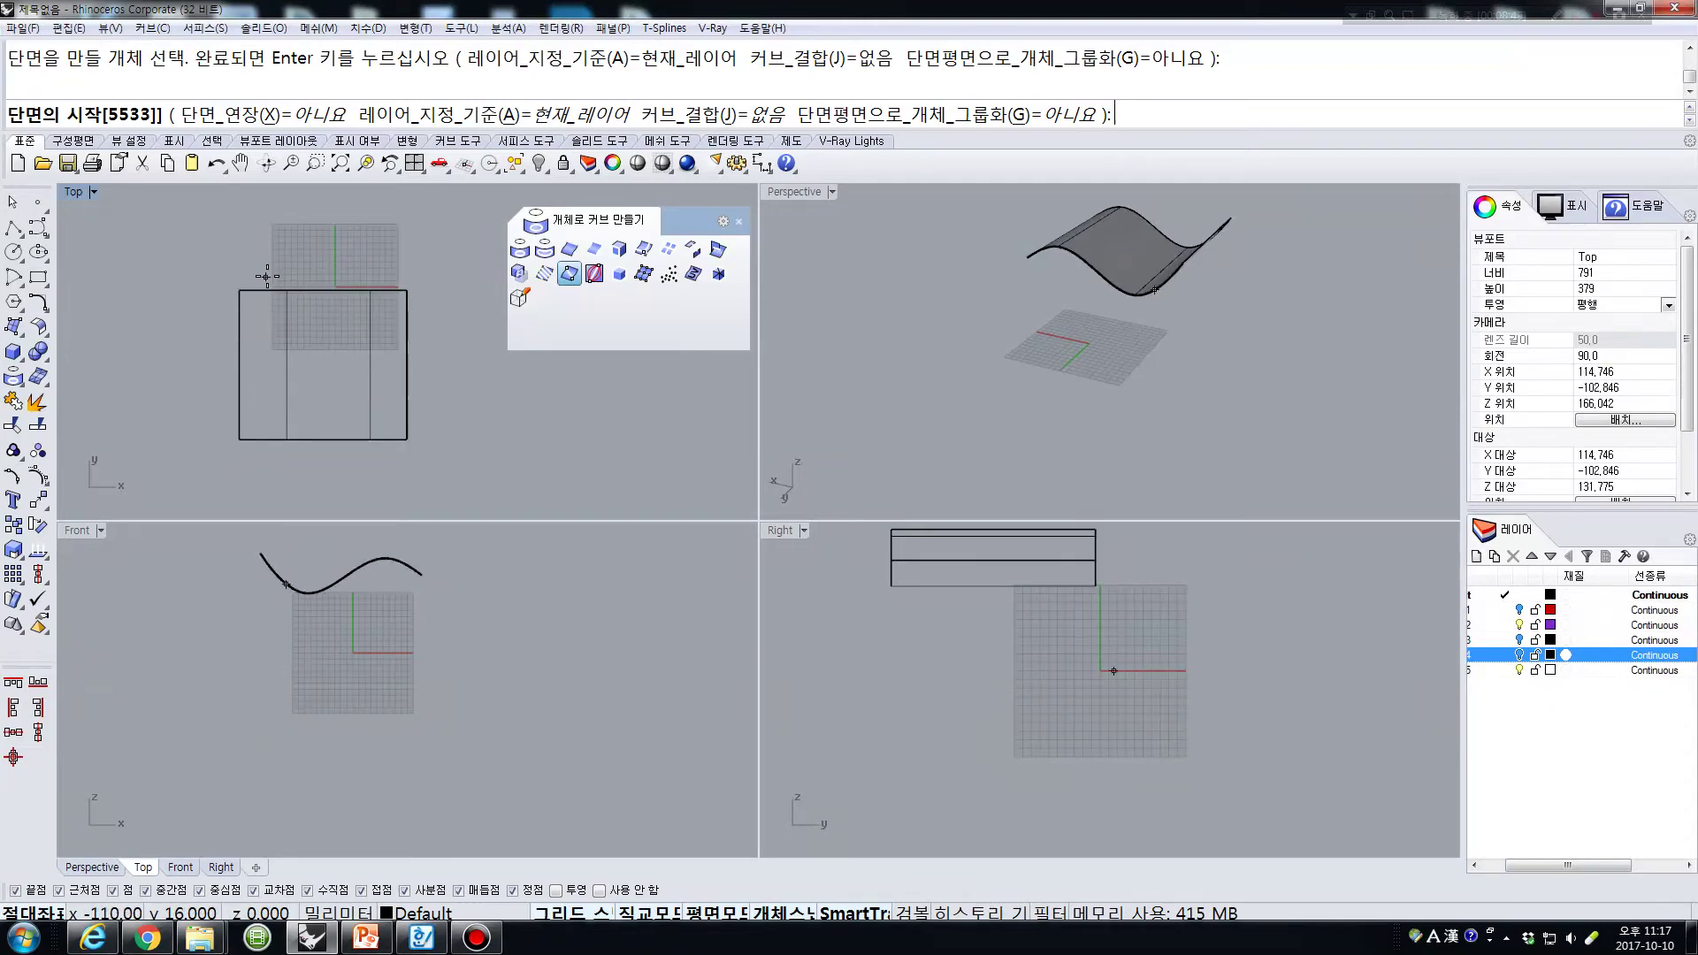
left_click(266, 277)
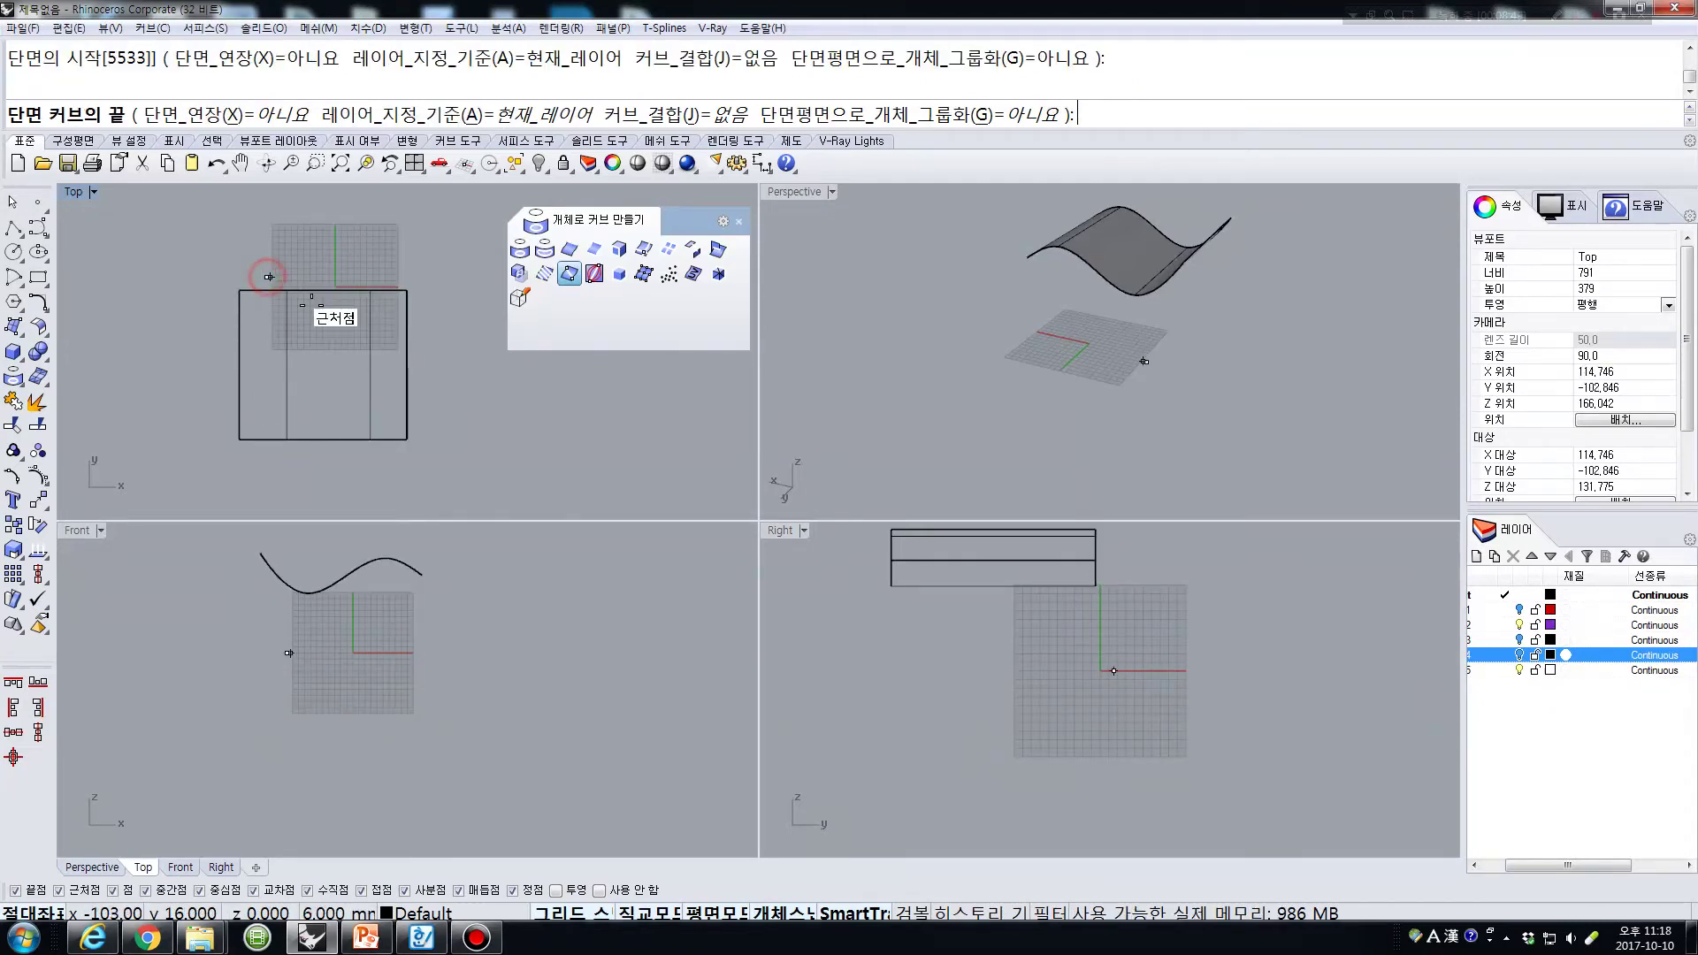
left_click(387, 439)
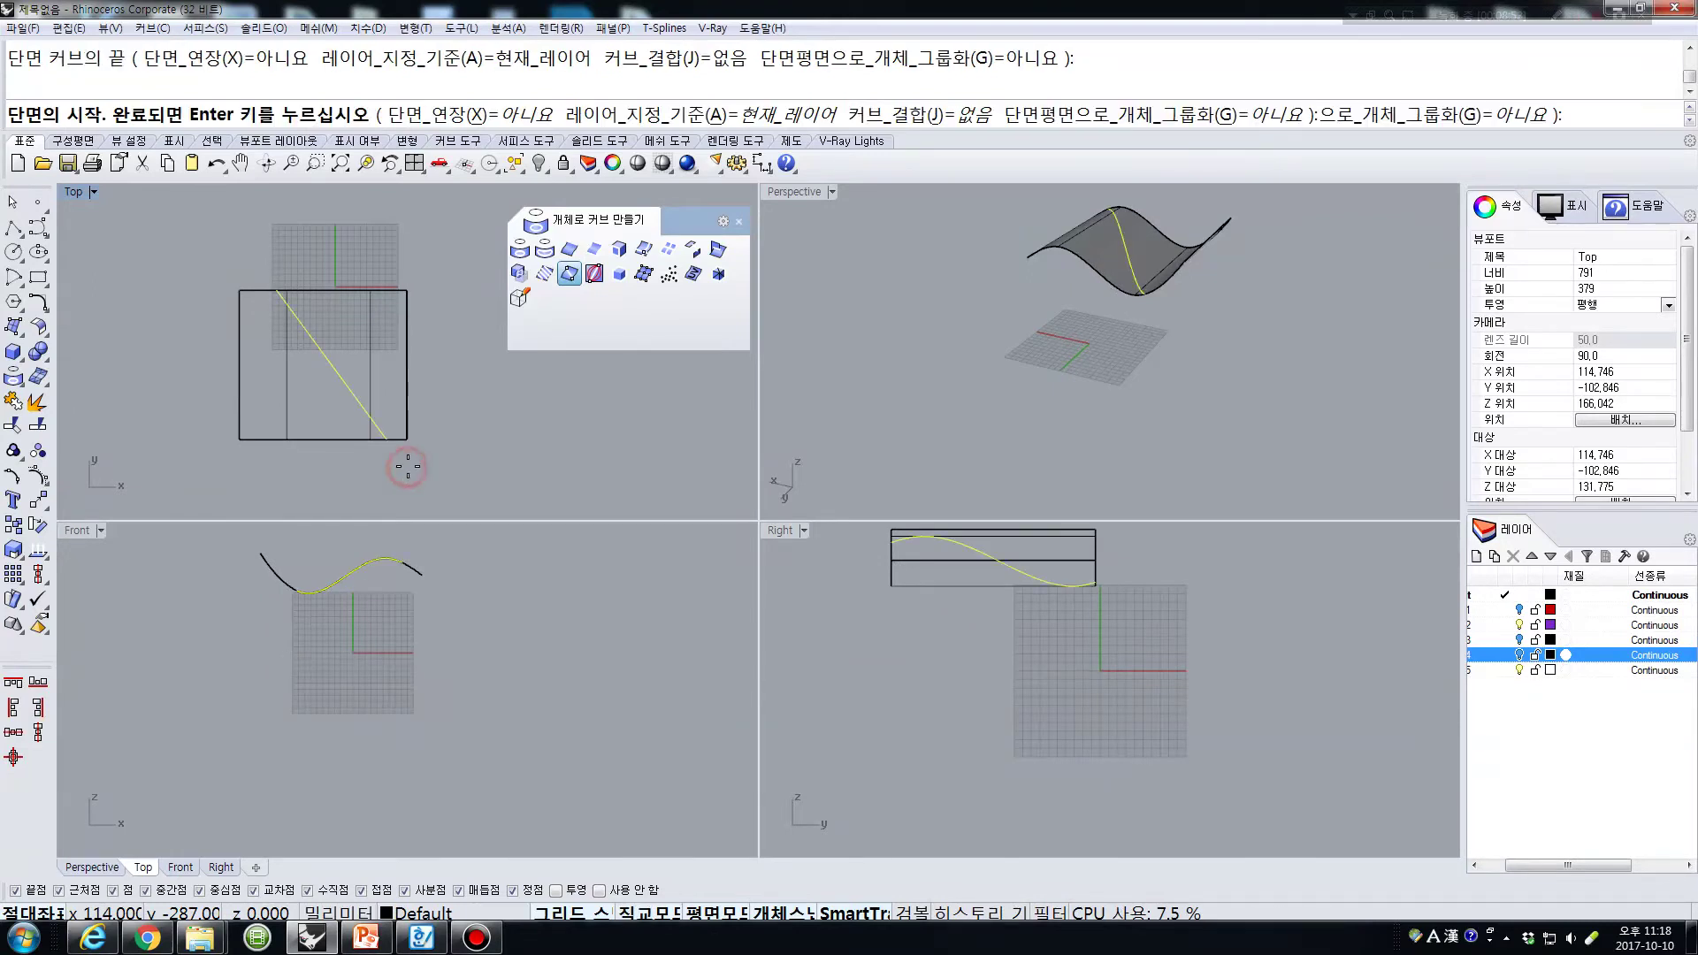
right_click(1209, 350)
left_click(1129, 256)
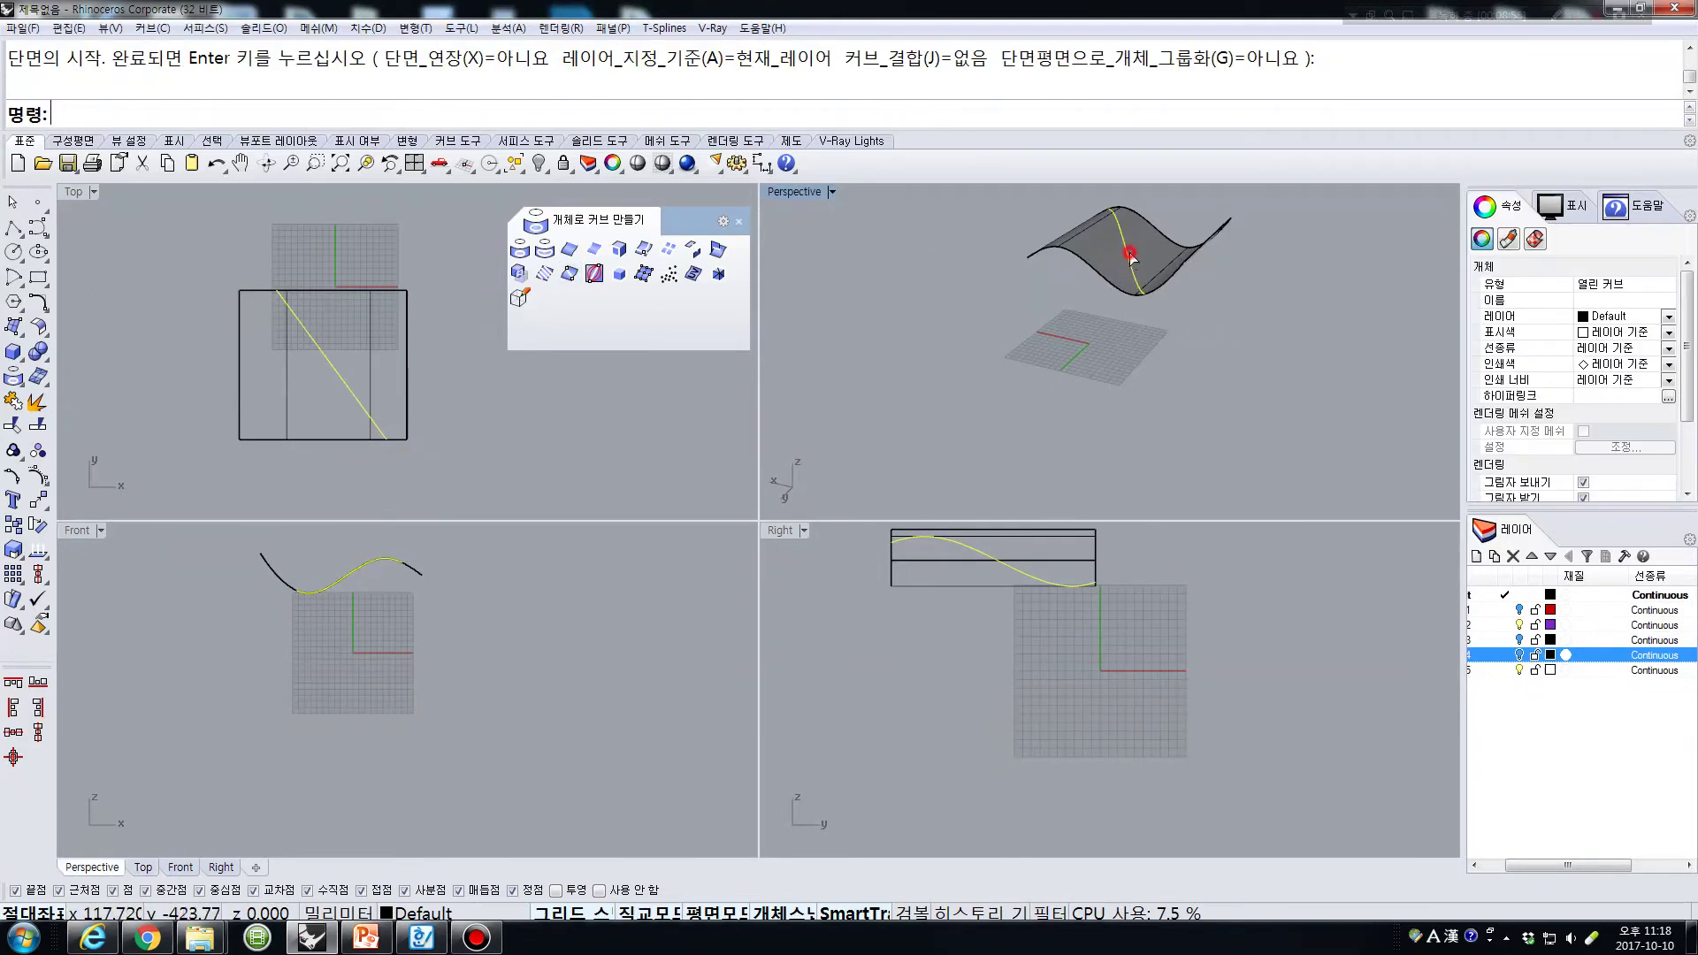
mouse_move(1249, 350)
right_mouse_down()
mouse_move(1023, 410)
mouse_move(1444, 294)
mouse_move(1406, 349)
mouse_move(1415, 371)
mouse_move(769, 372)
right_mouse_up()
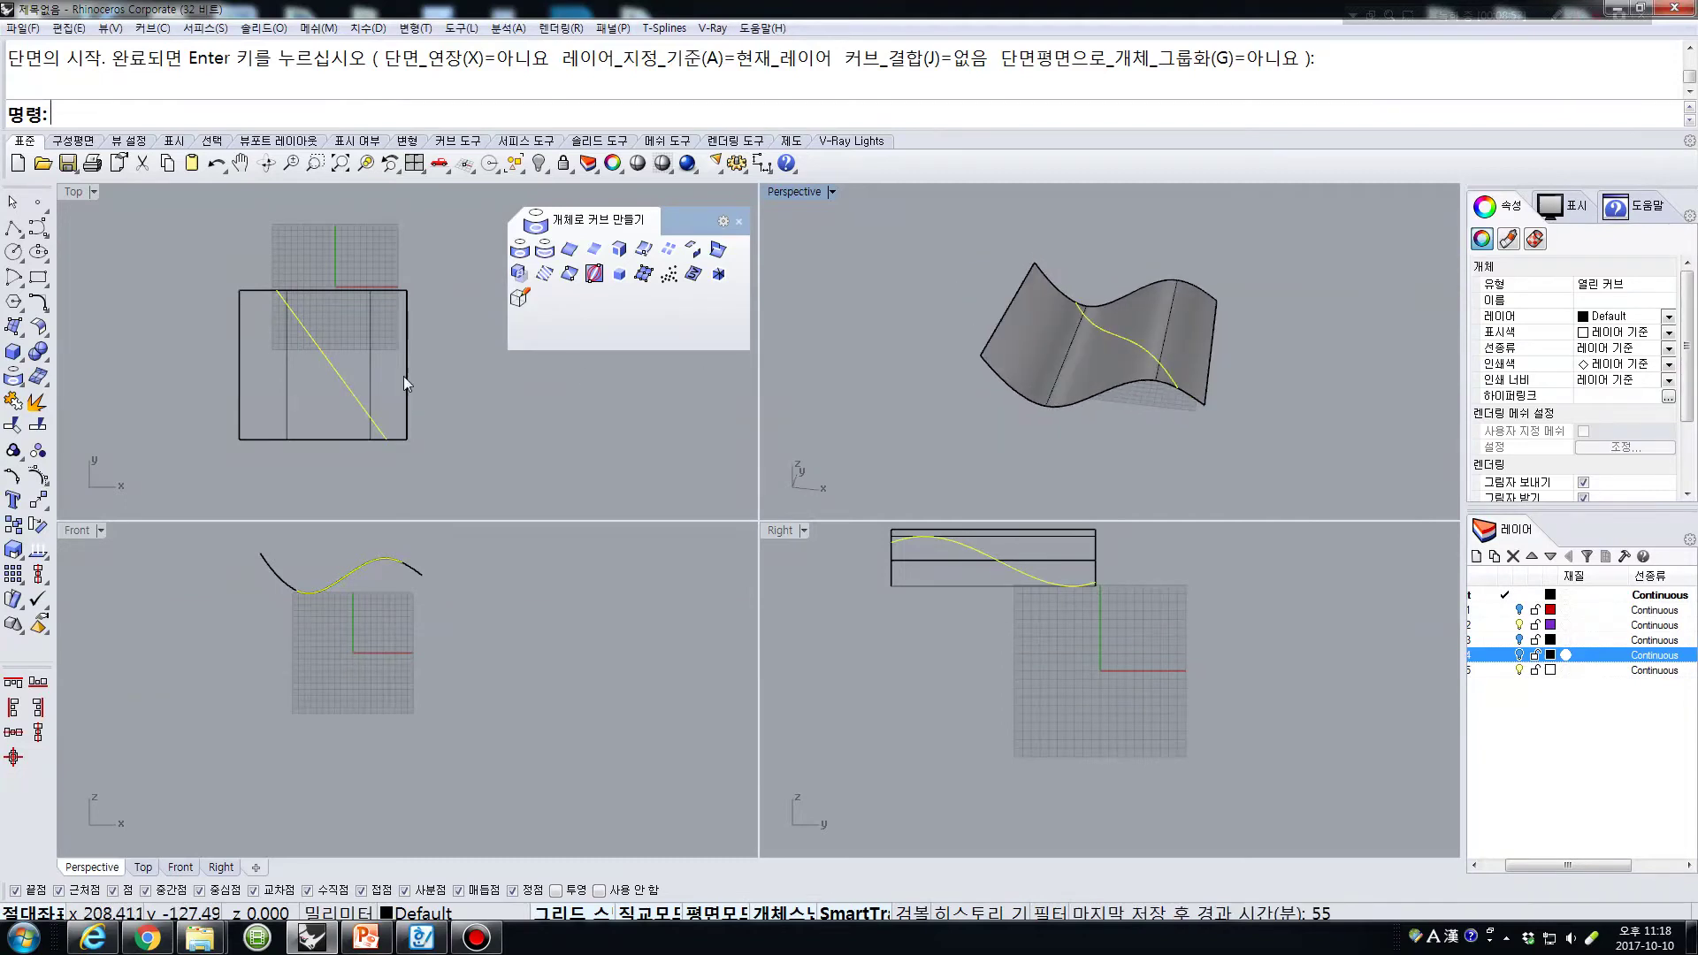
left_click(398, 473)
left_click(347, 384)
left_click(291, 237)
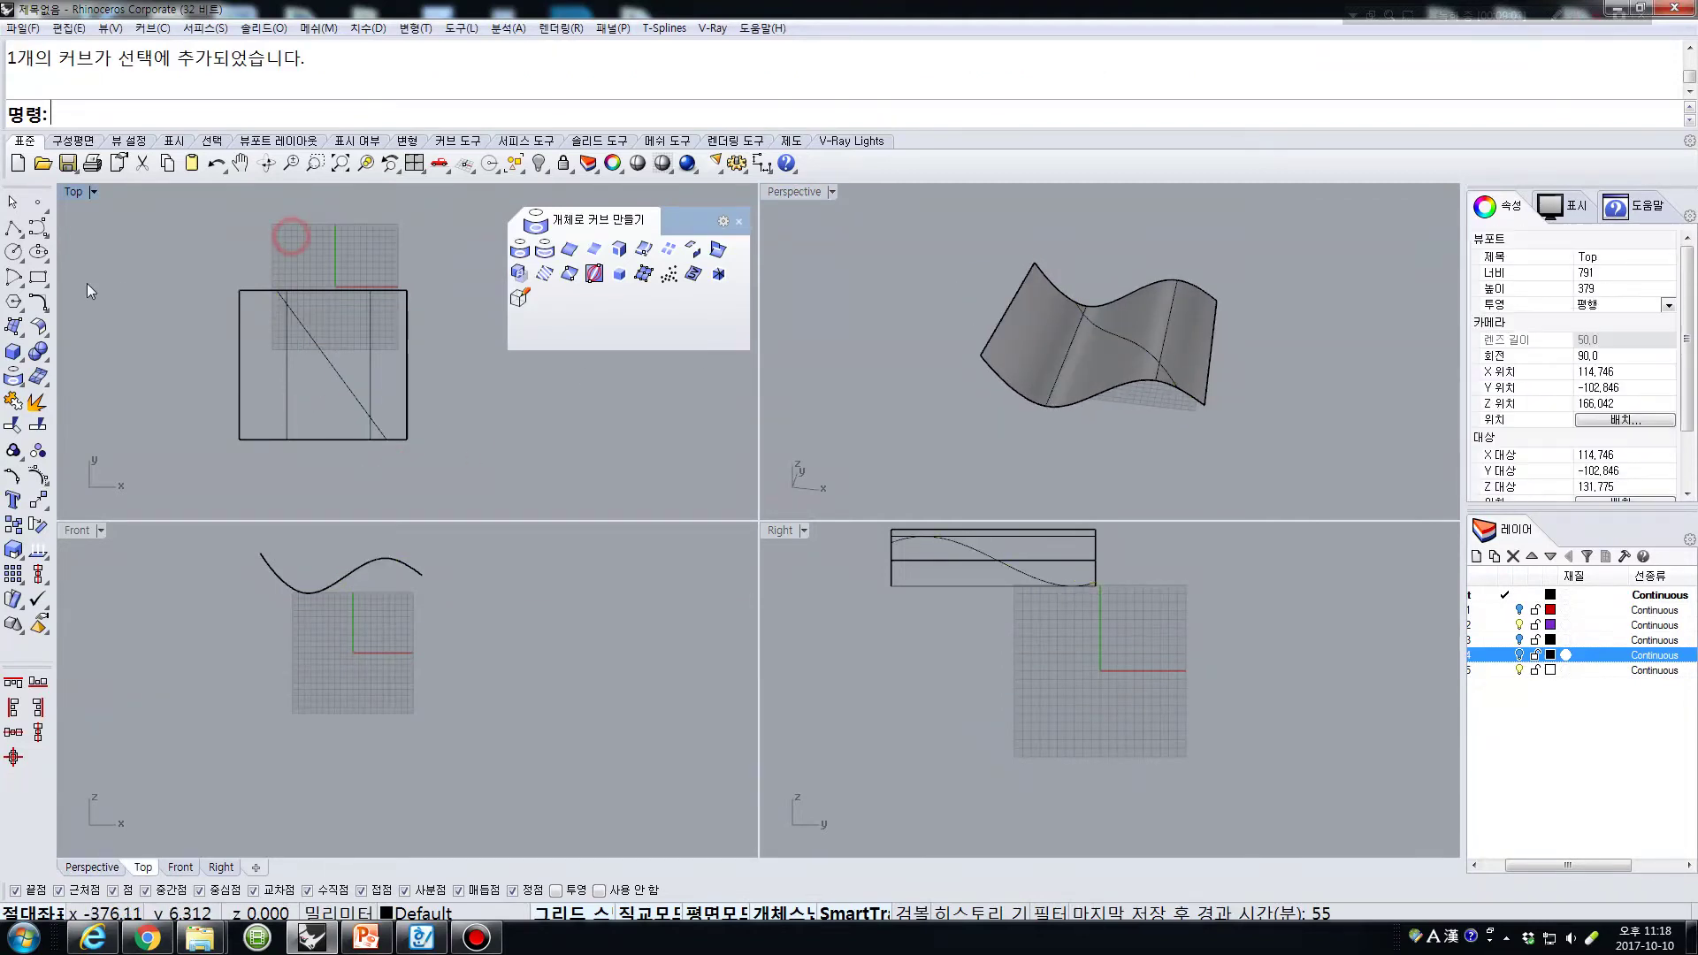
- Draw a single-segment diagonal polyline in the Top view beside the section curve, extending past both ends of the wavy surface
left_click(13, 229)
left_click(219, 234)
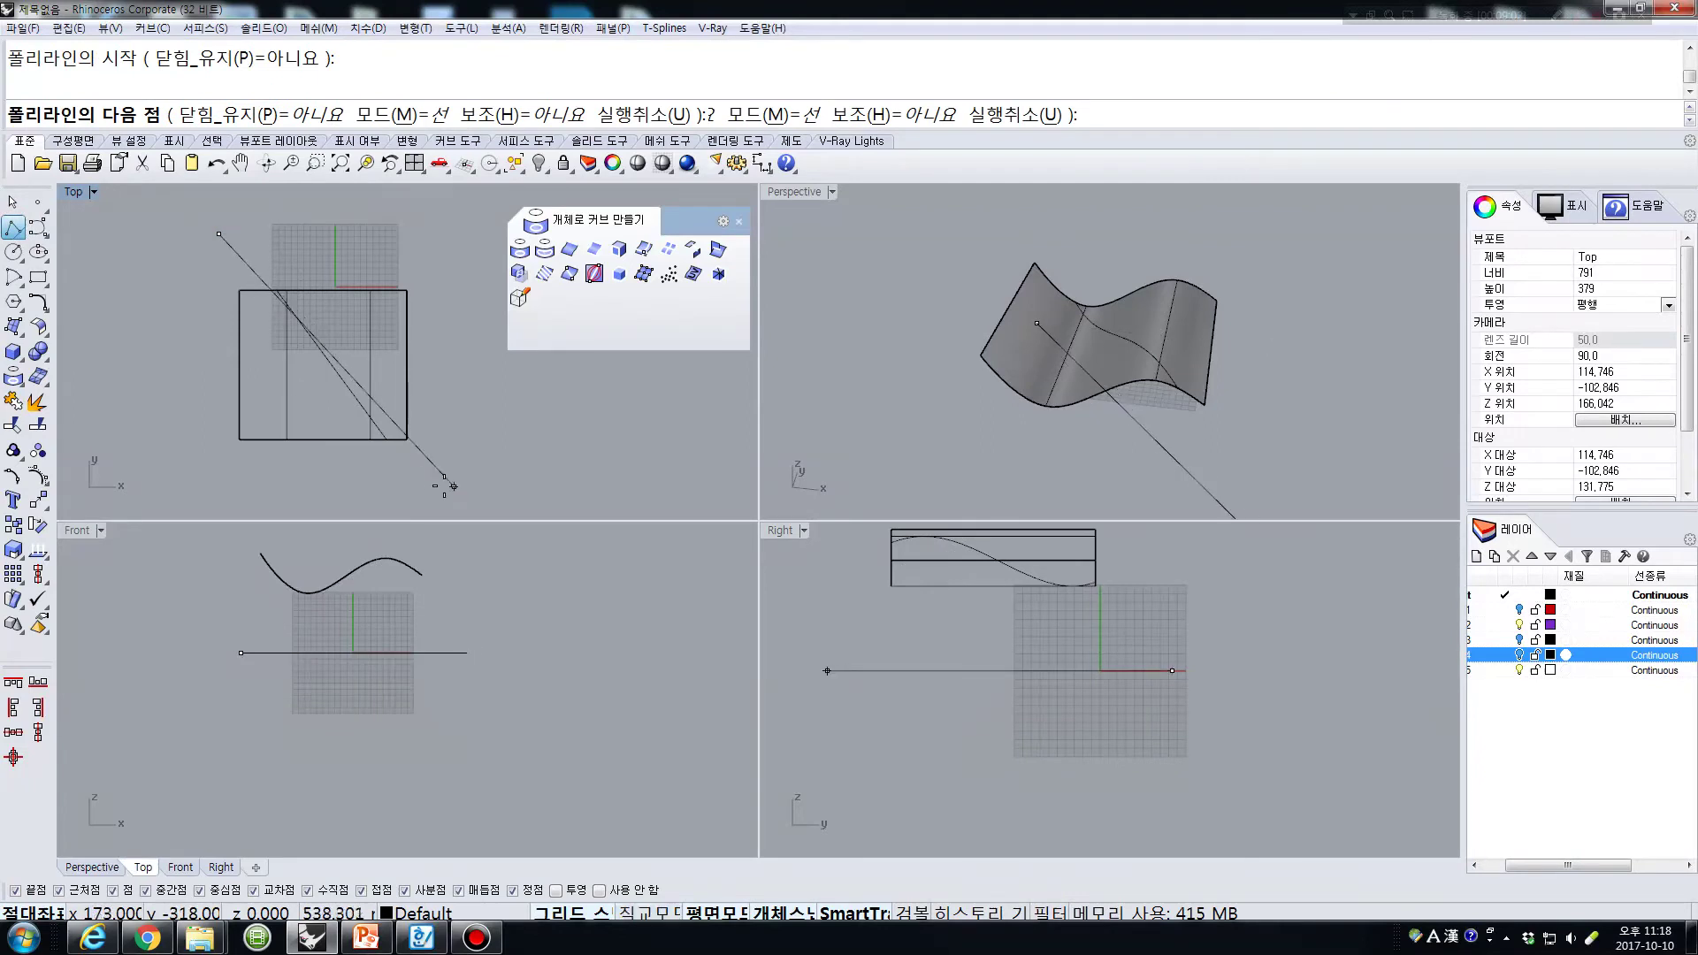
left_click(386, 484)
right_click(428, 481)
left_click(476, 453)
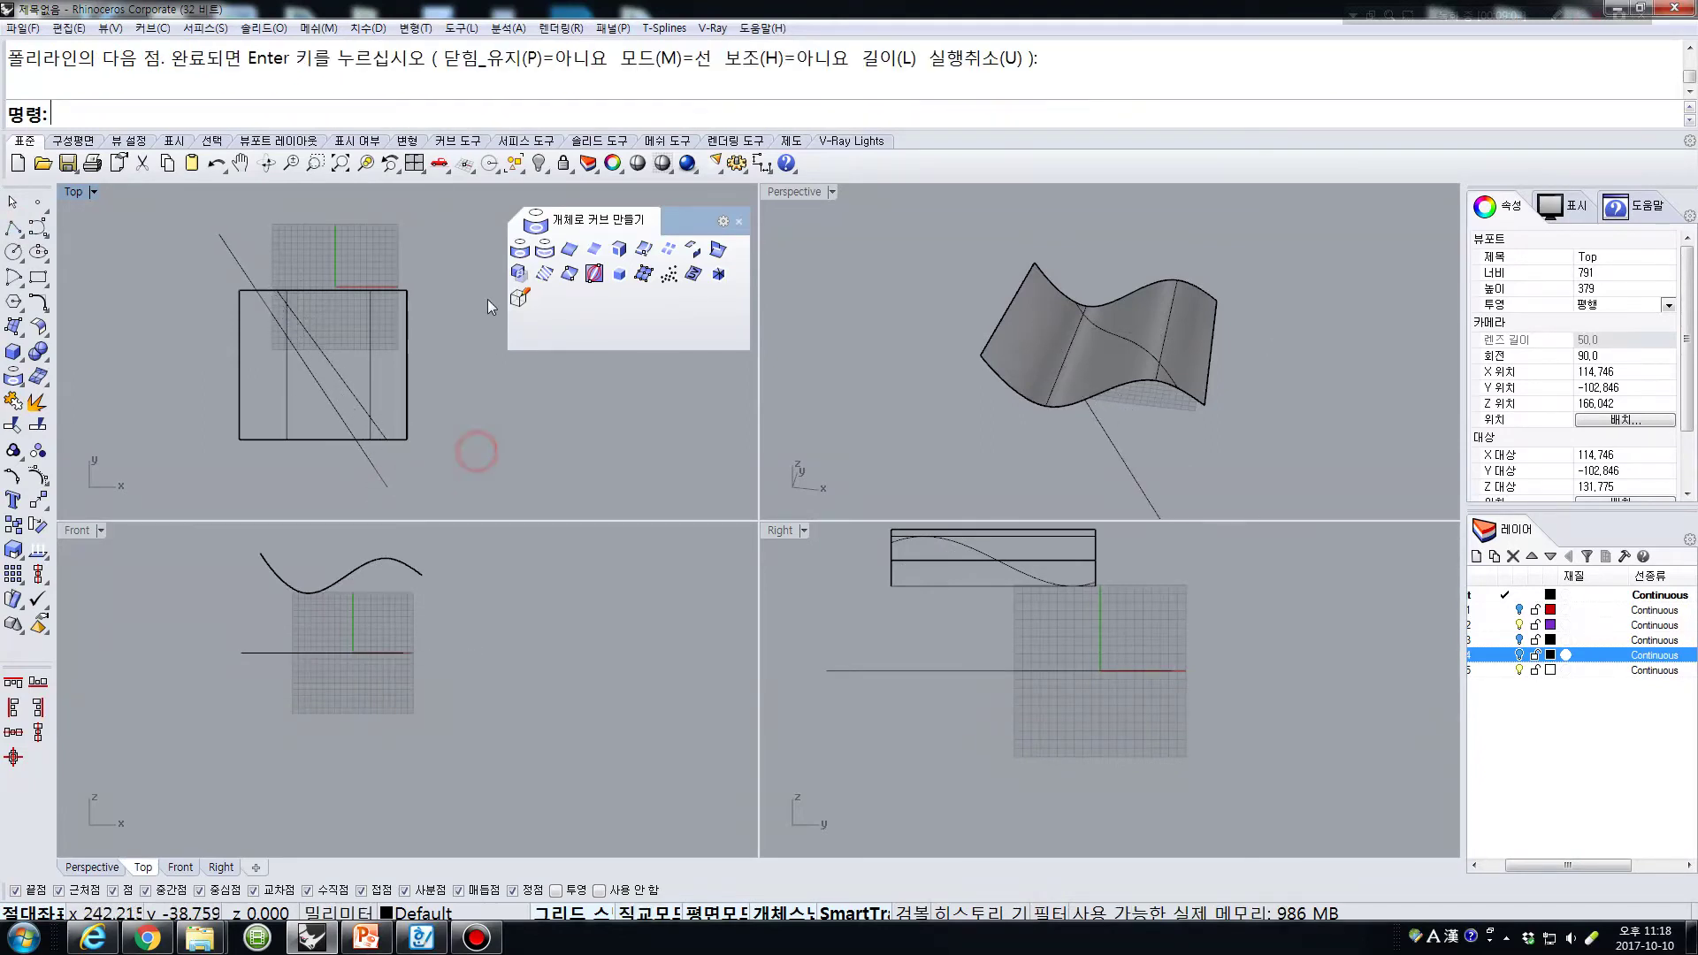
- Project the diagonal polyline onto the wavy surface from the Top view and view the projected curve in perspective
left_click(520, 248)
left_click(293, 358)
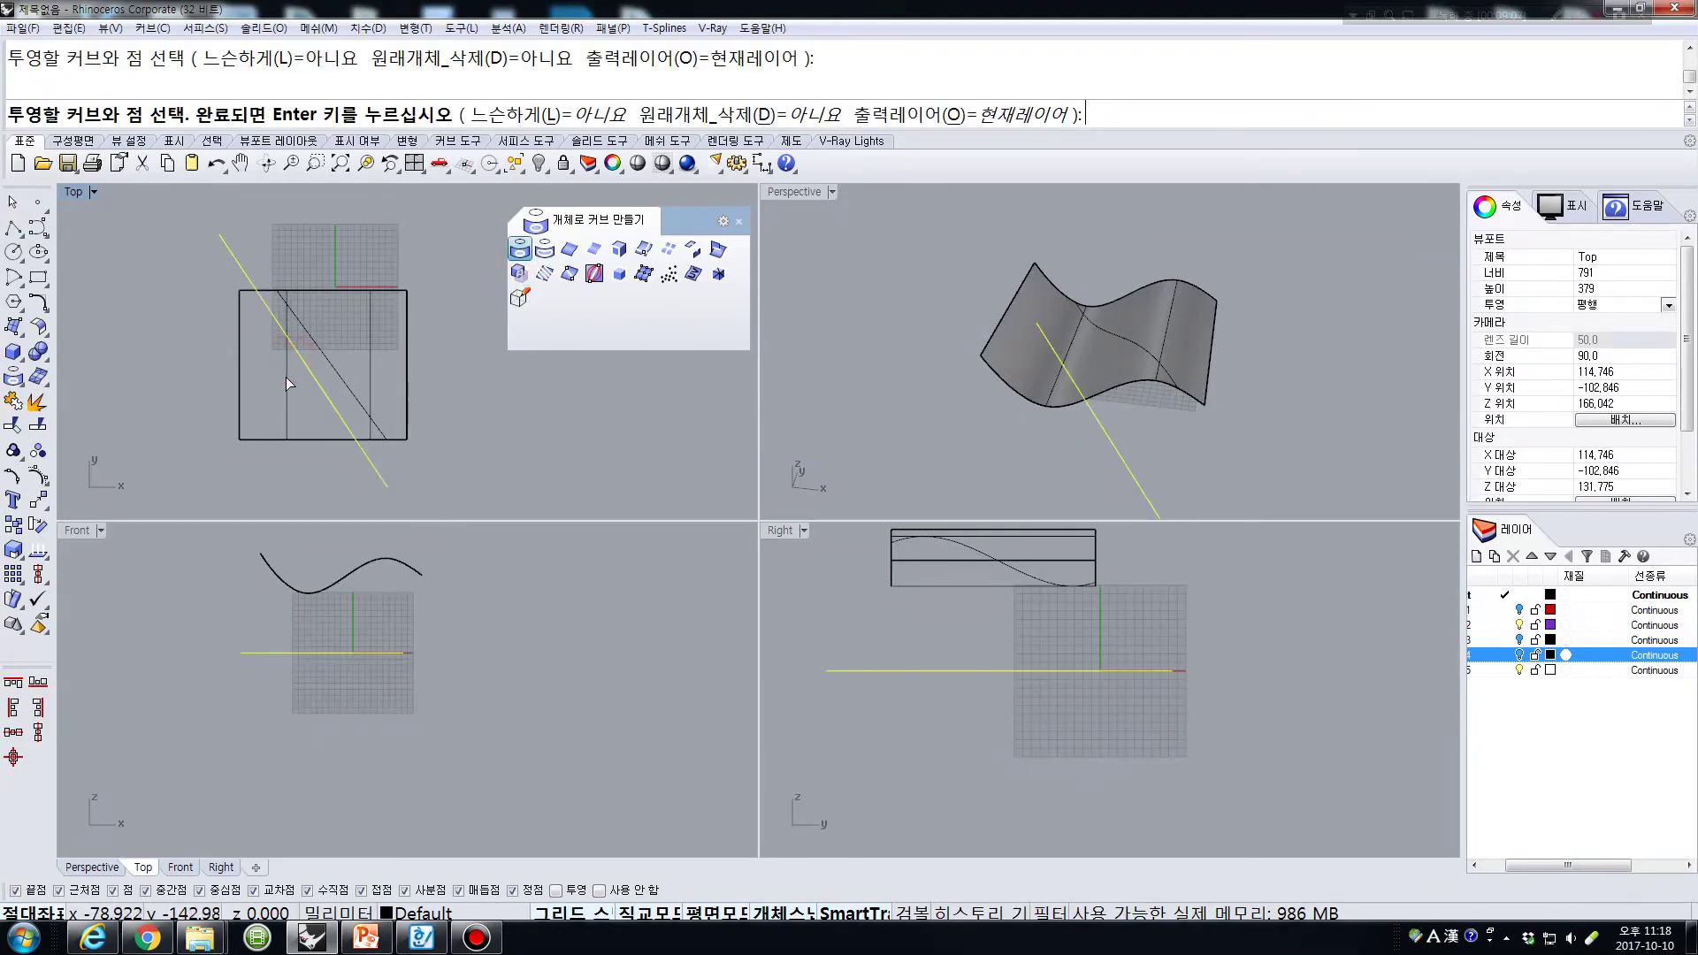
right_click(276, 372)
left_click(244, 374)
right_click(241, 375)
right_click_drag(1183, 371, 1003, 401)
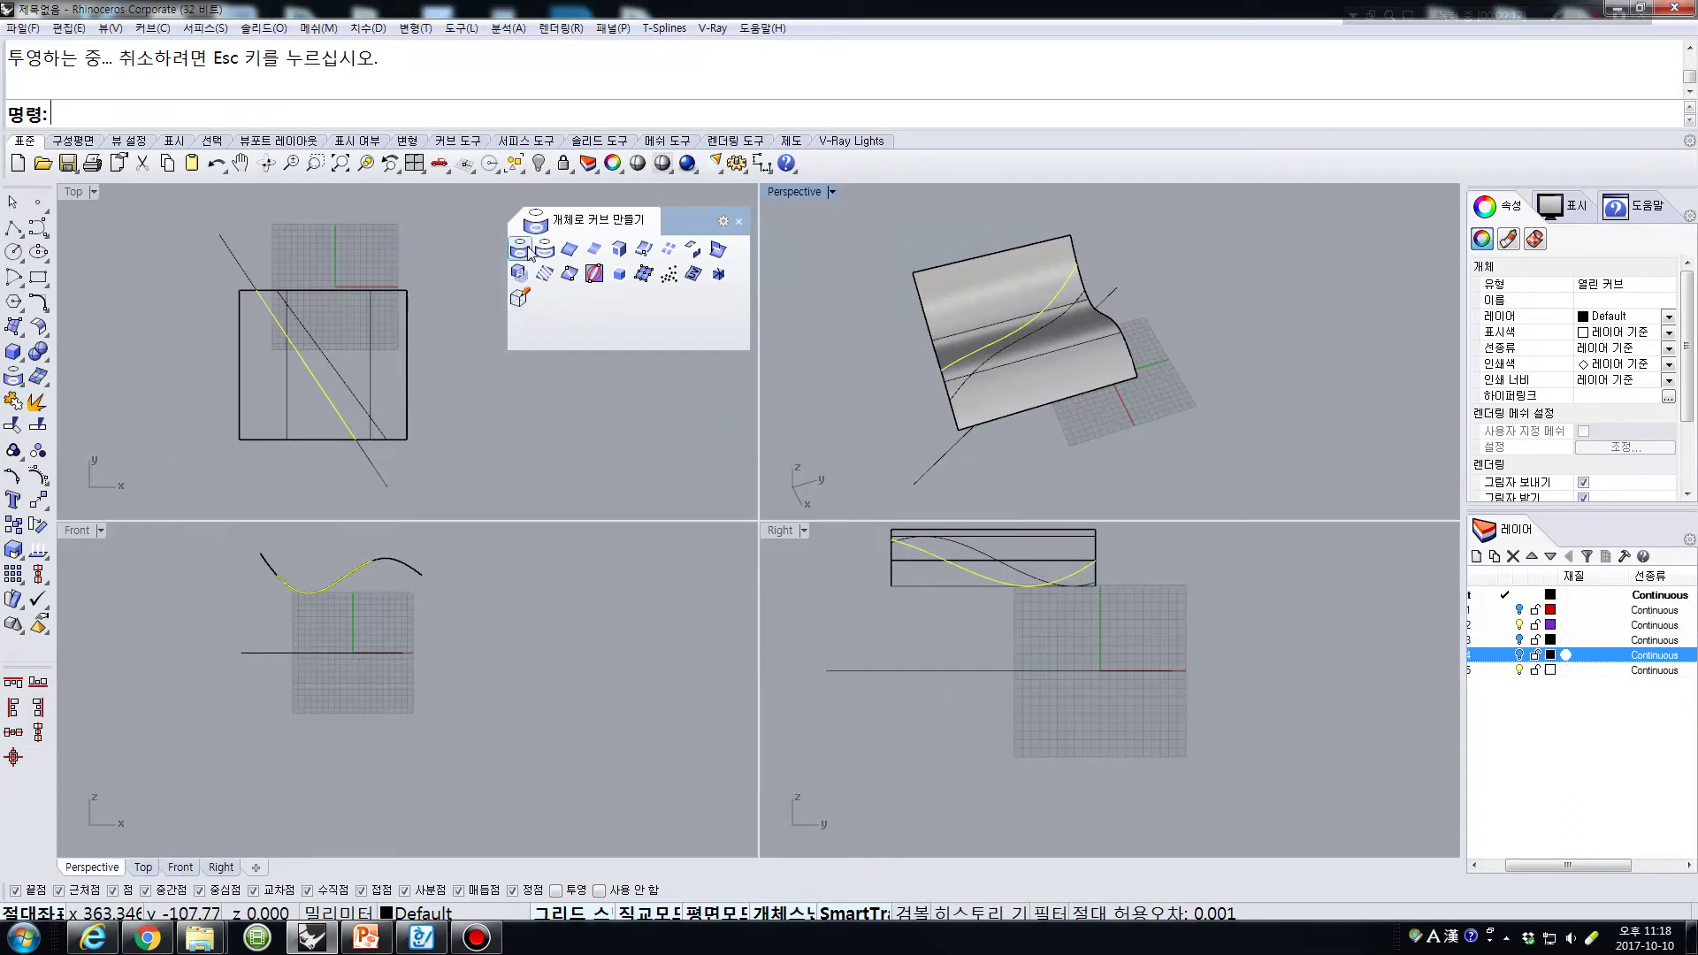